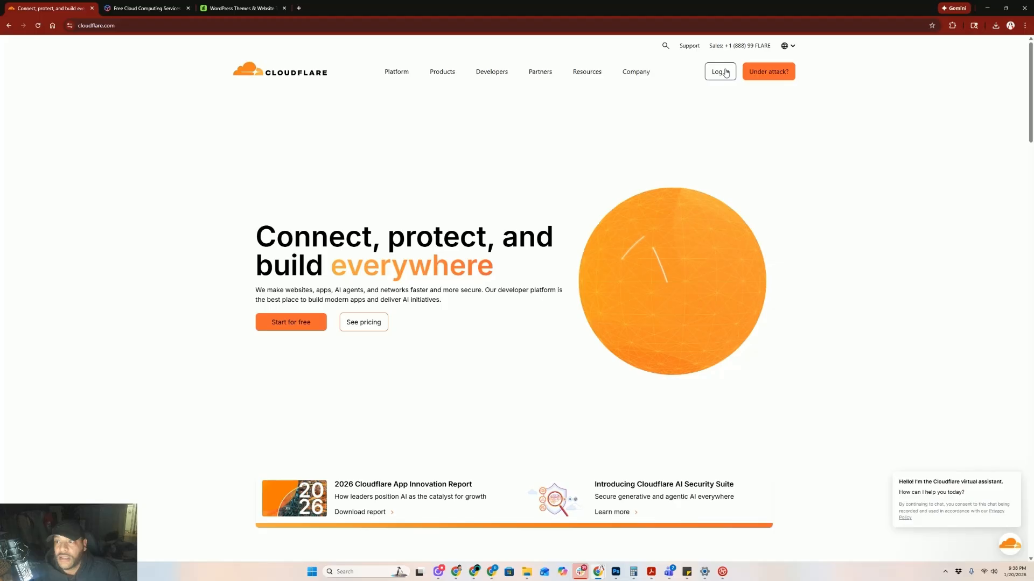
Step: Start the free Cloudflare sign-up and sign in with a Google account, approving the consent page
{"action": "left_click", "coordinate": [302, 327]}
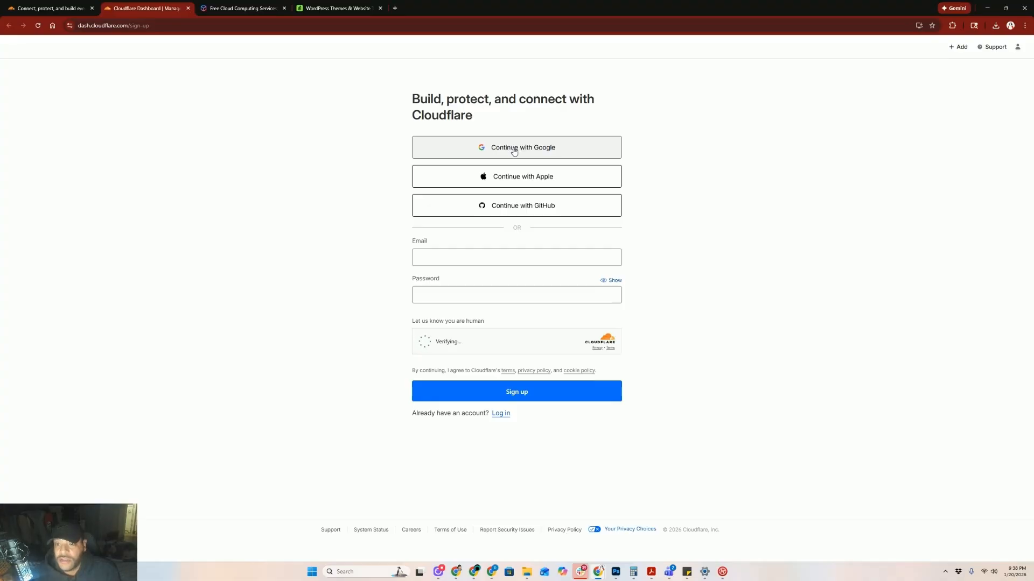
{"action": "left_click", "coordinate": [444, 257]}
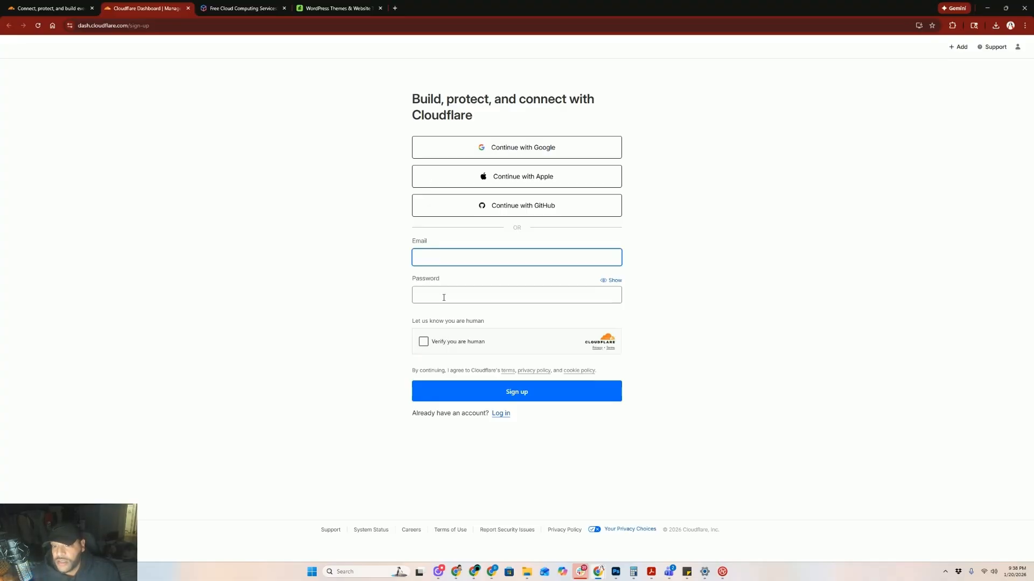
{"action": "left_click", "coordinate": [443, 298]}
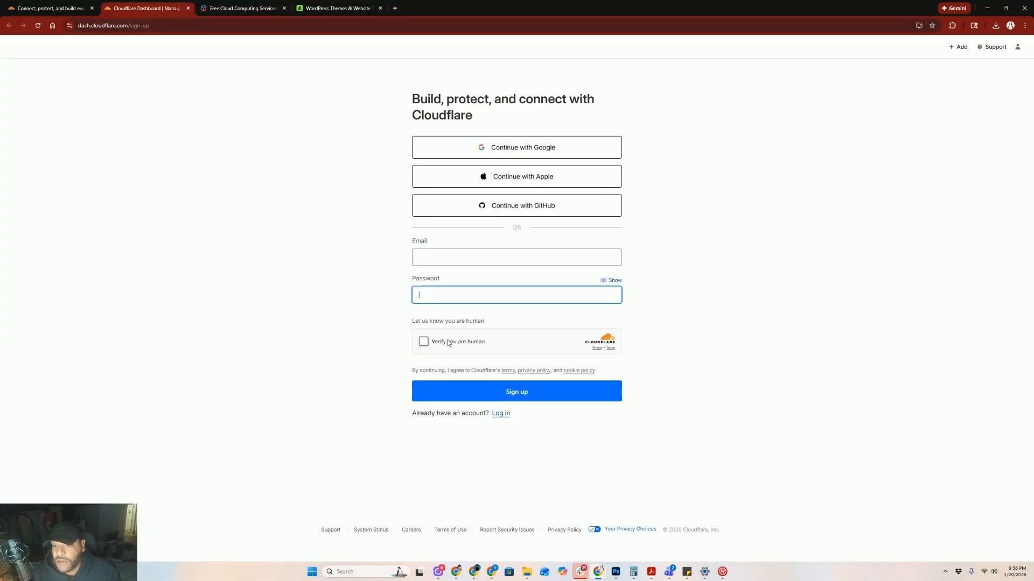
{"action": "left_click", "coordinate": [487, 154]}
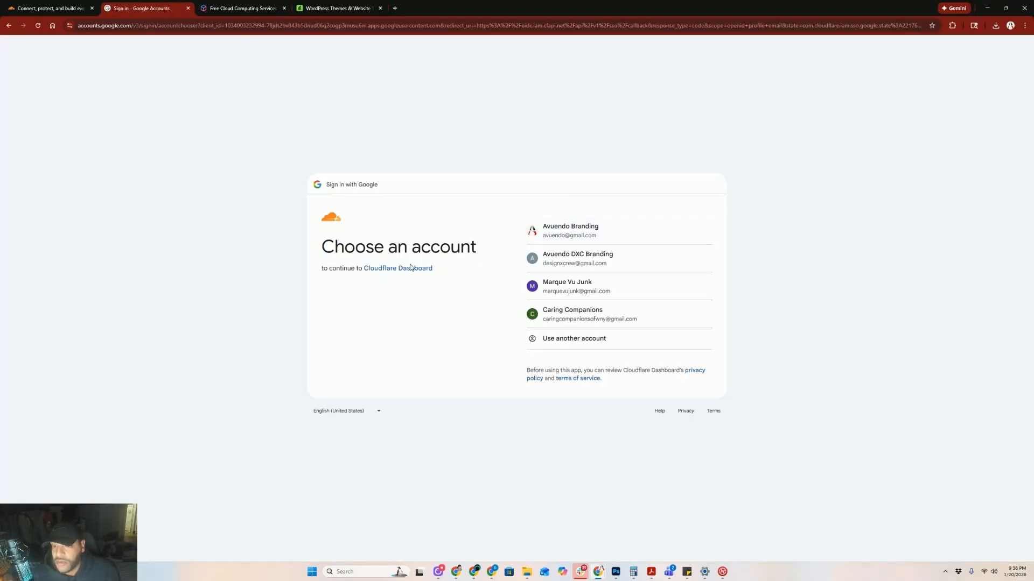
{"action": "left_click", "coordinate": [603, 233]}
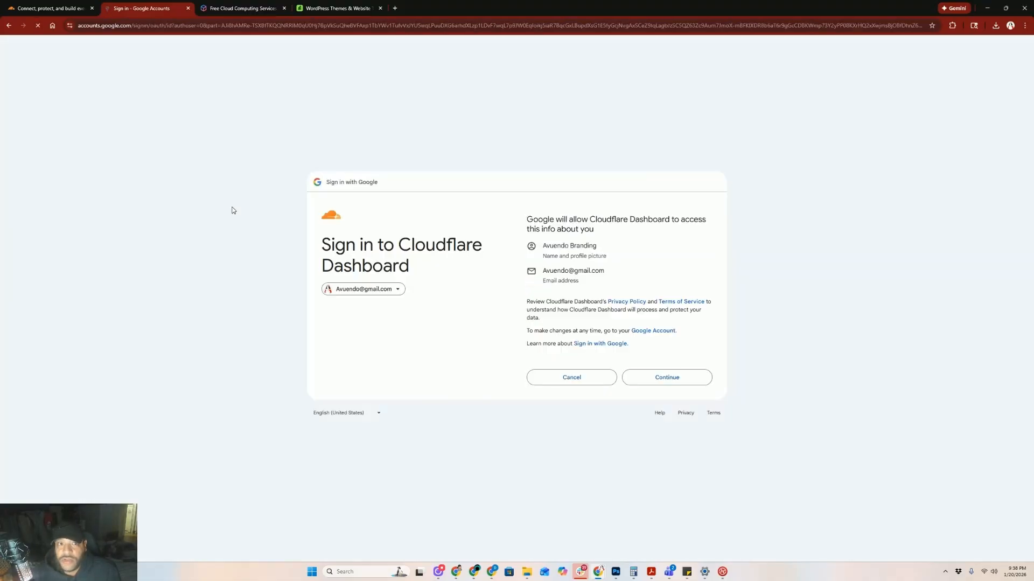
{"action": "left_click", "coordinate": [666, 380]}
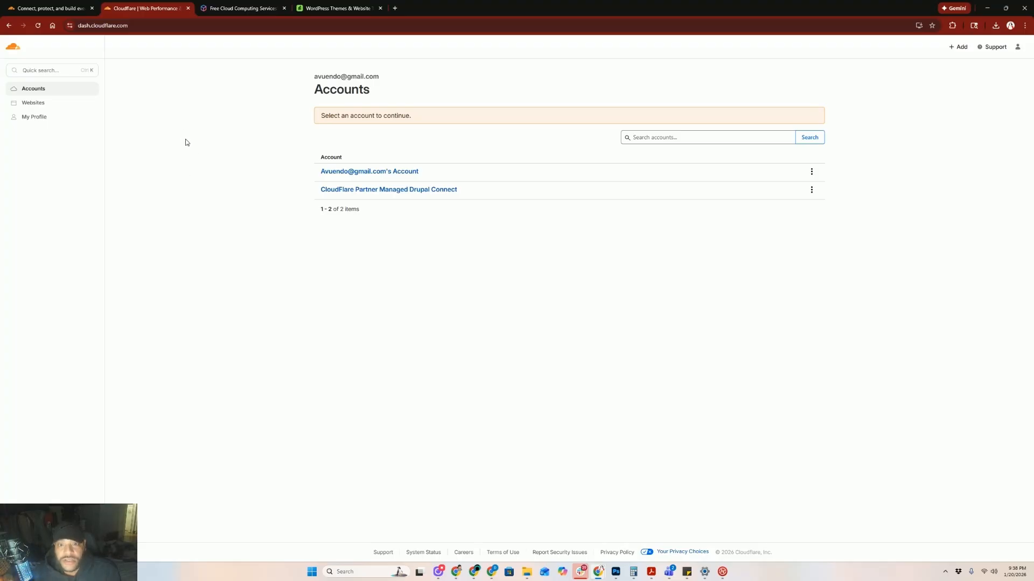
Step: Open the personal account, skip the welcome choices, and go to registering a new domain
{"action": "left_click", "coordinate": [376, 172]}
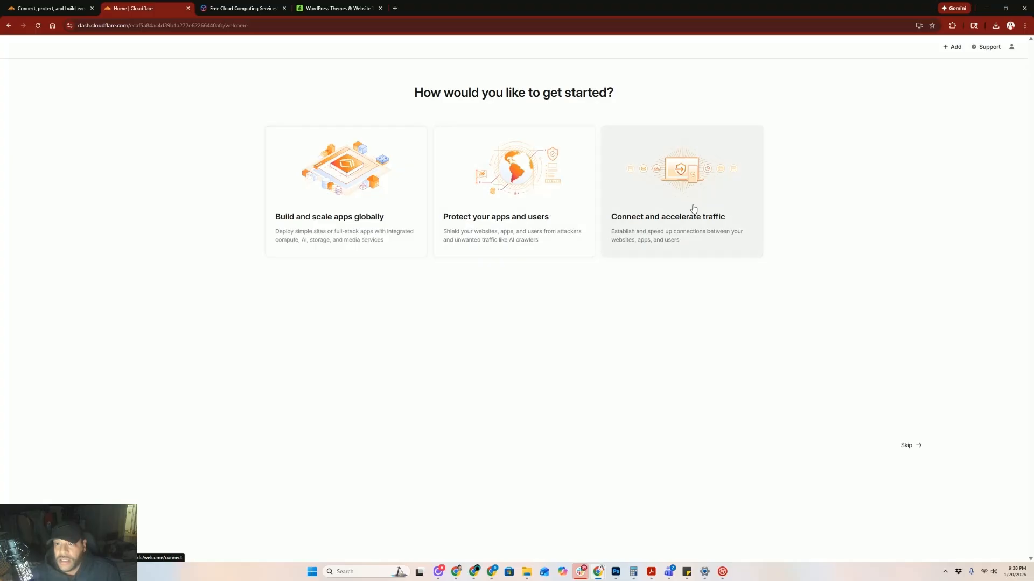
{"action": "left_click", "coordinate": [912, 447]}
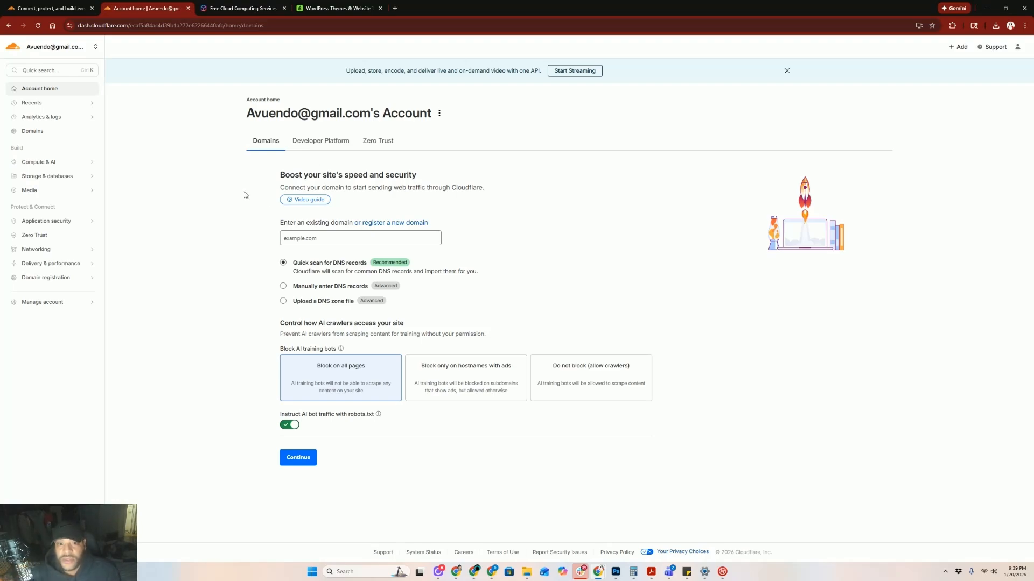
{"action": "left_click", "coordinate": [391, 234]}
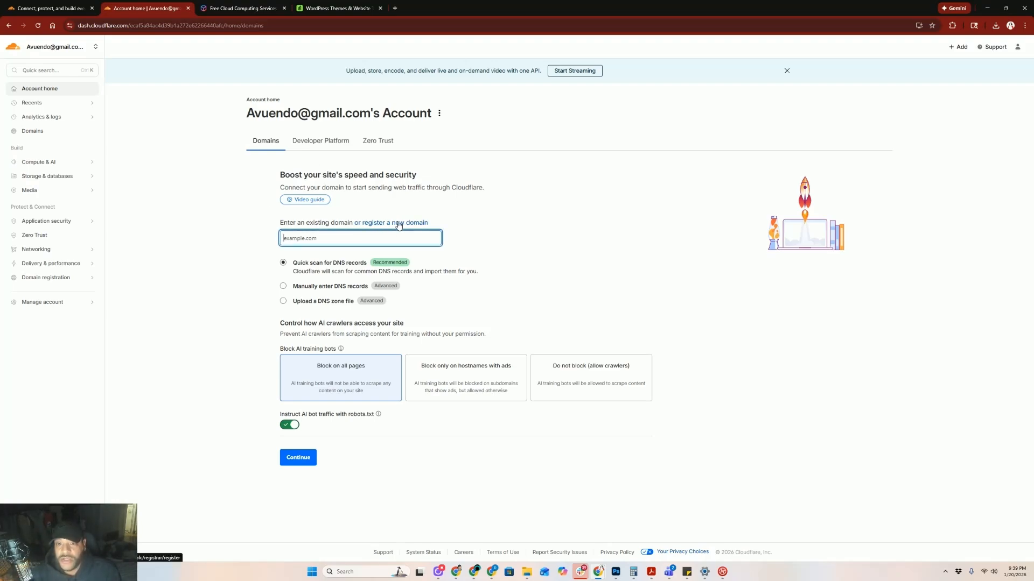
{"action": "left_click_drag", "start_coordinate": [440, 225], "coordinate": [331, 224]}
{"action": "left_click", "coordinate": [397, 224]}
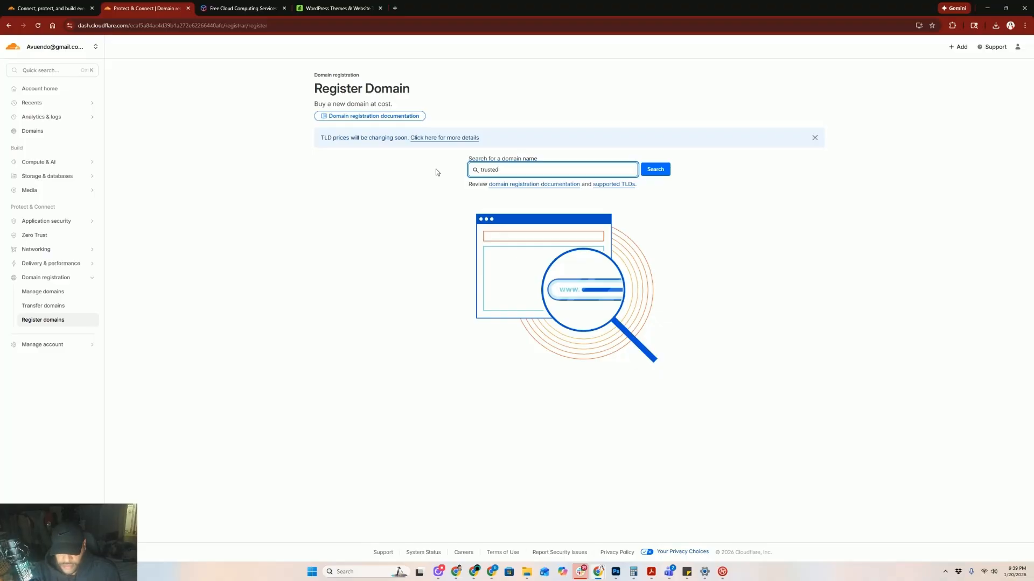
Step: Search 'trustedfarm' domains, compare prices, and choose trusted-farm.com at $10.46 for one year
{"action": "type", "text": "m"}
{"action": "key", "text": "Return"}
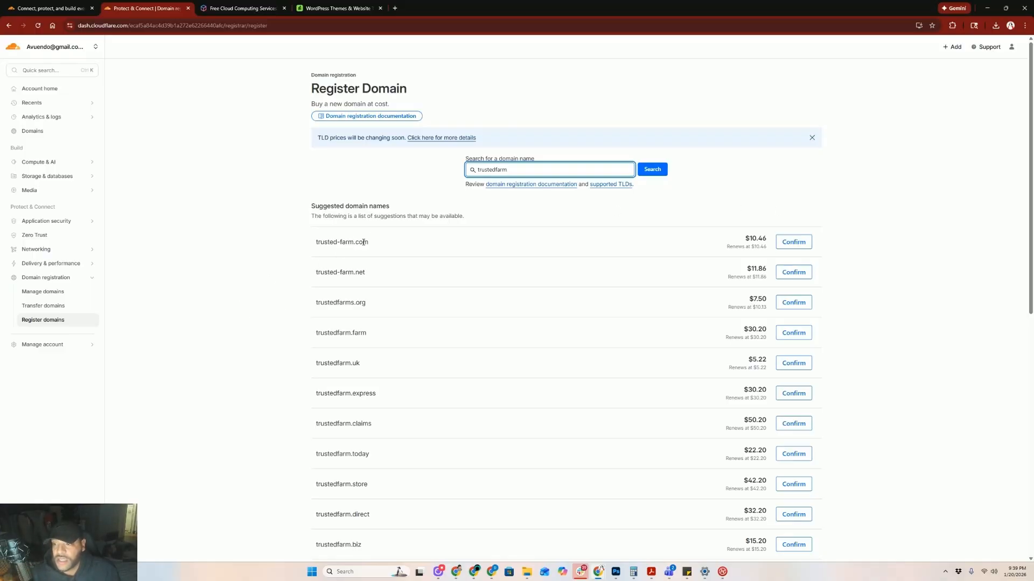
{"action": "double_click", "coordinate": [765, 246]}
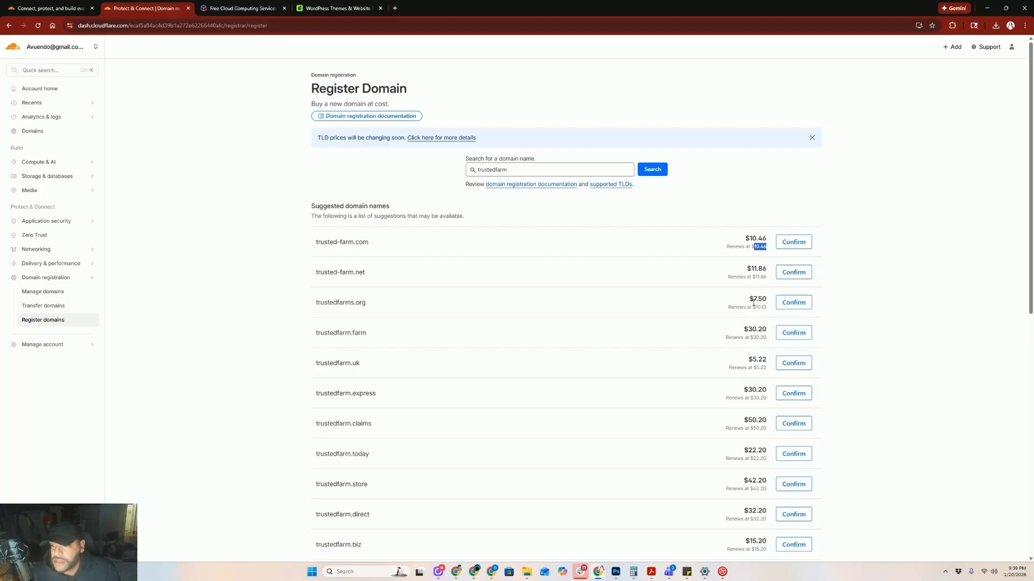
{"action": "left_click_drag", "start_coordinate": [767, 298], "coordinate": [747, 300]}
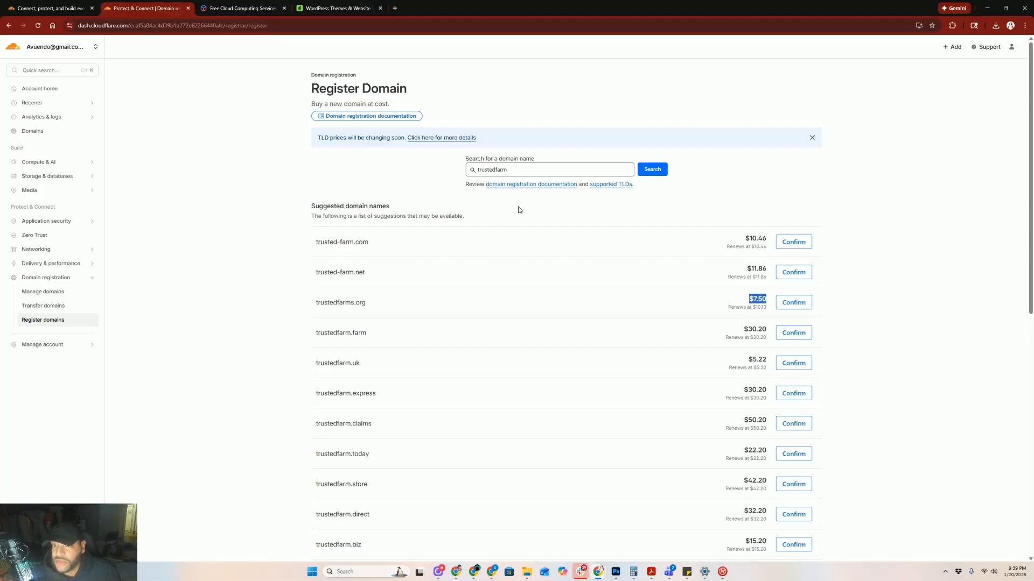
{"action": "left_click", "coordinate": [519, 170]}
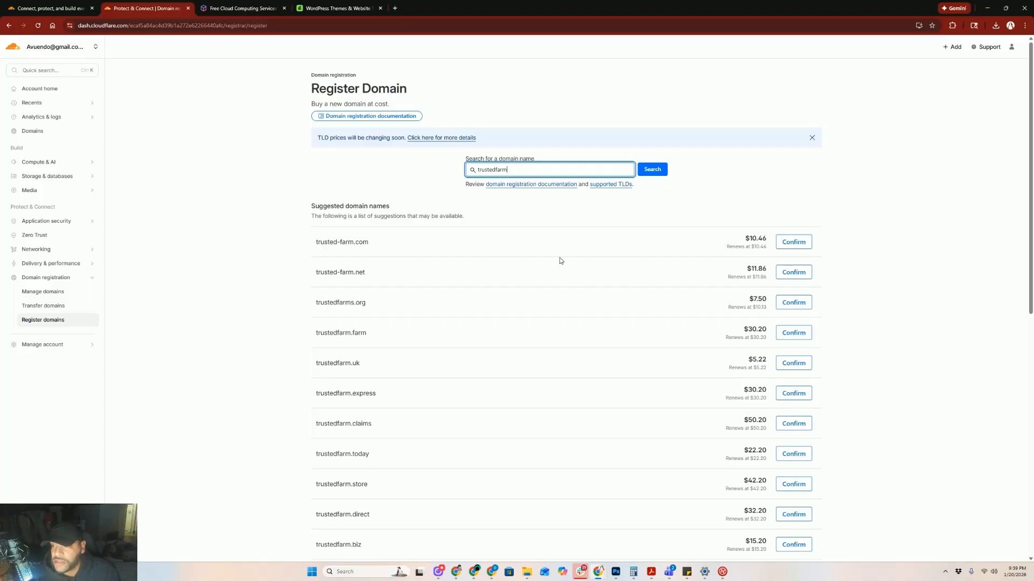
{"action": "left_click", "coordinate": [793, 242]}
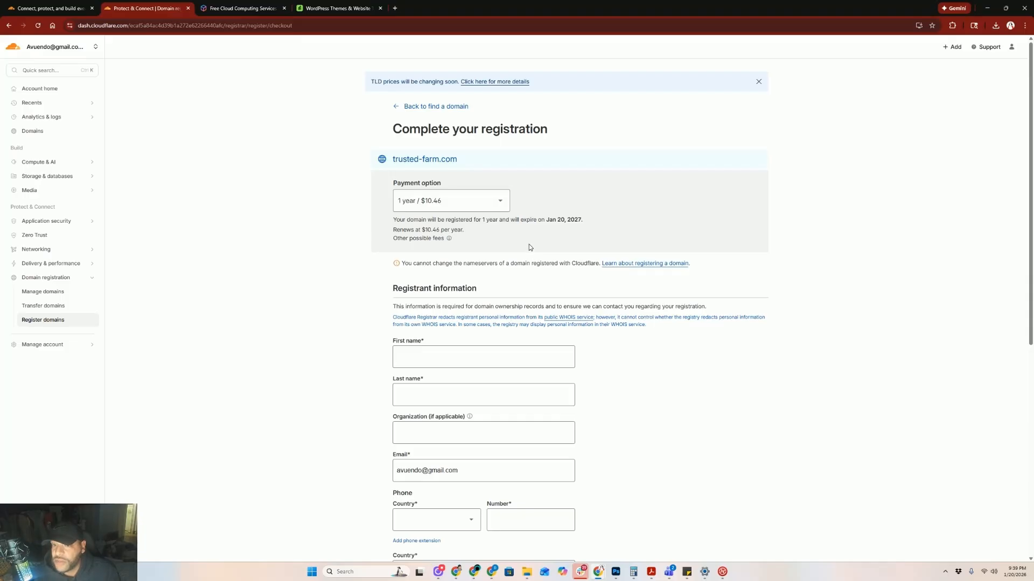
Step: Look through the trusted-farm.com registration form and select Card as the payment method
{"action": "left_click", "coordinate": [455, 356]}
{"action": "scroll", "coordinate": [431, 323], "scroll_direction": "down", "scroll_amount": 2}
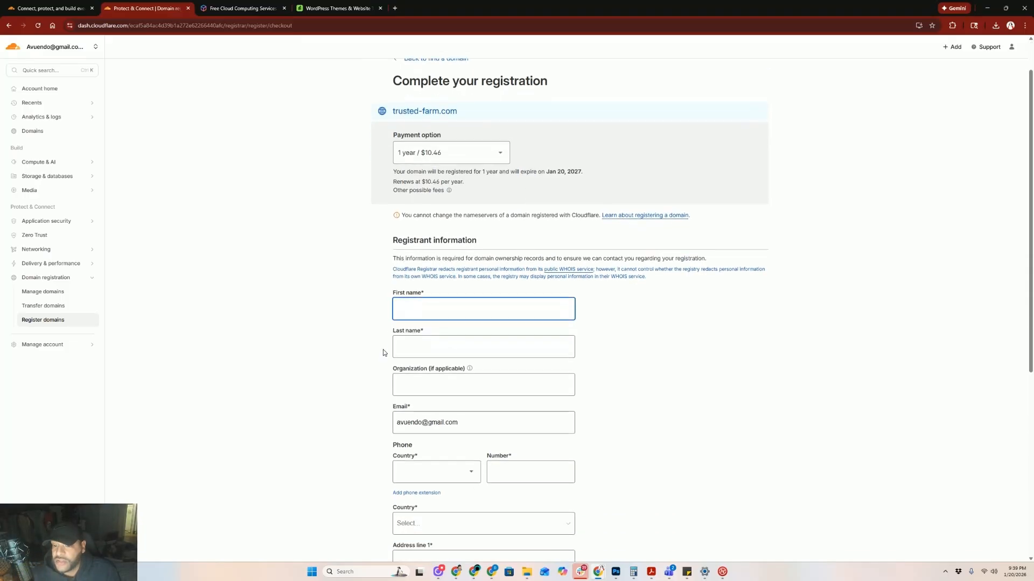
{"action": "scroll", "coordinate": [423, 251], "scroll_direction": "down", "scroll_amount": 1}
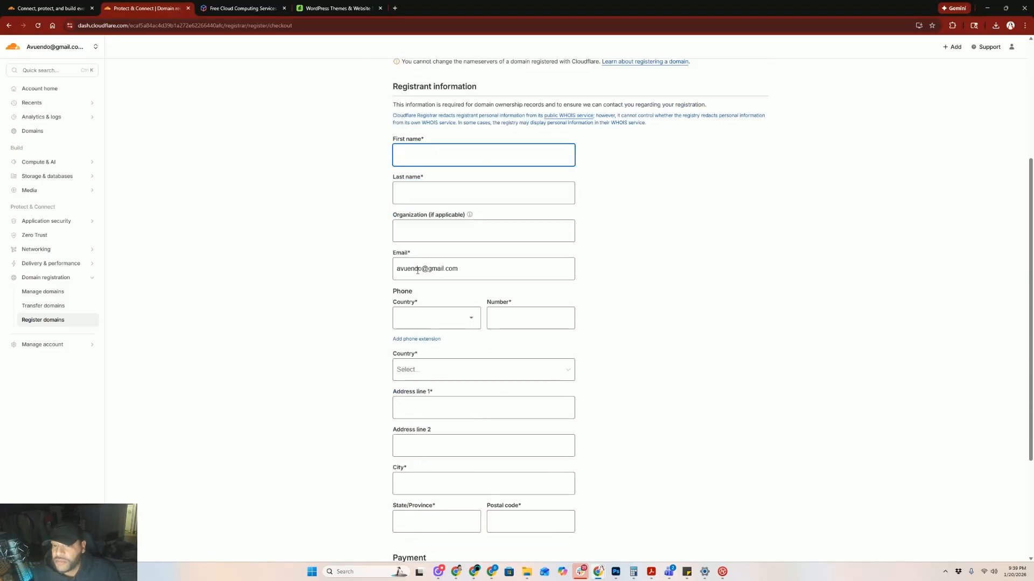
{"action": "left_click", "coordinate": [425, 232]}
{"action": "scroll", "coordinate": [380, 264], "scroll_direction": "down", "scroll_amount": 4}
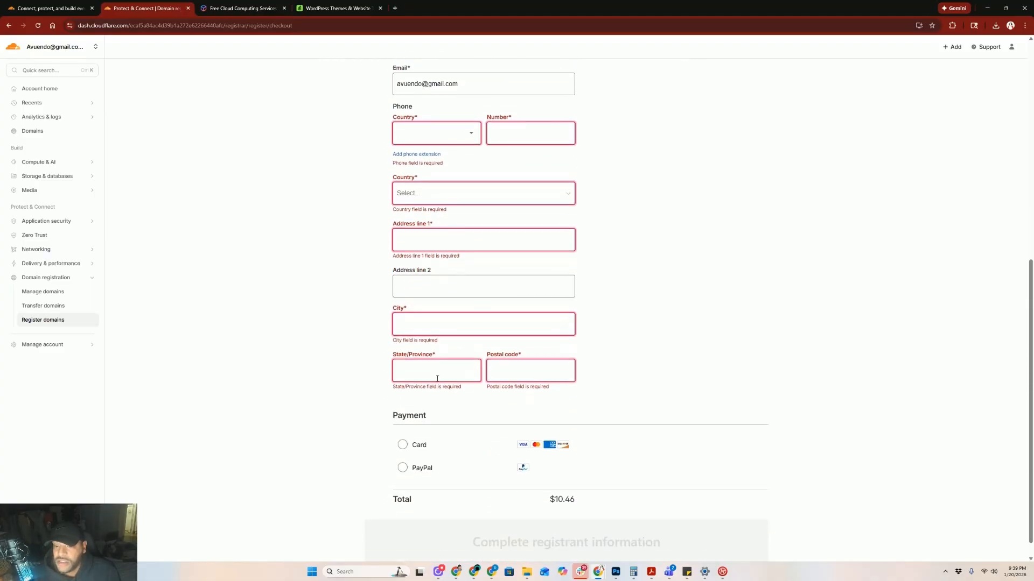
{"action": "left_click", "coordinate": [410, 431]}
Step: Abandon the checkout and return to the empty Register Domain search
{"action": "scroll", "coordinate": [410, 420], "scroll_direction": "up", "scroll_amount": 3}
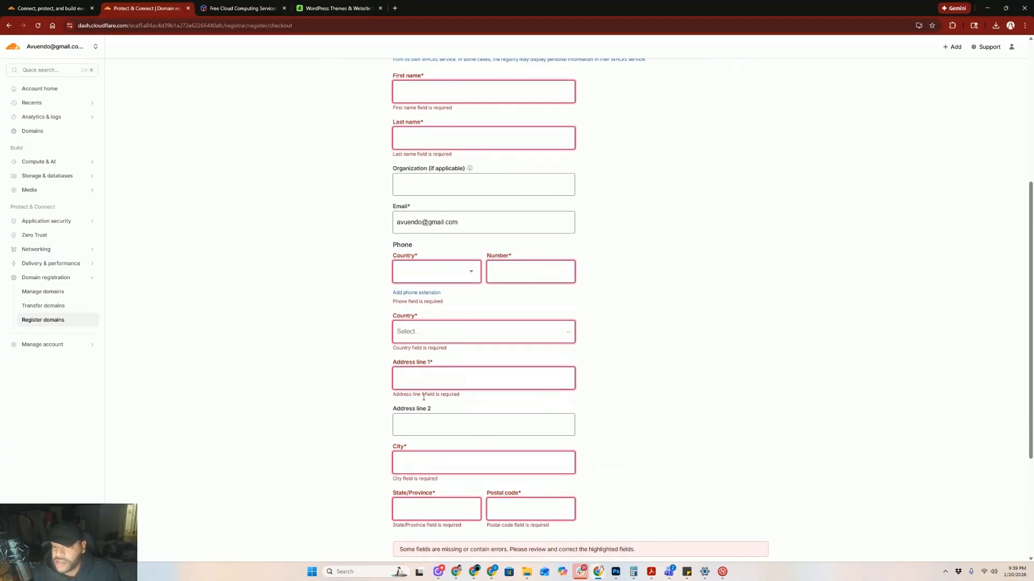
{"action": "scroll", "coordinate": [417, 398], "scroll_direction": "down", "scroll_amount": 4}
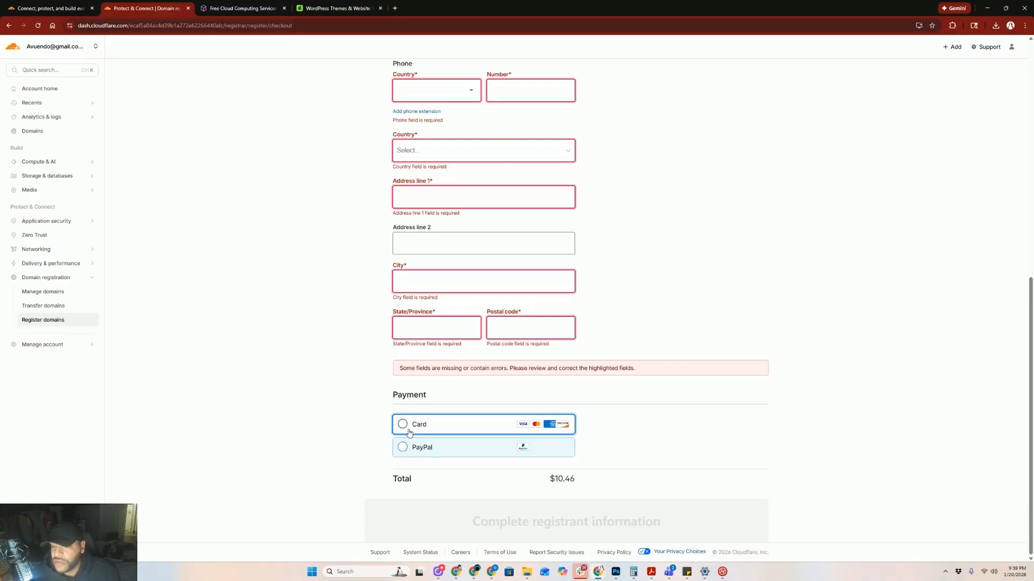
{"action": "scroll", "coordinate": [410, 427], "scroll_direction": "up", "scroll_amount": 2}
{"action": "scroll", "coordinate": [409, 427], "scroll_direction": "up", "scroll_amount": 2}
{"action": "scroll", "coordinate": [431, 422], "scroll_direction": "down", "scroll_amount": 4}
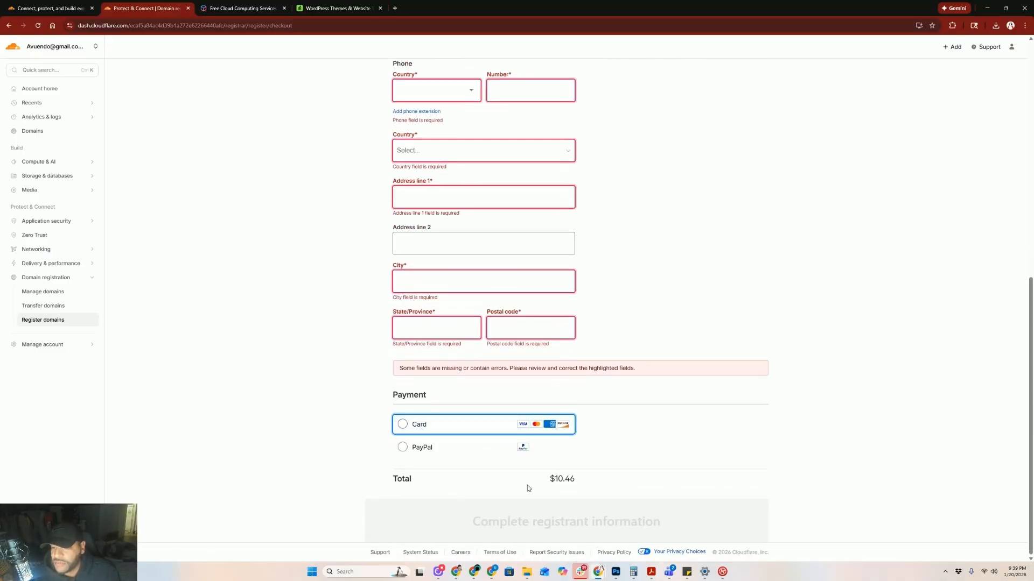
{"action": "scroll", "coordinate": [604, 489], "scroll_direction": "up", "scroll_amount": 7}
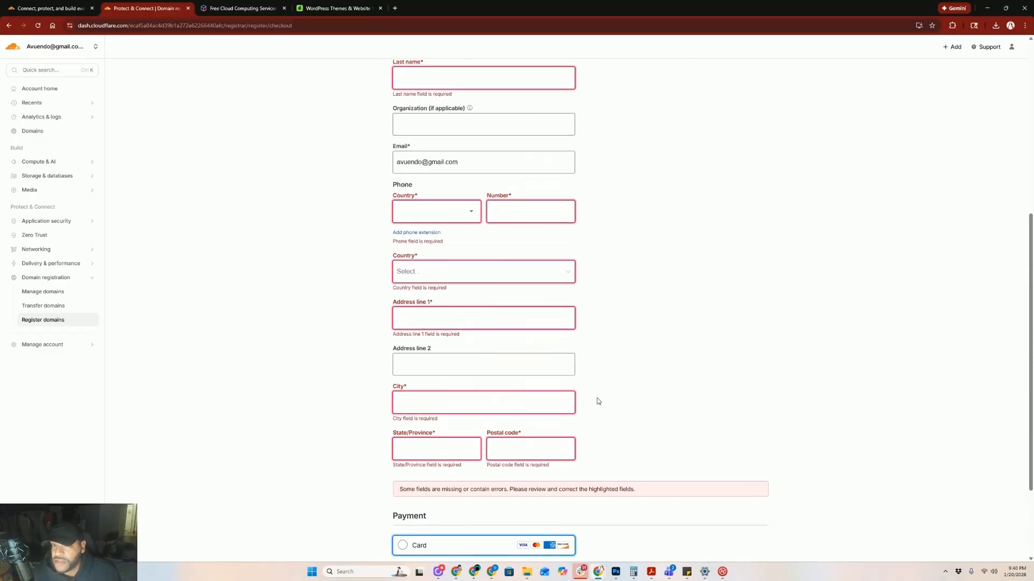
{"action": "scroll", "coordinate": [605, 371], "scroll_direction": "up", "scroll_amount": 1}
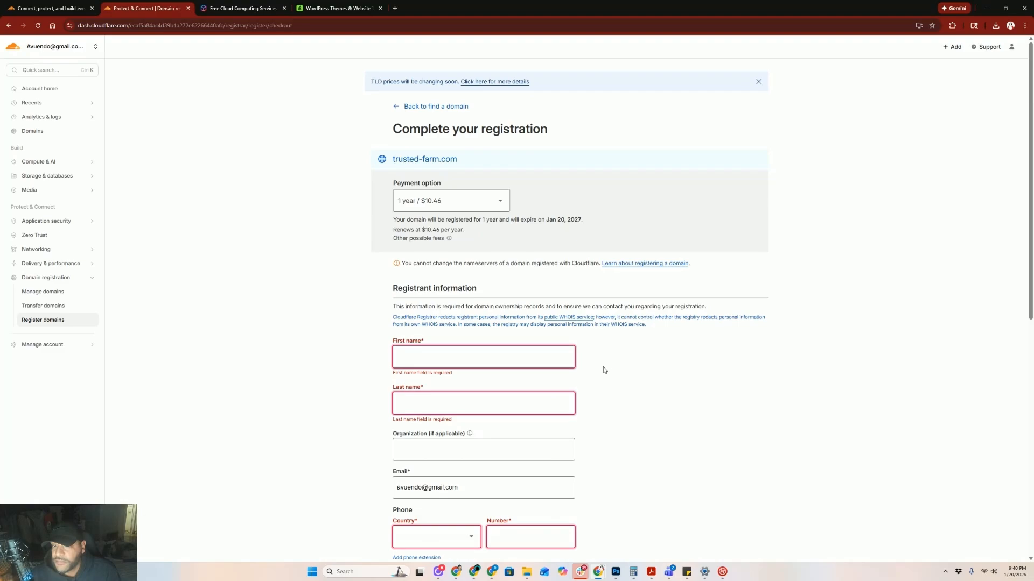
{"action": "left_click", "coordinate": [422, 106]}
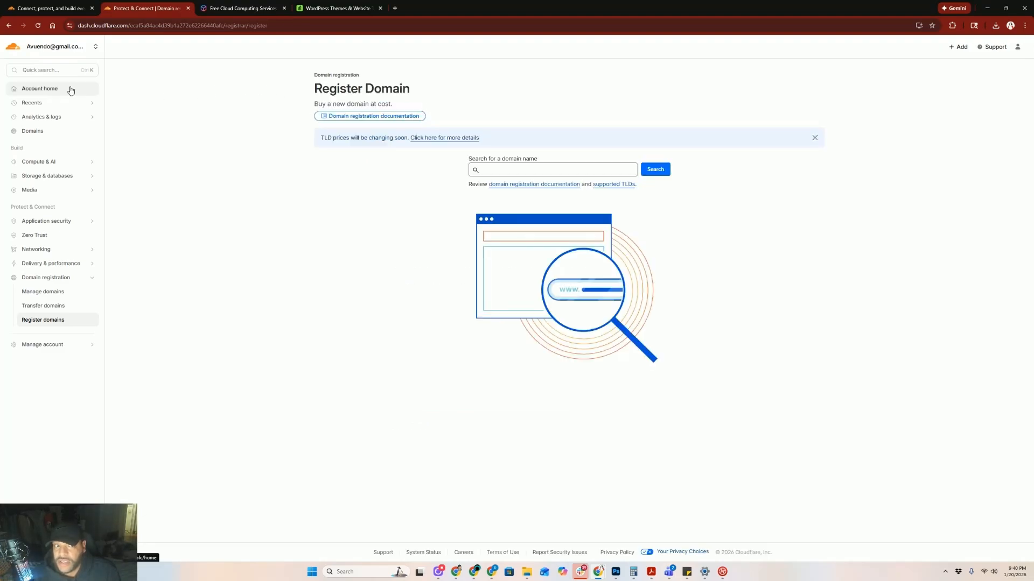
Step: Switch to the partner-managed account and open stcharleshealthcare.org's DNS records
{"action": "left_click", "coordinate": [50, 132]}
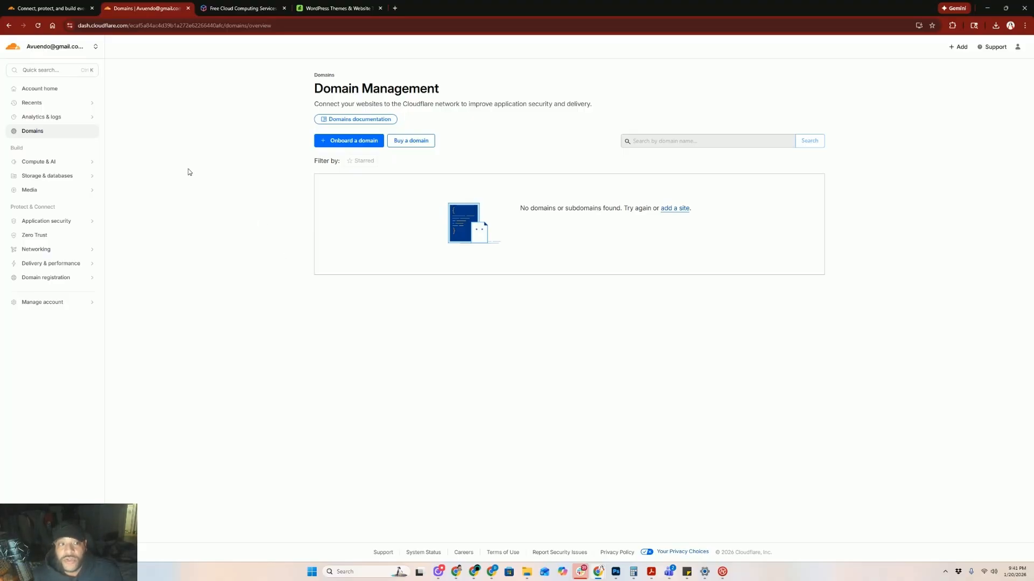
{"action": "left_click", "coordinate": [95, 47]}
{"action": "left_click", "coordinate": [130, 103]}
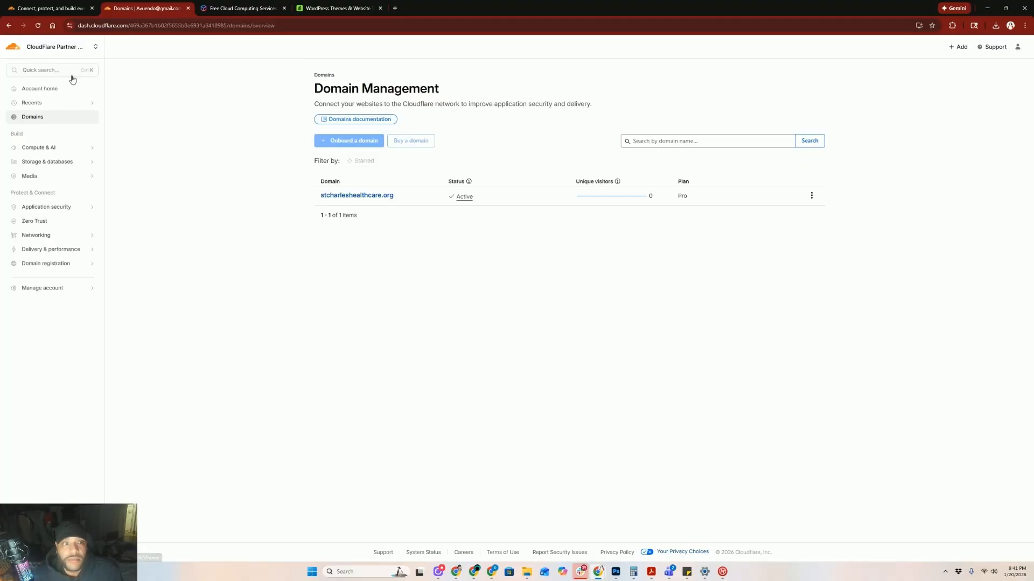
{"action": "left_click", "coordinate": [69, 88]}
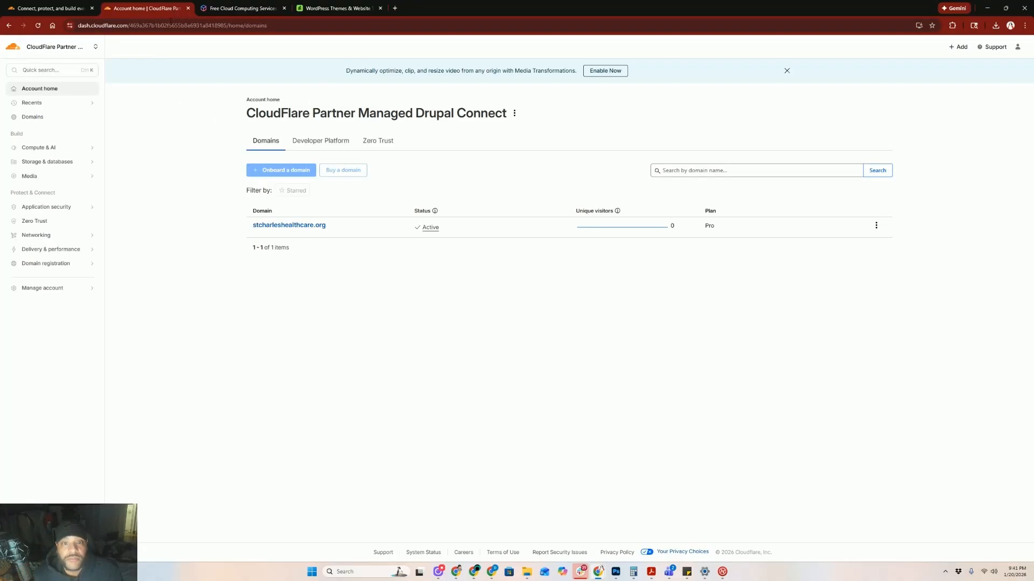
{"action": "left_click", "coordinate": [286, 226]}
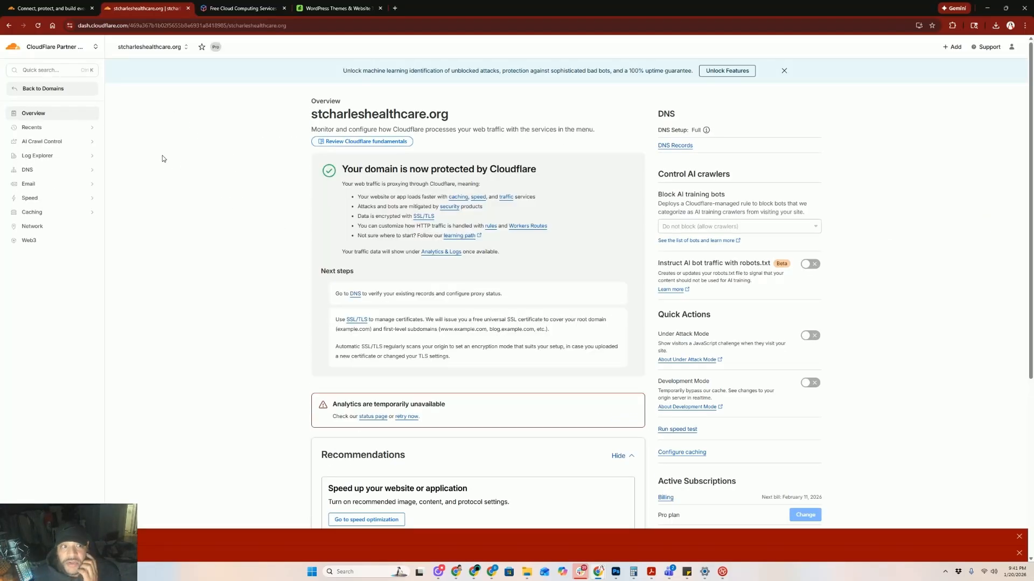
{"action": "left_click", "coordinate": [39, 171]}
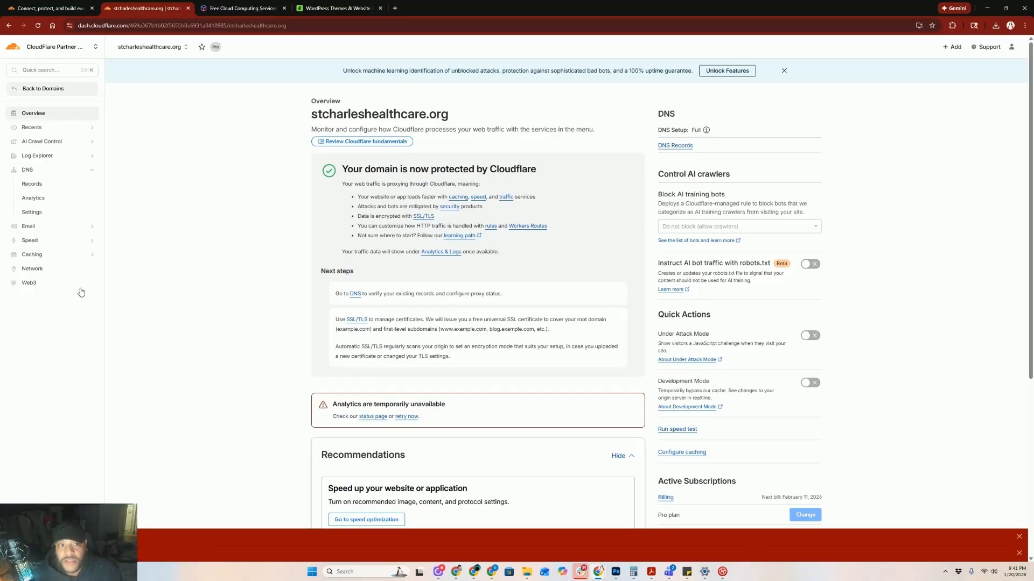
{"action": "left_click", "coordinate": [50, 185]}
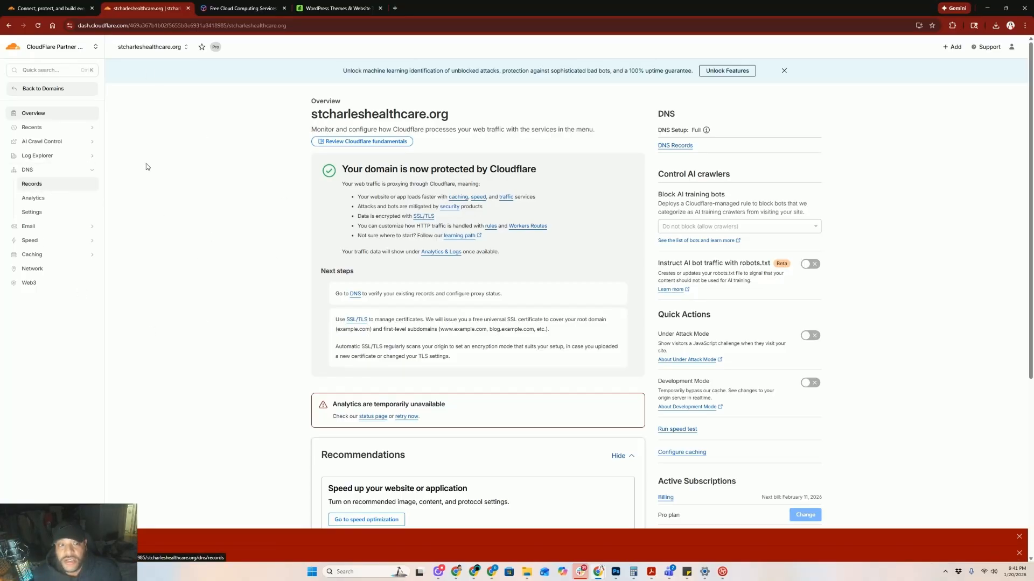
Step: Go back through the domain list and reopen the stcharleshealthcare.org DNS Records page
{"action": "left_click", "coordinate": [19, 92]}
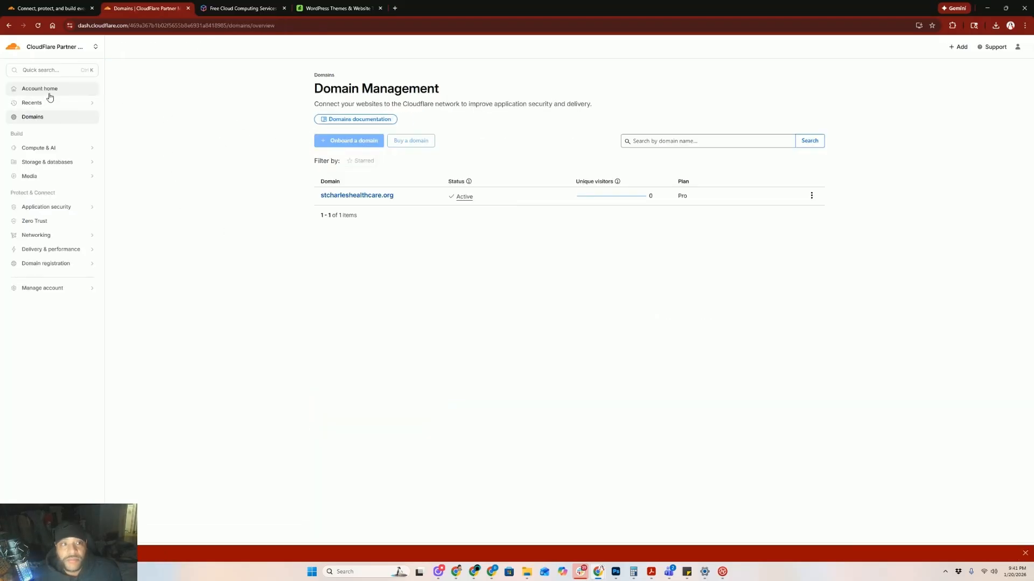
{"action": "left_click", "coordinate": [50, 95]}
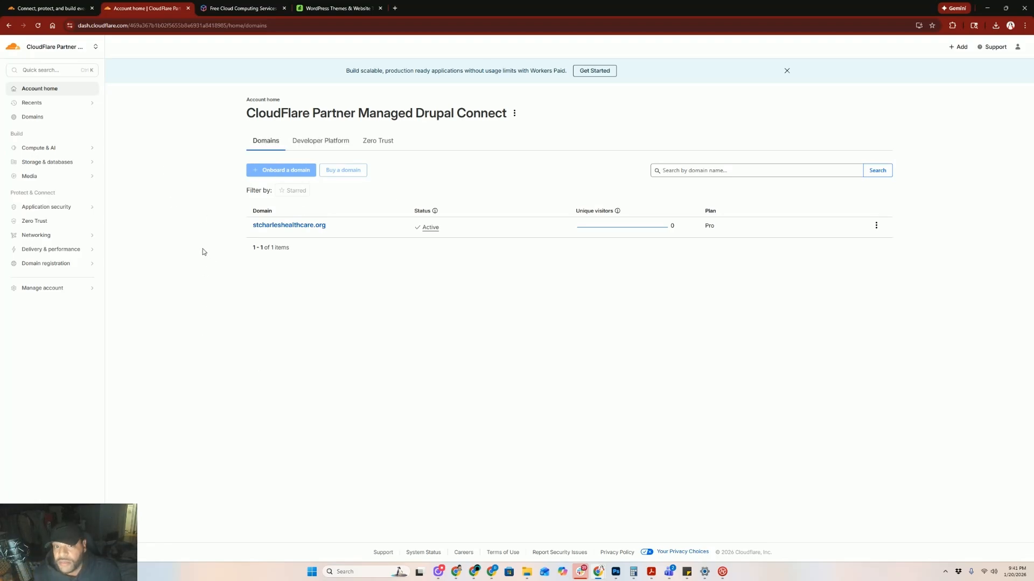
{"action": "left_click", "coordinate": [293, 225]}
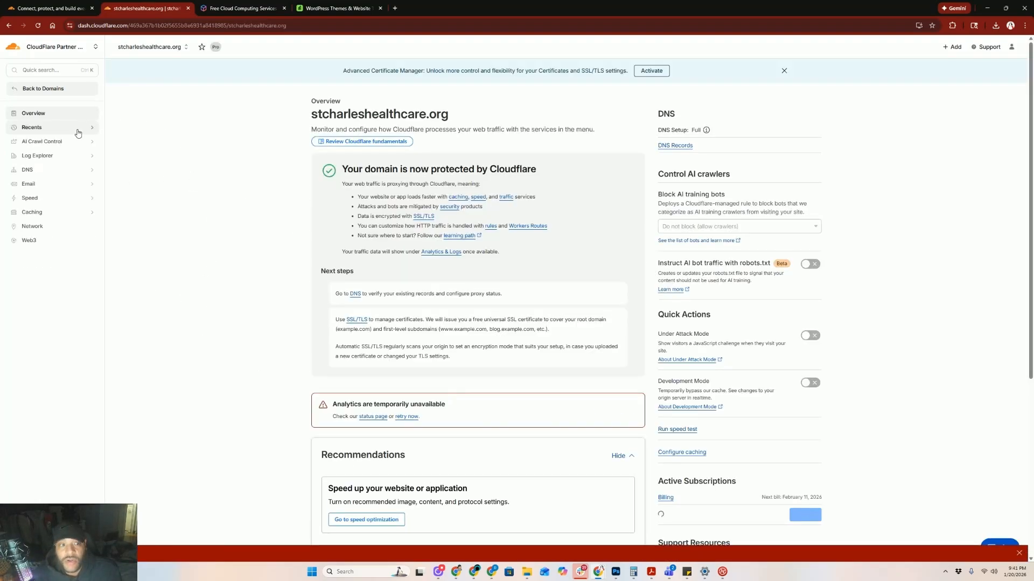
{"action": "left_click", "coordinate": [81, 89]}
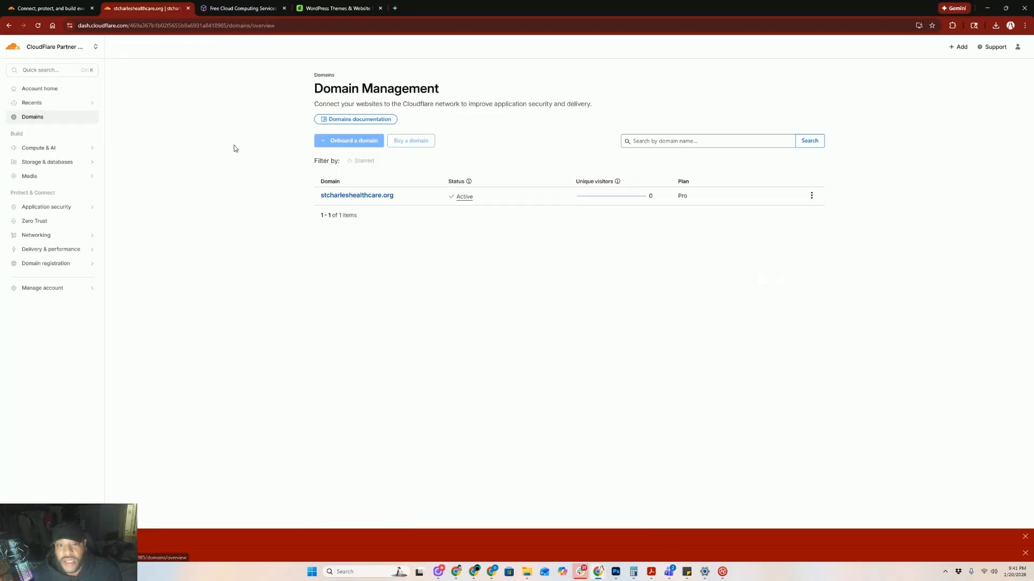
{"action": "left_click", "coordinate": [345, 196]}
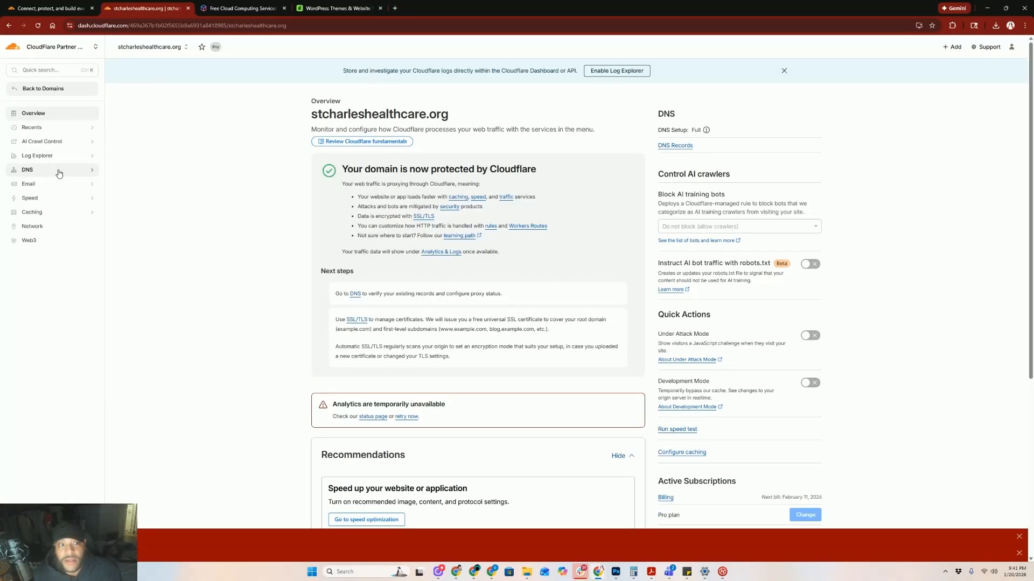
{"action": "left_click", "coordinate": [59, 171]}
{"action": "left_click", "coordinate": [62, 187]}
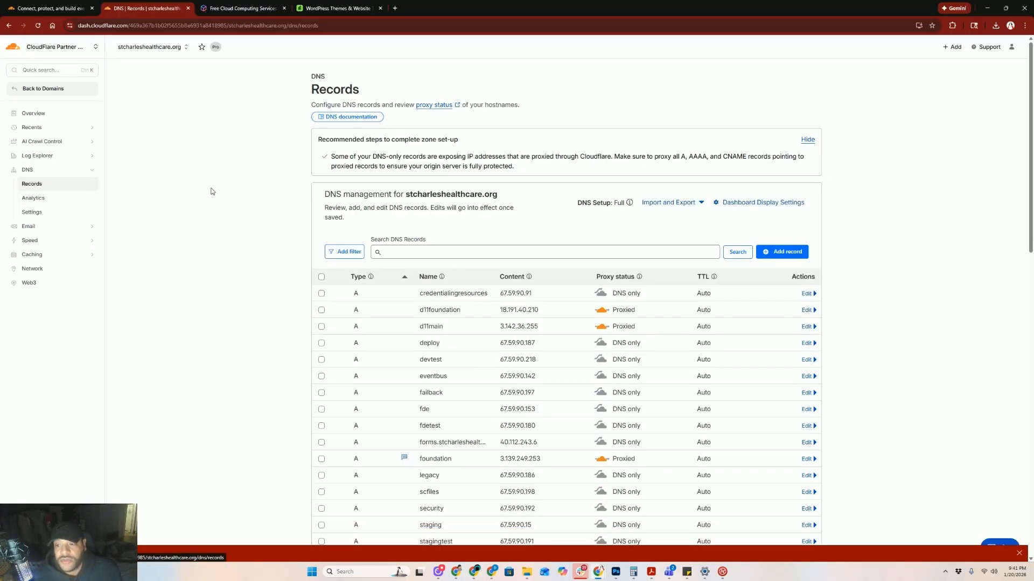
Step: Review the A records, highlight the credentialingresources name, then move to the AWS Free Tier tab
{"action": "scroll", "coordinate": [380, 363], "scroll_direction": "down", "scroll_amount": 1}
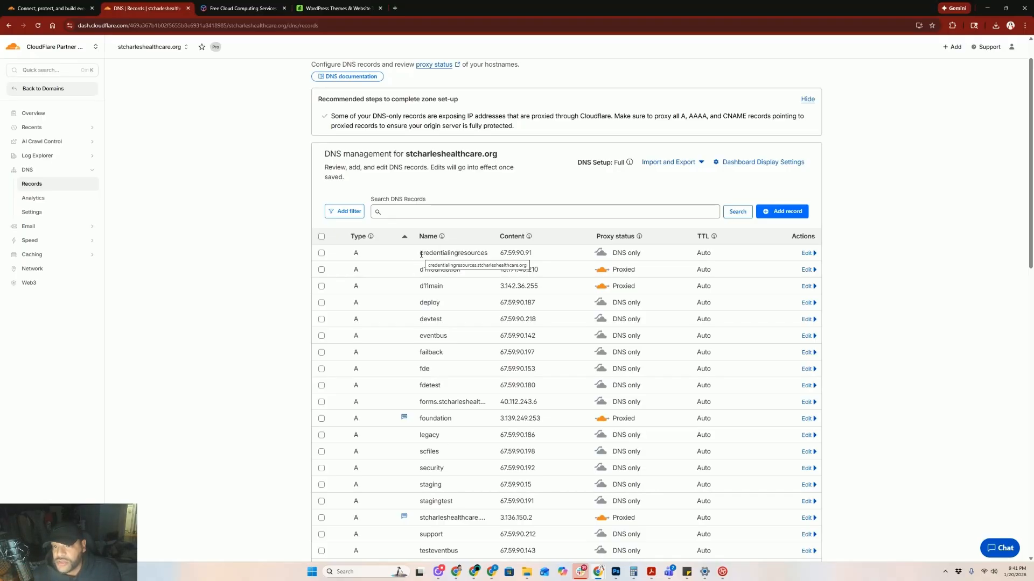
{"action": "left_click_drag", "start_coordinate": [421, 254], "coordinate": [490, 256]}
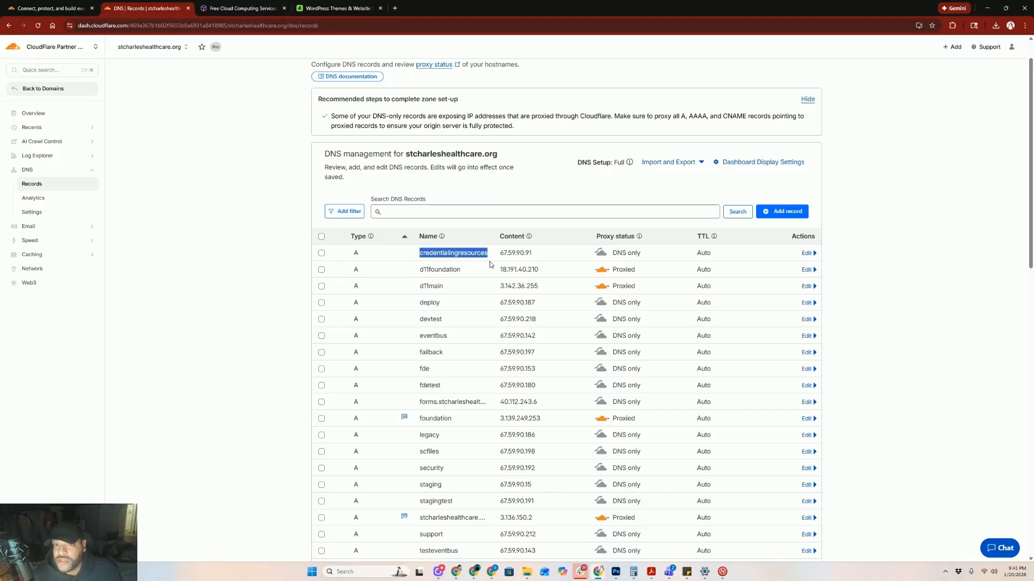
{"action": "left_click", "coordinate": [230, 11]}
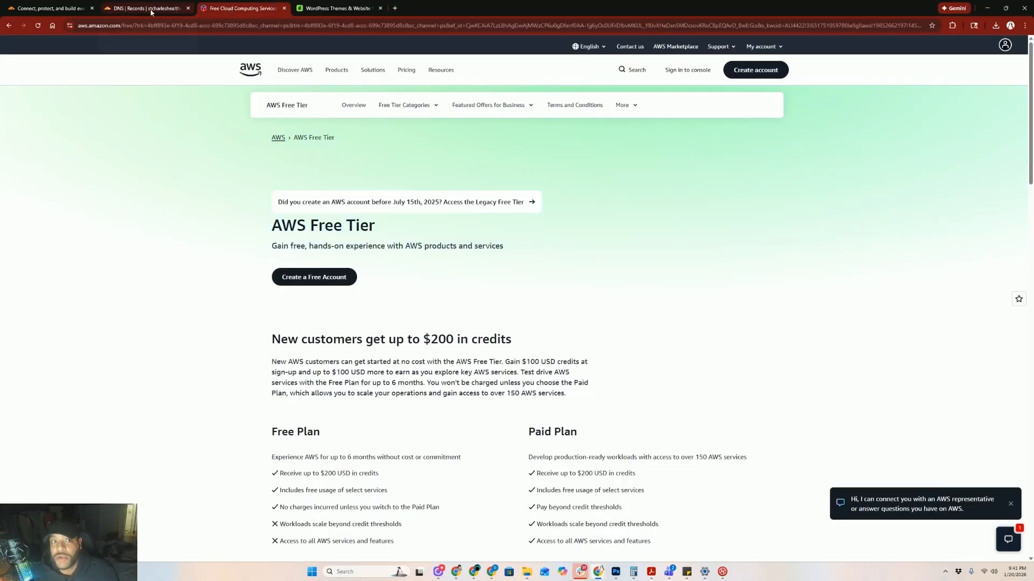
Step: Close the first Cloudflare browser tab so the AWS Free Tier page remains
{"action": "left_click", "coordinate": [92, 8]}
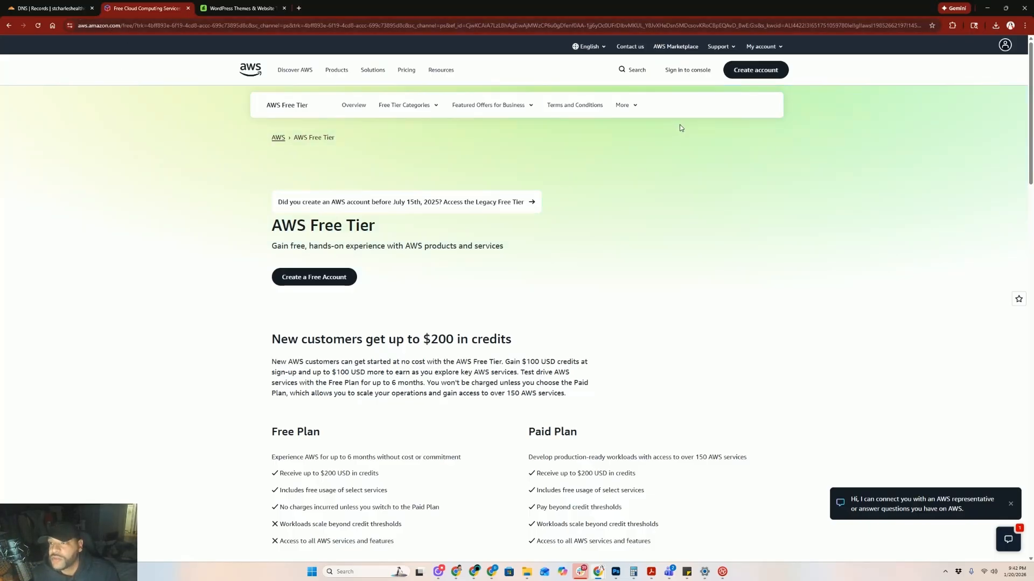
Step: Start creating an AWS account, entering the root user e-mail and the AWS account name
{"action": "left_click", "coordinate": [750, 71]}
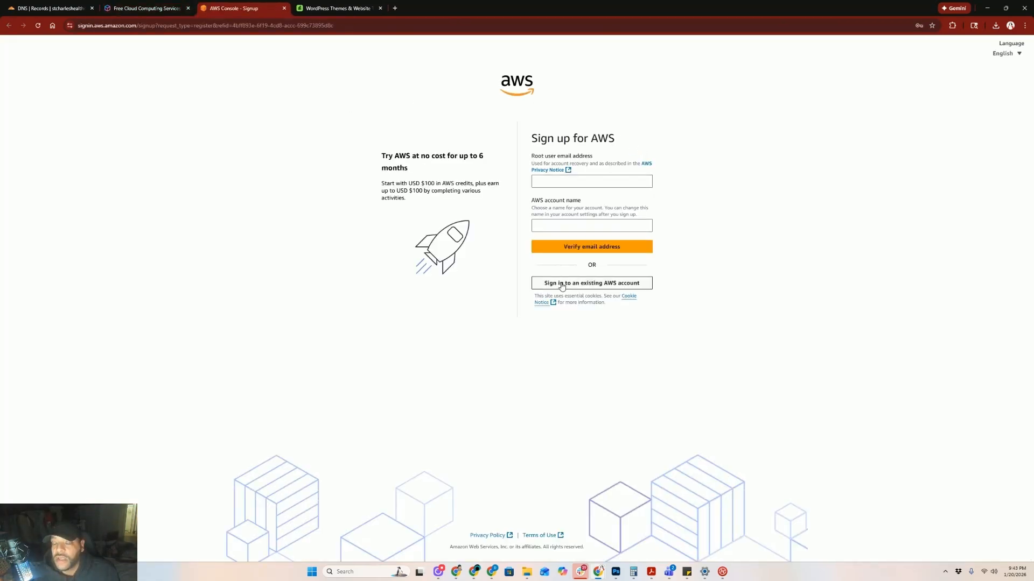
{"action": "left_click", "coordinate": [572, 181]}
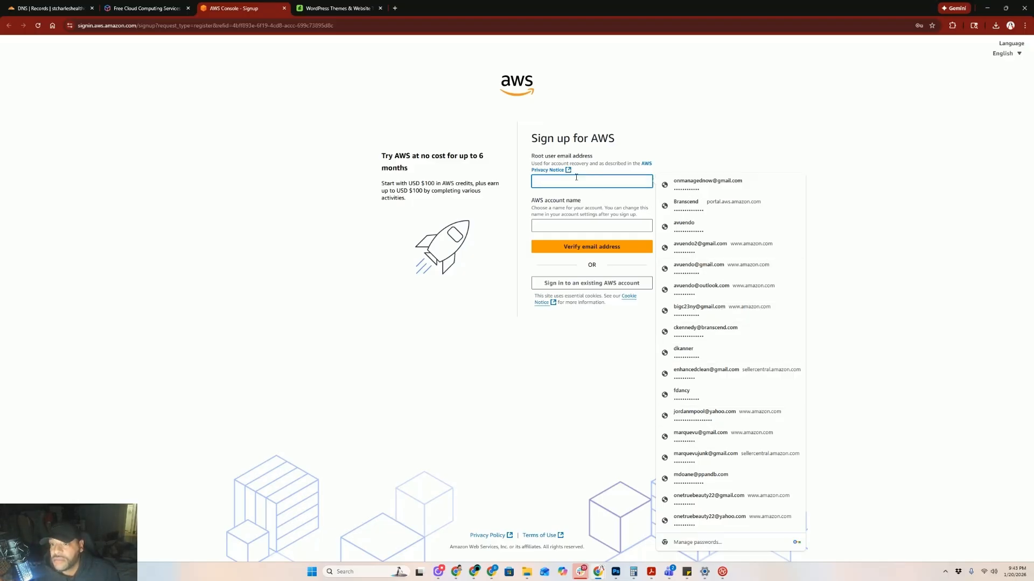
{"action": "left_click", "coordinate": [488, 190]}
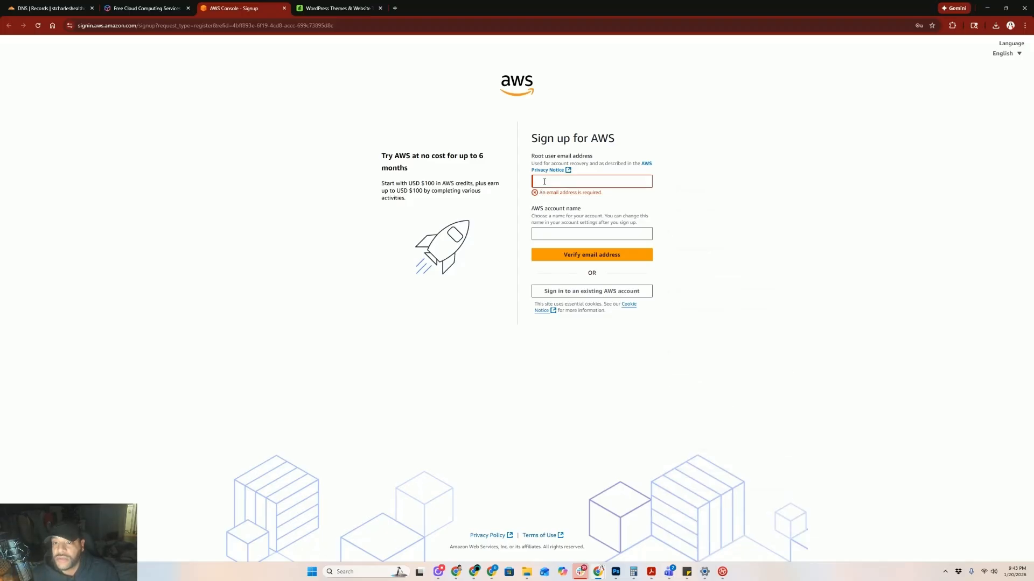
{"action": "left_click", "coordinate": [545, 181]}
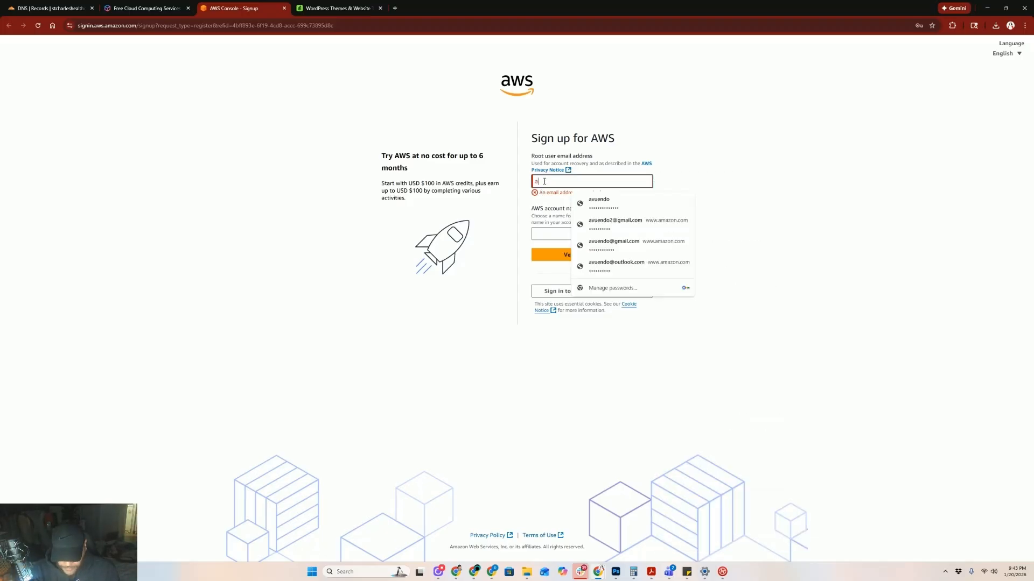
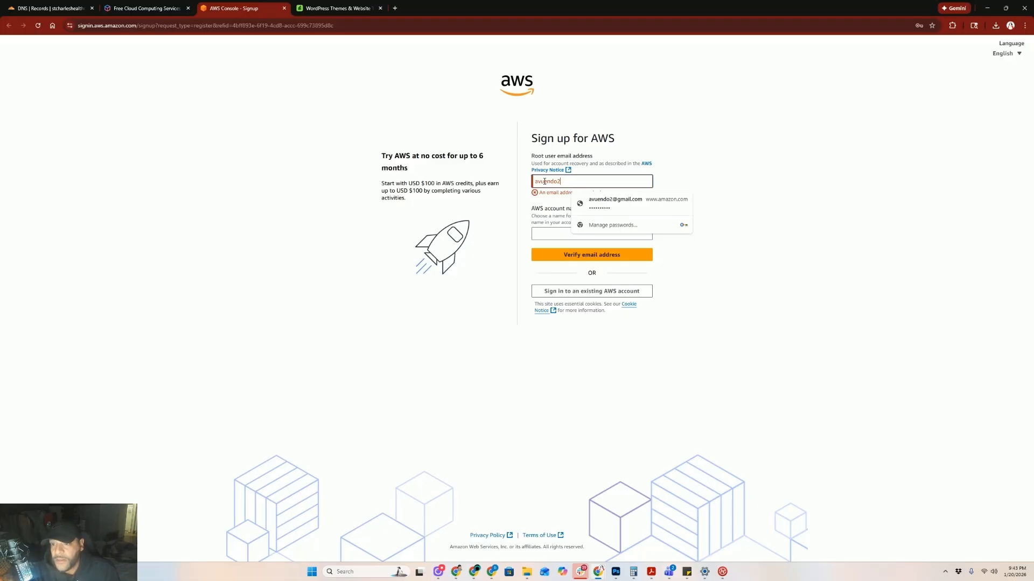
{"action": "key", "text": "Down"}
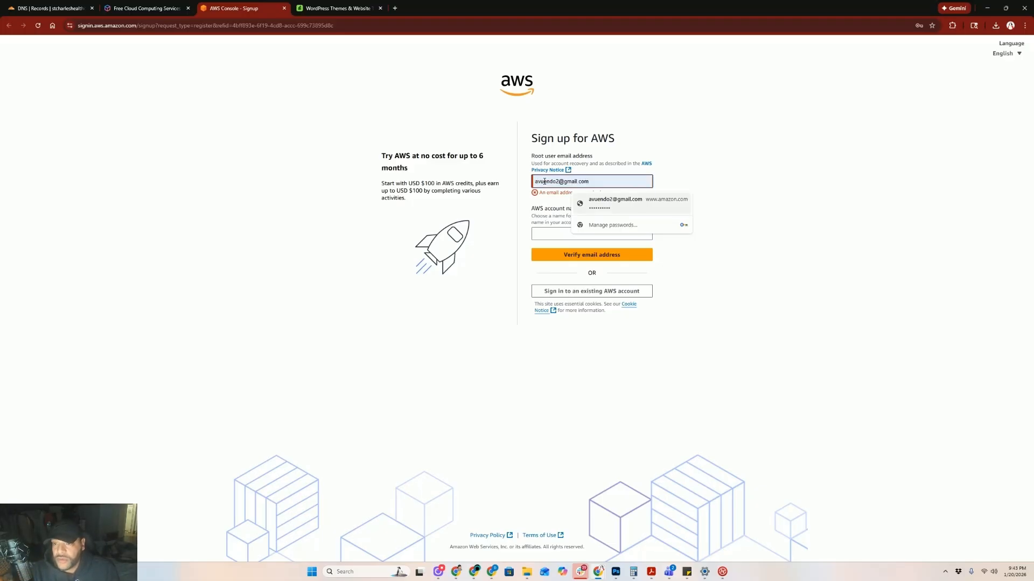
{"action": "key", "text": "Tab"}
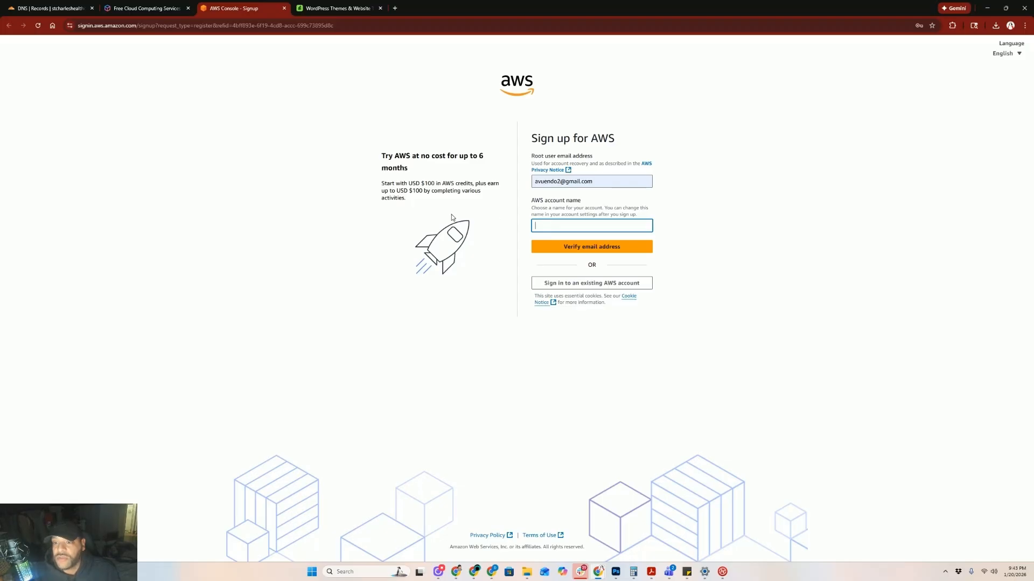
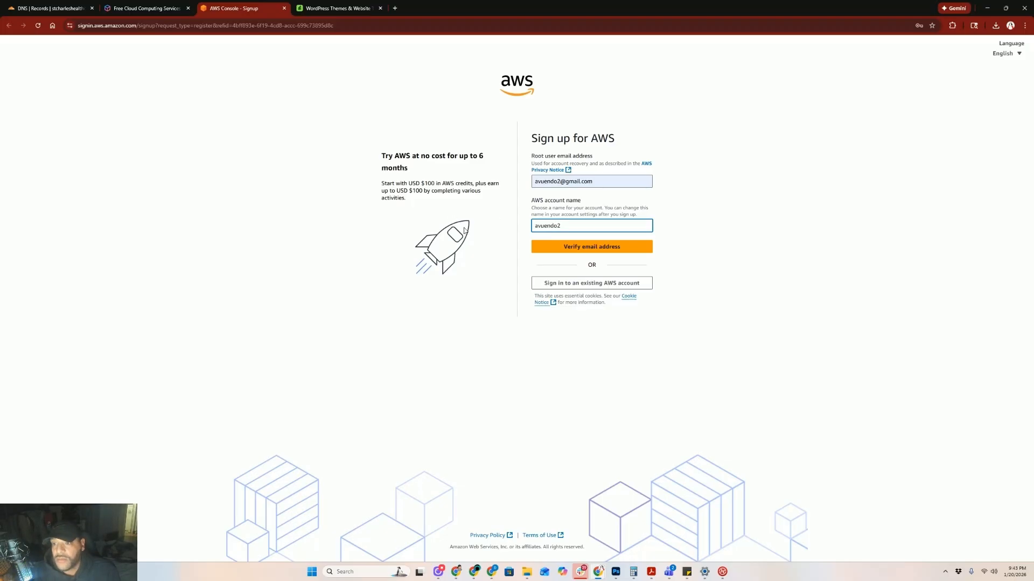
Step: Fix the trailing characters in both fields, request the verification code, and open a new tab
{"action": "left_click", "coordinate": [561, 182]}
{"action": "key", "text": "BackSpace"}
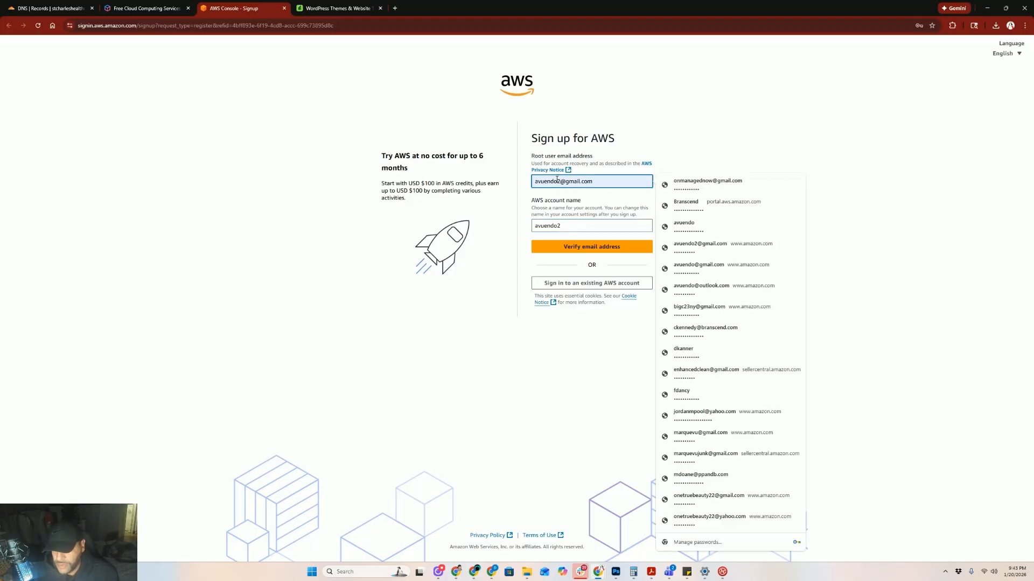
{"action": "left_click", "coordinate": [567, 227]}
{"action": "key", "text": "BackSpace"}
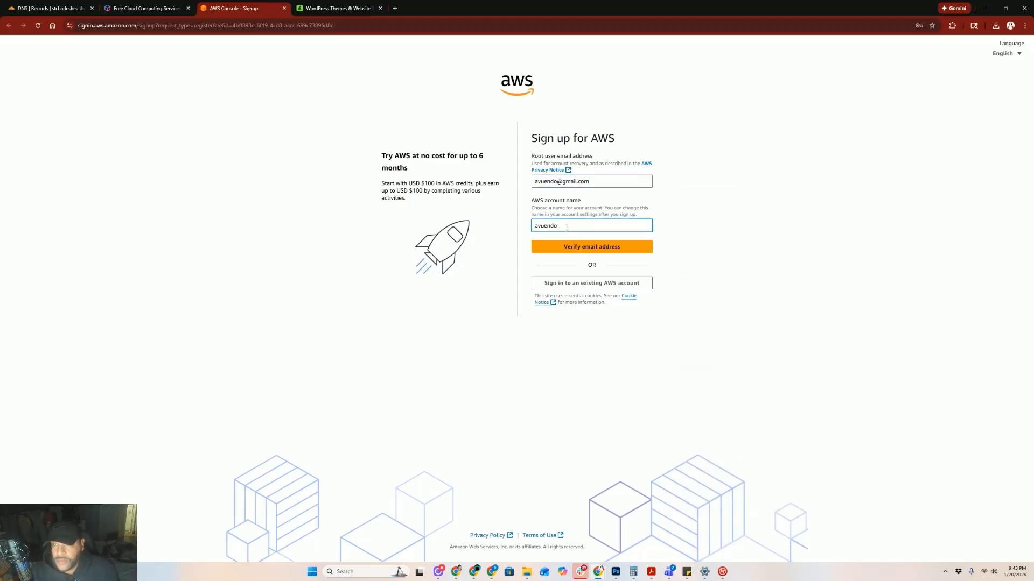
{"action": "left_click", "coordinate": [569, 248]}
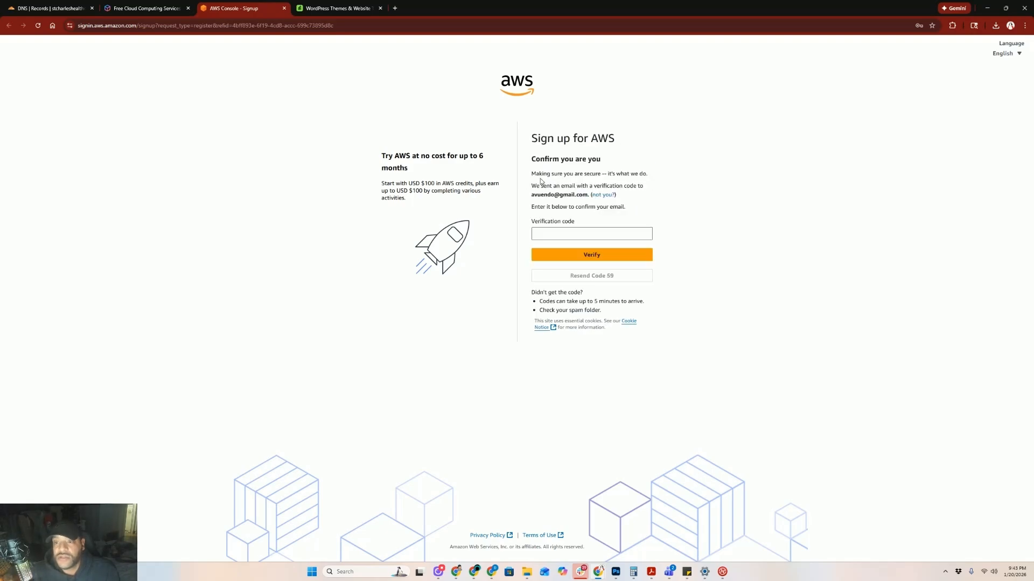
{"action": "left_click", "coordinate": [394, 9]}
Step: In Gmail's Updates, copy the code from the AWS 'Verify your email address' message and return to sign-up
{"action": "left_click", "coordinate": [393, 25]}
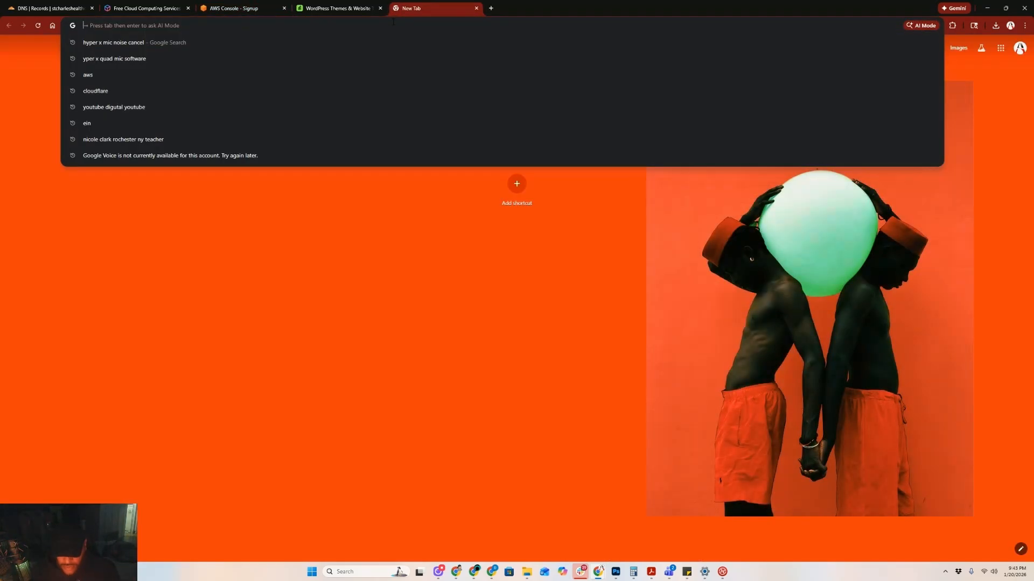
{"action": "type", "text": "gmail.com"}
{"action": "key", "text": "Return"}
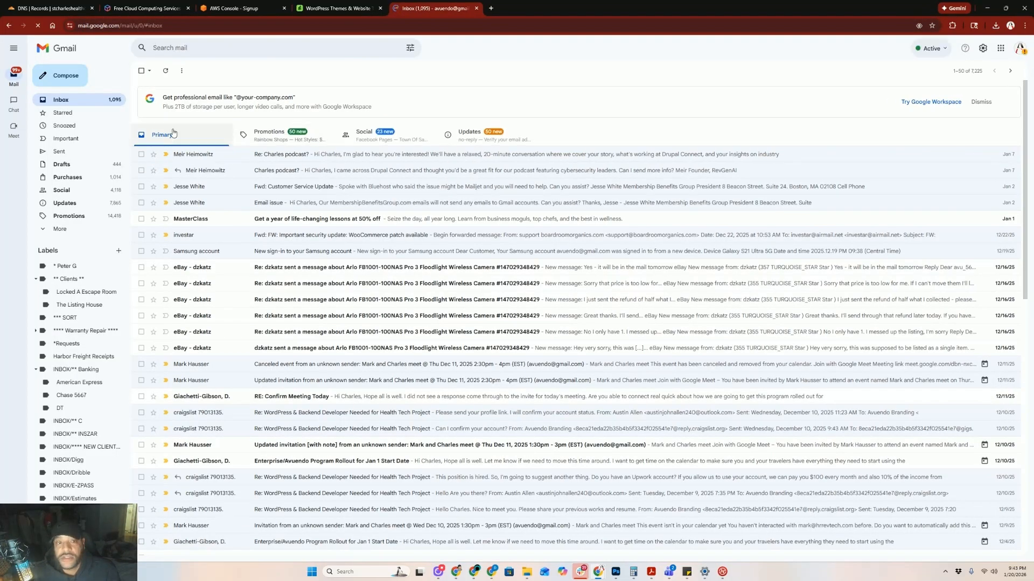
{"action": "left_click", "coordinate": [521, 138]}
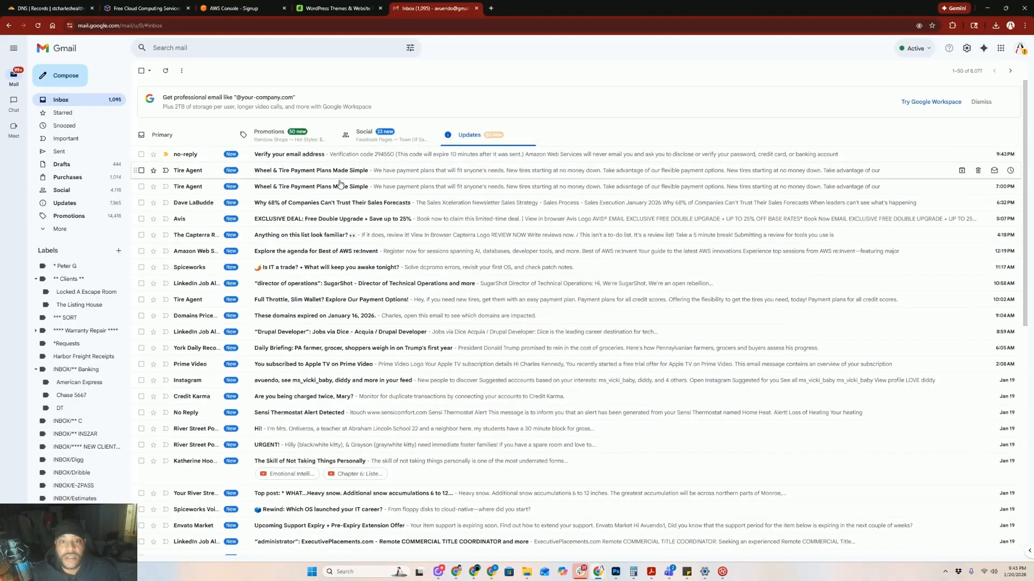
{"action": "left_click", "coordinate": [390, 158]}
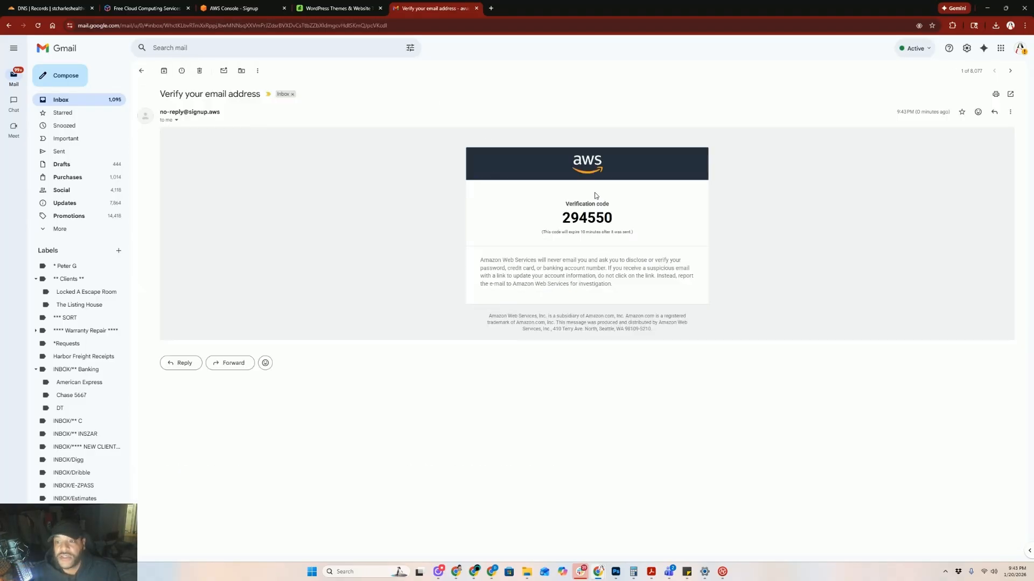
{"action": "double_click", "coordinate": [587, 220]}
{"action": "right_click", "coordinate": [591, 222]}
{"action": "left_click", "coordinate": [604, 229]}
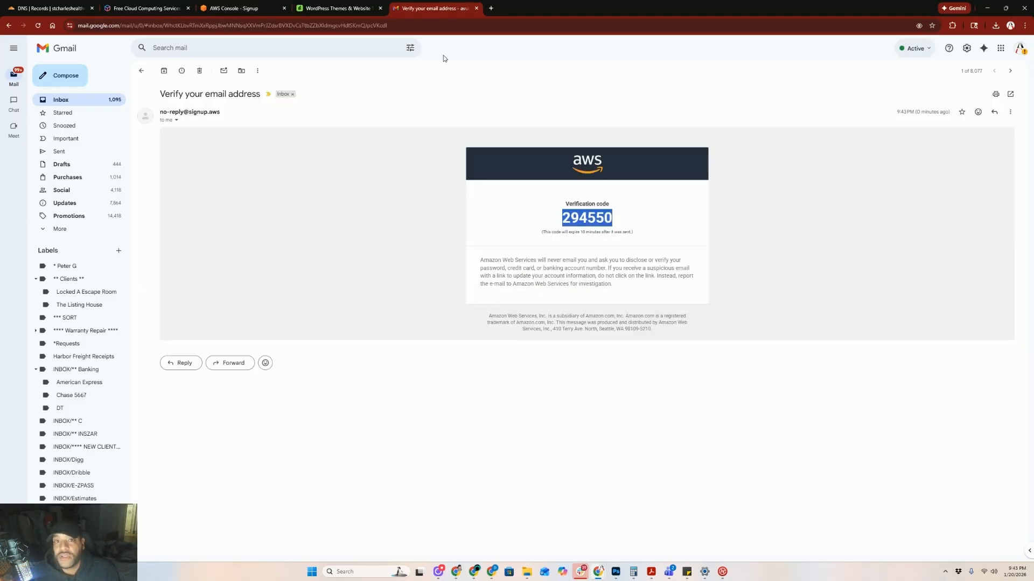
{"action": "left_click", "coordinate": [257, 9]}
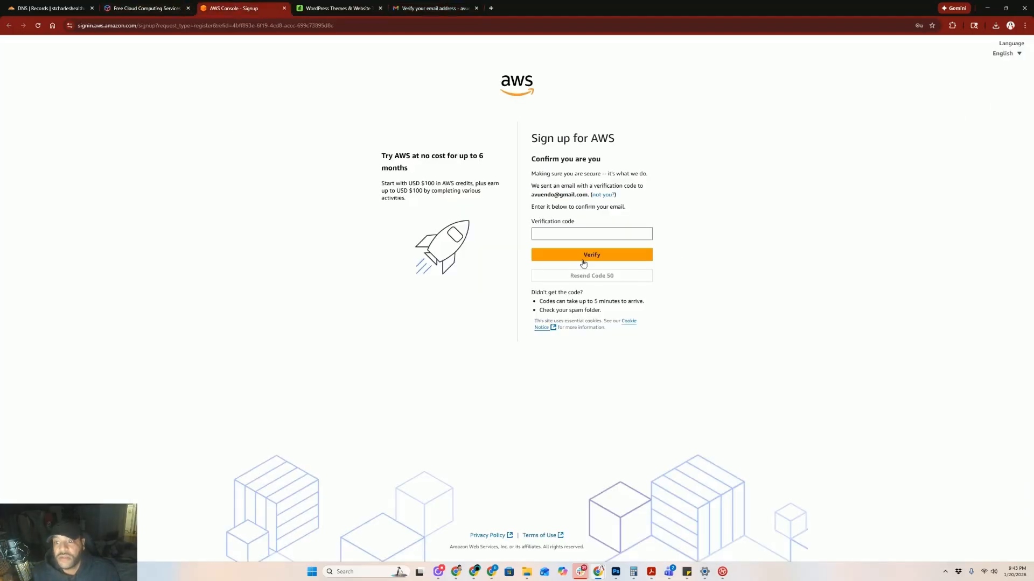
Step: Paste and submit the e-mail verification code
{"action": "left_click", "coordinate": [542, 234]}
{"action": "key", "text": "ctrl+v"}
{"action": "left_click", "coordinate": [576, 253]}
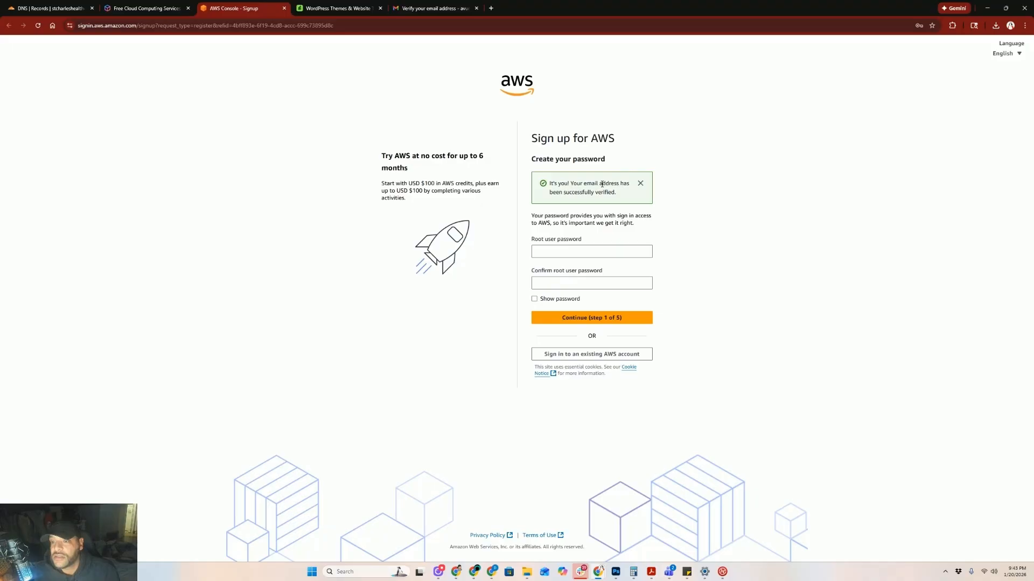
Step: Enter and confirm a matching root user password, then continue to the plan choice
{"action": "left_click", "coordinate": [565, 247]}
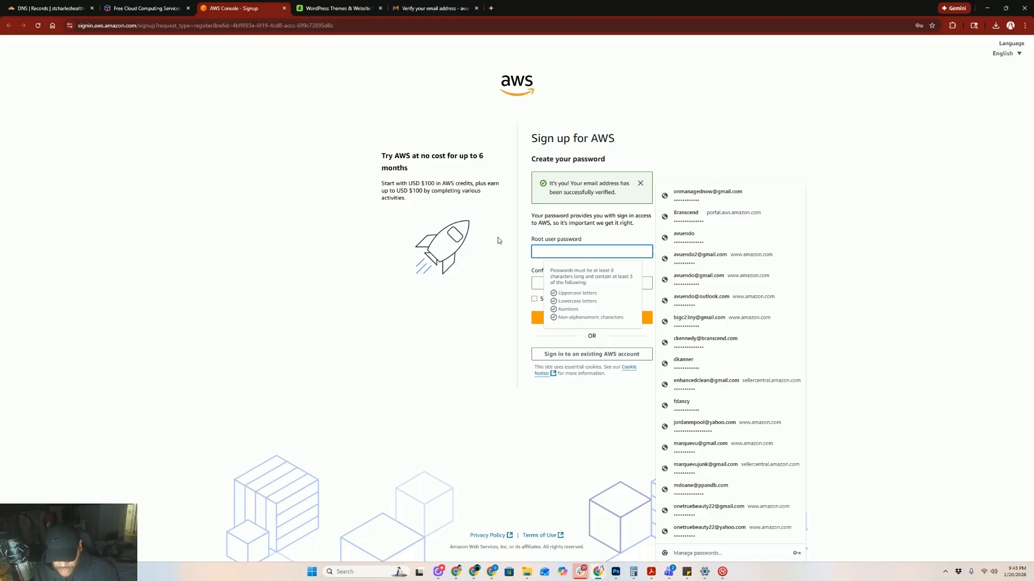
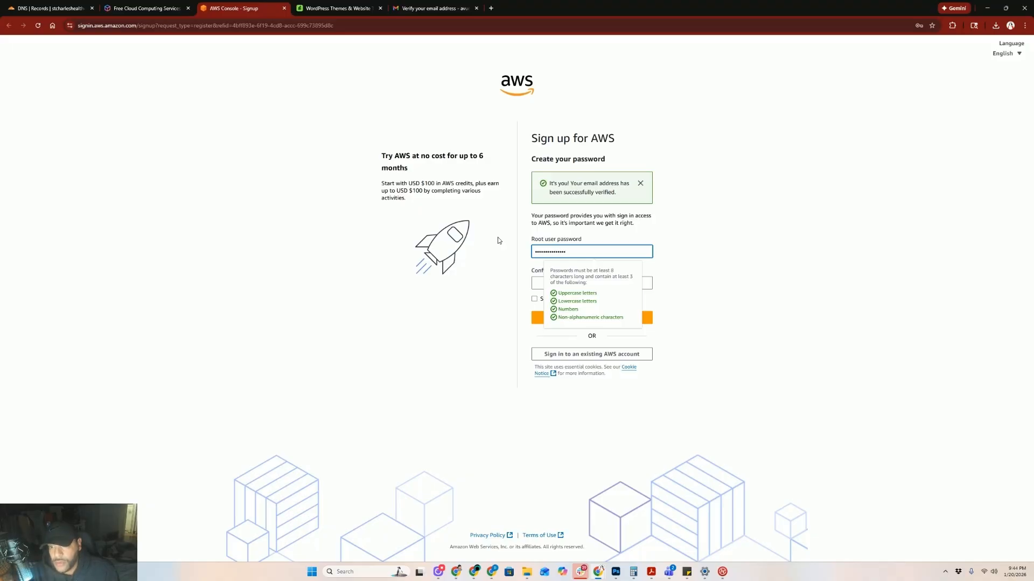
{"action": "key", "text": "Tab"}
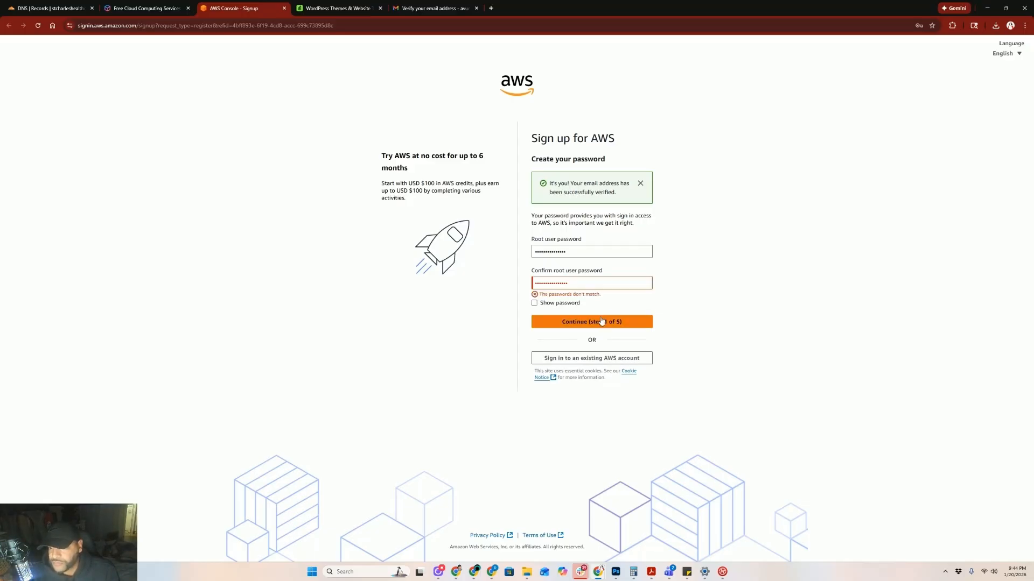
{"action": "left_click_drag", "start_coordinate": [598, 285], "coordinate": [506, 287]}
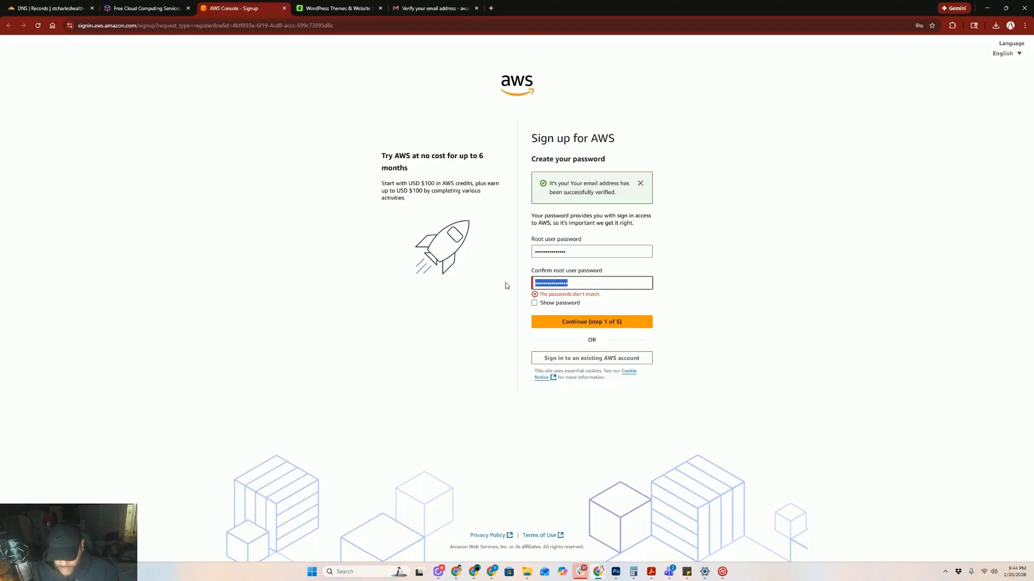
{"action": "type", "text": "••"}
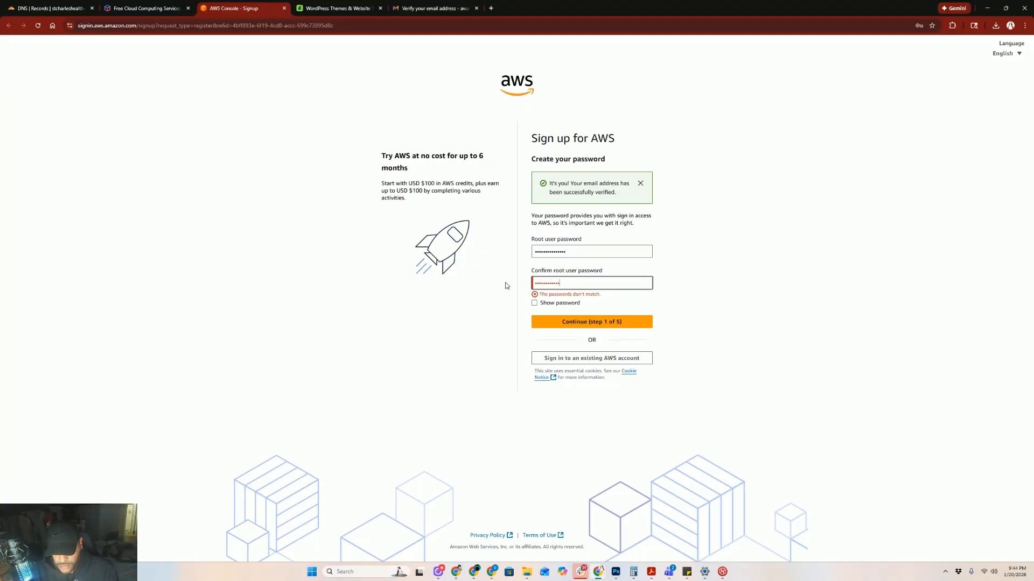
{"action": "type", "text": "•"}
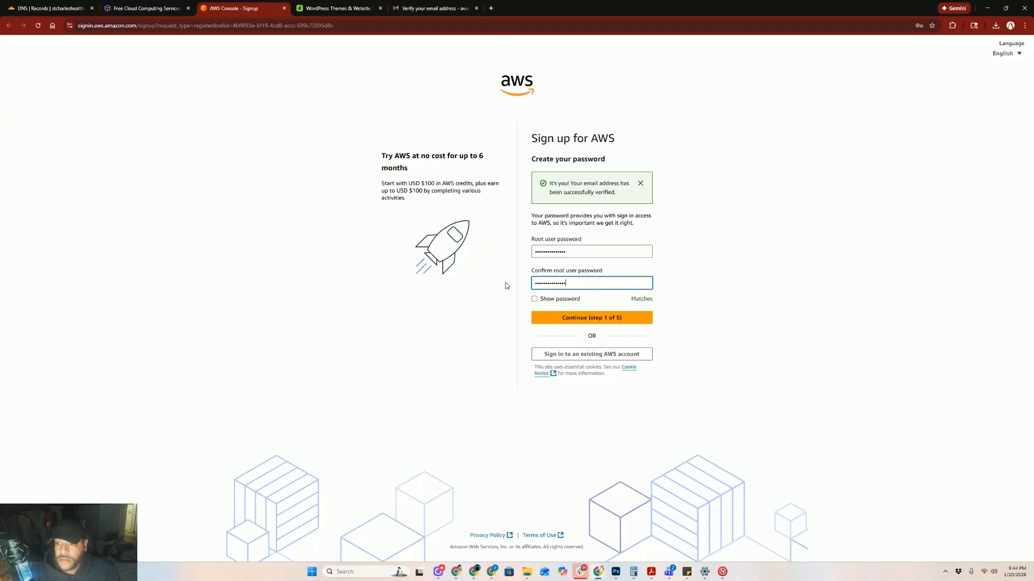
{"action": "left_click", "coordinate": [609, 322]}
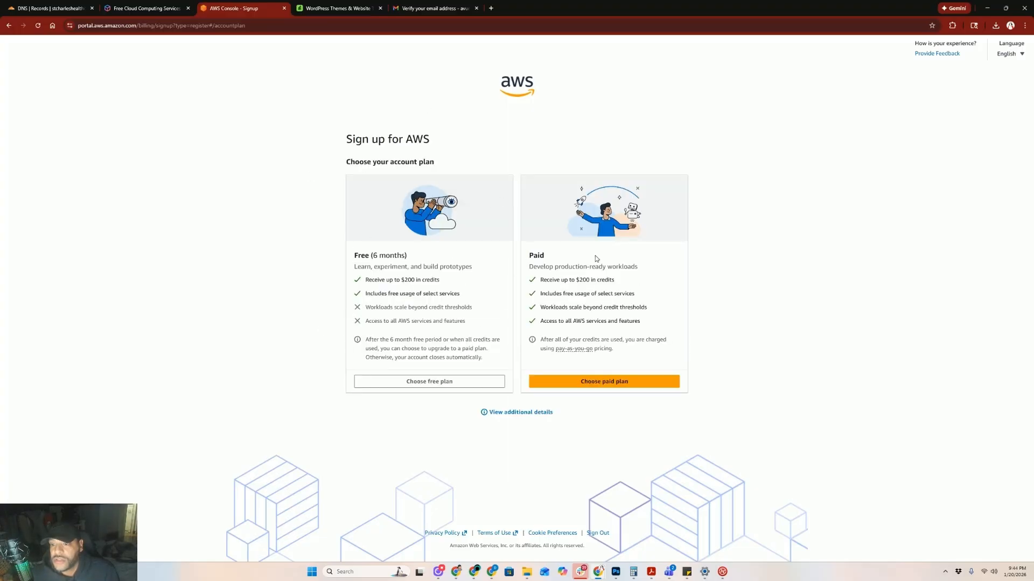
Step: Choose the Free plan and enter the full name and organization name
{"action": "left_click", "coordinate": [420, 382]}
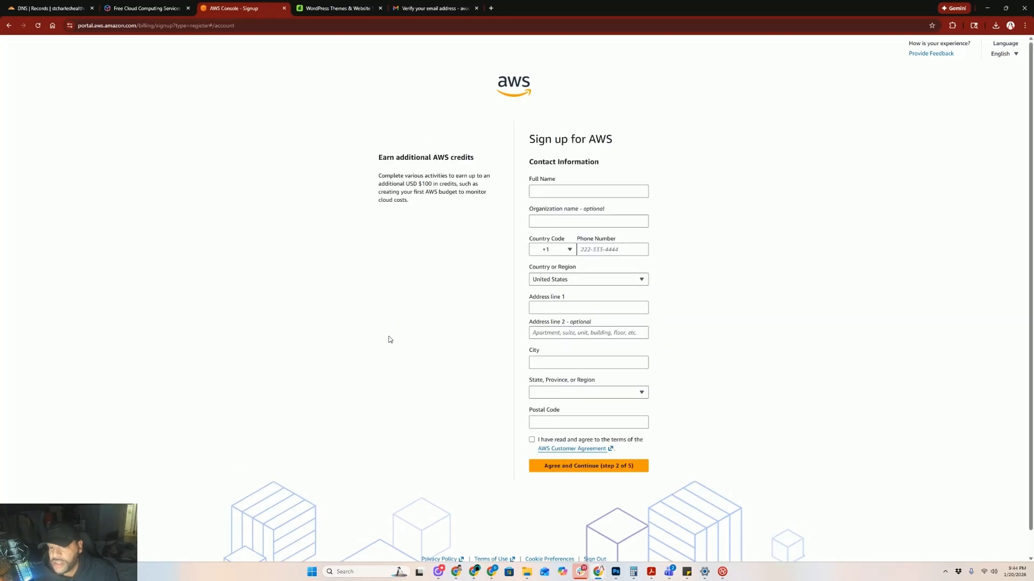
{"action": "left_click", "coordinate": [548, 192]}
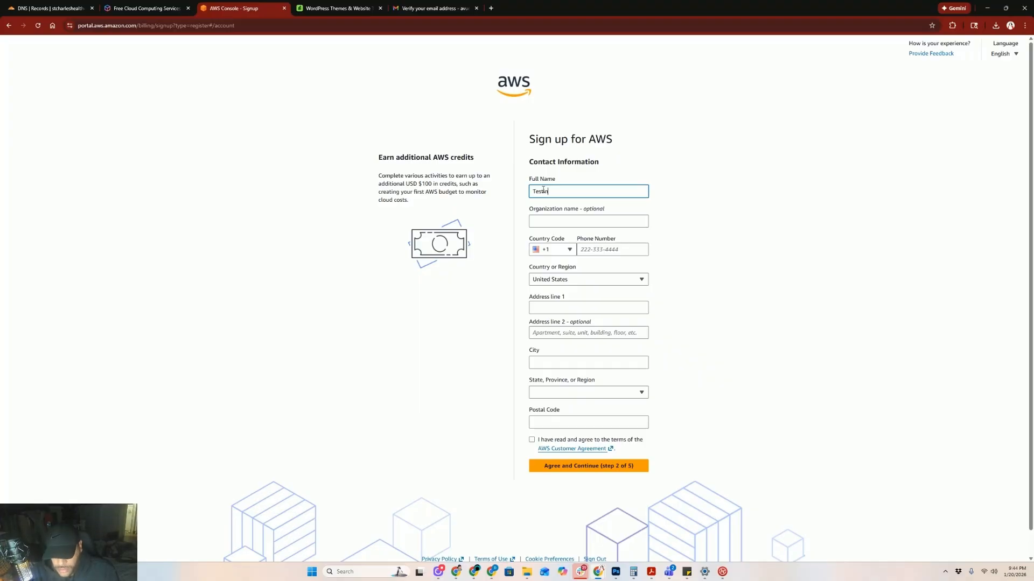
{"action": "key", "text": "Tab"}
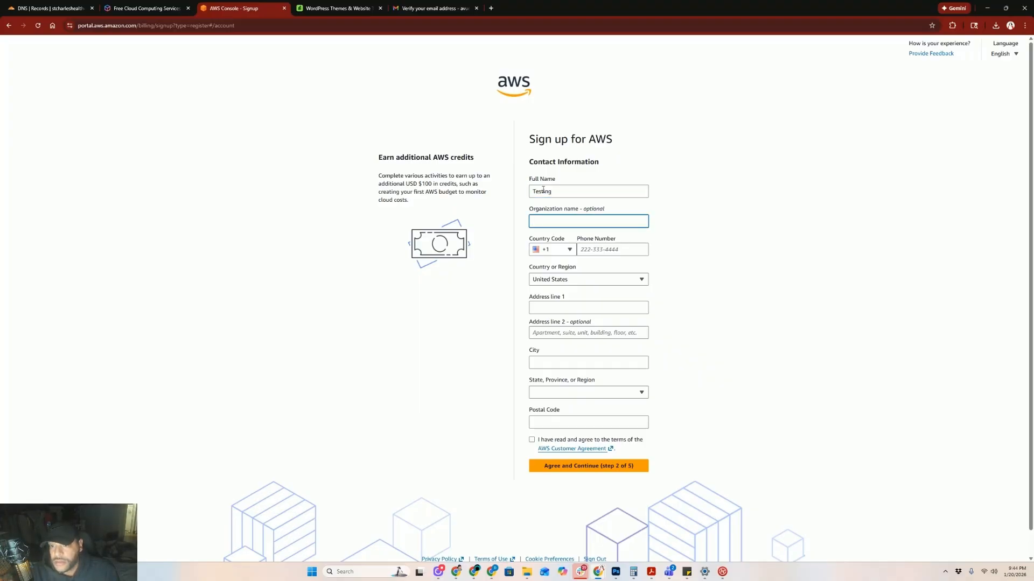
{"action": "key", "text": "shift+Tab"}
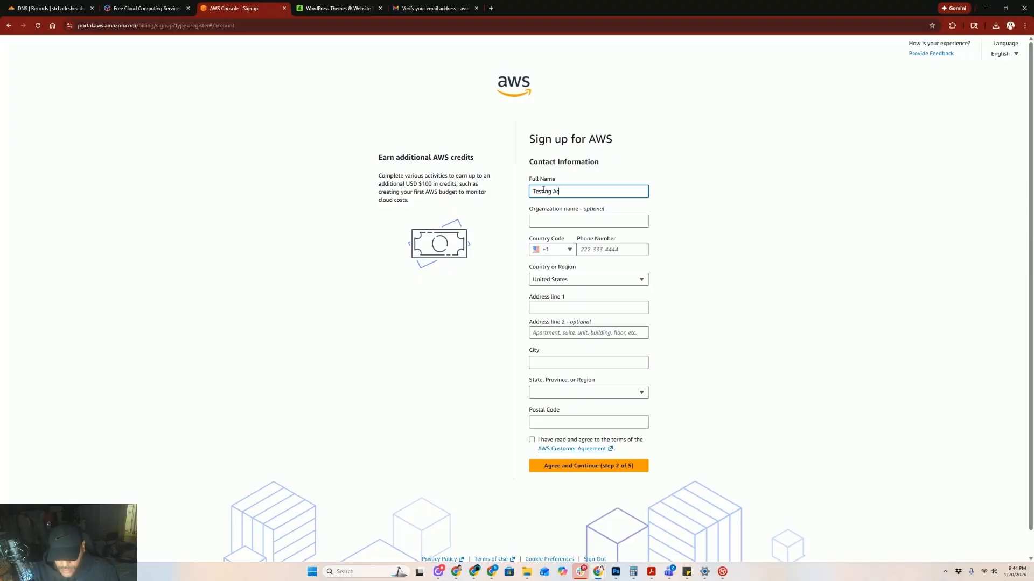
{"action": "type", "text": "Account"}
{"action": "key", "text": "Tab"}
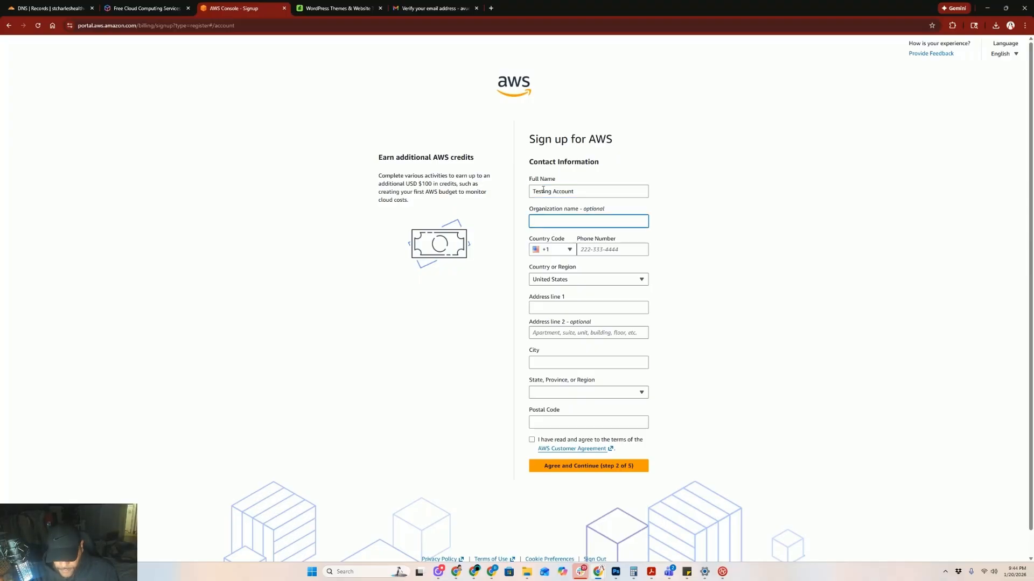
{"action": "type", "text": "Testing"}
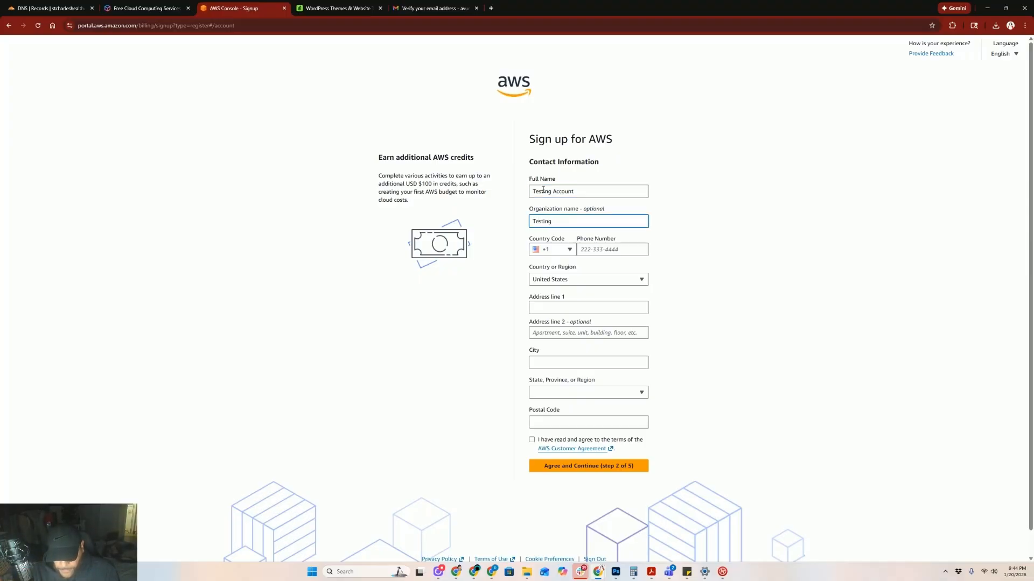
{"action": "key", "text": "Tab"}
{"action": "key", "text": "Tab"}
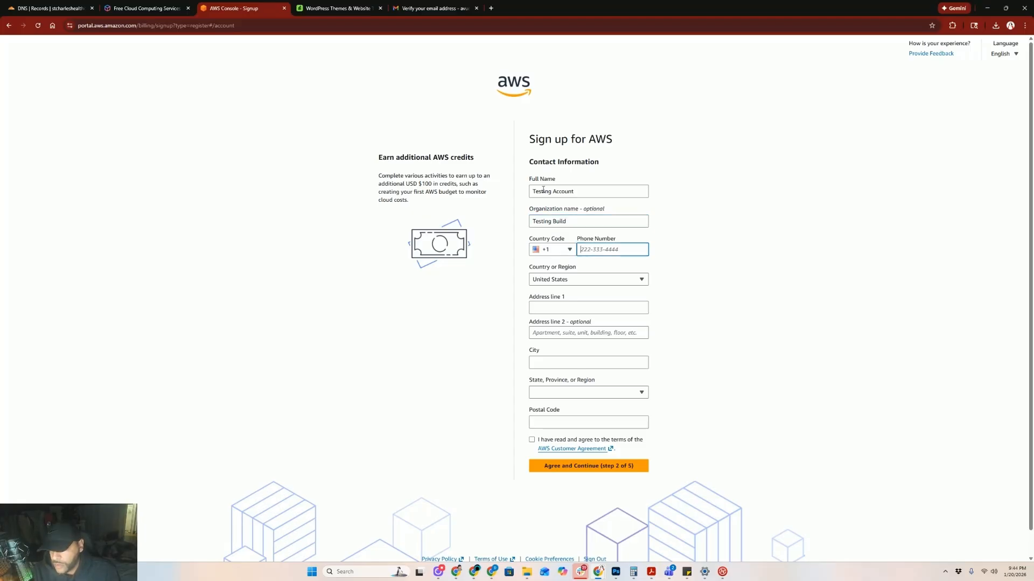
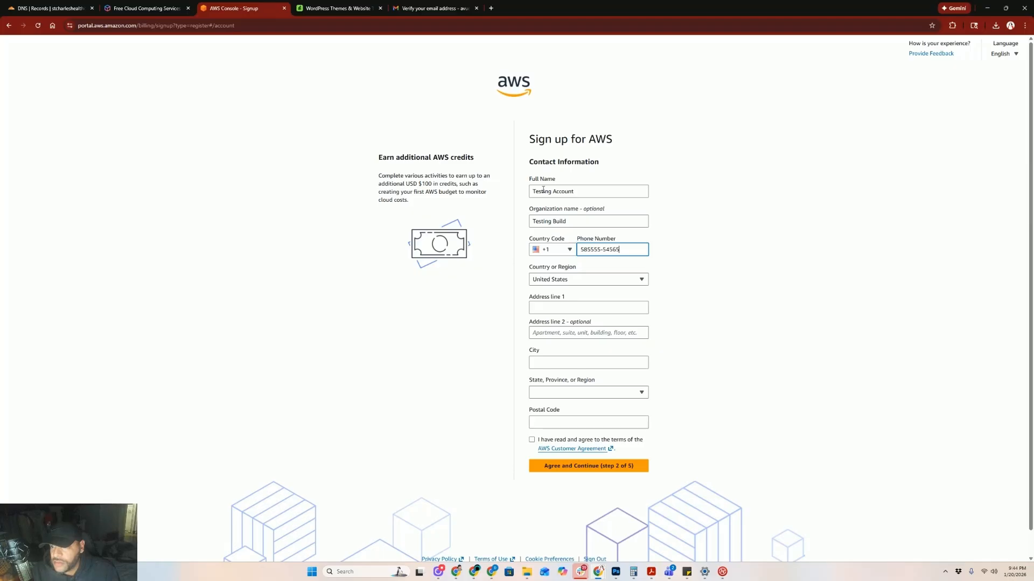
Step: Fill in phone, street address, city, state and postal code, then accept the customer agreement
{"action": "key", "text": "Tab"}
{"action": "key", "text": "Tab"}
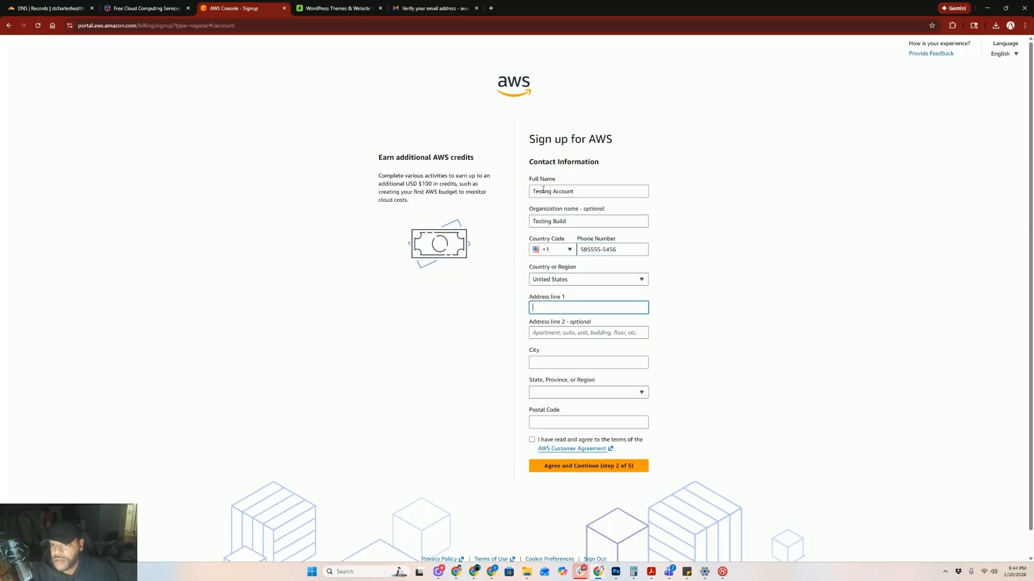
{"action": "type", "text": "786786786"}
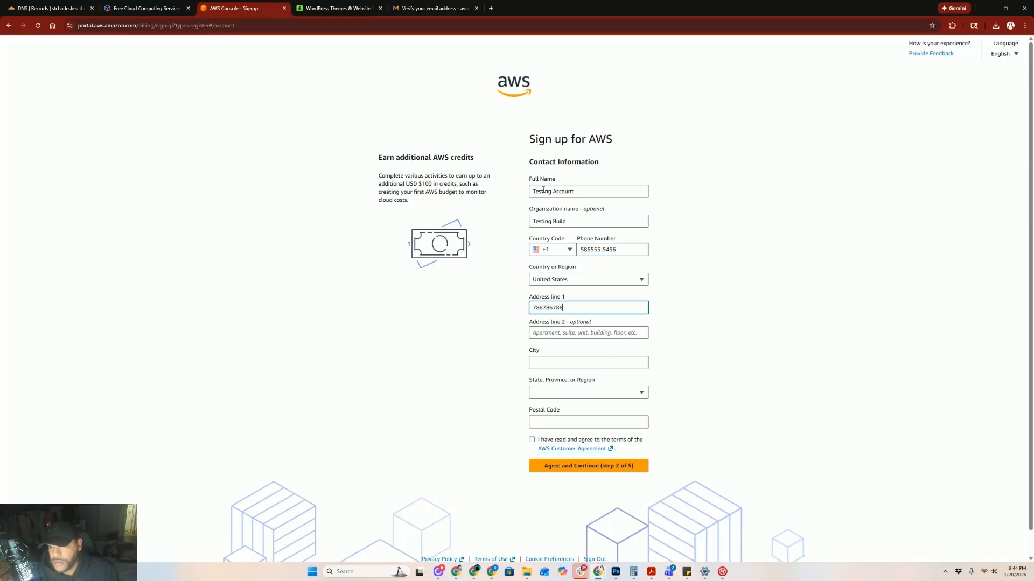
{"action": "type", "text": " e"}
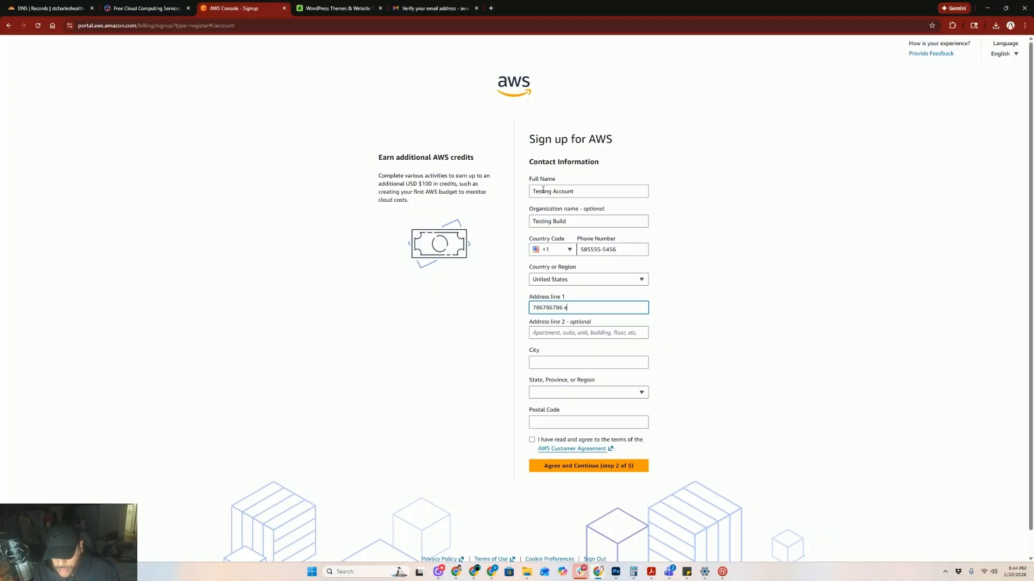
{"action": "type", "text": "ast haermon"}
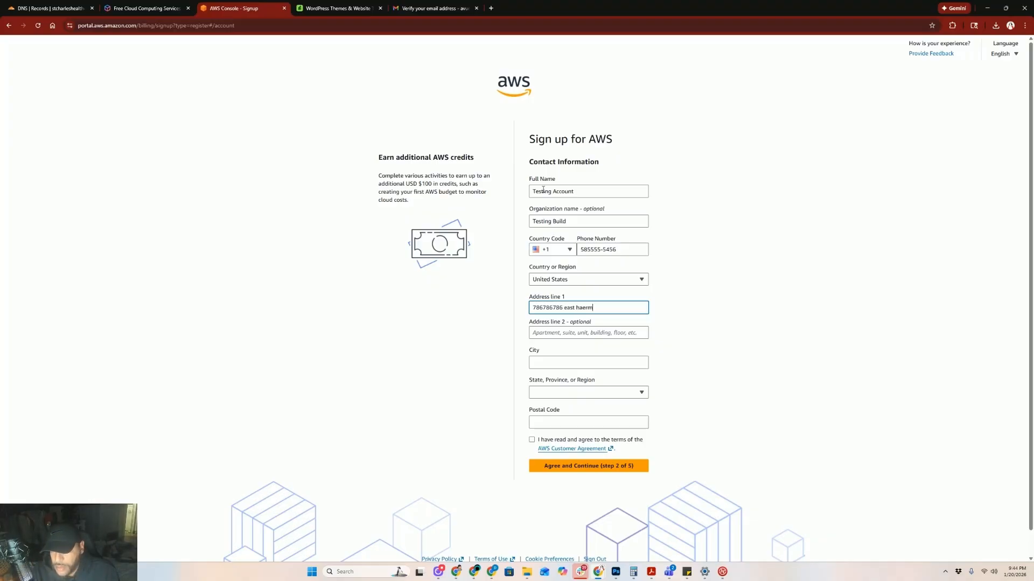
{"action": "key", "text": "Tab"}
{"action": "key", "text": "Tab"}
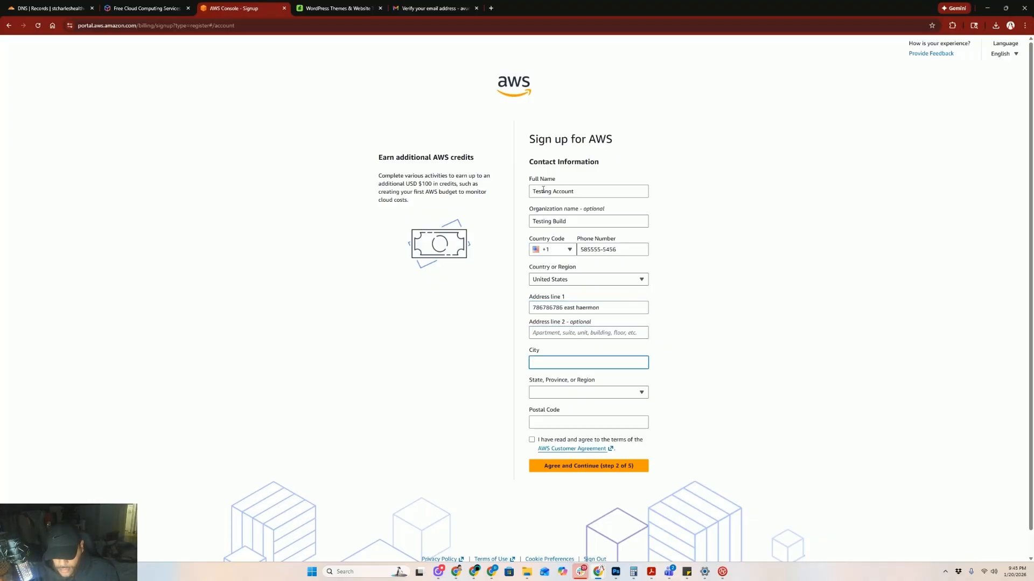
{"action": "type", "text": "calif"}
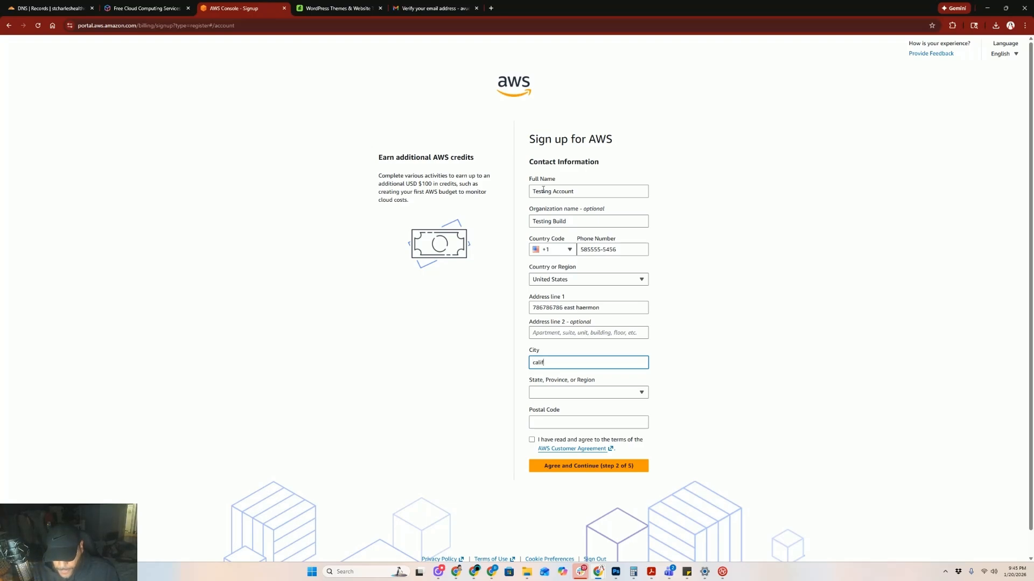
{"action": "type", "text": "ornia"}
{"action": "key", "text": "Tab"}
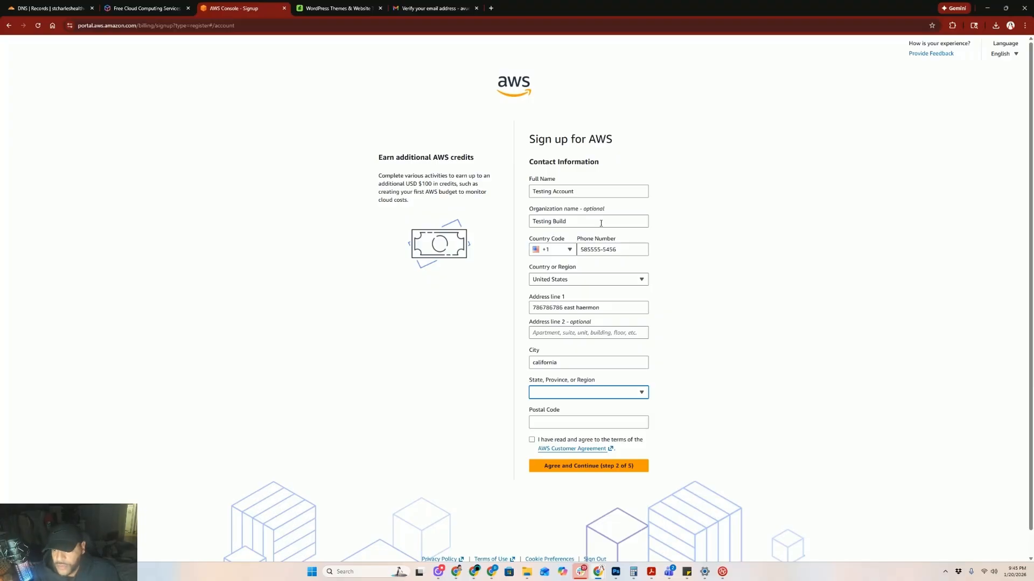
{"action": "left_click", "coordinate": [571, 392]}
{"action": "left_click", "coordinate": [573, 468]}
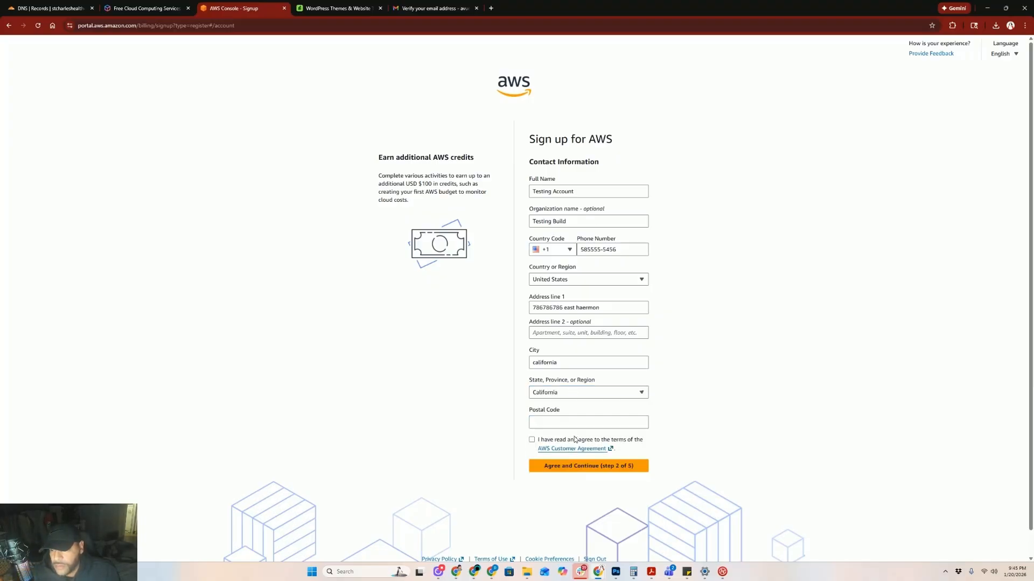
{"action": "left_click", "coordinate": [560, 426]}
{"action": "type", "text": "940"}
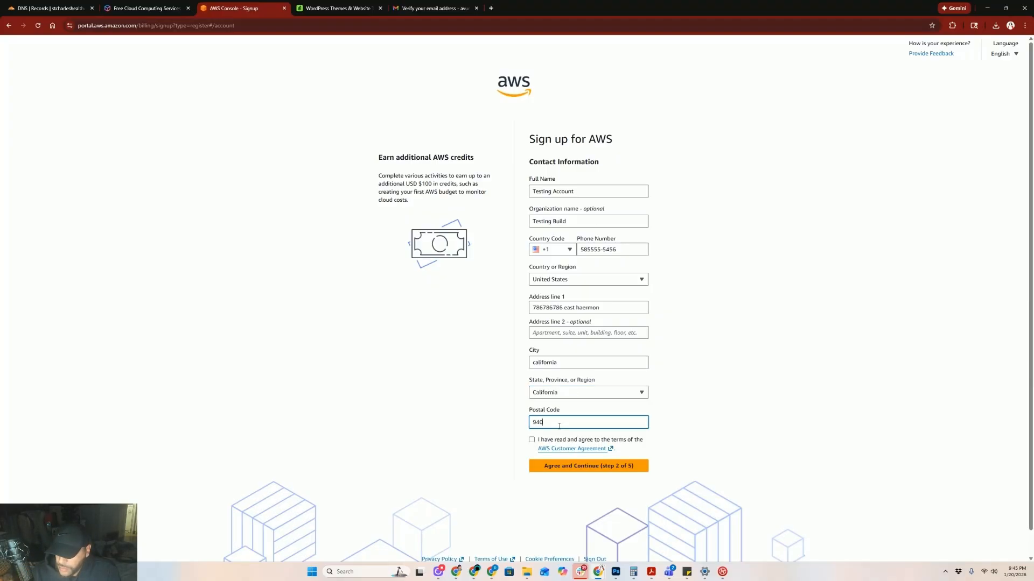
{"action": "type", "text": "89"}
{"action": "left_click", "coordinate": [533, 440]}
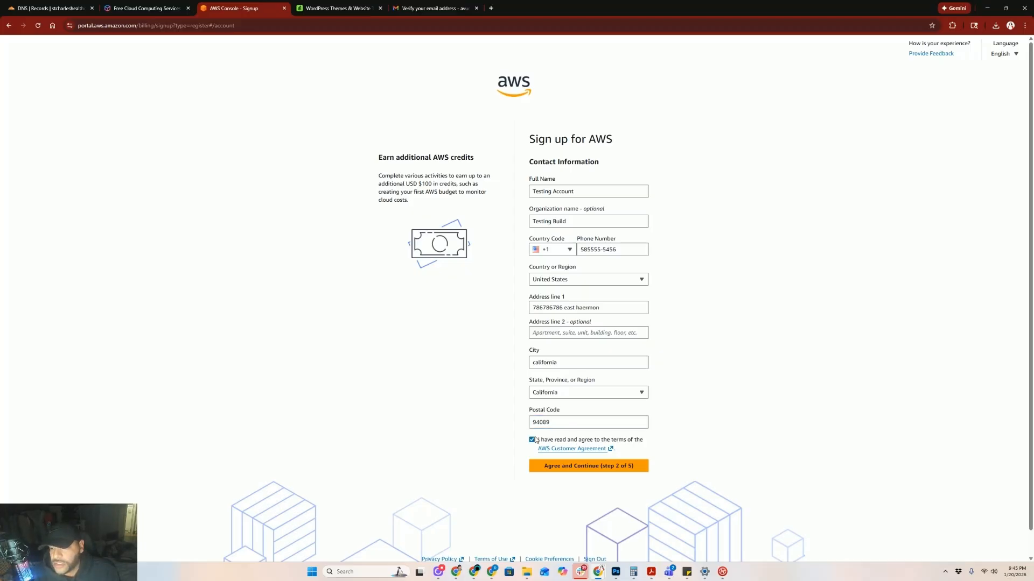
{"action": "left_click", "coordinate": [584, 467]}
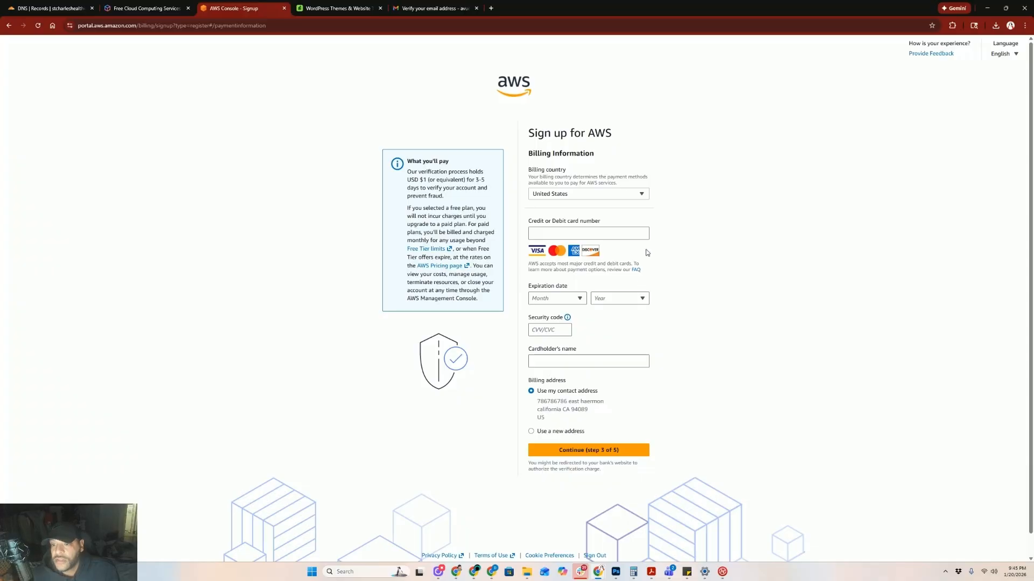
Step: Fill the card number from a saved payment card
{"action": "left_click", "coordinate": [596, 234]}
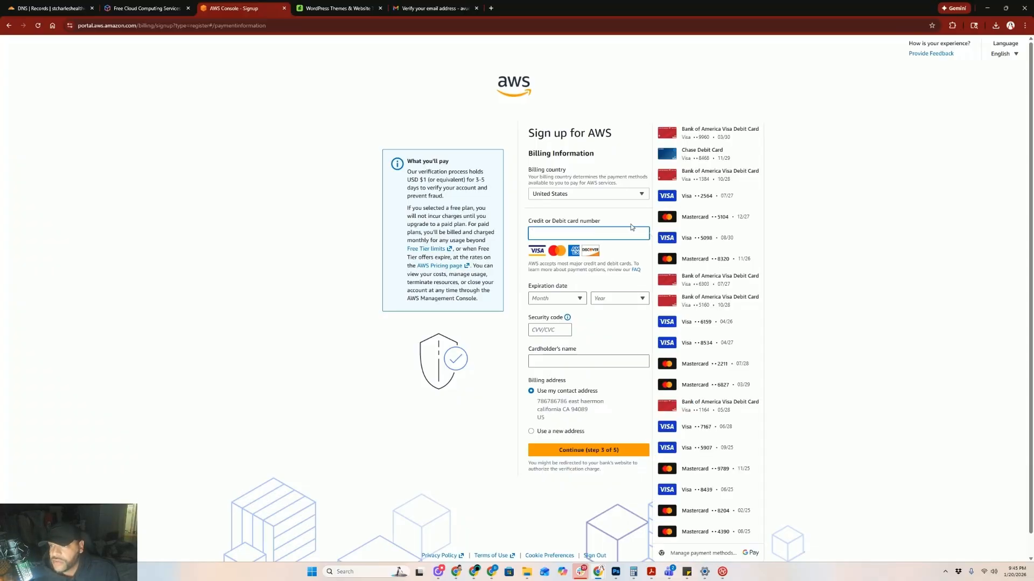
{"action": "left_click", "coordinate": [746, 129]}
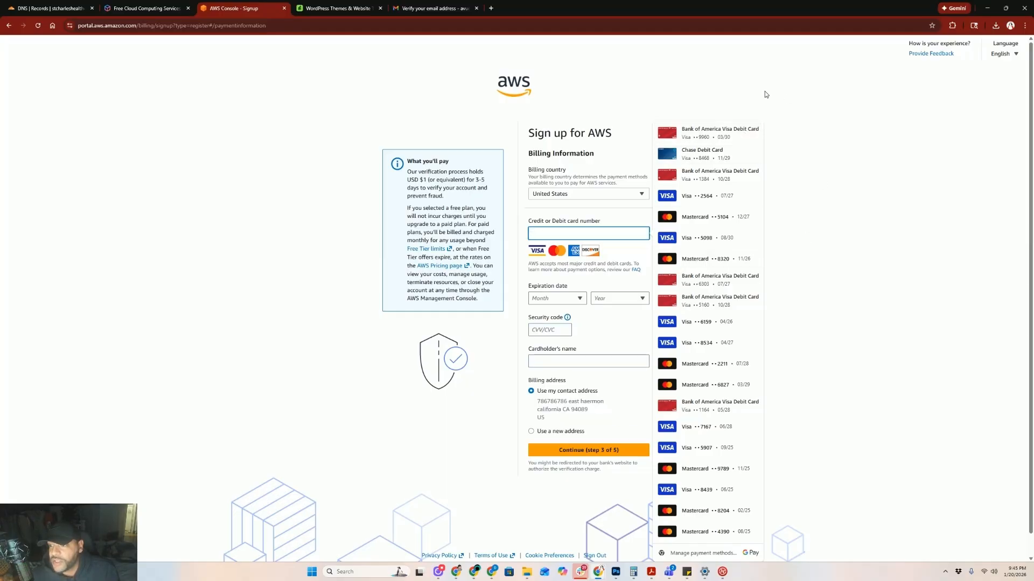
{"action": "left_click", "coordinate": [743, 181]}
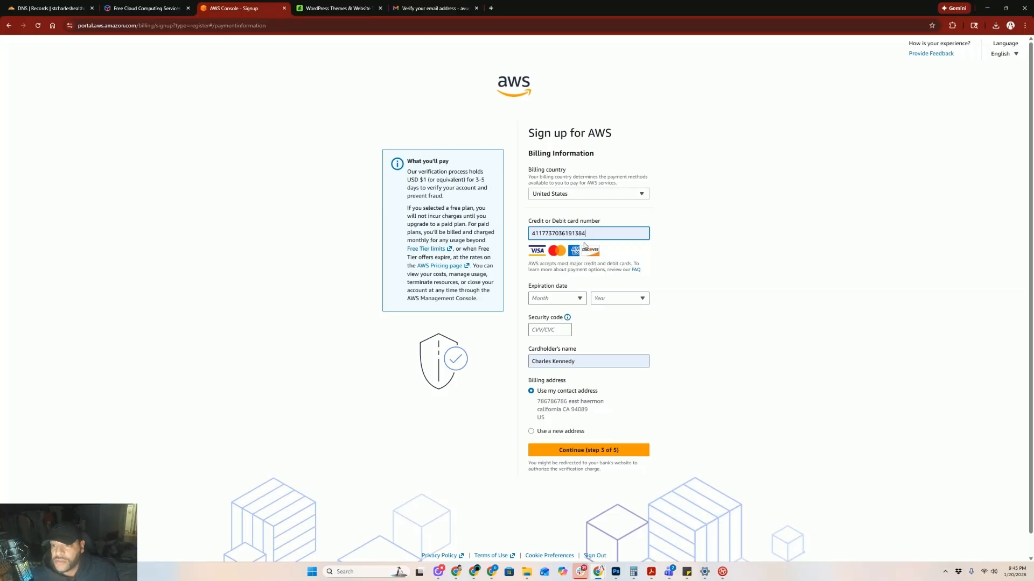
{"action": "double_click", "coordinate": [594, 234]}
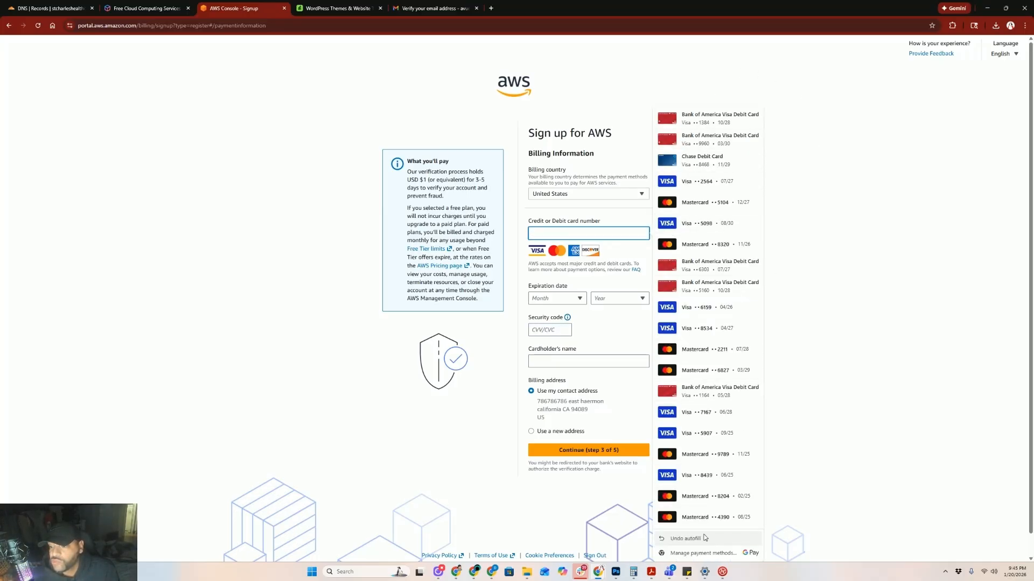
{"action": "left_click", "coordinate": [708, 120]}
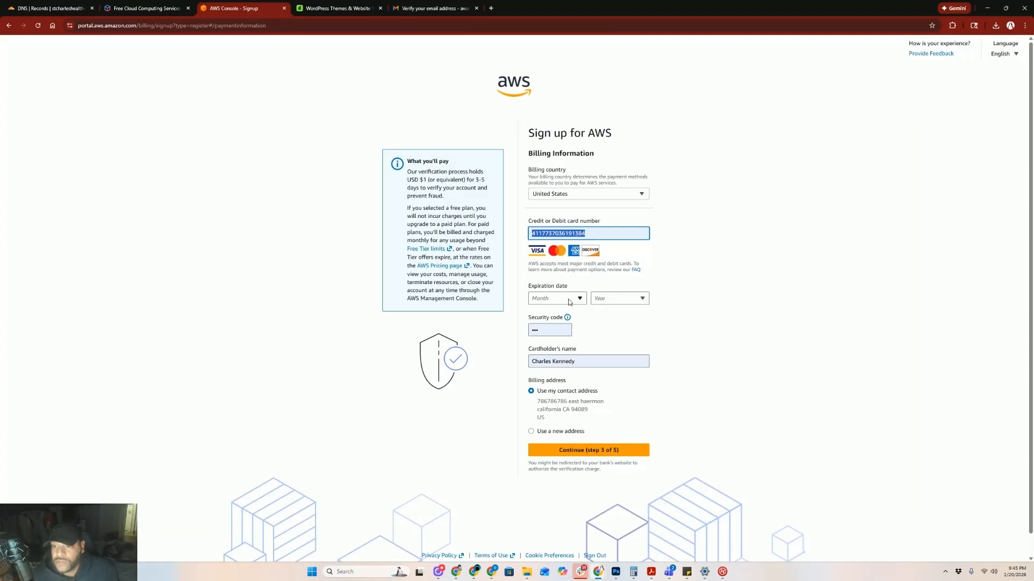
Step: Set the card expiry to October 2028, fill the cardholder's name, and submit billing
{"action": "left_click", "coordinate": [569, 299]}
{"action": "left_click", "coordinate": [636, 239]}
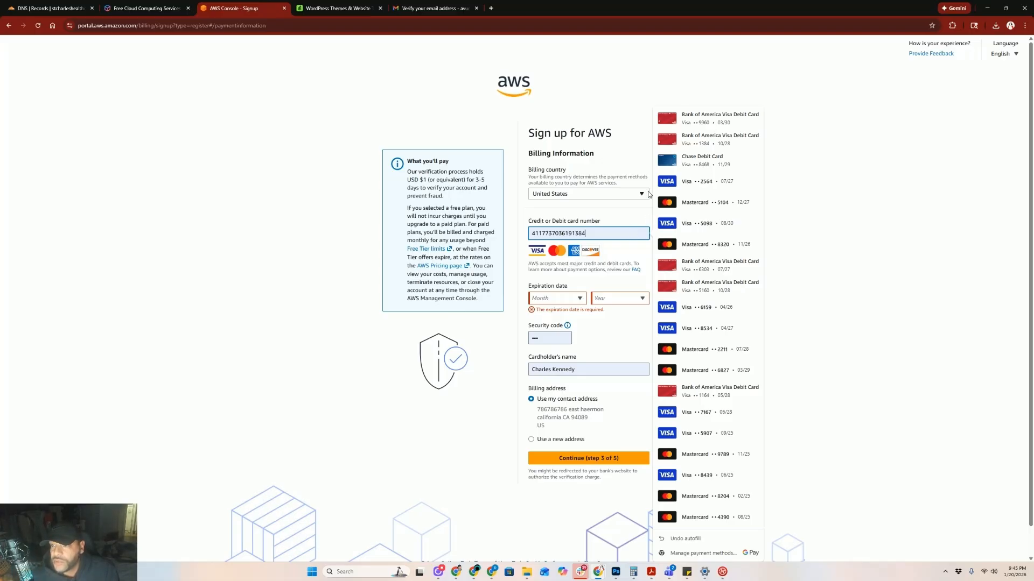
{"action": "left_click", "coordinate": [557, 298]}
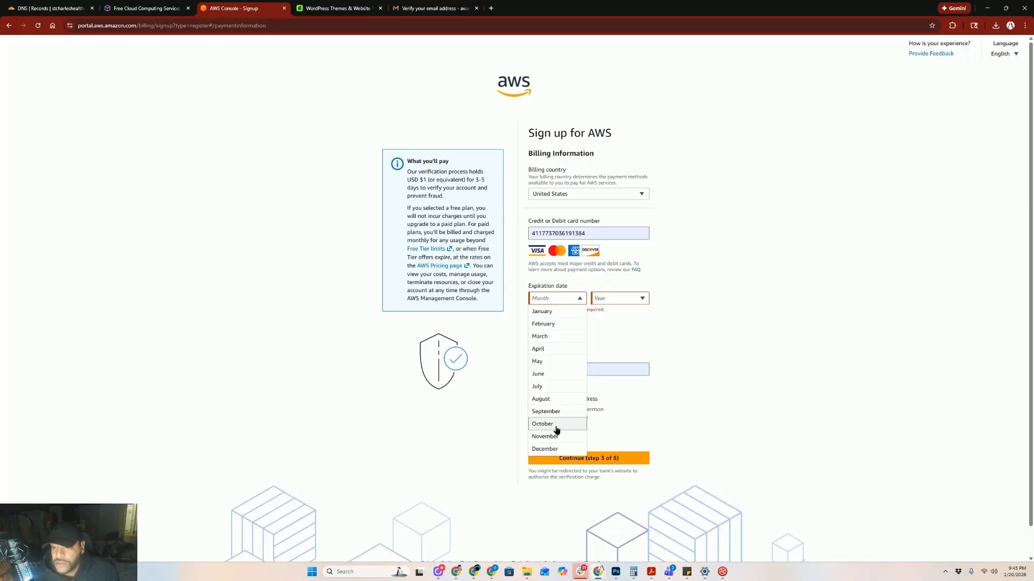
{"action": "left_click", "coordinate": [554, 424]}
{"action": "left_click", "coordinate": [619, 300]}
{"action": "left_click", "coordinate": [611, 339]}
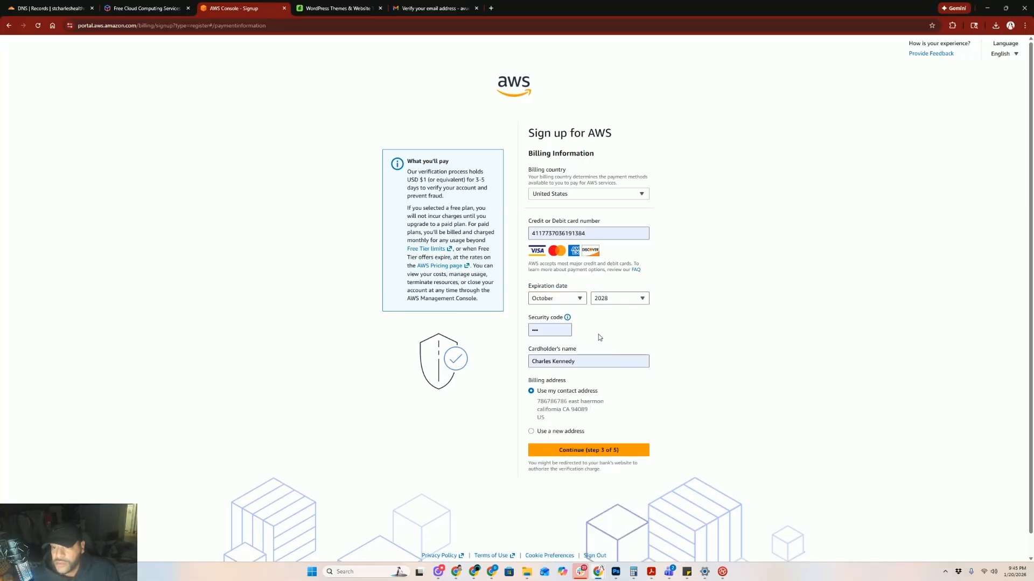
{"action": "left_click", "coordinate": [556, 331]}
{"action": "left_click", "coordinate": [600, 363]}
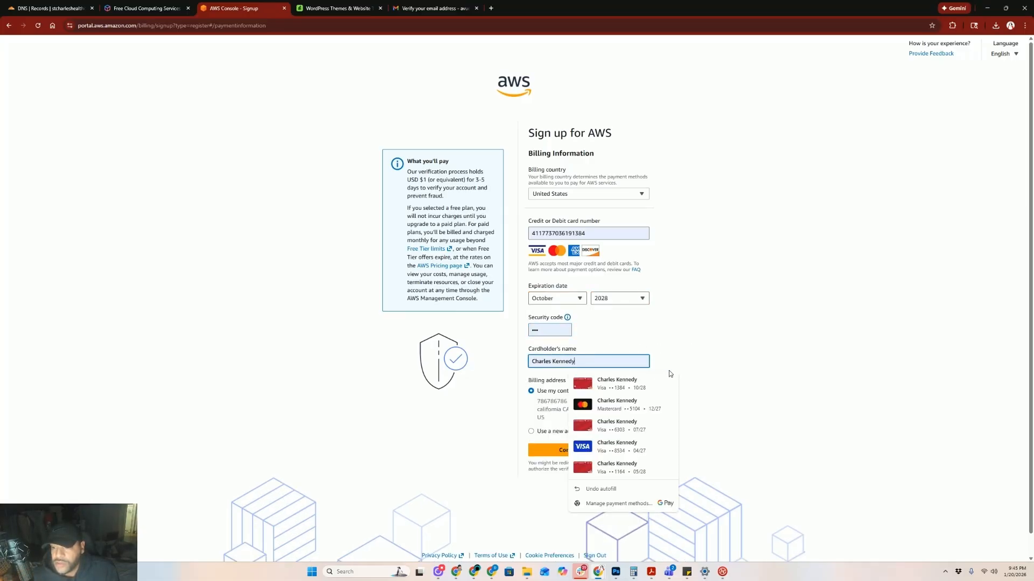
{"action": "left_click", "coordinate": [566, 382]}
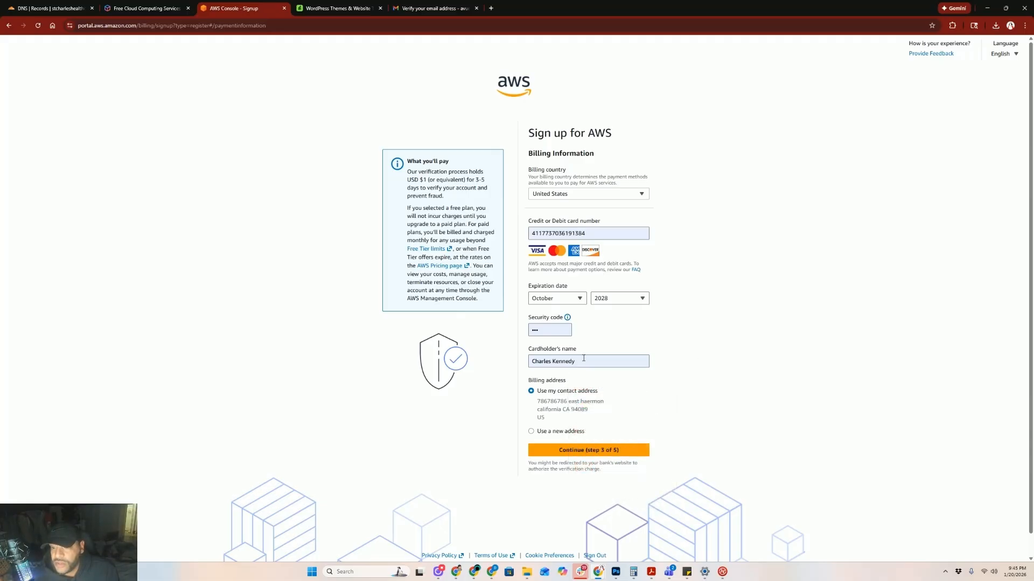
{"action": "left_click", "coordinate": [571, 449]}
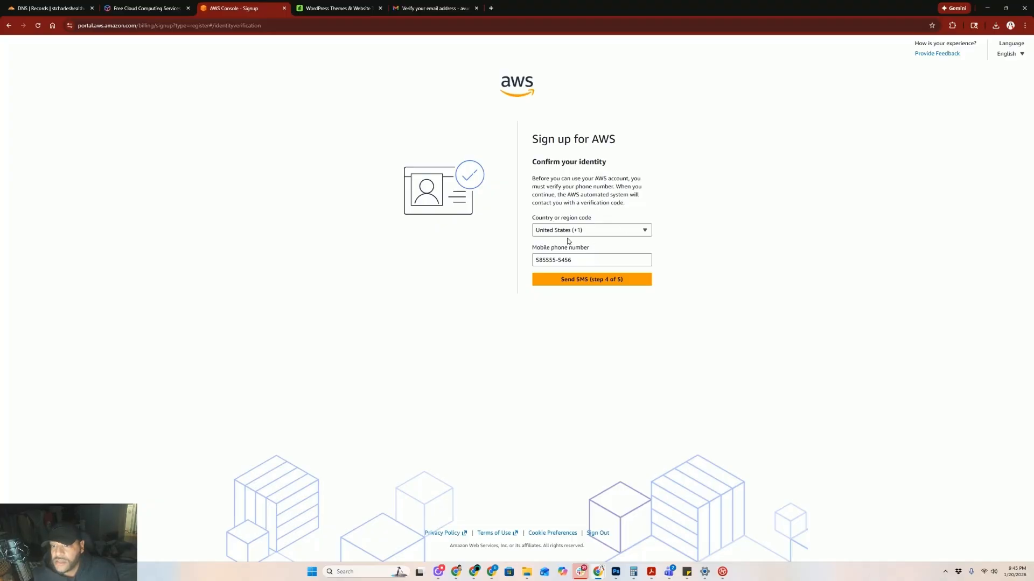
{"action": "left_click_drag", "start_coordinate": [579, 260], "coordinate": [490, 268]}
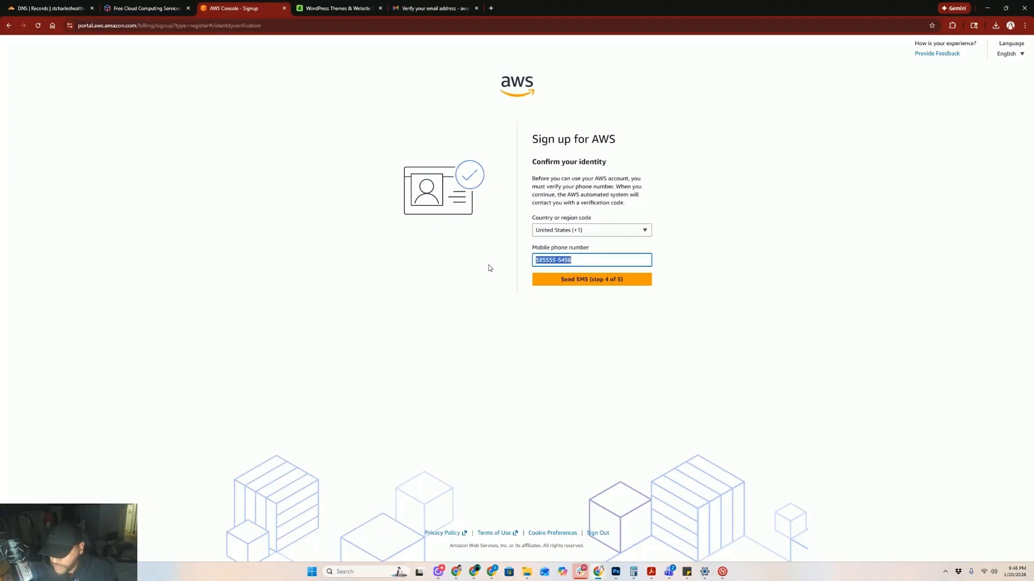
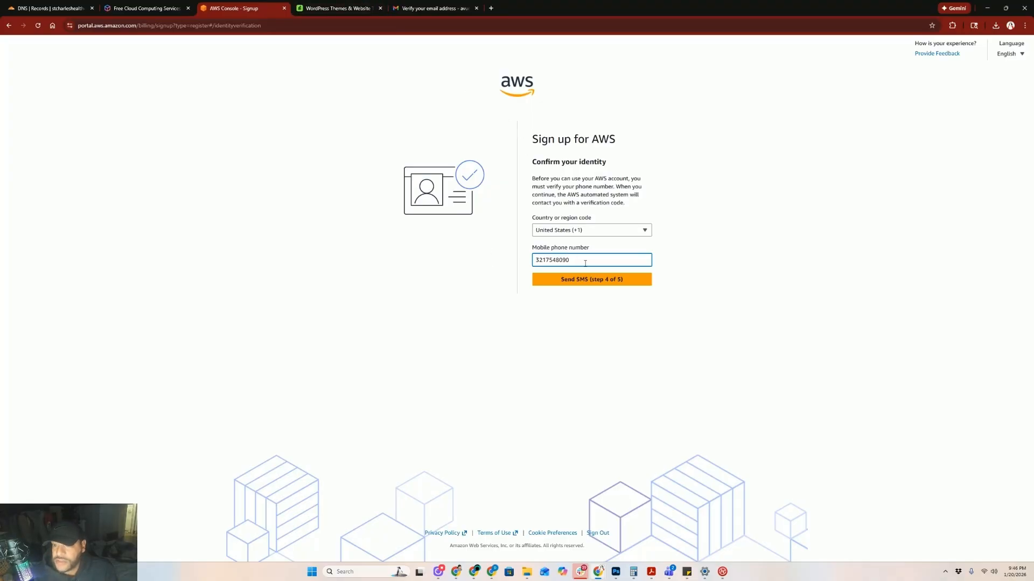
Step: Replace the mobile phone number and request the SMS verification code
{"action": "left_click", "coordinate": [589, 278]}
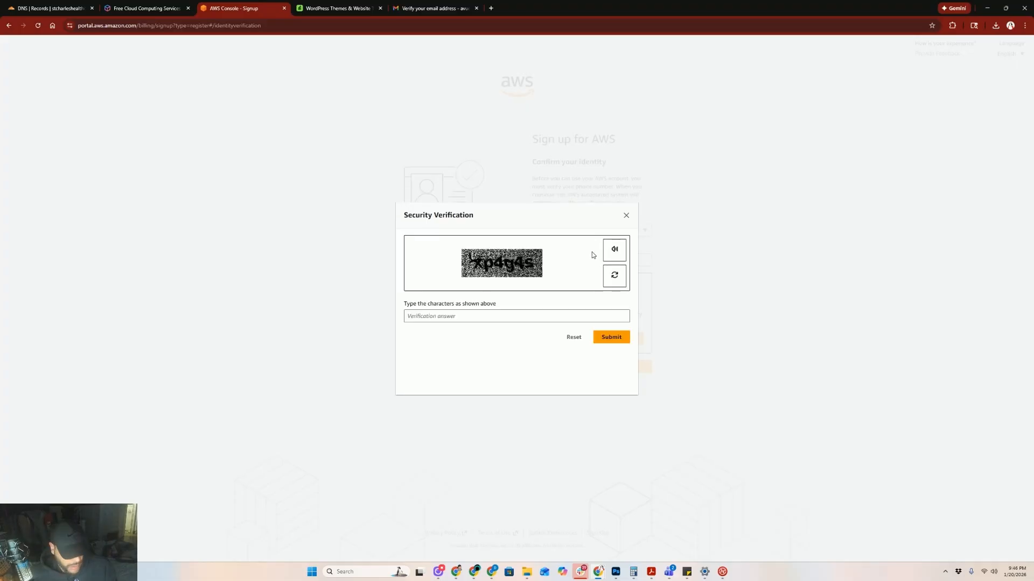
Step: Answer the captcha security check and submit it
{"action": "left_click", "coordinate": [450, 318]}
{"action": "type", "text": "xp4g4s"}
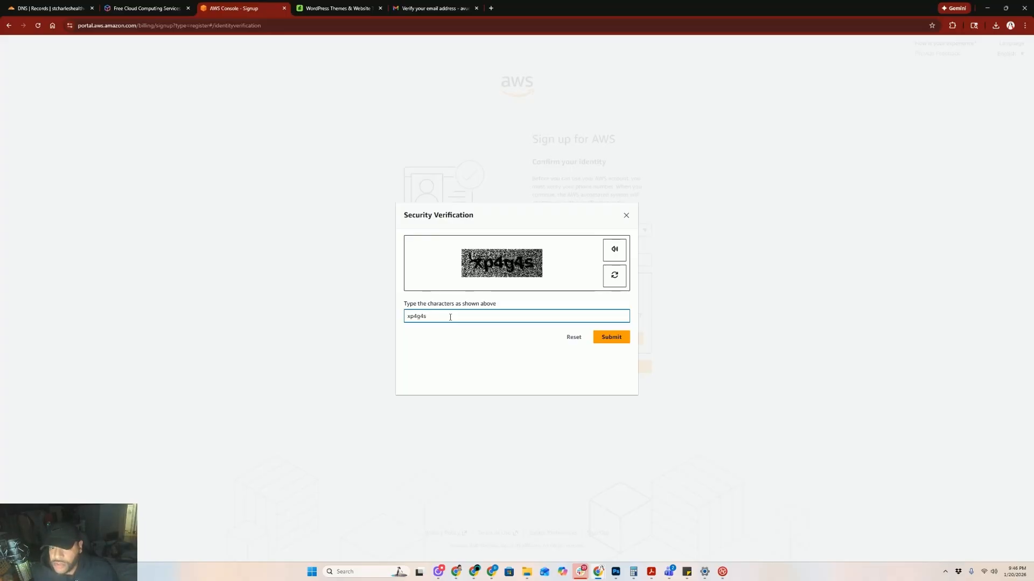
{"action": "left_click", "coordinate": [594, 340]}
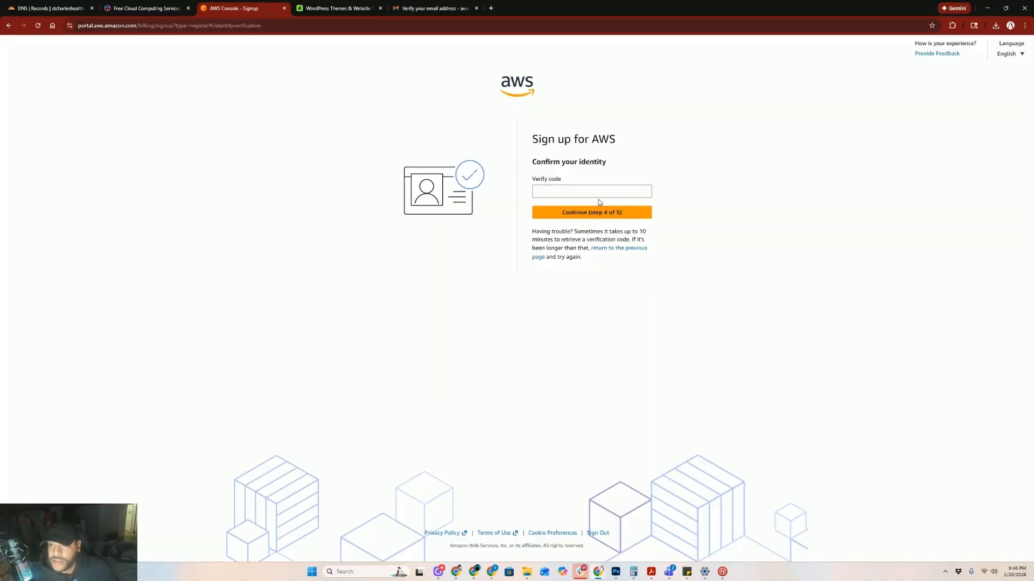
{"action": "left_click", "coordinate": [588, 192]}
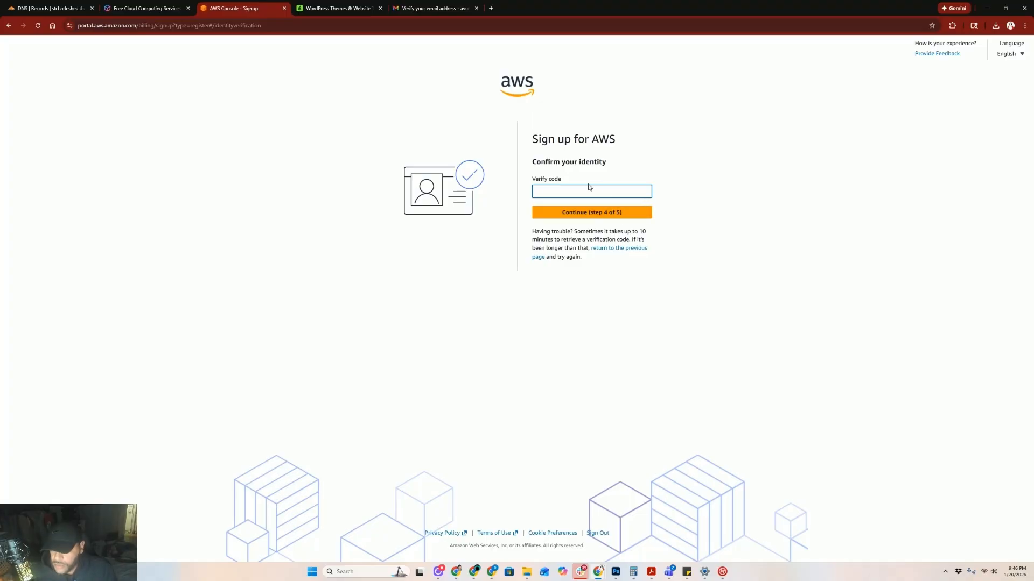
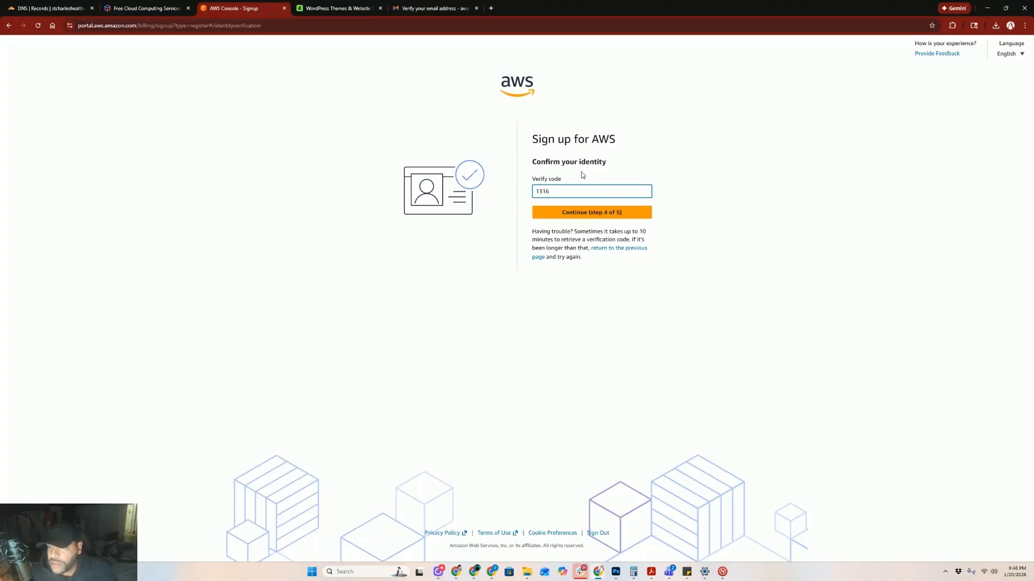
Step: Submit the SMS verification code, then follow the sign-in link from the payment error
{"action": "left_click", "coordinate": [592, 210]}
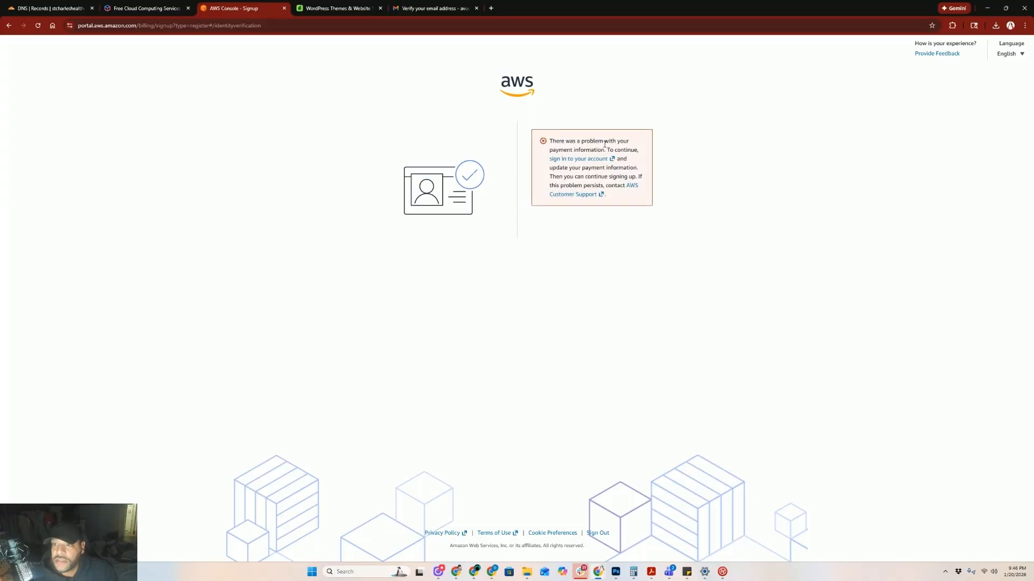
{"action": "left_click", "coordinate": [579, 159]}
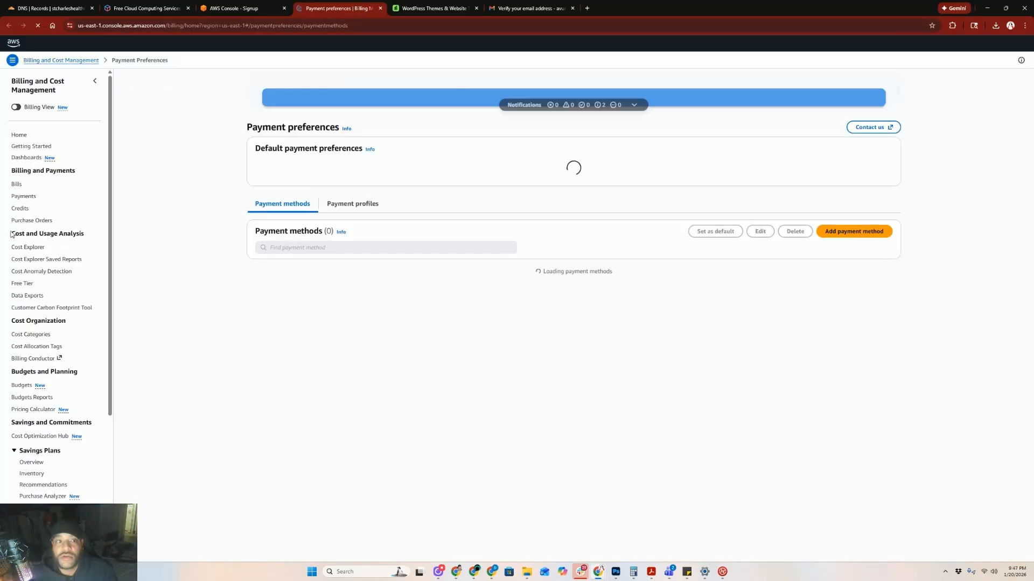
Step: Search the console for 'lightsail', then close the results
{"action": "left_click", "coordinate": [36, 46]}
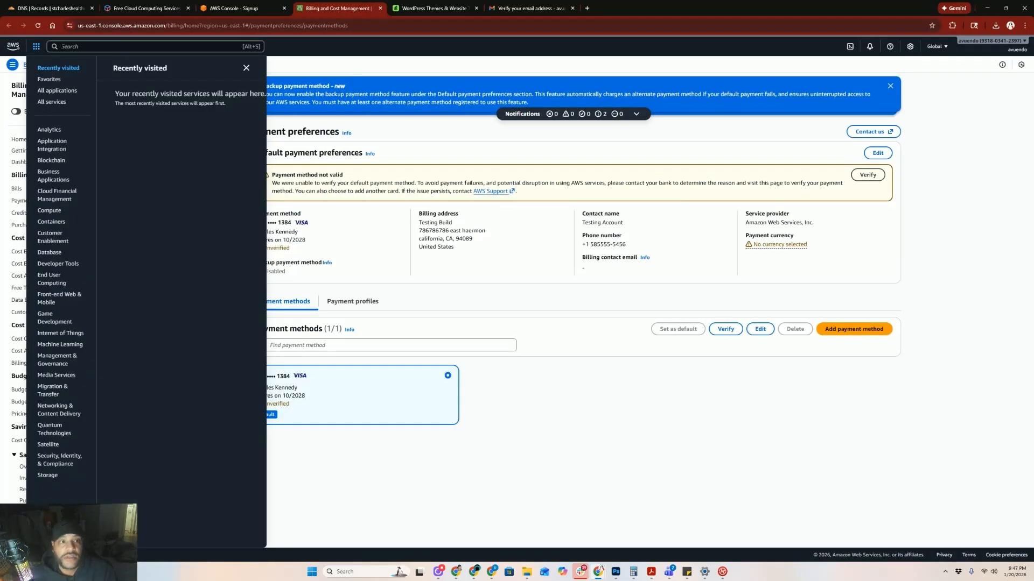
{"action": "left_click", "coordinate": [100, 46]}
{"action": "type", "text": "lightsail"}
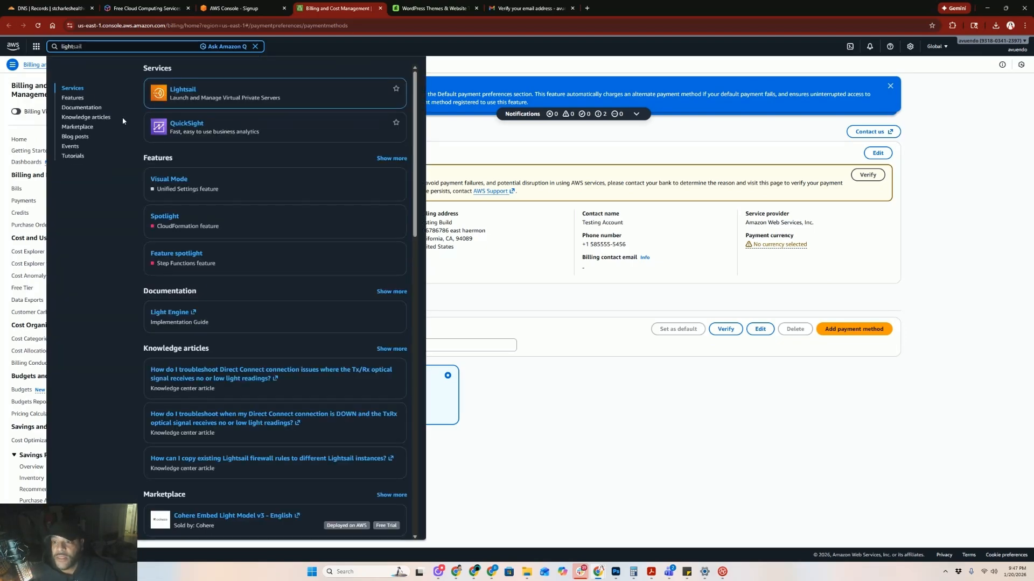
{"action": "left_click", "coordinate": [267, 111]}
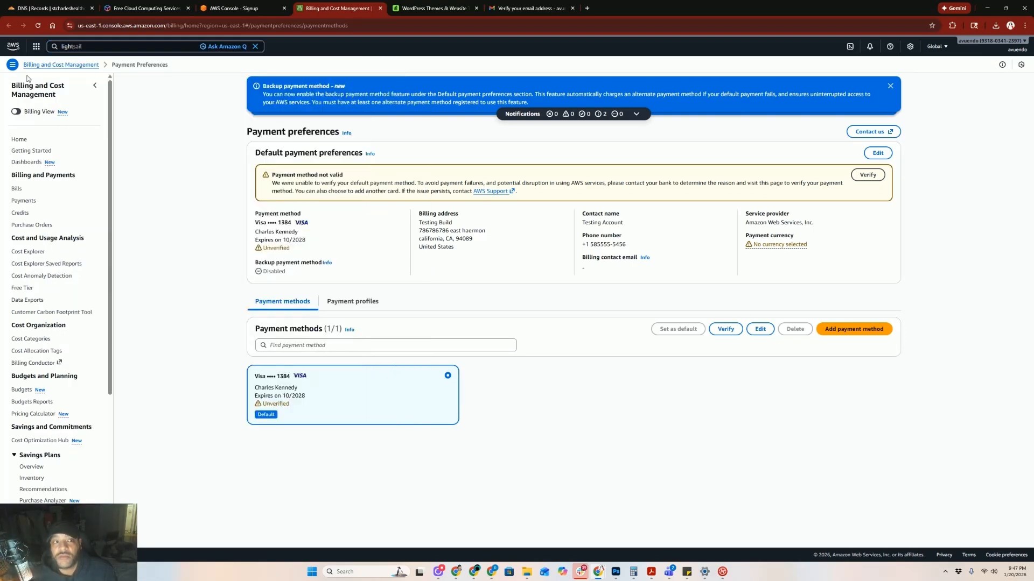
Step: Return to Console Home and dismiss the welcome tour popups
{"action": "left_click", "coordinate": [13, 47]}
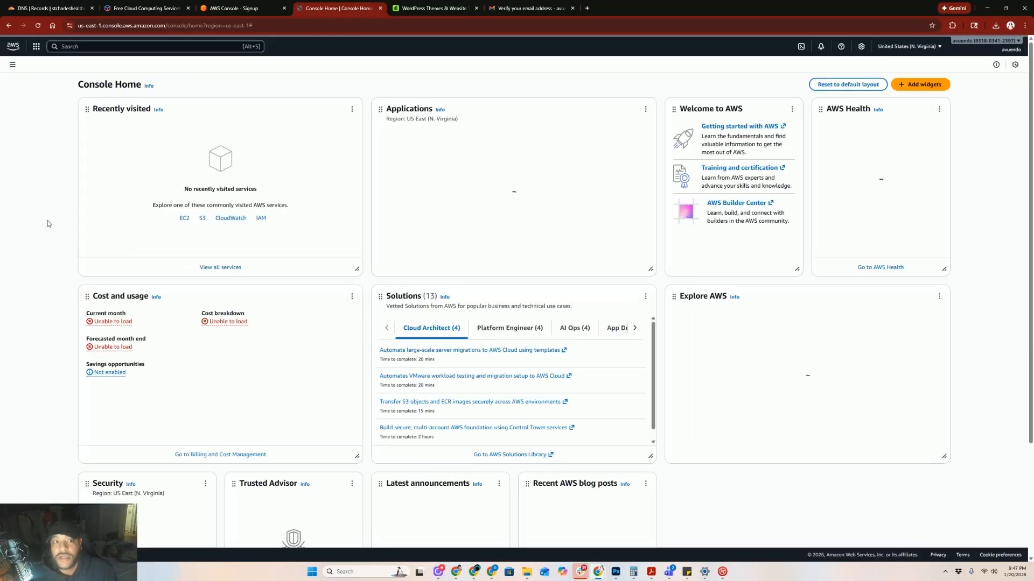
{"action": "left_click", "coordinate": [173, 107]}
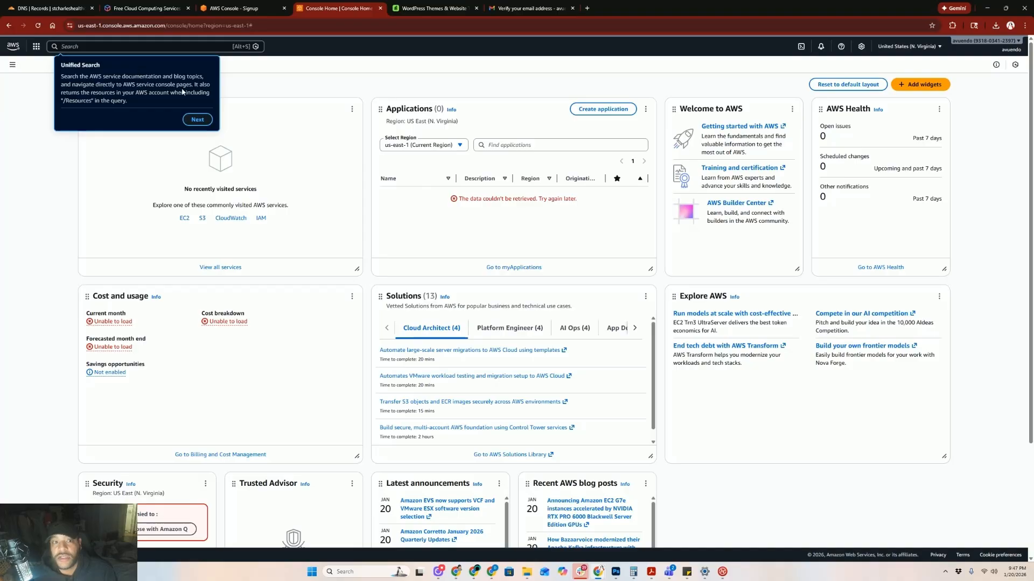
{"action": "left_click", "coordinate": [195, 119]}
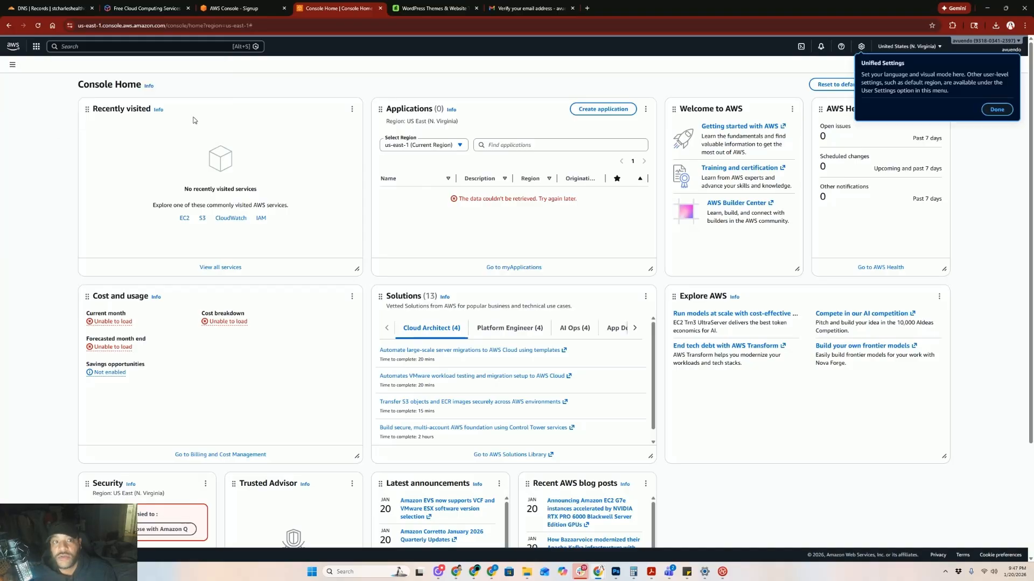
{"action": "left_click", "coordinate": [997, 109]}
{"action": "left_click", "coordinate": [1004, 117]}
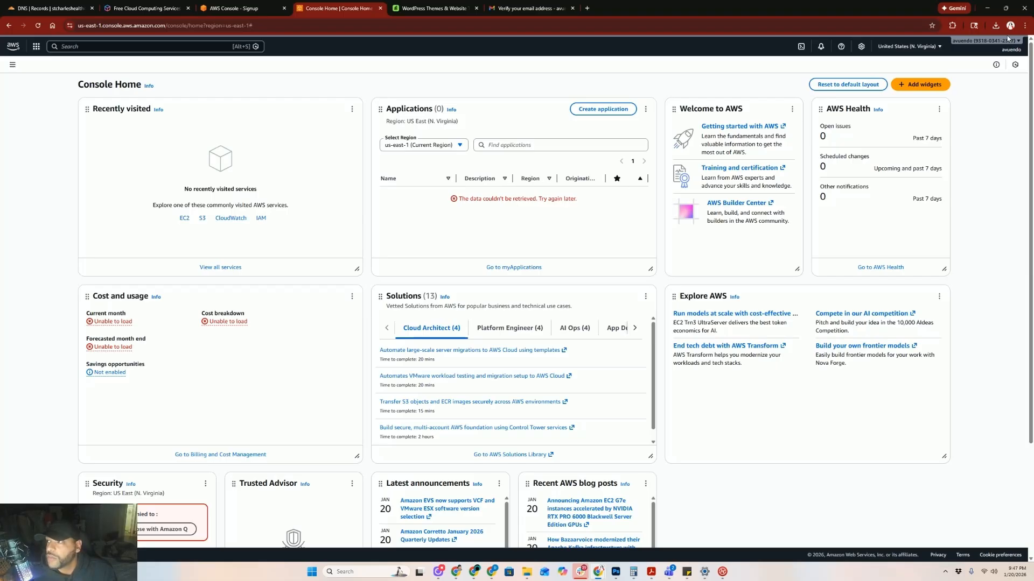
Step: Check the account details menu, then search 'lightsail' again
{"action": "left_click", "coordinate": [971, 43]}
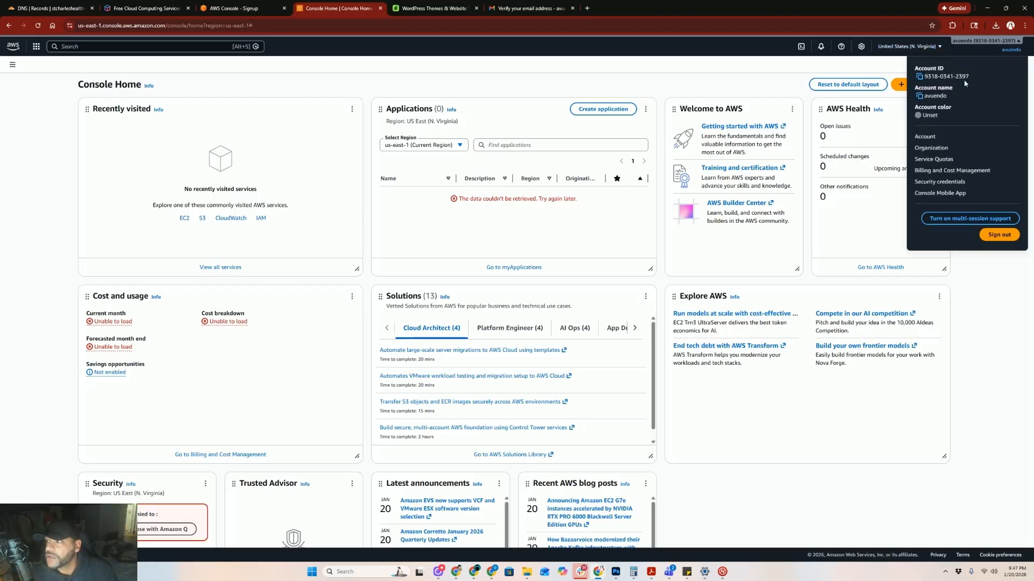
{"action": "left_click_drag", "start_coordinate": [973, 78], "coordinate": [931, 95]}
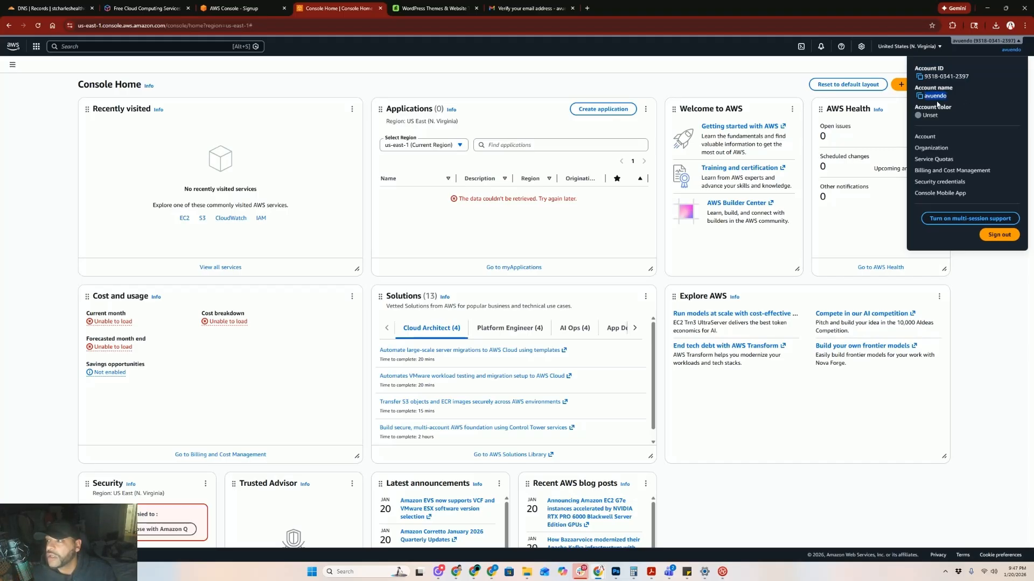
{"action": "left_click", "coordinate": [964, 110]}
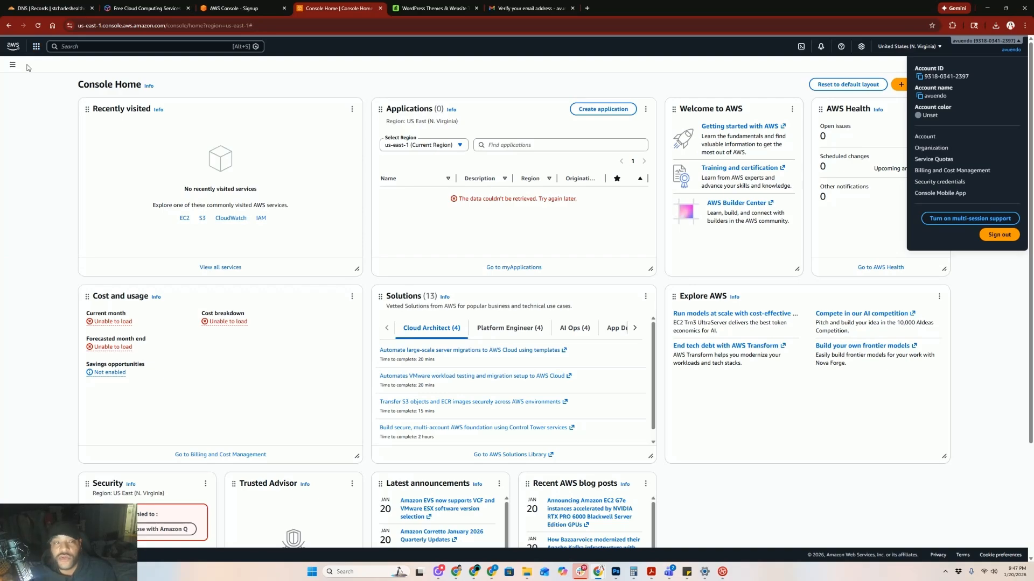
{"action": "left_click", "coordinate": [40, 123]}
{"action": "scroll", "coordinate": [323, 240], "scroll_direction": "down", "scroll_amount": 3}
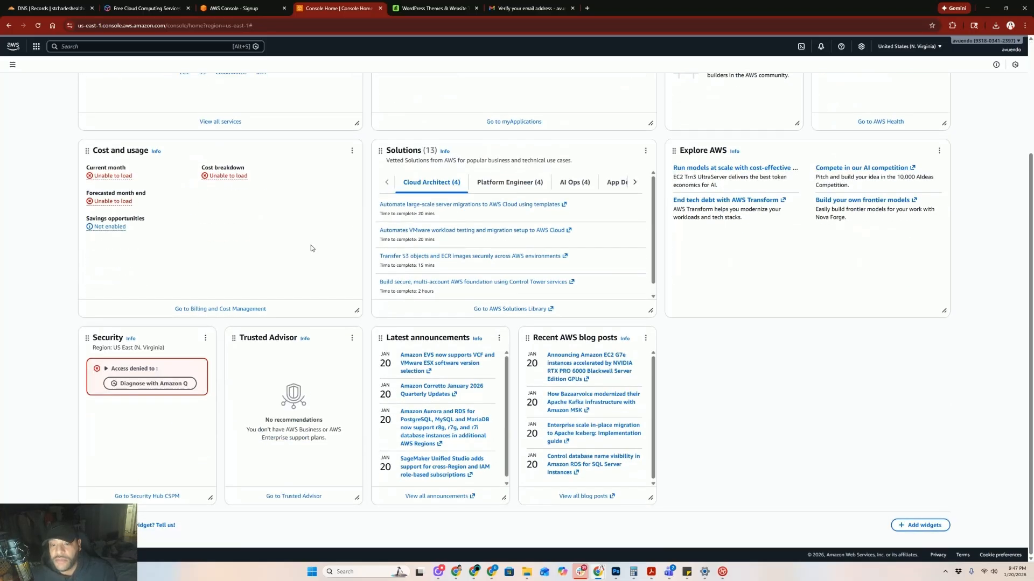
{"action": "scroll", "coordinate": [310, 244], "scroll_direction": "up", "scroll_amount": 3}
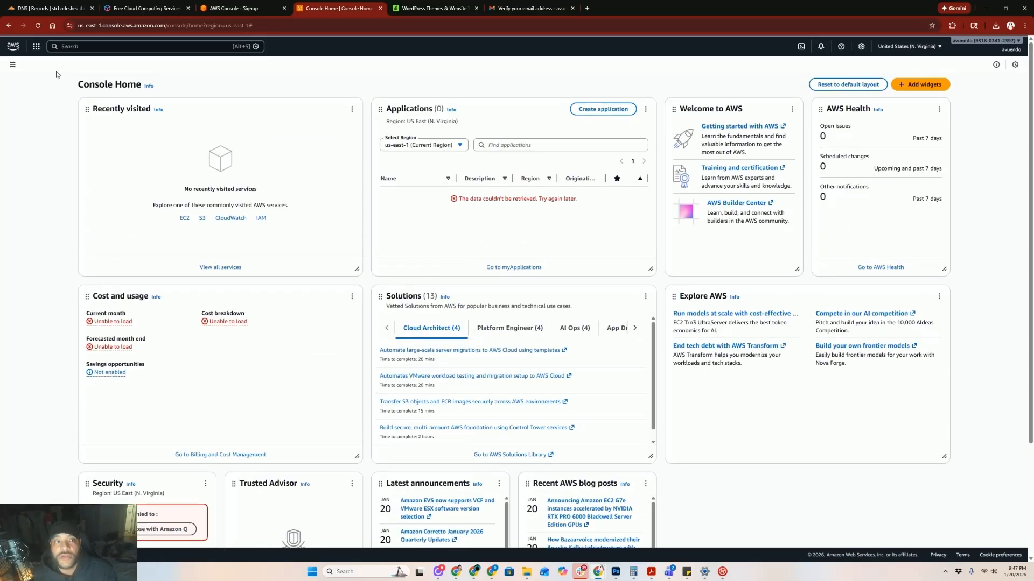
{"action": "left_click", "coordinate": [36, 47]}
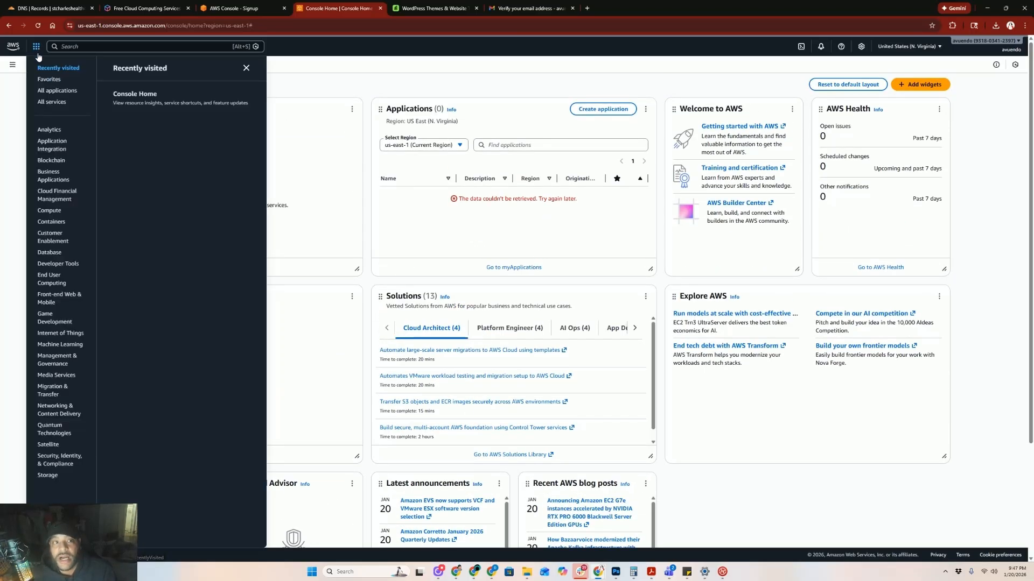
{"action": "left_click", "coordinate": [109, 46]}
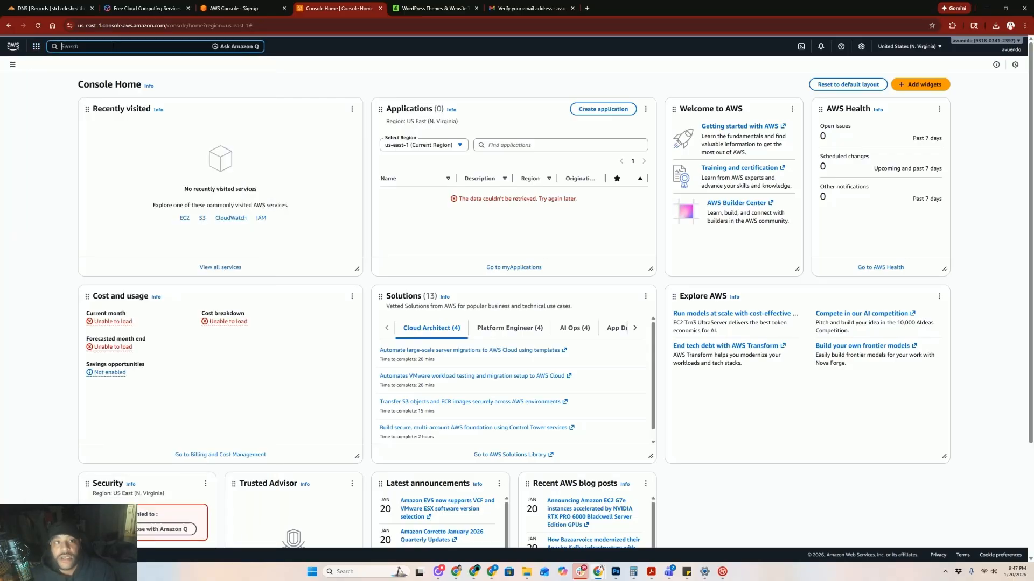
{"action": "type", "text": "lightsail"}
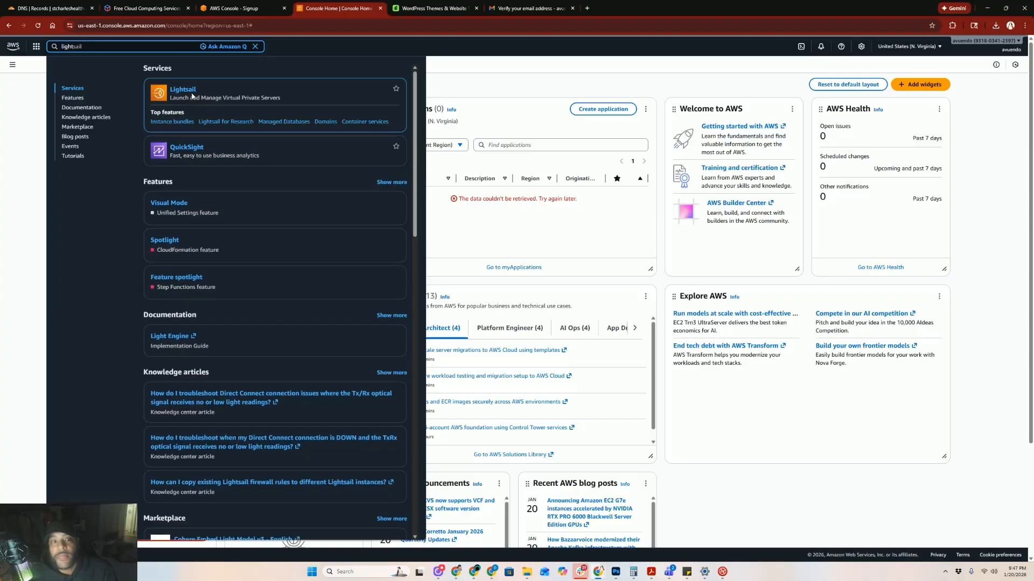
Step: Close the signup, Lightsail access-error and other error tabs
{"action": "left_click", "coordinate": [275, 89]}
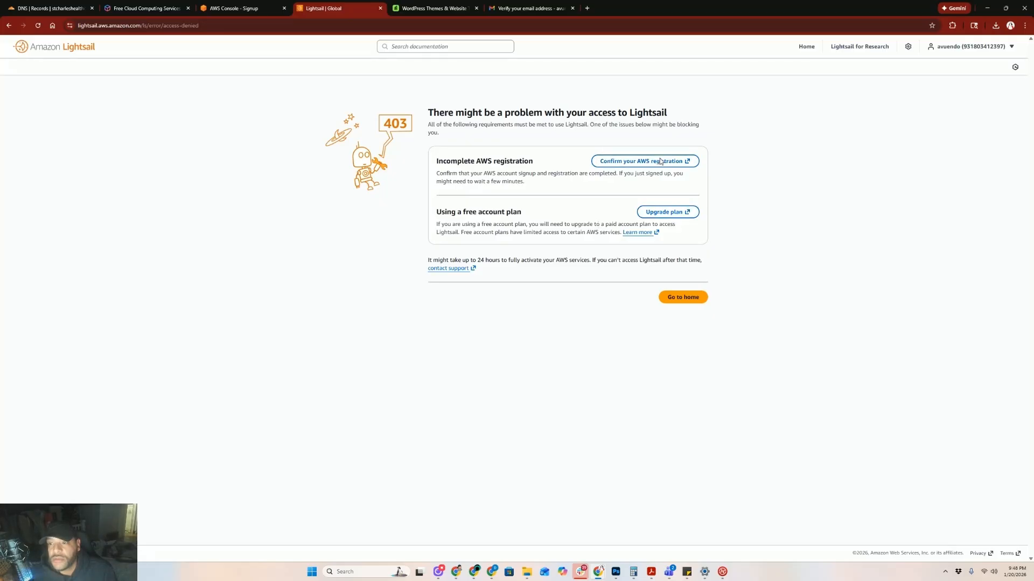
{"action": "left_click", "coordinate": [640, 161]}
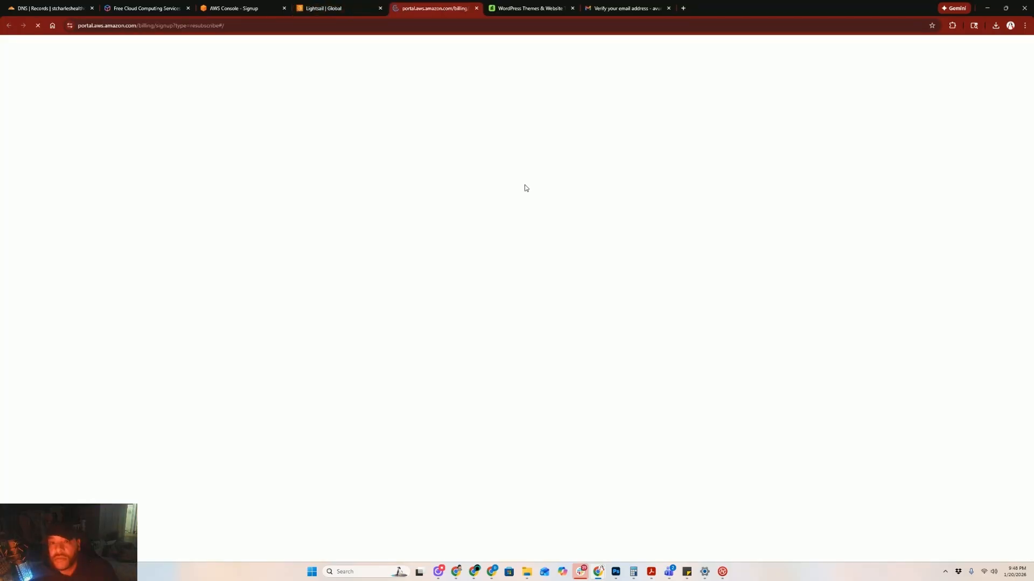
{"action": "left_click", "coordinate": [476, 8]}
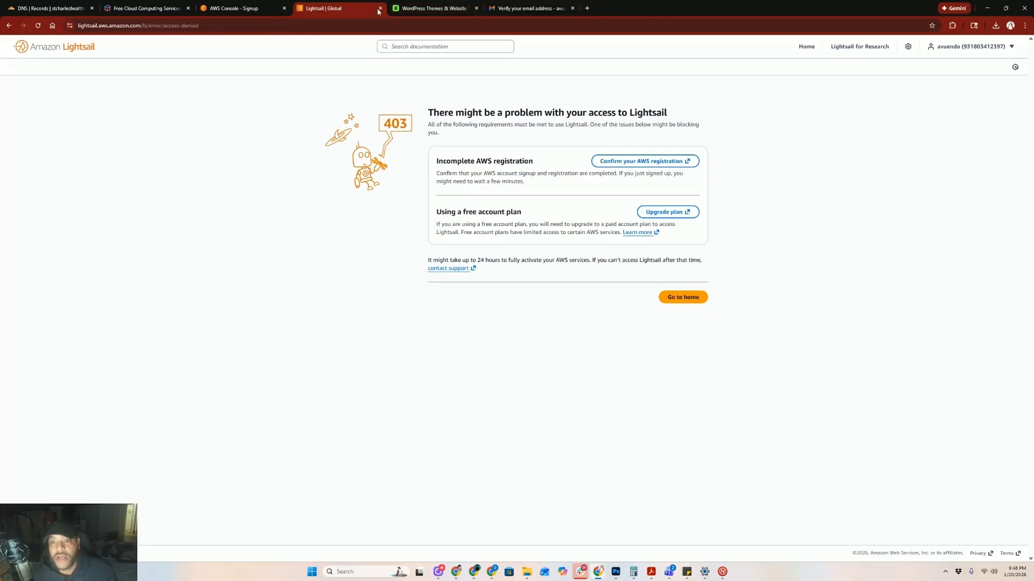
{"action": "left_click", "coordinate": [380, 9]}
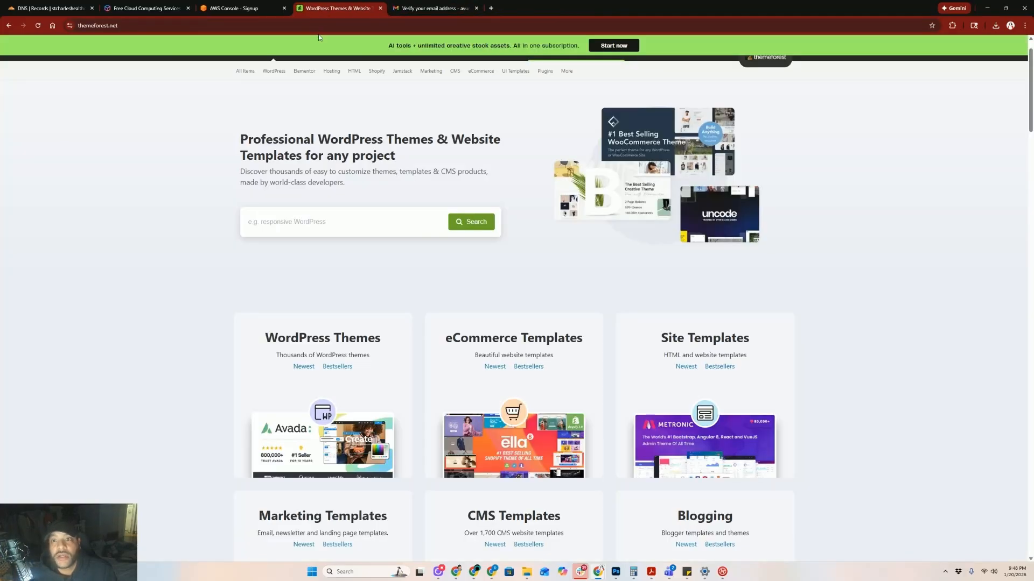
{"action": "left_click", "coordinate": [243, 8]}
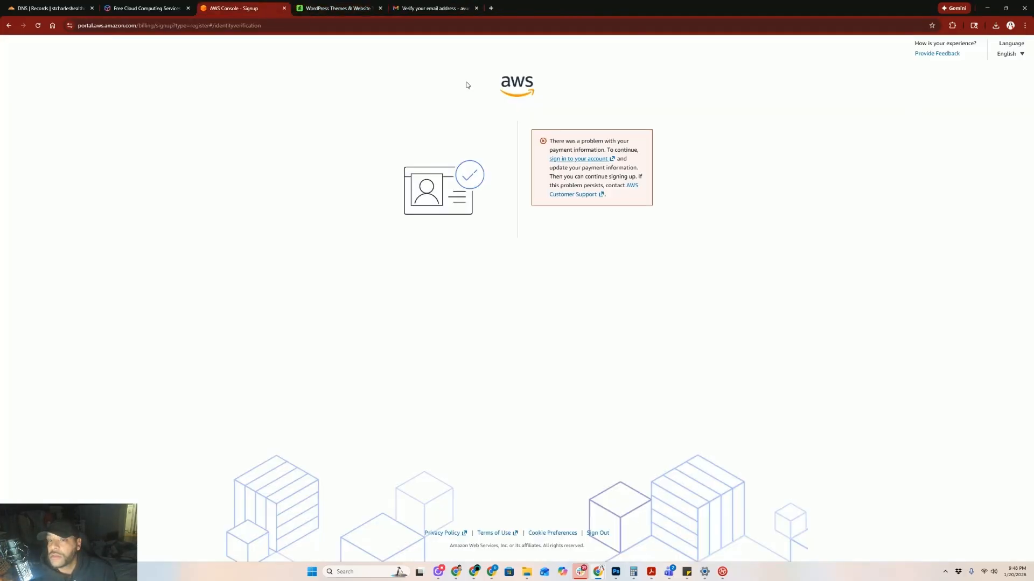
Step: Search 'aws', go to the console sign-in, and open a new Chrome window
{"action": "left_click", "coordinate": [250, 26]}
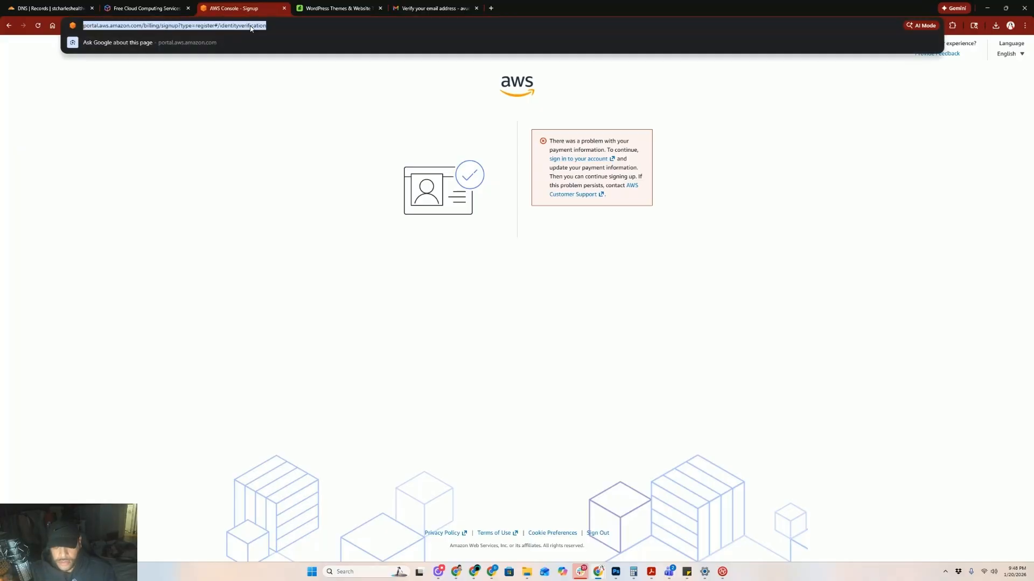
{"action": "type", "text": "aws"}
{"action": "key", "text": "Return"}
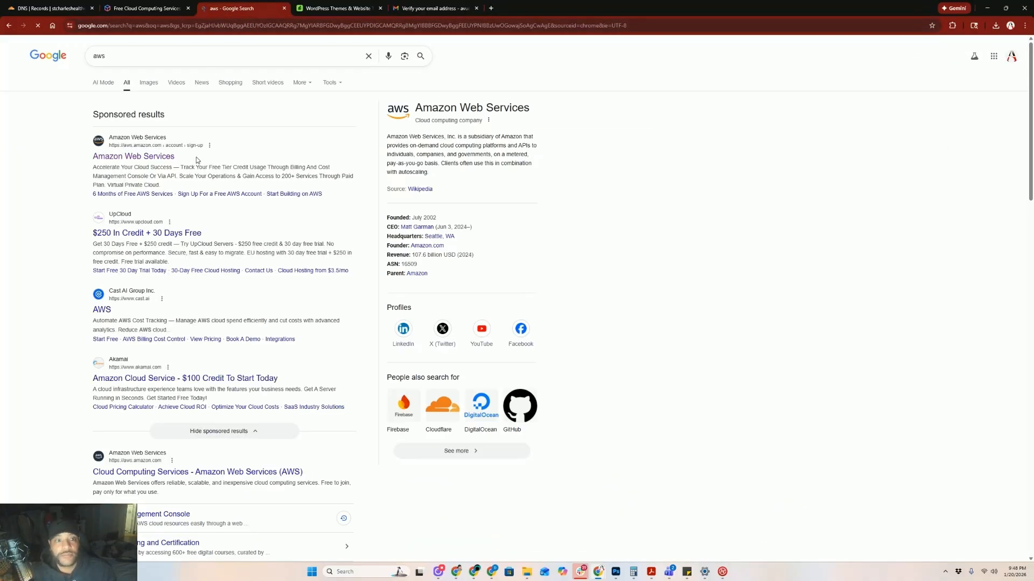
{"action": "left_click", "coordinate": [142, 157]}
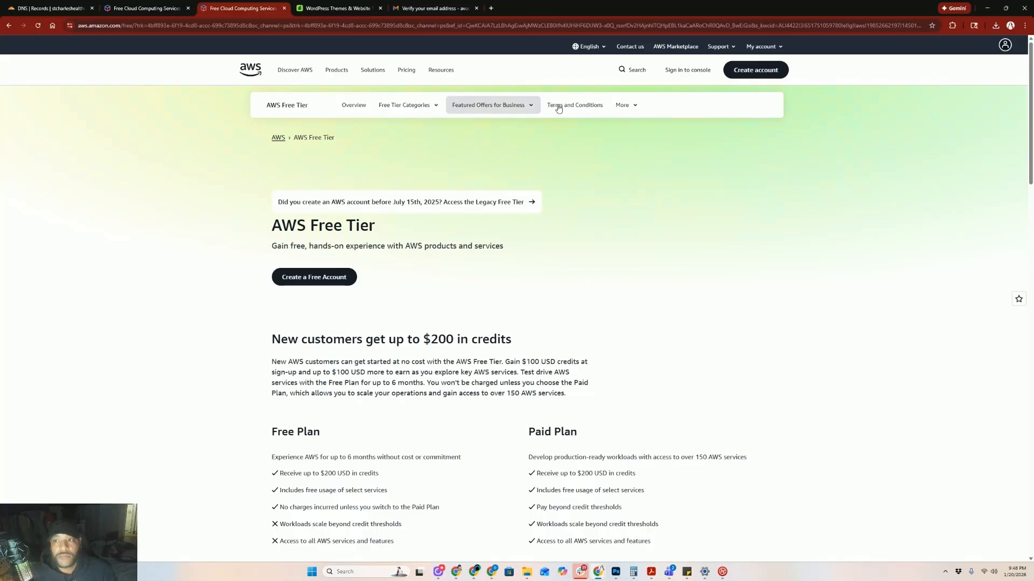
{"action": "left_click", "coordinate": [687, 69]}
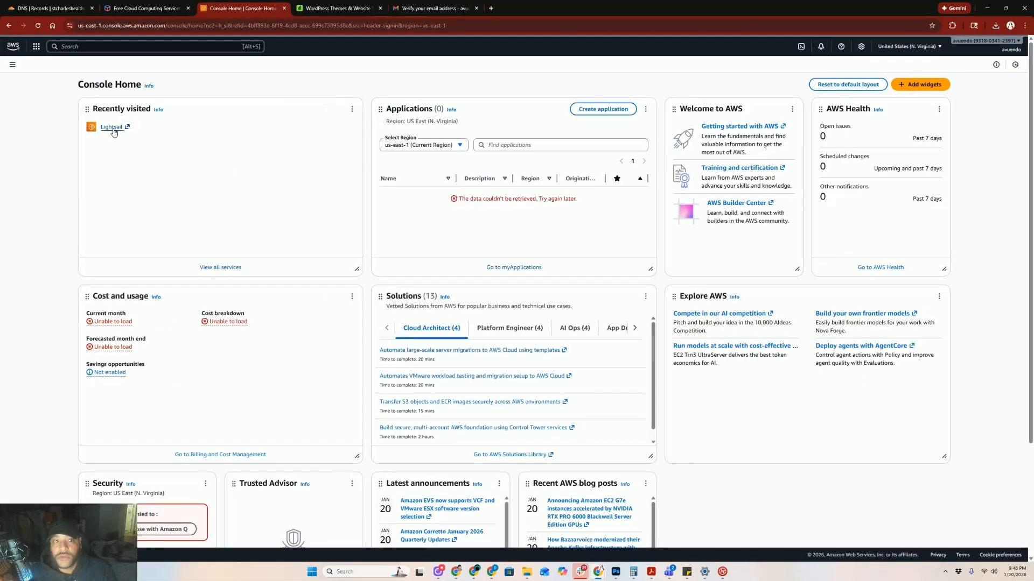
{"action": "right_click", "coordinate": [494, 576]}
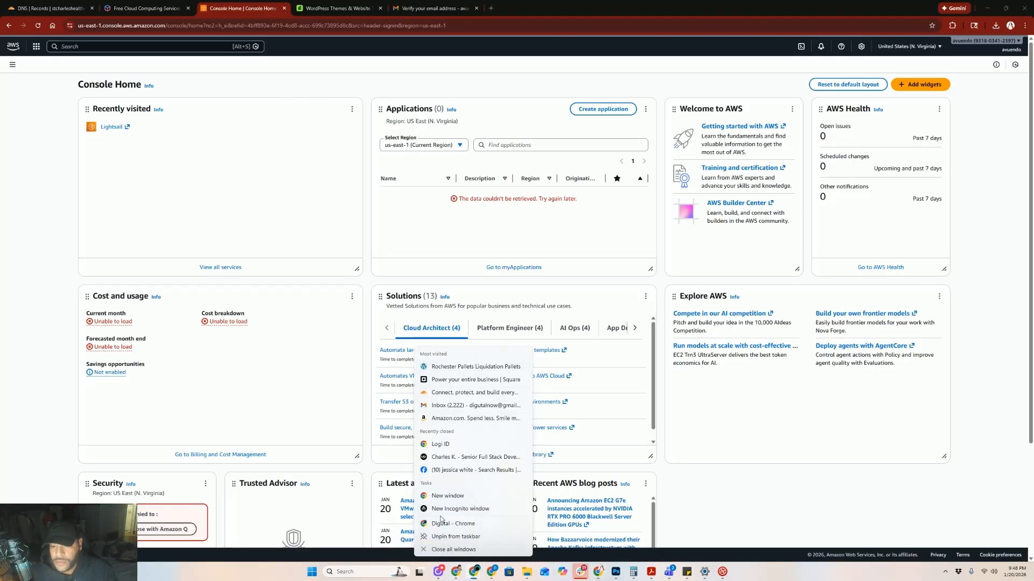
{"action": "left_click", "coordinate": [448, 496]}
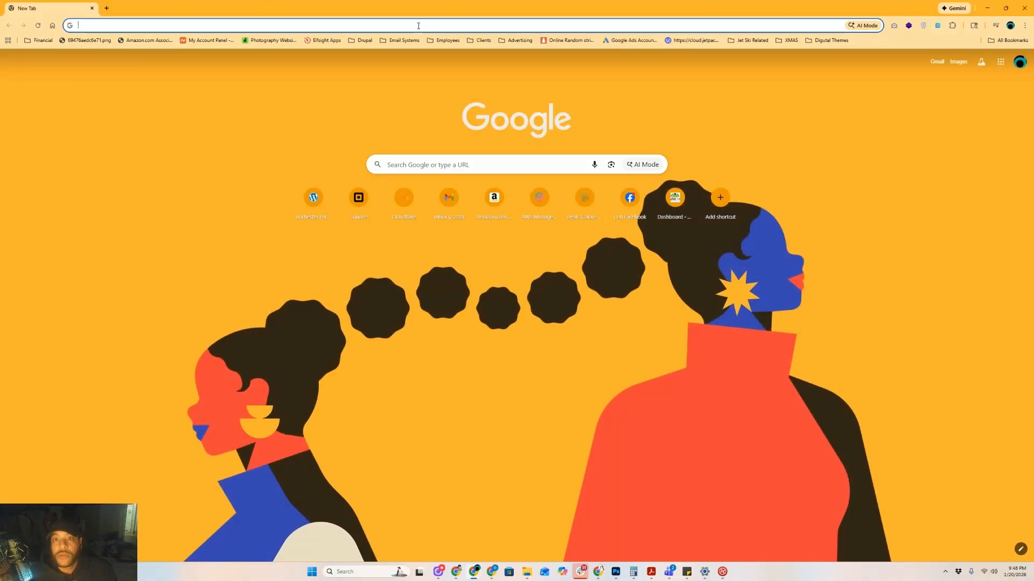
Step: Sign in as the IAM user, open Lightsail from Recently visited, and close Console Home
{"action": "left_click", "coordinate": [419, 25]}
{"action": "type", "text": "aws.amazon.com/console/"}
{"action": "key", "text": "Return"}
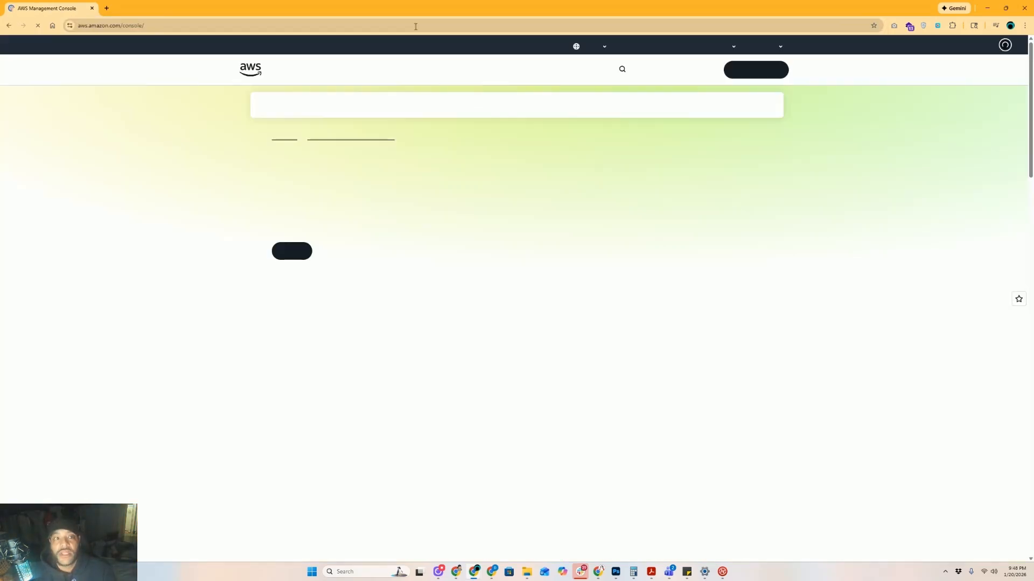
{"action": "left_click", "coordinate": [699, 73]}
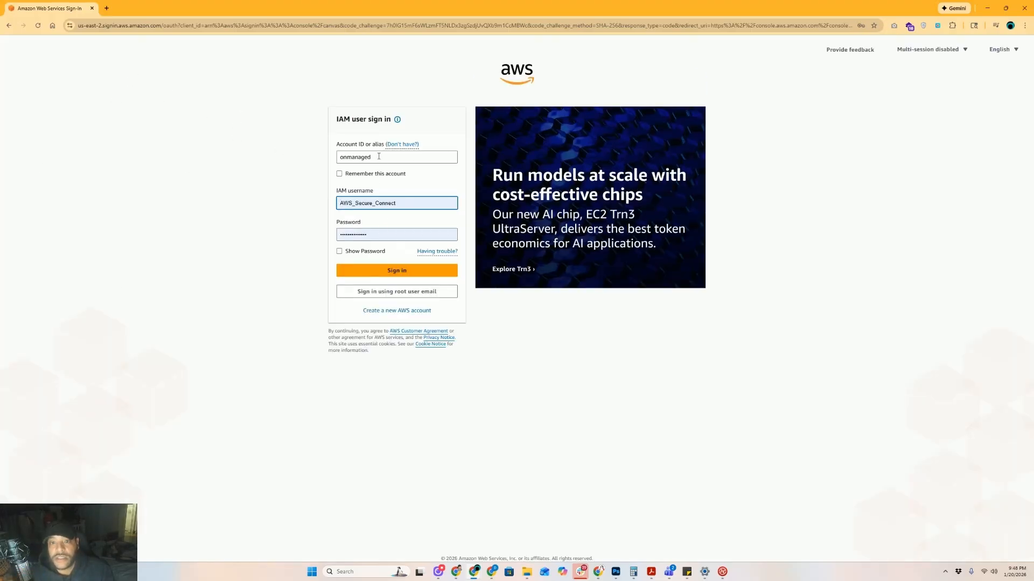
{"action": "key", "text": "Return"}
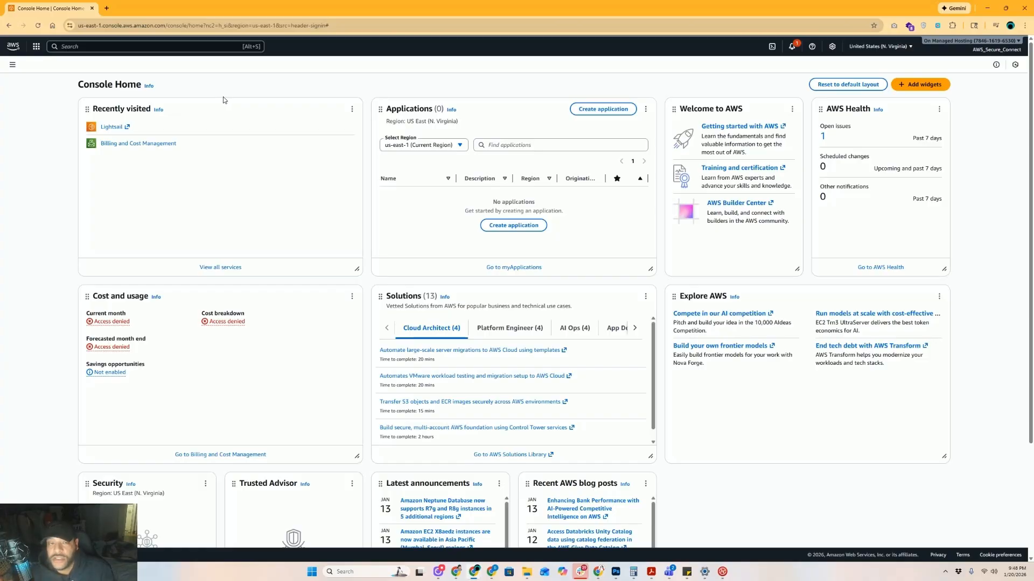
{"action": "left_click", "coordinate": [112, 126]}
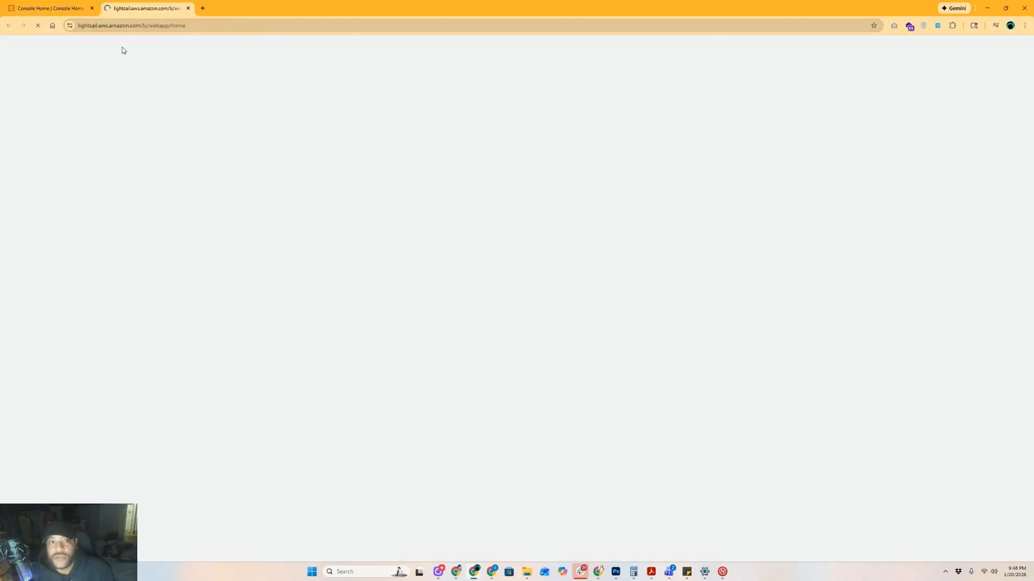
{"action": "left_click", "coordinate": [92, 9]}
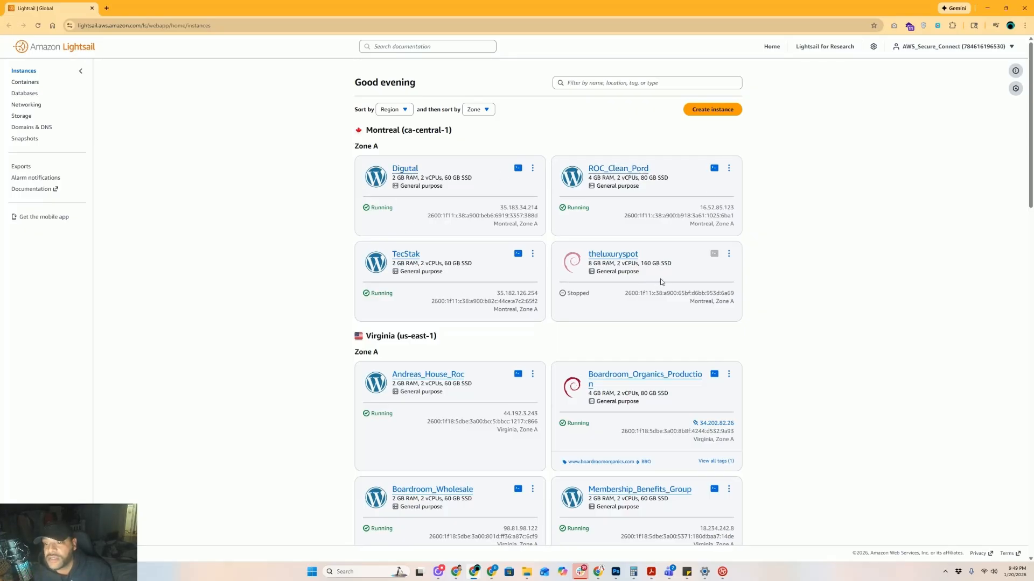
{"action": "scroll", "coordinate": [660, 279], "scroll_direction": "down", "scroll_amount": 10}
{"action": "scroll", "coordinate": [621, 315], "scroll_direction": "down", "scroll_amount": 10}
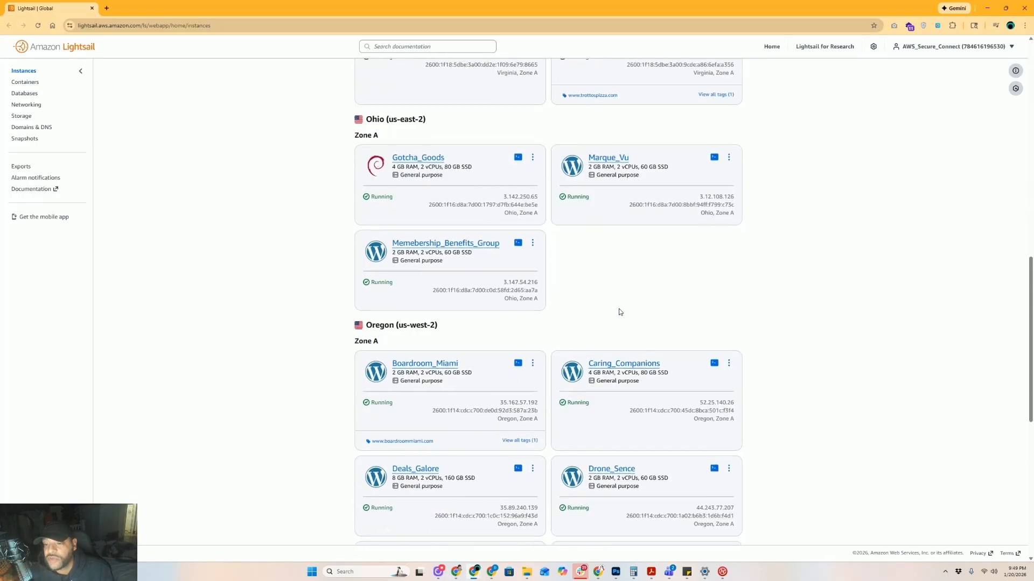
{"action": "scroll", "coordinate": [600, 349], "scroll_direction": "up", "scroll_amount": 20}
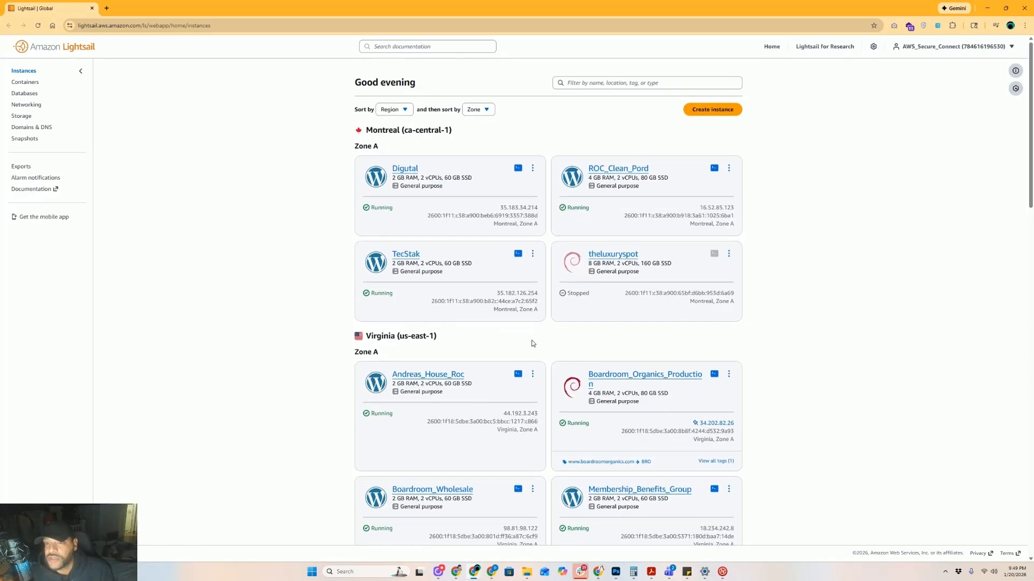
{"action": "left_click_drag", "start_coordinate": [338, 164], "coordinate": [744, 414]}
{"action": "right_click", "coordinate": [744, 414]}
{"action": "left_click", "coordinate": [751, 416]}
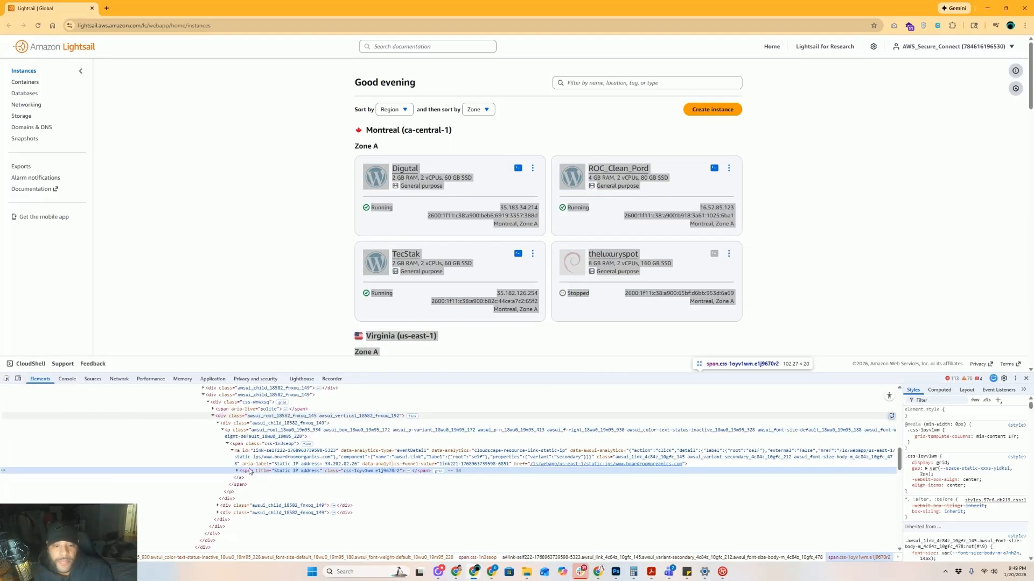
{"action": "scroll", "coordinate": [247, 468], "scroll_direction": "up", "scroll_amount": 10}
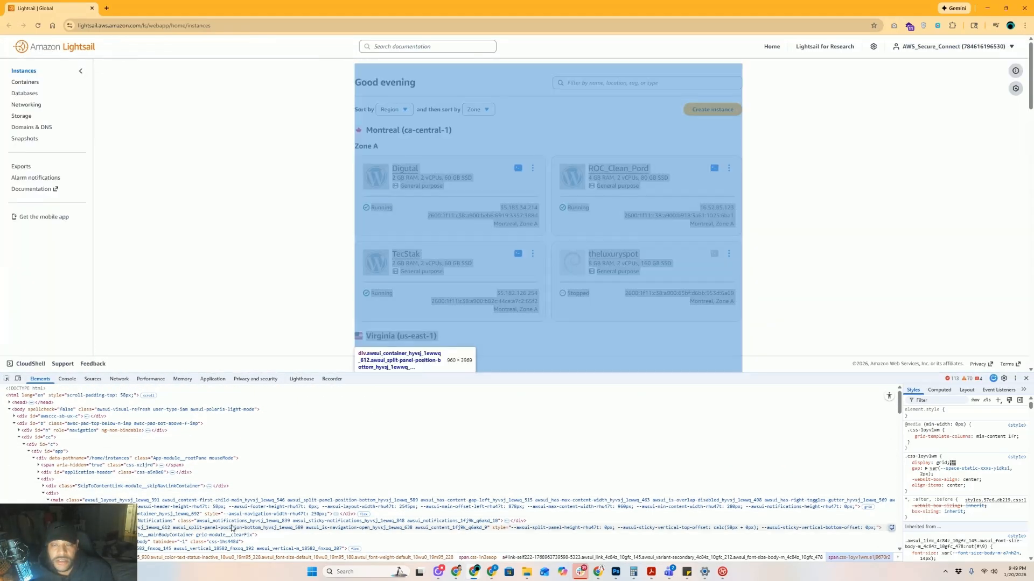
{"action": "left_click", "coordinate": [465, 287]}
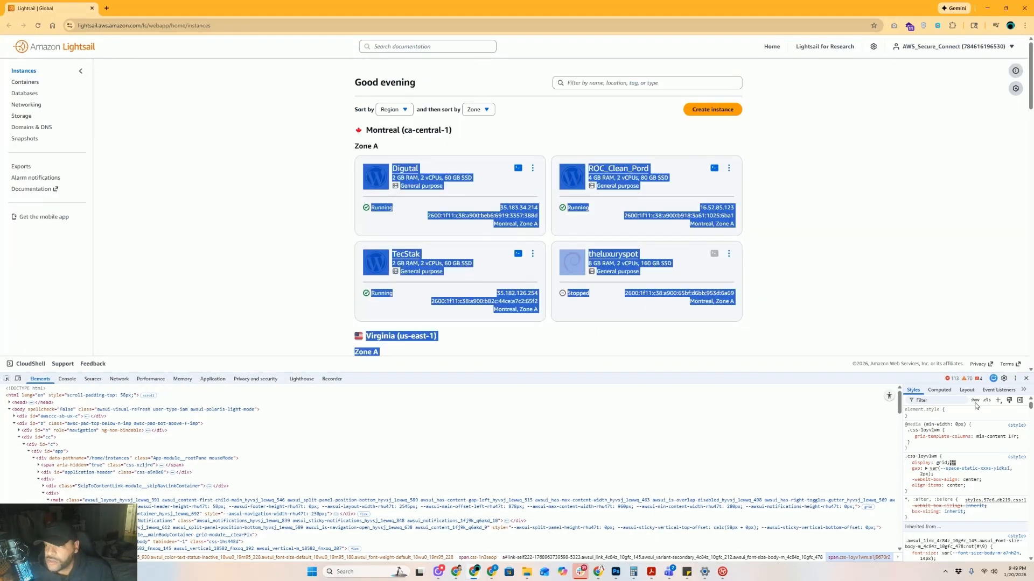
{"action": "left_click", "coordinate": [1026, 379]}
{"action": "left_click", "coordinate": [705, 115]}
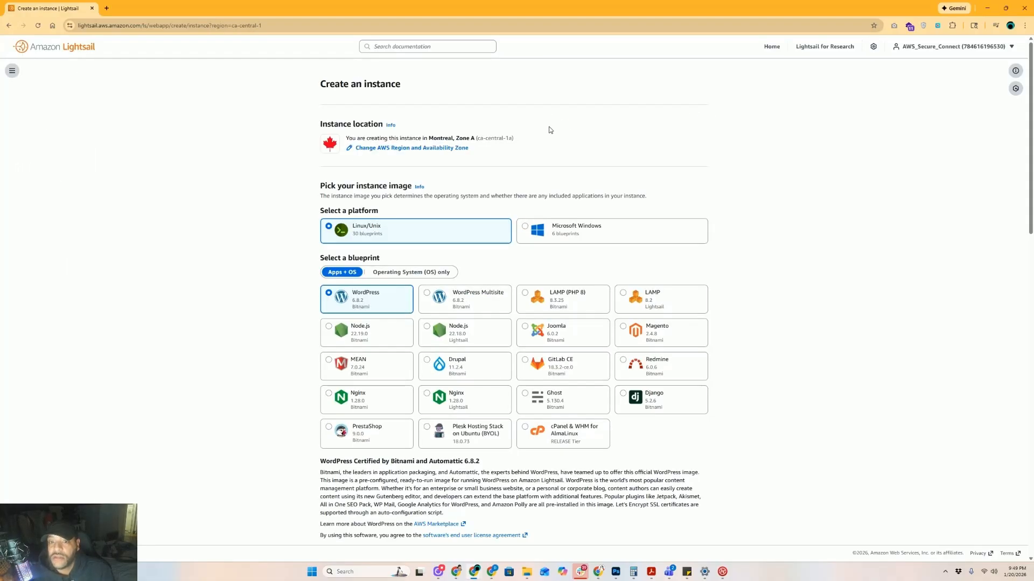
Step: Move the new instance to the London (eu-west-2) region
{"action": "left_click", "coordinate": [443, 148]}
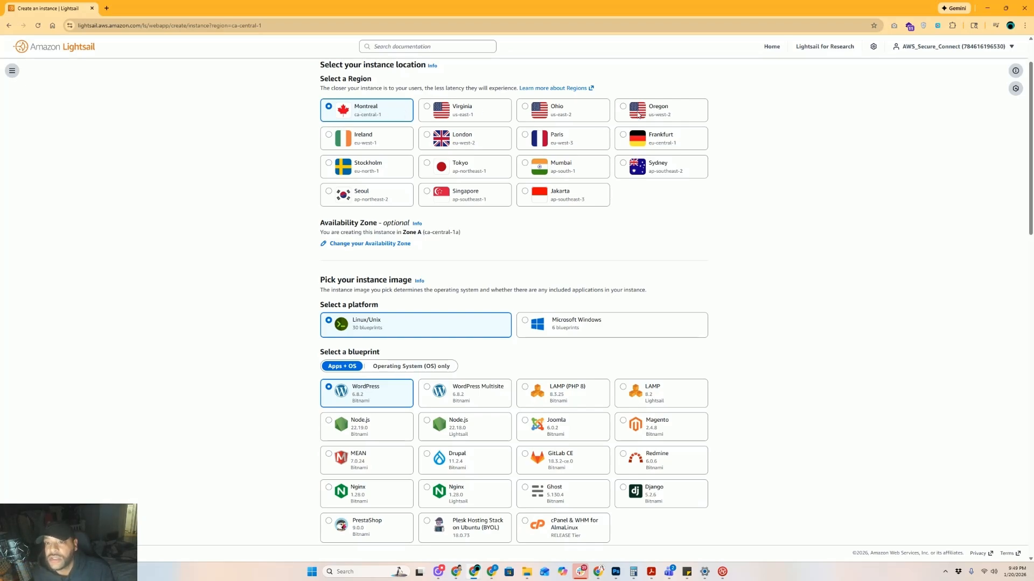
{"action": "left_click", "coordinate": [439, 143]}
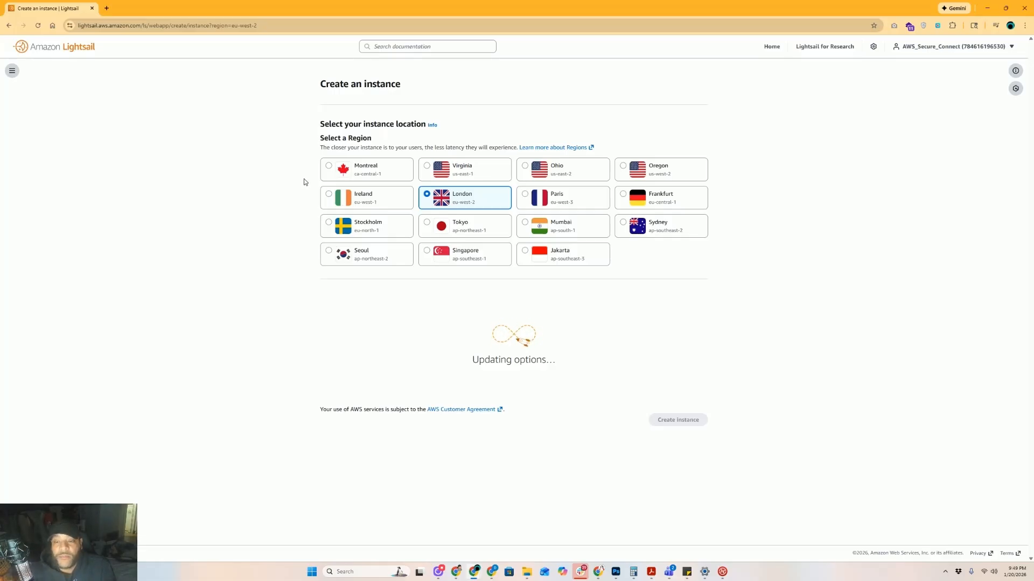
{"action": "scroll", "coordinate": [319, 192], "scroll_direction": "down", "scroll_amount": 1}
{"action": "scroll", "coordinate": [323, 200], "scroll_direction": "down", "scroll_amount": 2}
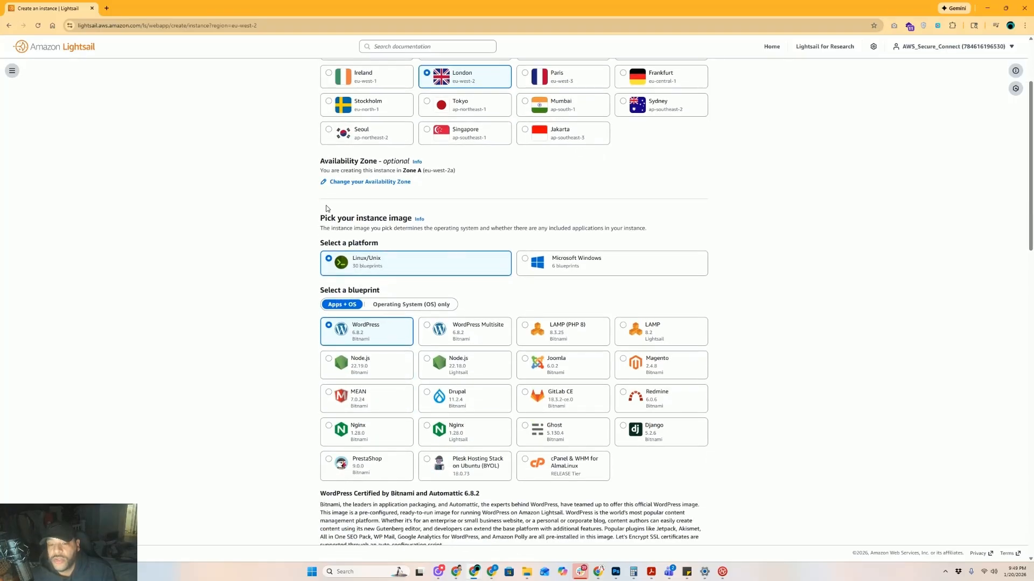
{"action": "scroll", "coordinate": [305, 151], "scroll_direction": "up", "scroll_amount": 3}
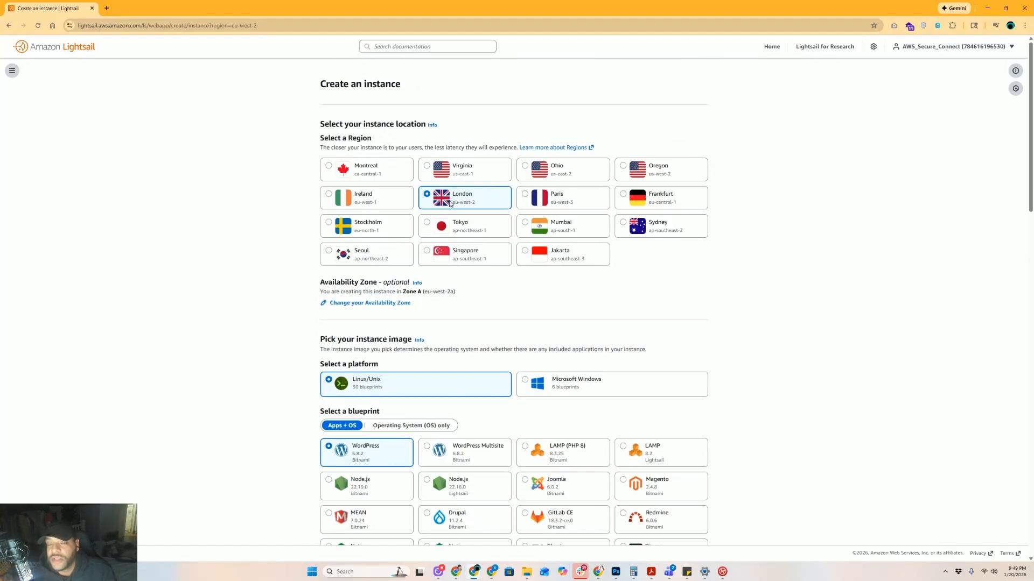
{"action": "scroll", "coordinate": [451, 202], "scroll_direction": "down", "scroll_amount": 3}
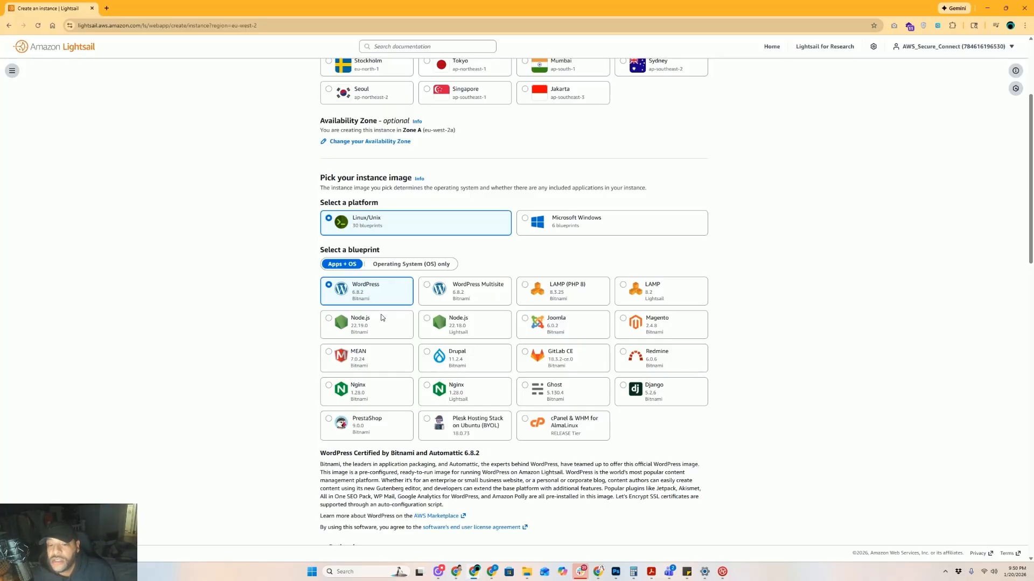
Step: Preview the cPanel and OS-only images, then reselect the WordPress 6.8.2 blueprint on Linux/Unix
{"action": "left_click", "coordinate": [544, 424]}
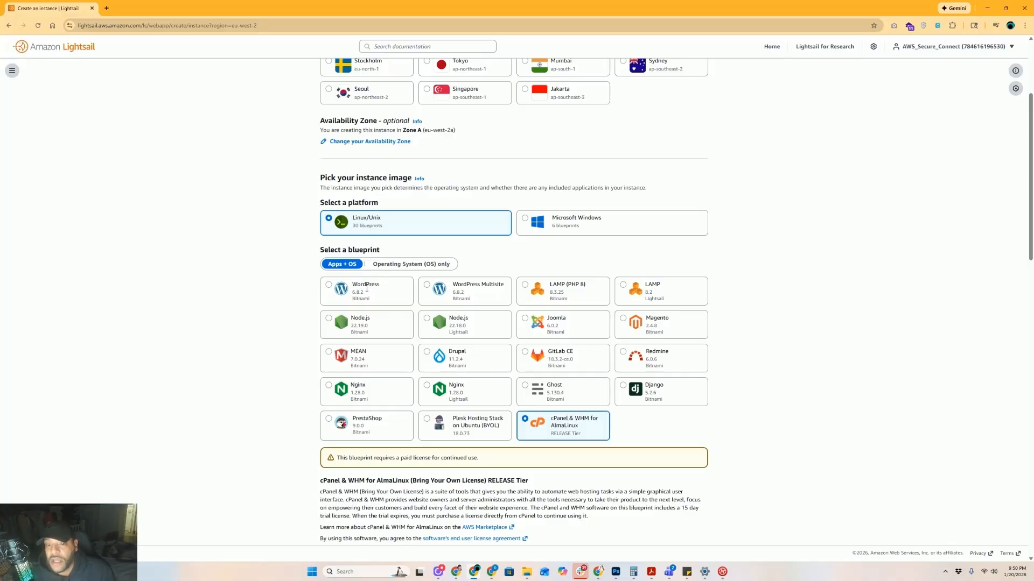
{"action": "left_click", "coordinate": [329, 286]}
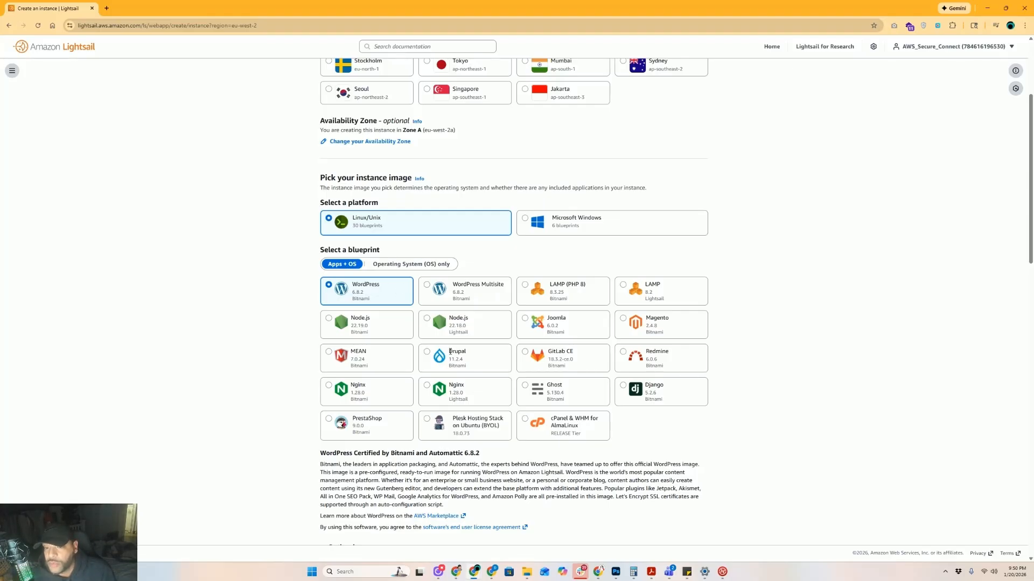
{"action": "left_click", "coordinate": [416, 266]}
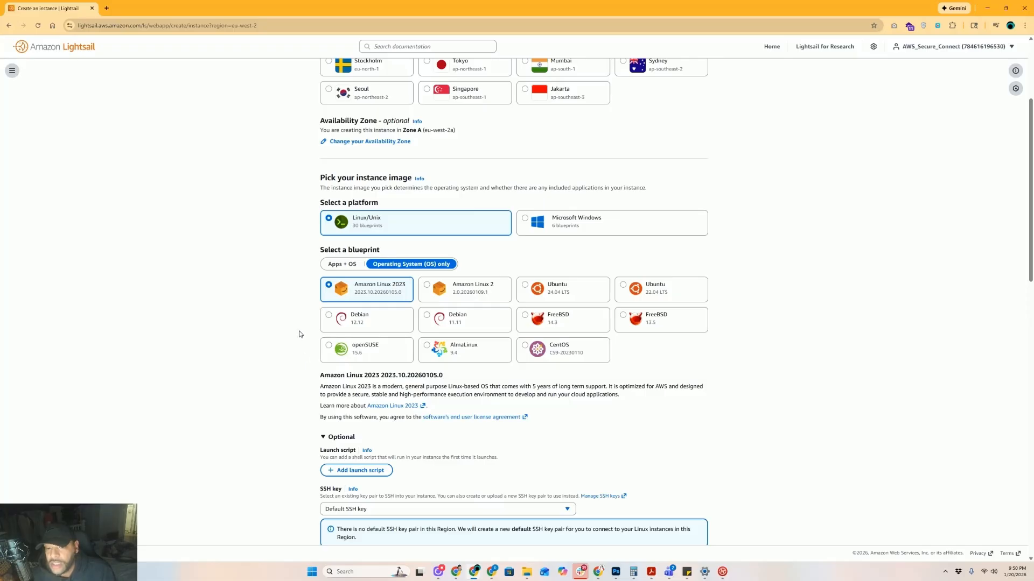
{"action": "scroll", "coordinate": [282, 331], "scroll_direction": "up", "scroll_amount": 3}
{"action": "scroll", "coordinate": [286, 329], "scroll_direction": "down", "scroll_amount": 3}
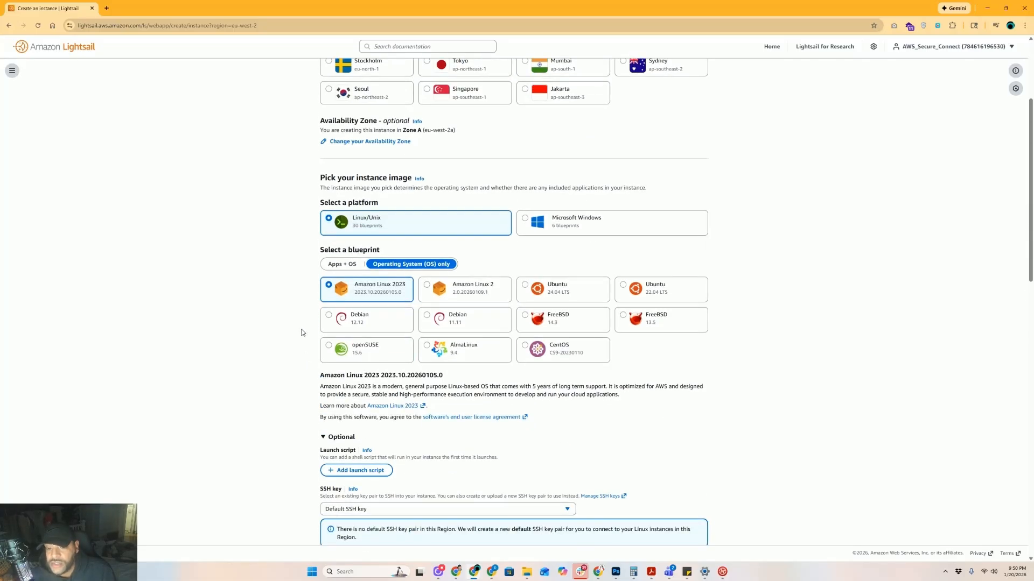
{"action": "scroll", "coordinate": [289, 301], "scroll_direction": "up", "scroll_amount": 2}
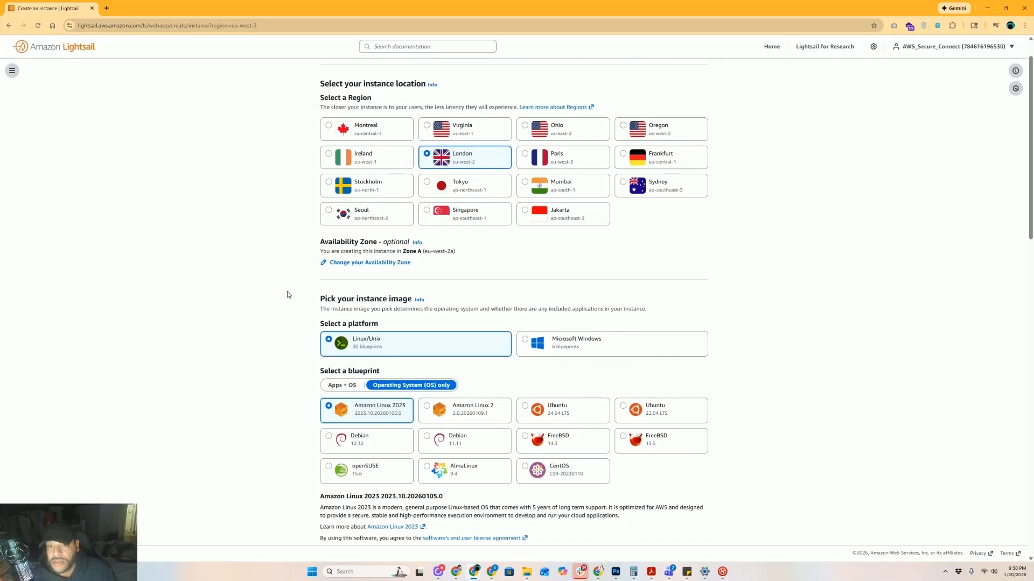
{"action": "scroll", "coordinate": [292, 315], "scroll_direction": "down", "scroll_amount": 1}
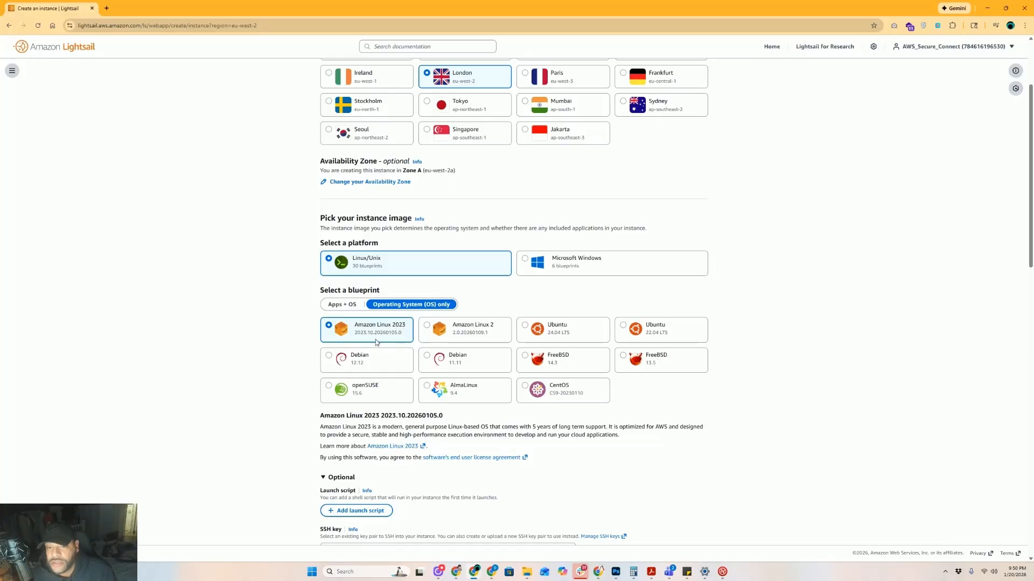
{"action": "left_click", "coordinate": [345, 304]}
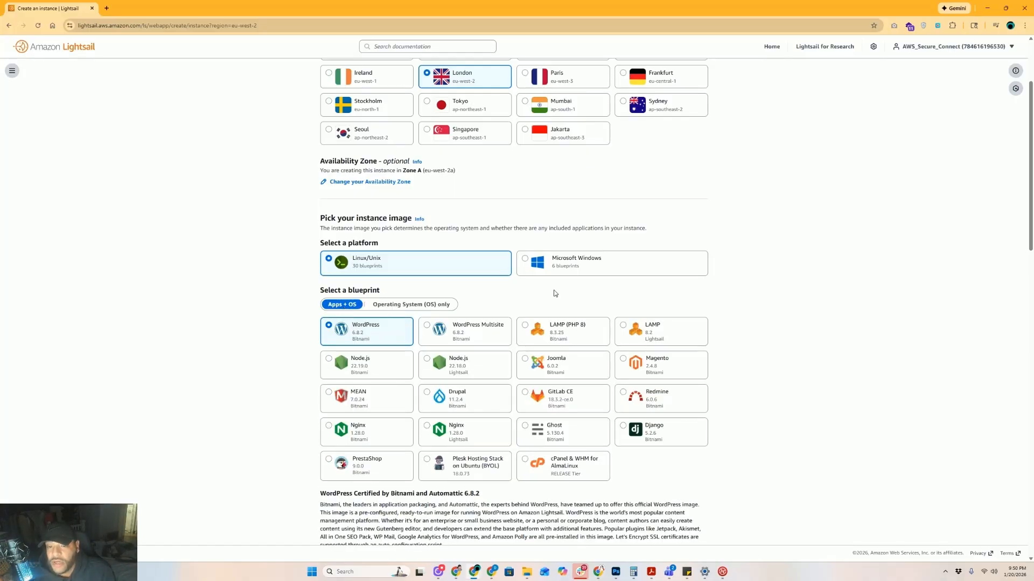
{"action": "scroll", "coordinate": [336, 214], "scroll_direction": "up", "scroll_amount": 2}
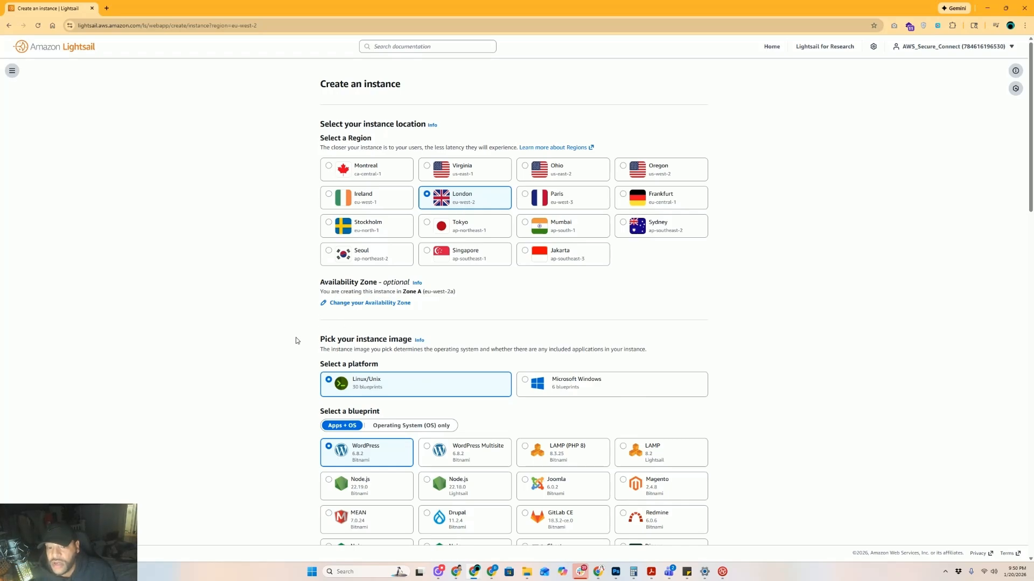
{"action": "scroll", "coordinate": [295, 341], "scroll_direction": "down", "scroll_amount": 1}
{"action": "scroll", "coordinate": [296, 340], "scroll_direction": "down", "scroll_amount": 3}
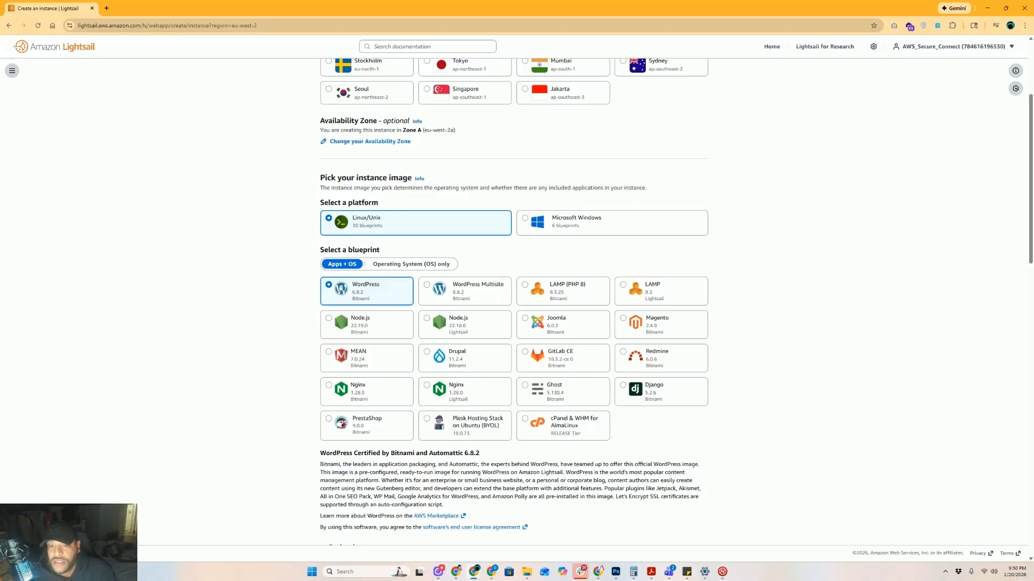
Step: Enable automatic snapshots starting 00:00 Eastern Standard Time (UTC-5:00)
{"action": "scroll", "coordinate": [301, 281], "scroll_direction": "down", "scroll_amount": 7}
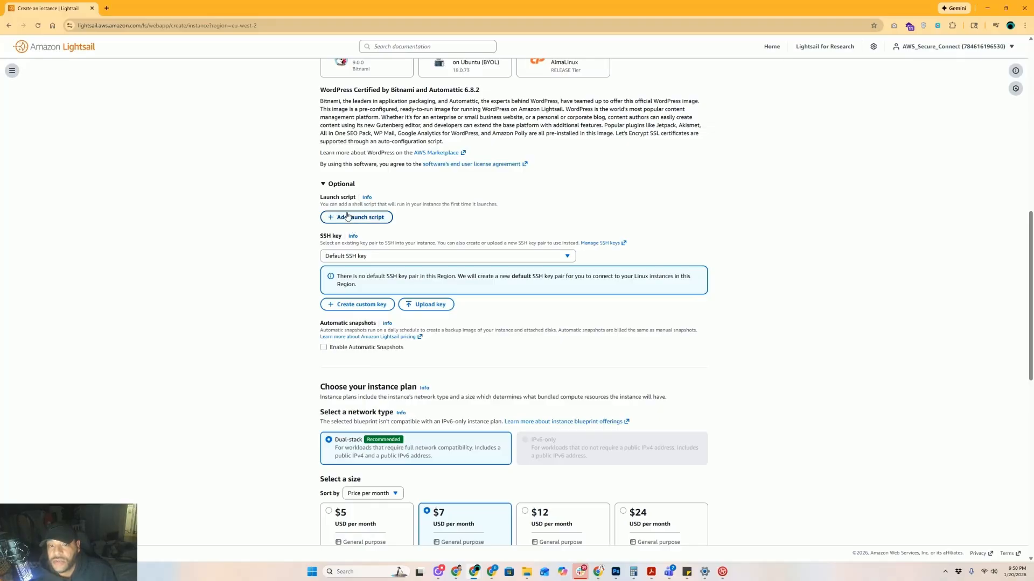
{"action": "scroll", "coordinate": [347, 216], "scroll_direction": "down", "scroll_amount": 2}
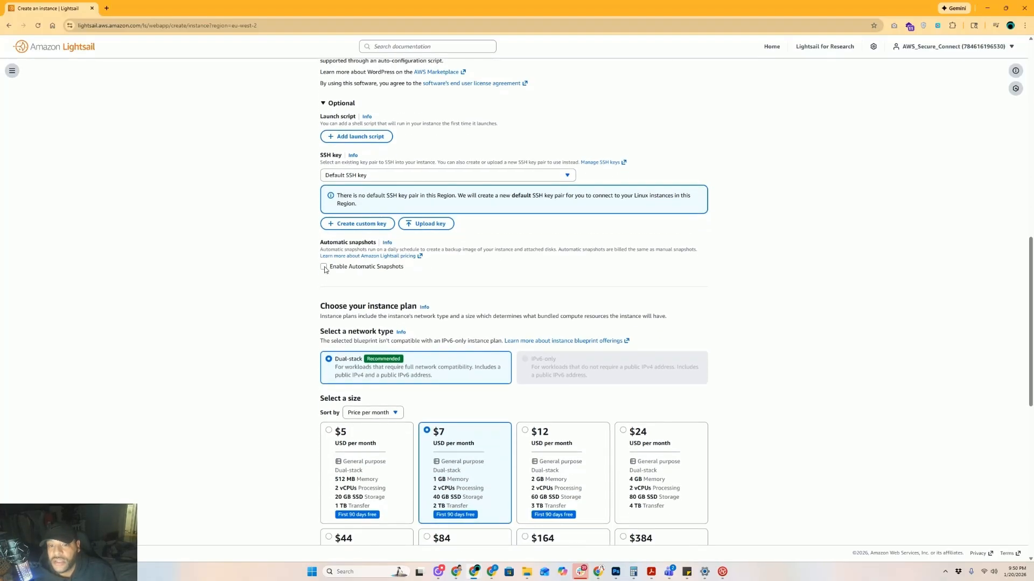
{"action": "left_click", "coordinate": [323, 267]}
{"action": "left_click", "coordinate": [415, 299]}
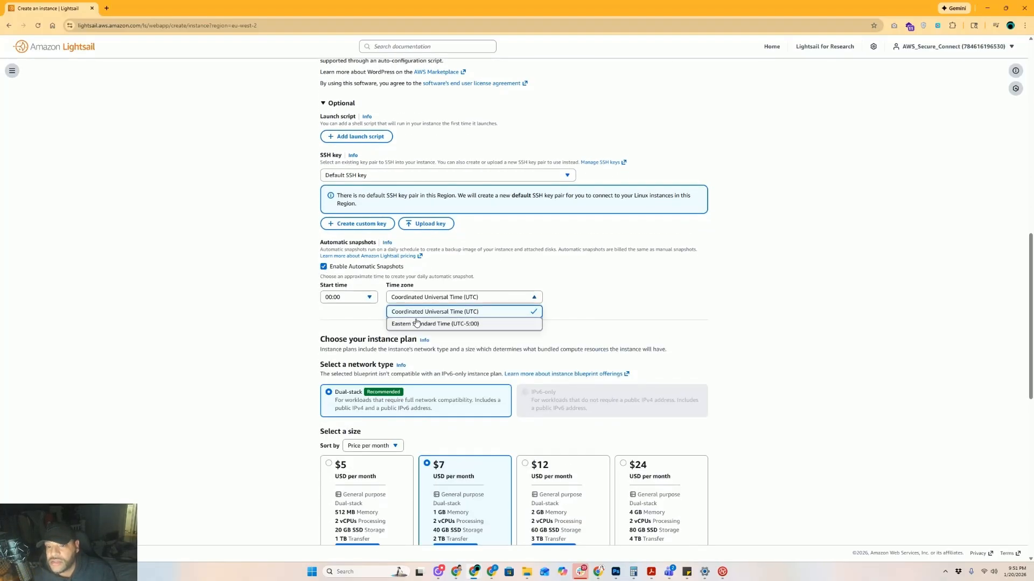
{"action": "left_click", "coordinate": [416, 323]}
{"action": "left_click", "coordinate": [370, 299]}
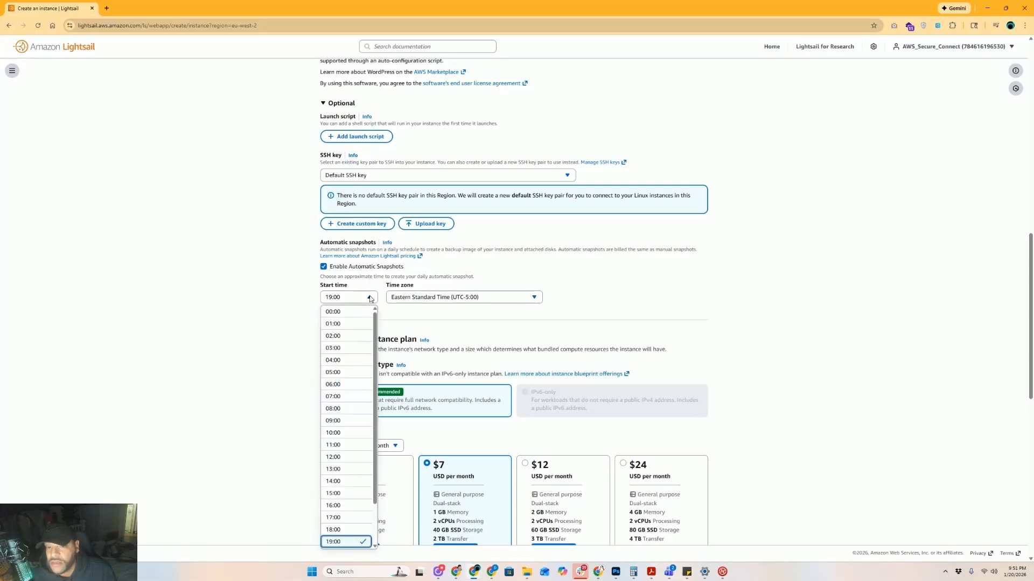
{"action": "left_click", "coordinate": [374, 309]}
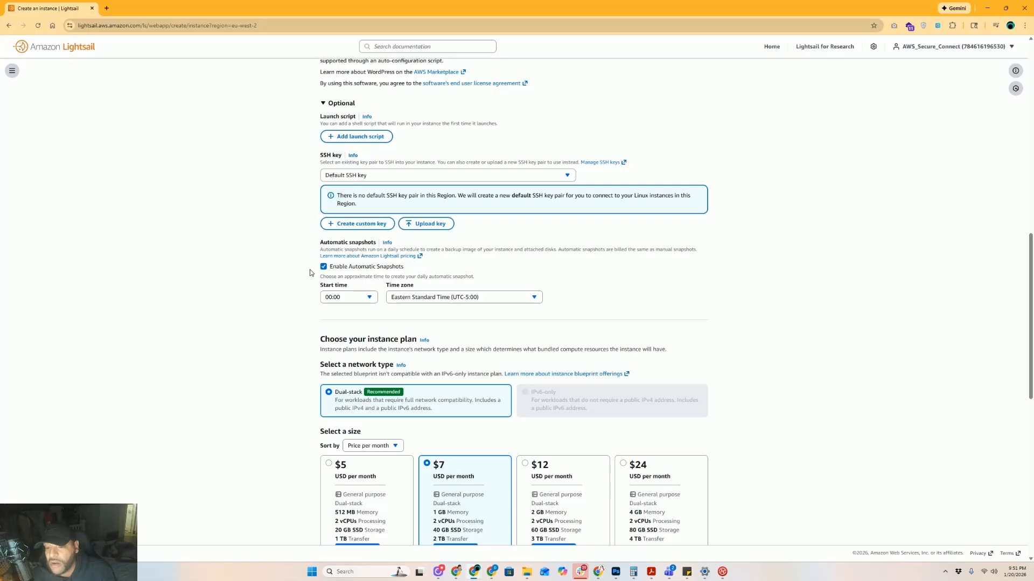
{"action": "scroll", "coordinate": [301, 272], "scroll_direction": "down", "scroll_amount": 2}
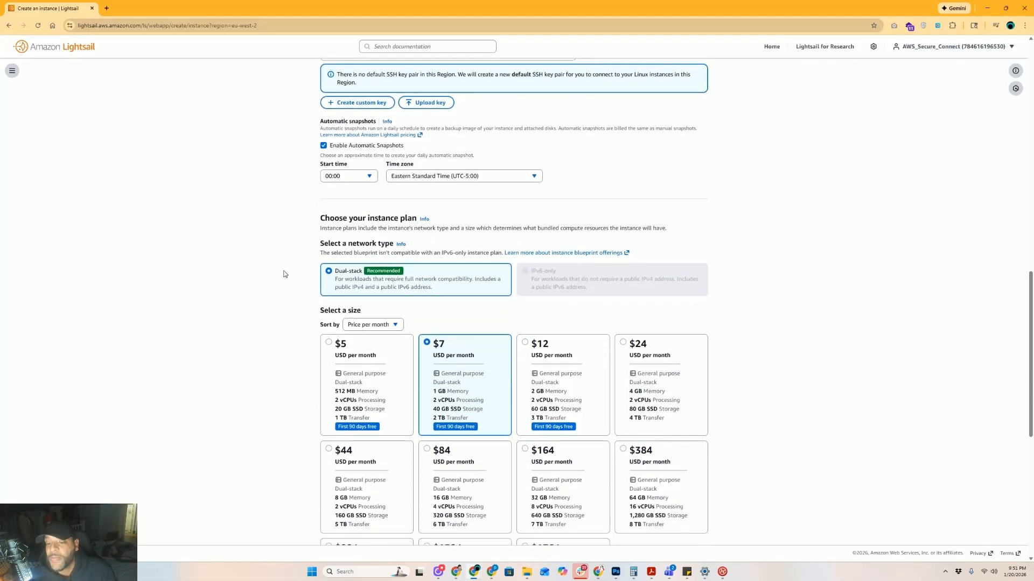
{"action": "scroll", "coordinate": [284, 272], "scroll_direction": "down", "scroll_amount": 3}
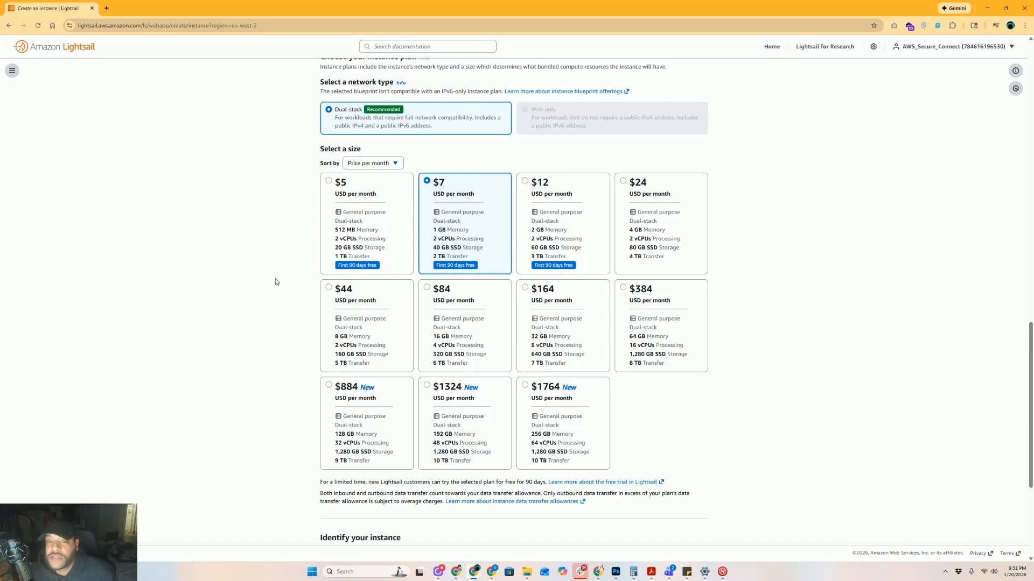
Step: Compare the $5, $7, $12 and $24 plans and settle on the $12 plan (2 GB, 60 GB SSD)
{"action": "left_click", "coordinate": [329, 181]}
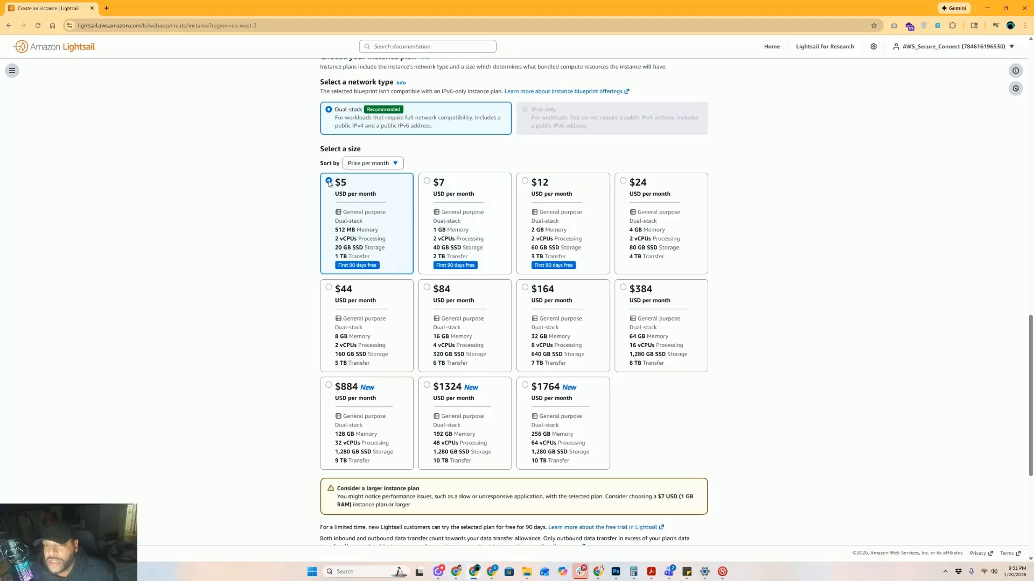
{"action": "left_click", "coordinate": [426, 185]}
{"action": "left_click", "coordinate": [543, 188]}
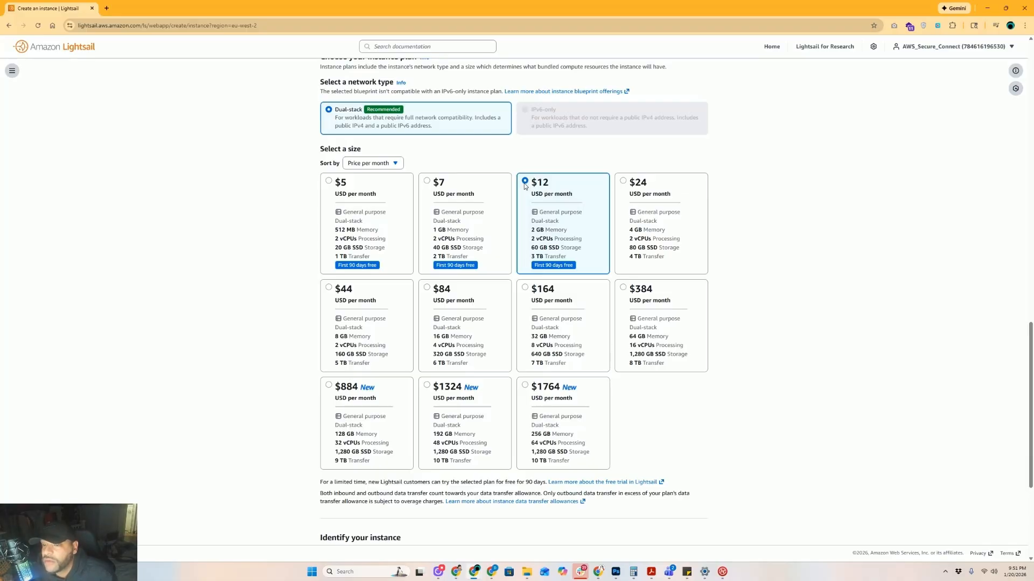
{"action": "left_click", "coordinate": [624, 182]}
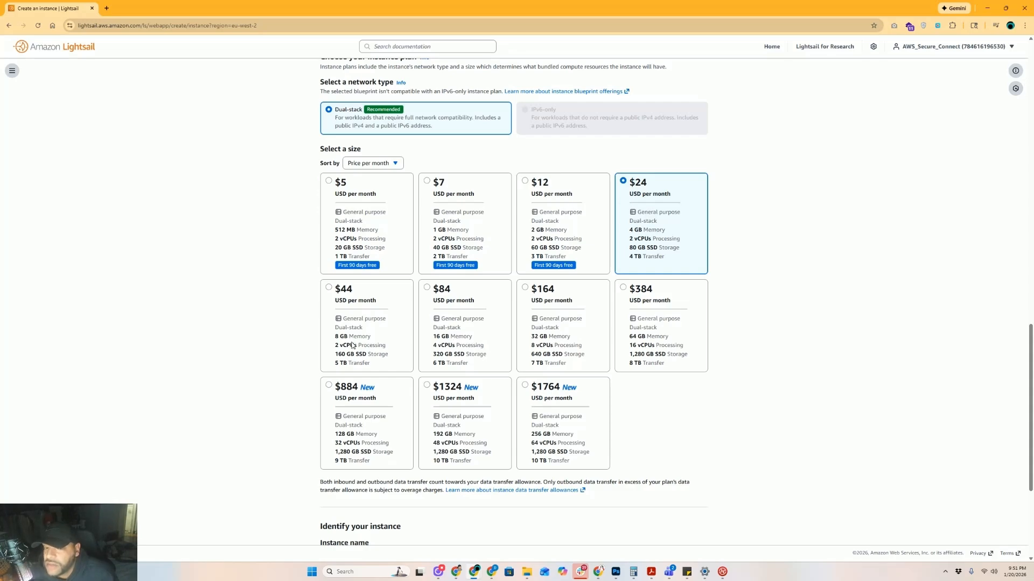
{"action": "left_click", "coordinate": [525, 182]}
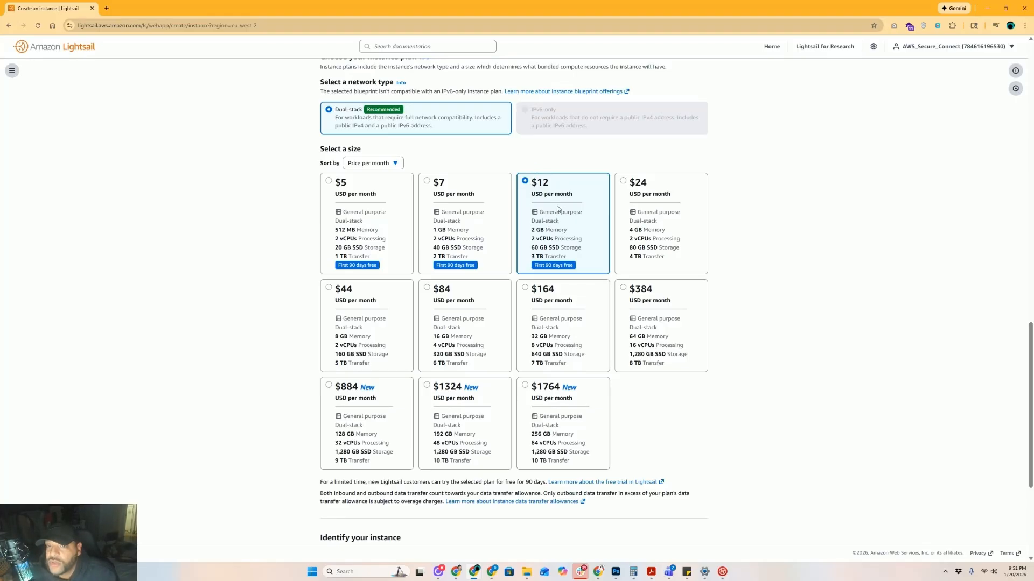
{"action": "scroll", "coordinate": [590, 198], "scroll_direction": "down", "scroll_amount": 4}
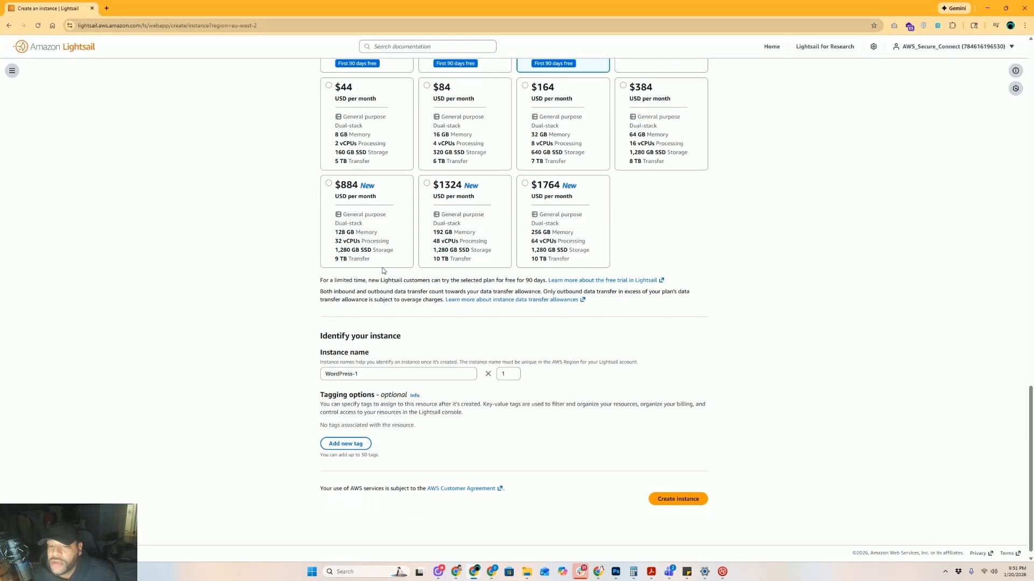
Step: Rename the instance to Test_wordpress_red
{"action": "left_click_drag", "start_coordinate": [382, 373], "coordinate": [300, 373]}
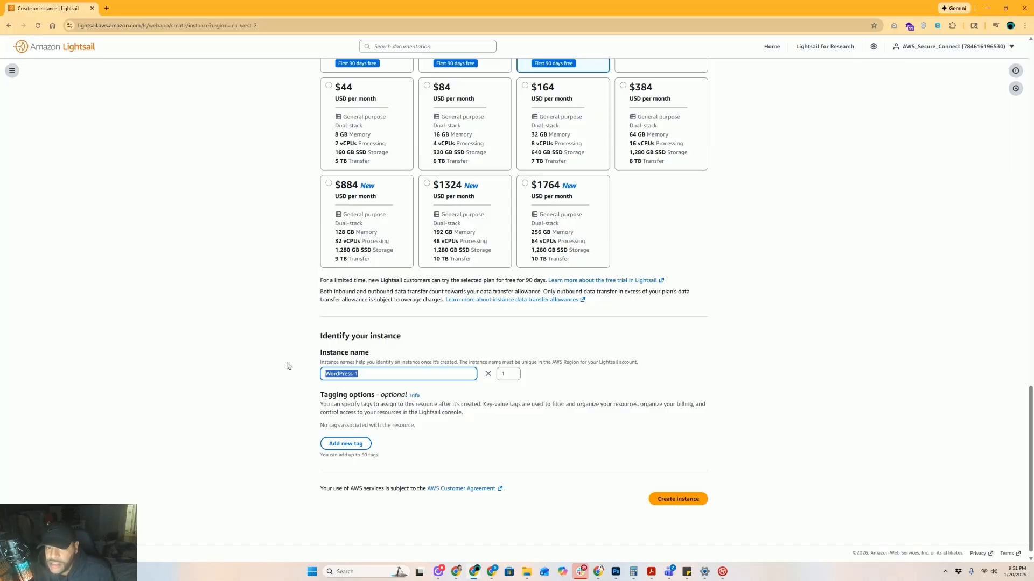
{"action": "type", "text": "Test_w"}
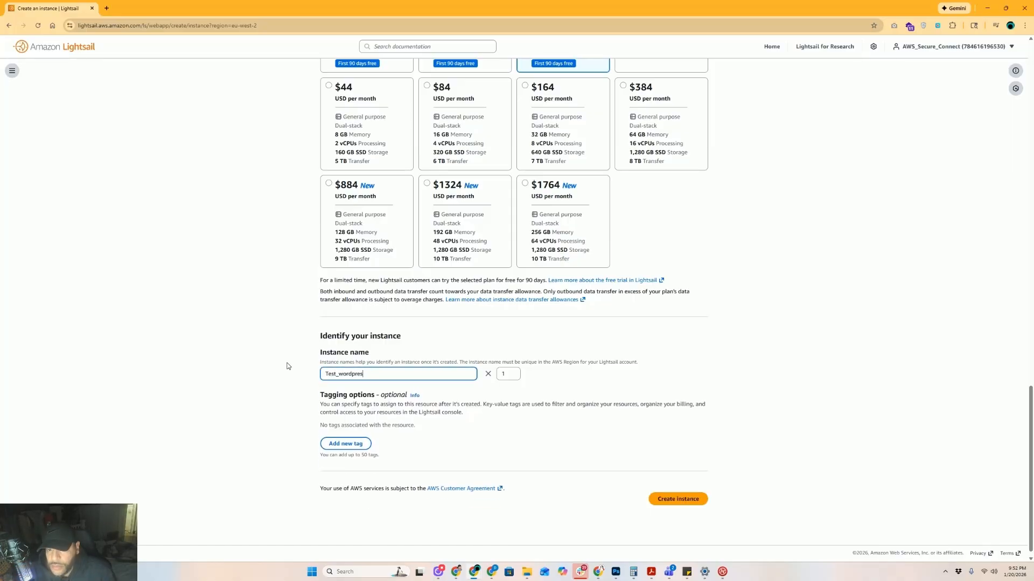
{"action": "type", "text": "ordpress_"}
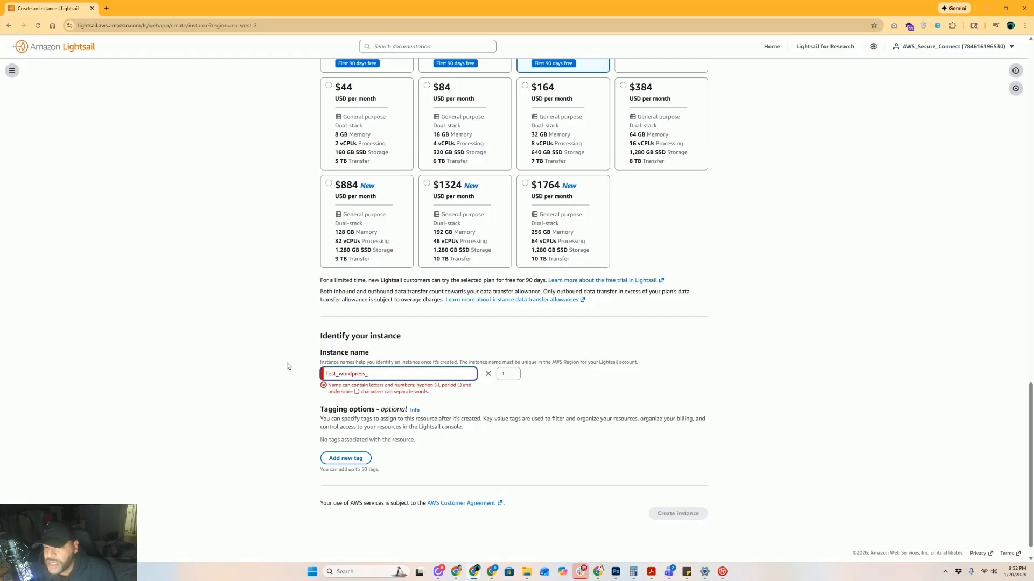
{"action": "type", "text": "dks"}
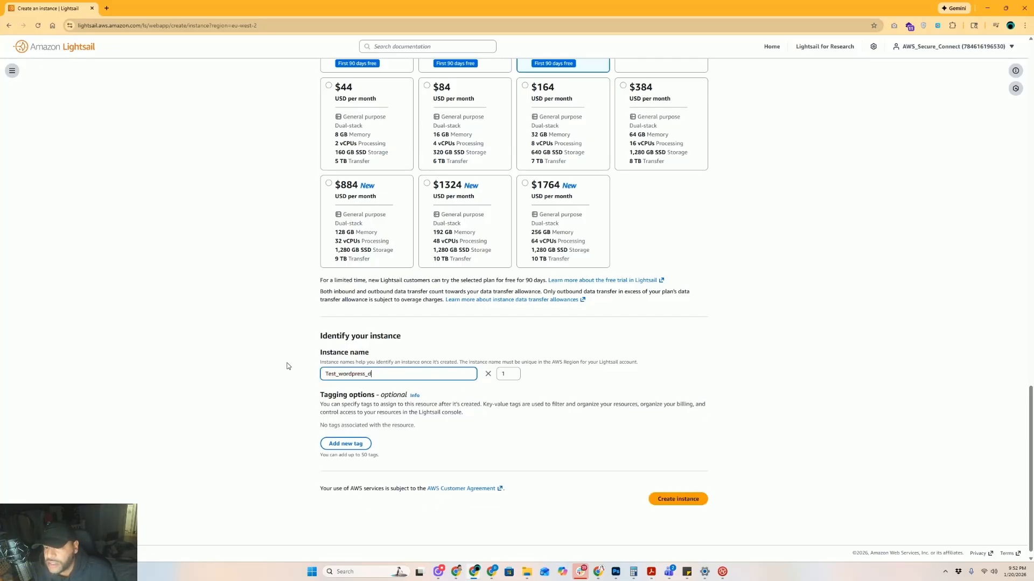
{"action": "key", "text": "BackSpace"}
{"action": "type", "text": "red"}
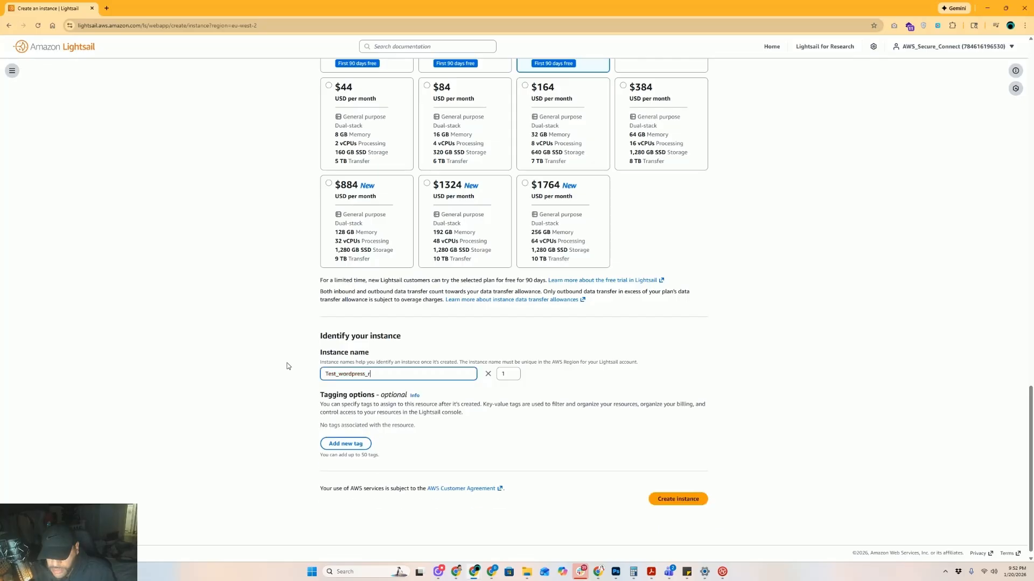
{"action": "left_click", "coordinate": [360, 445]}
{"action": "type", "text": "w"}
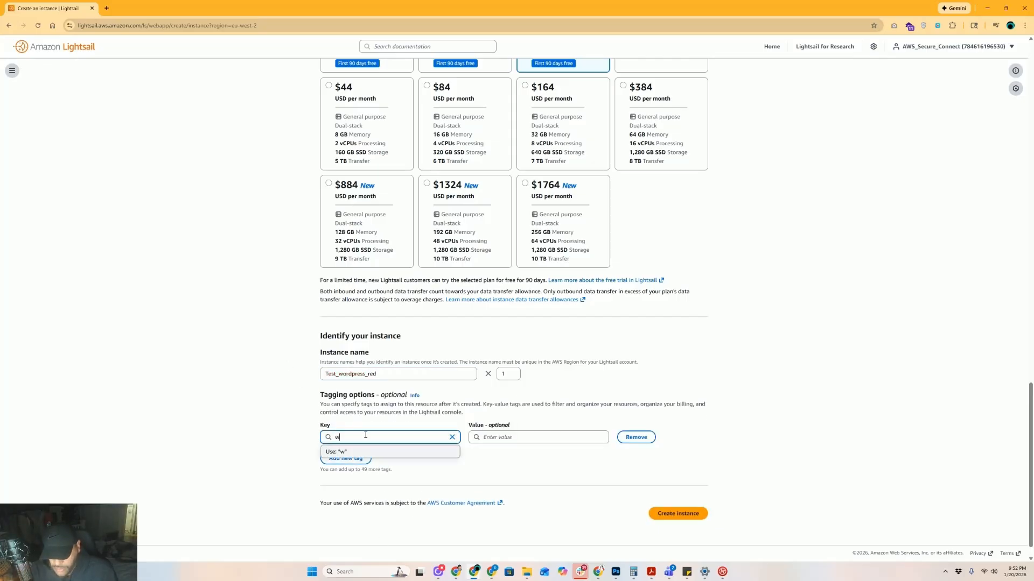
{"action": "type", "text": "ww.c"}
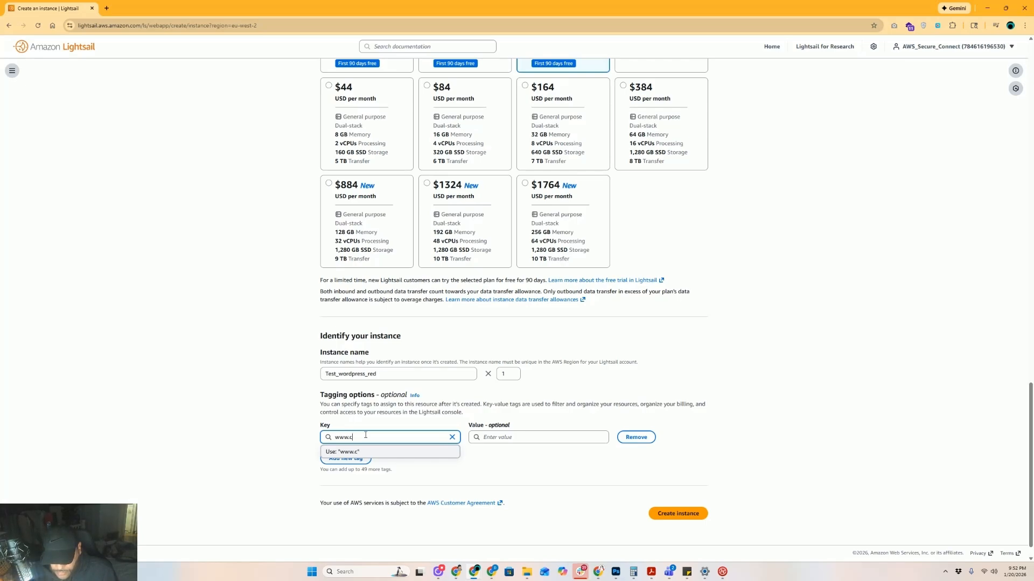
{"action": "type", "text": "areforyout"}
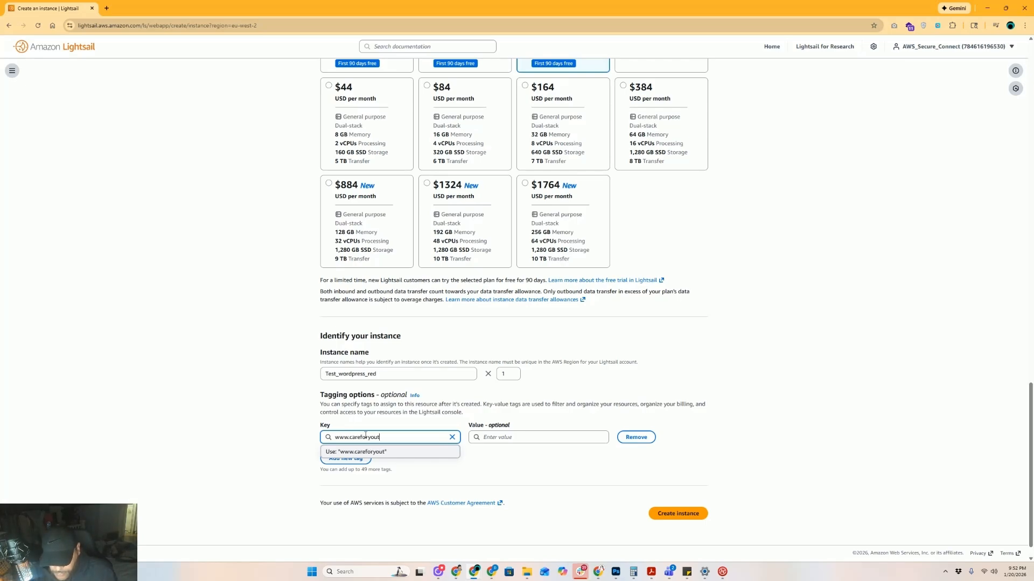
{"action": "type", "text": "est.com"}
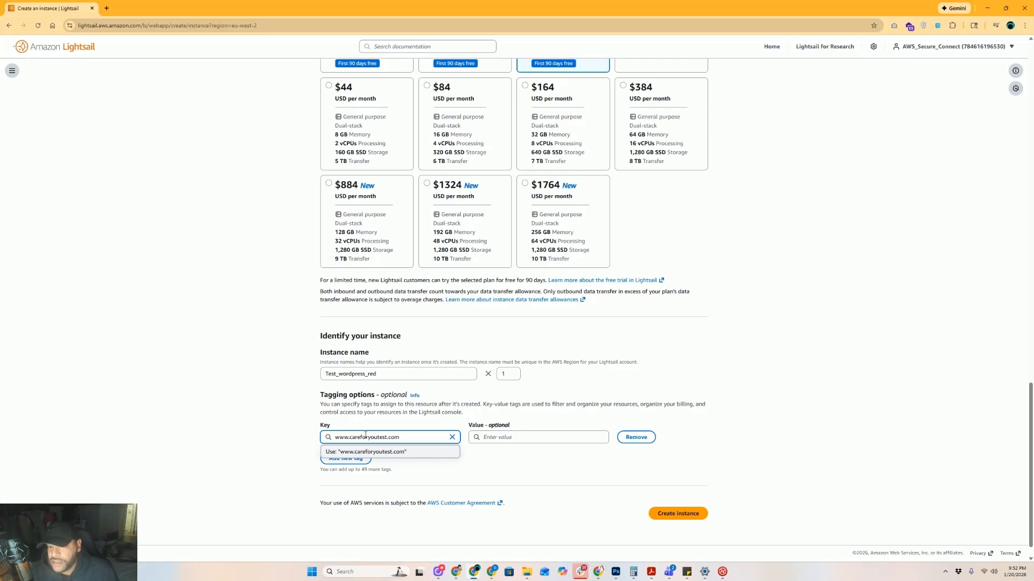
{"action": "left_click", "coordinate": [383, 452]}
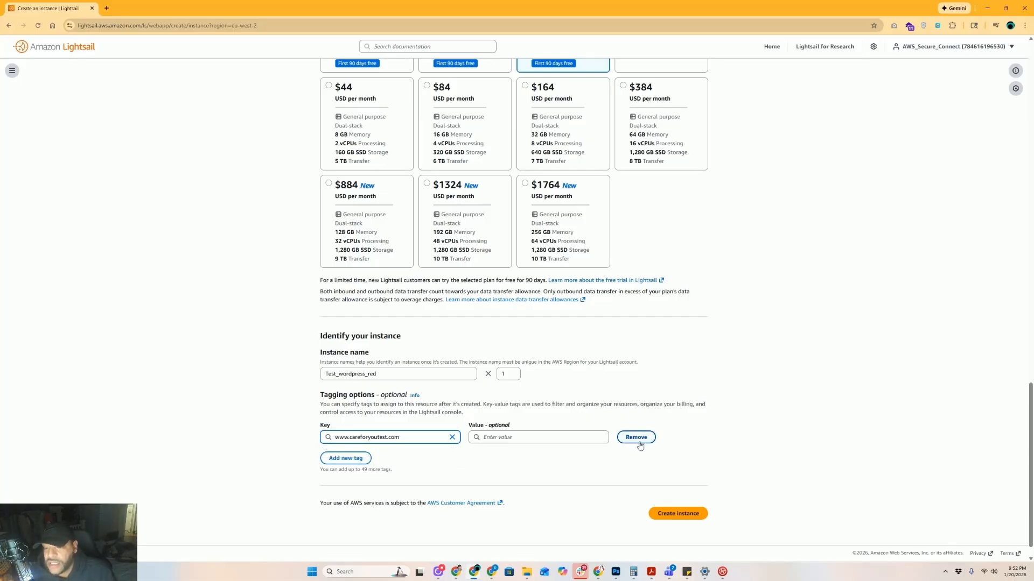
Step: Create the instance, then select and copy its public IP 13.40.151.27 from the instances list
{"action": "left_click", "coordinate": [680, 518]}
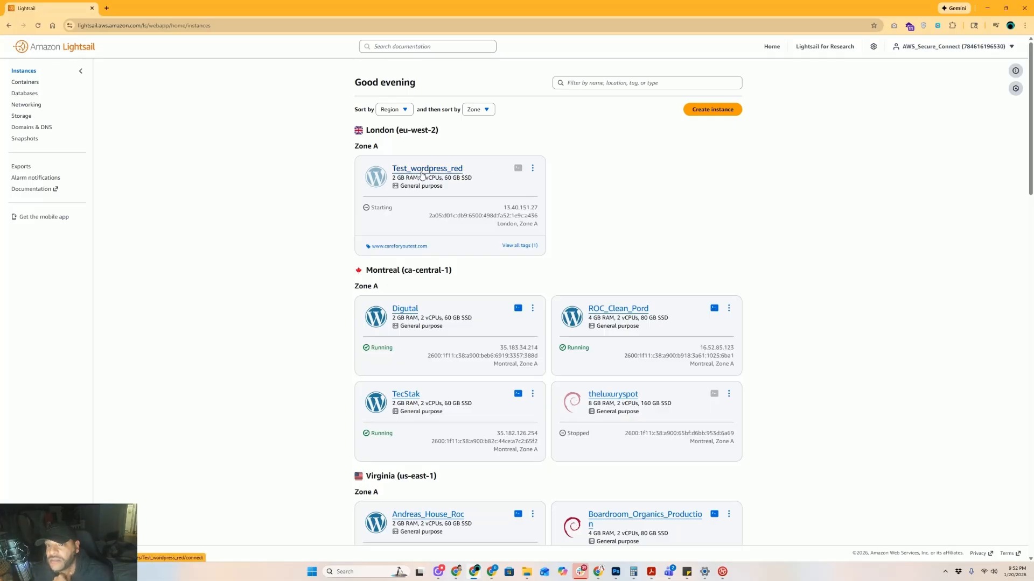
{"action": "double_click", "coordinate": [522, 206]}
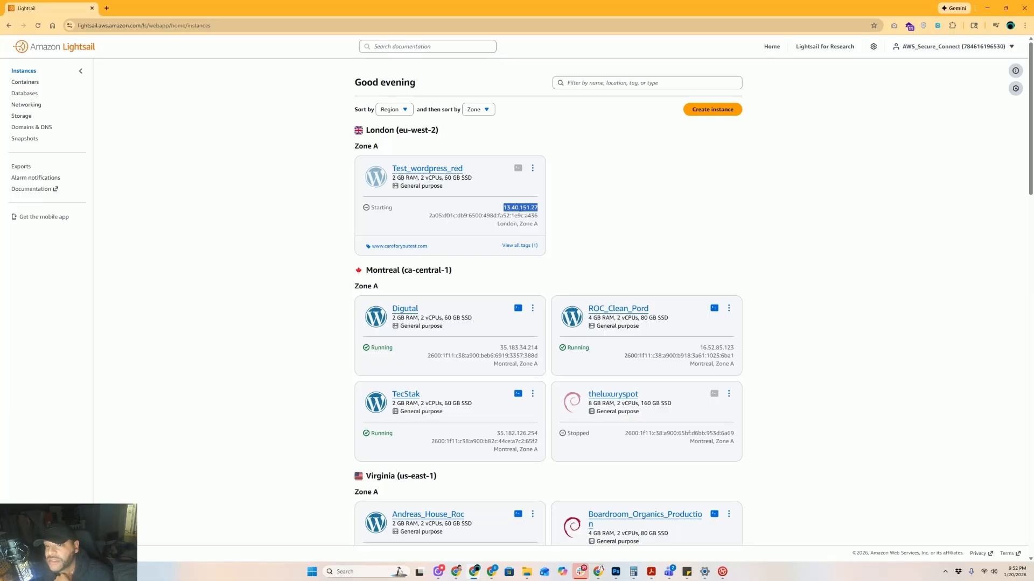
{"action": "left_click", "coordinate": [496, 207]}
{"action": "left_click_drag", "start_coordinate": [505, 208], "coordinate": [538, 207]}
{"action": "left_click", "coordinate": [535, 209]}
{"action": "double_click", "coordinate": [535, 208]}
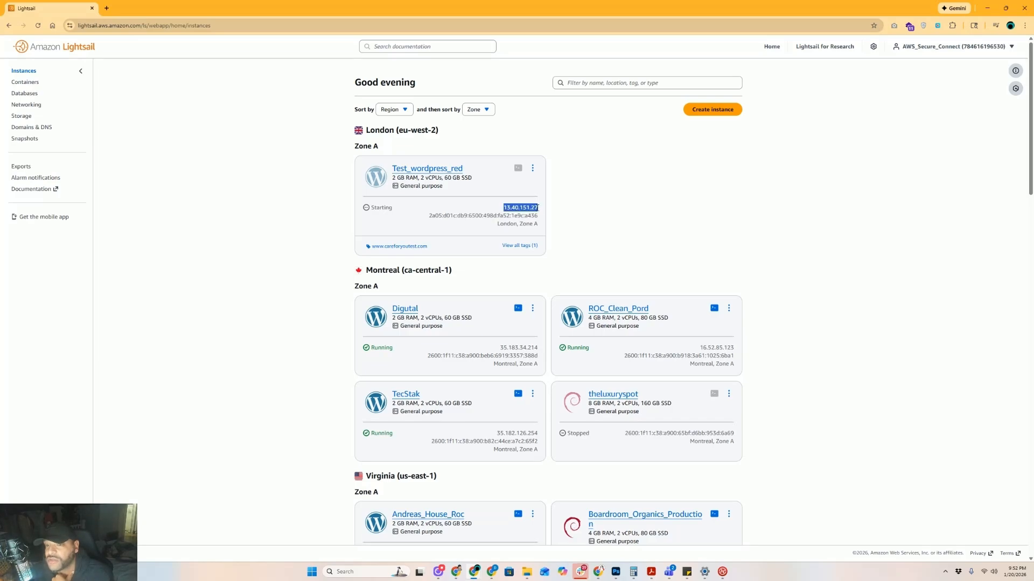
{"action": "right_click", "coordinate": [512, 207]}
{"action": "left_click", "coordinate": [534, 213]}
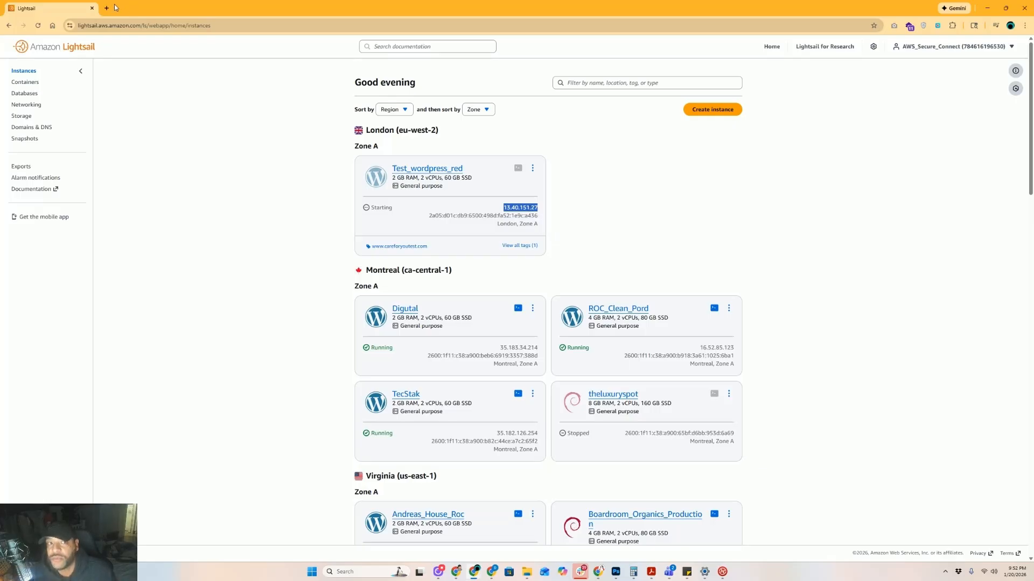
Step: Open 13.40.151.27 in a new tab, check Test_wordpress_red's details, then view the default blog
{"action": "right_click", "coordinate": [531, 209]}
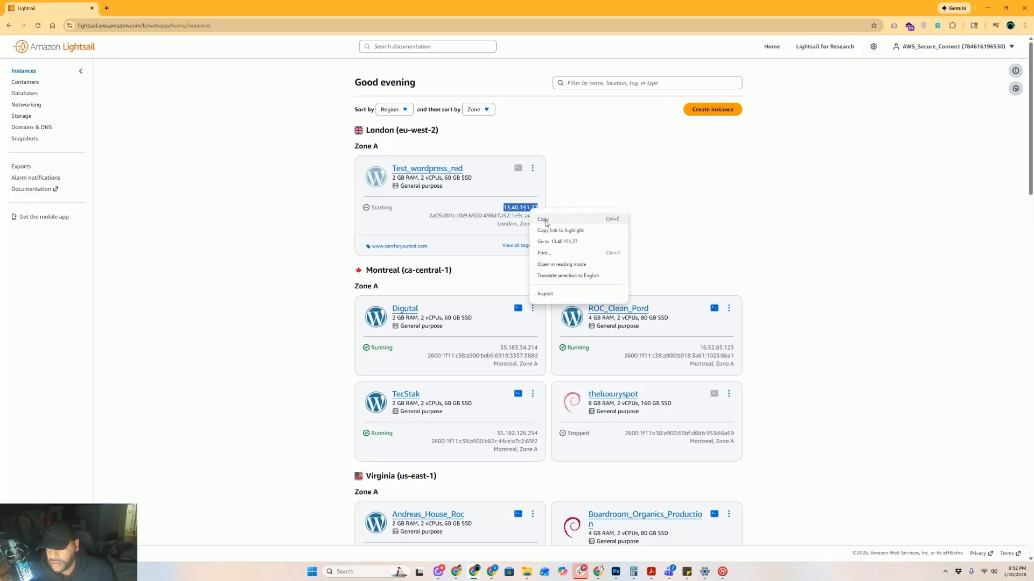
{"action": "left_click", "coordinate": [544, 240]}
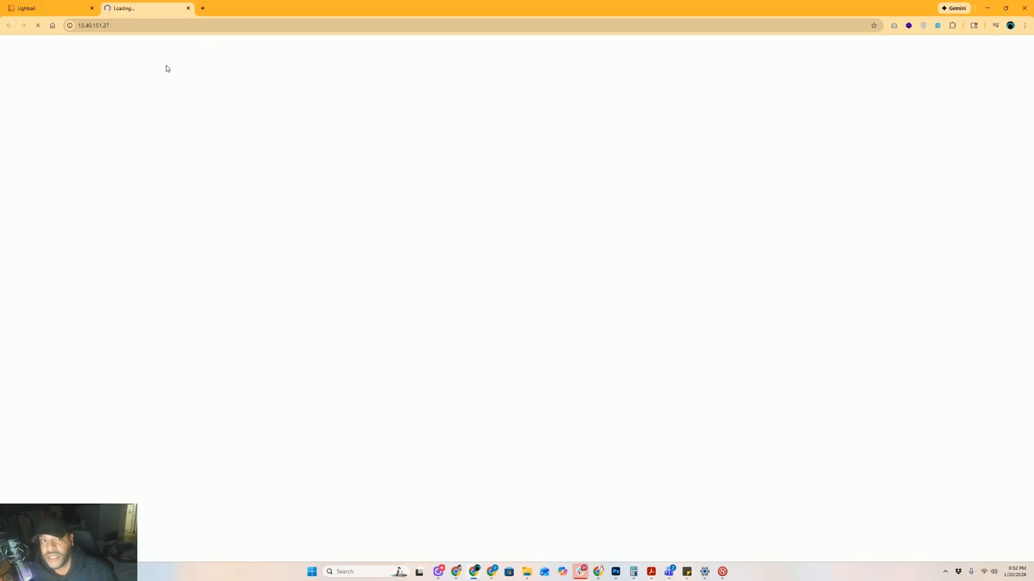
{"action": "left_click", "coordinate": [66, 8]}
{"action": "left_click", "coordinate": [381, 181]}
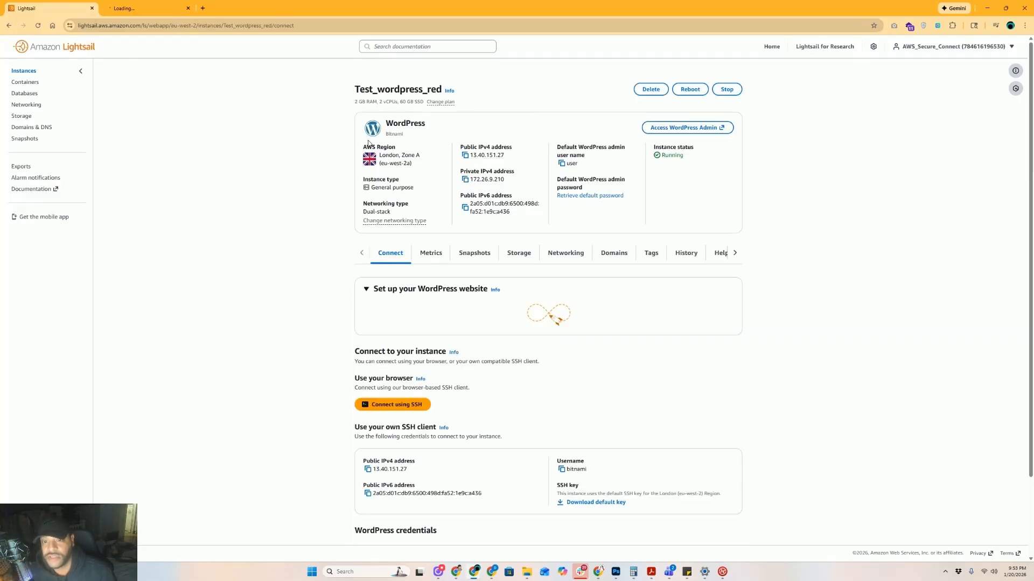
{"action": "scroll", "coordinate": [297, 210], "scroll_direction": "down", "scroll_amount": 2}
{"action": "scroll", "coordinate": [300, 215], "scroll_direction": "up", "scroll_amount": 2}
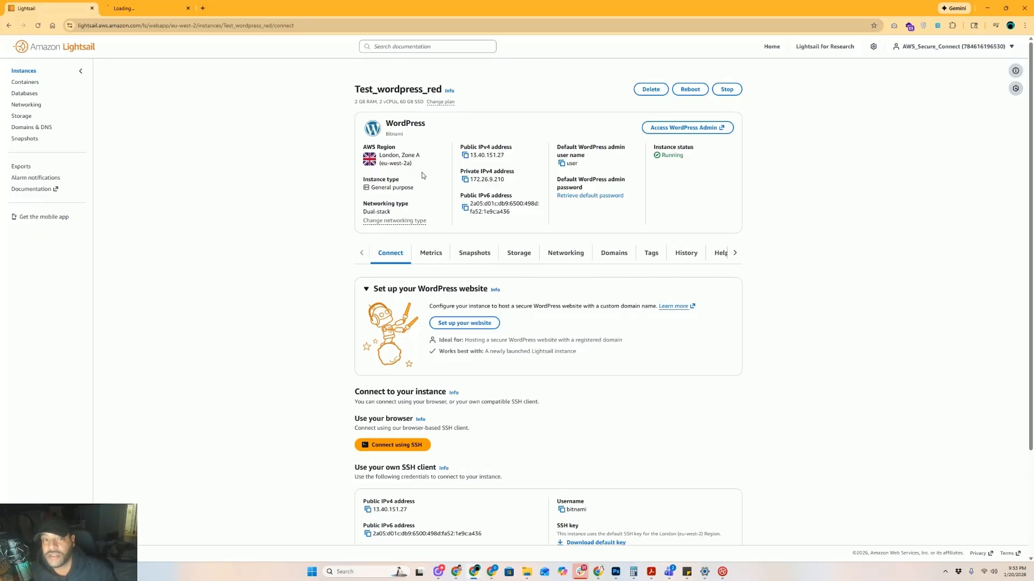
{"action": "left_click", "coordinate": [153, 8]}
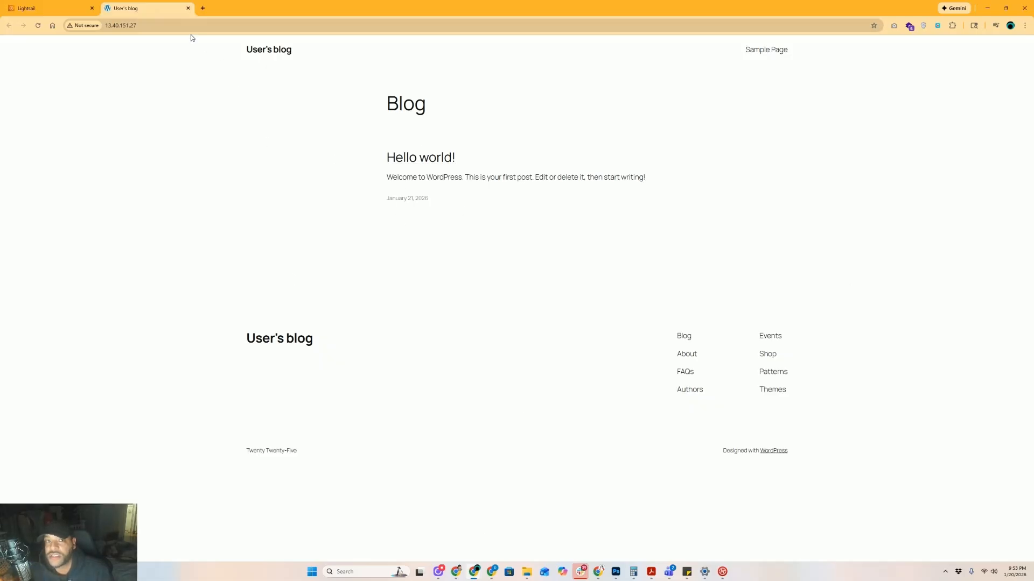
Step: Load 13.40.151.27/wp-admin and enter the admin username on the login page
{"action": "left_click", "coordinate": [207, 25]}
{"action": "left_click", "coordinate": [223, 26]}
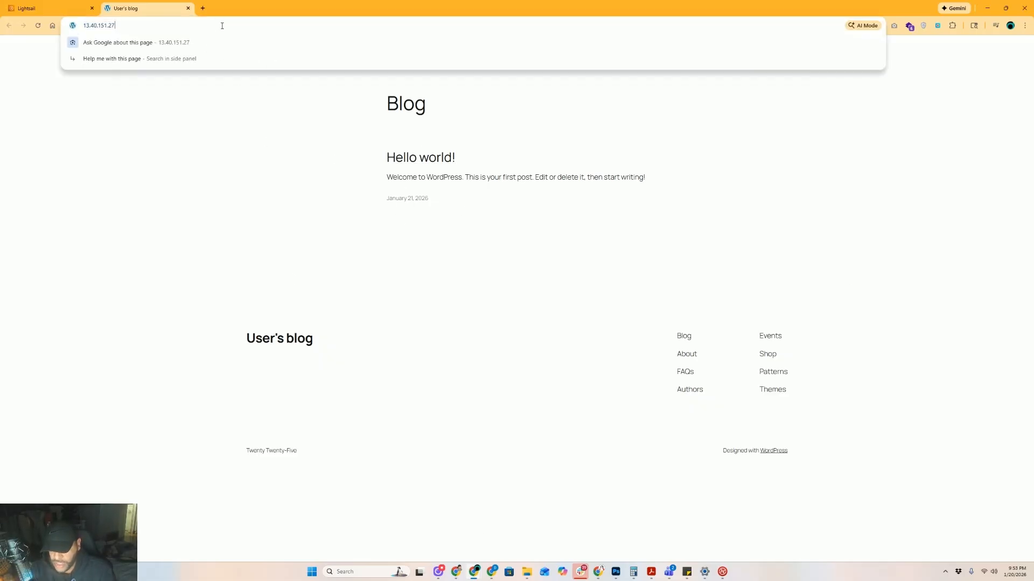
{"action": "type", "text": "/wp-"}
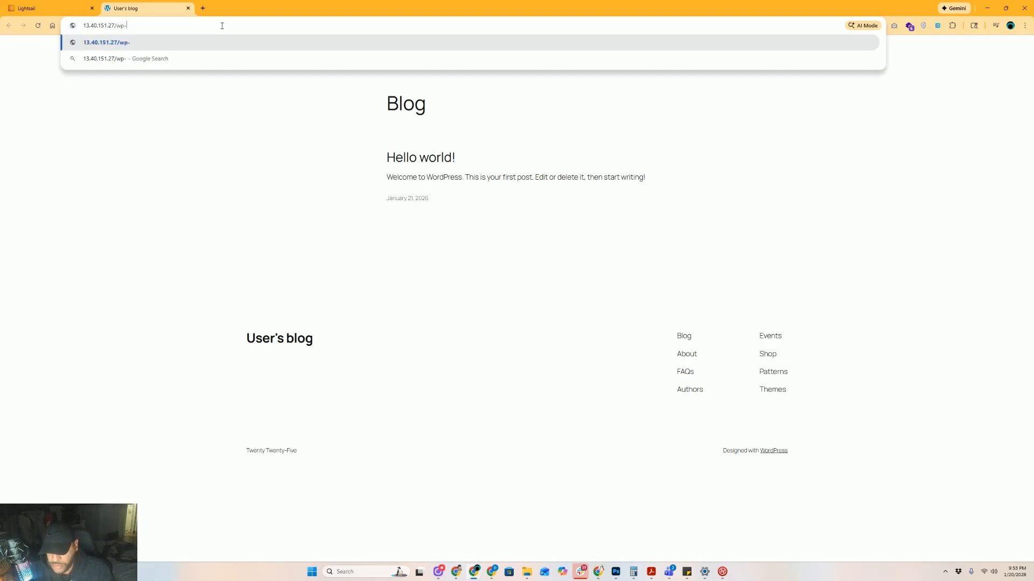
{"action": "type", "text": "admin"}
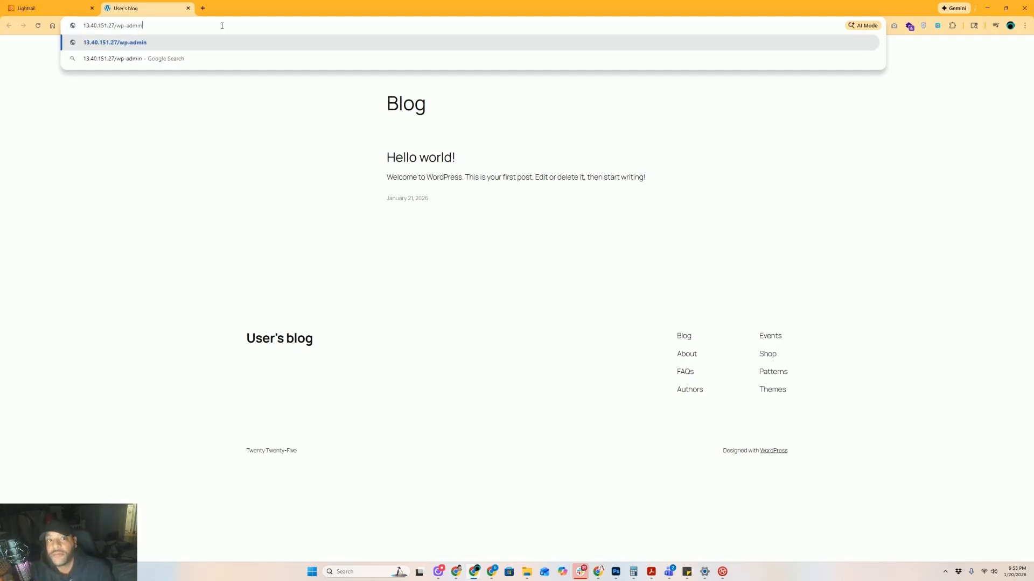
{"action": "key", "text": "Return"}
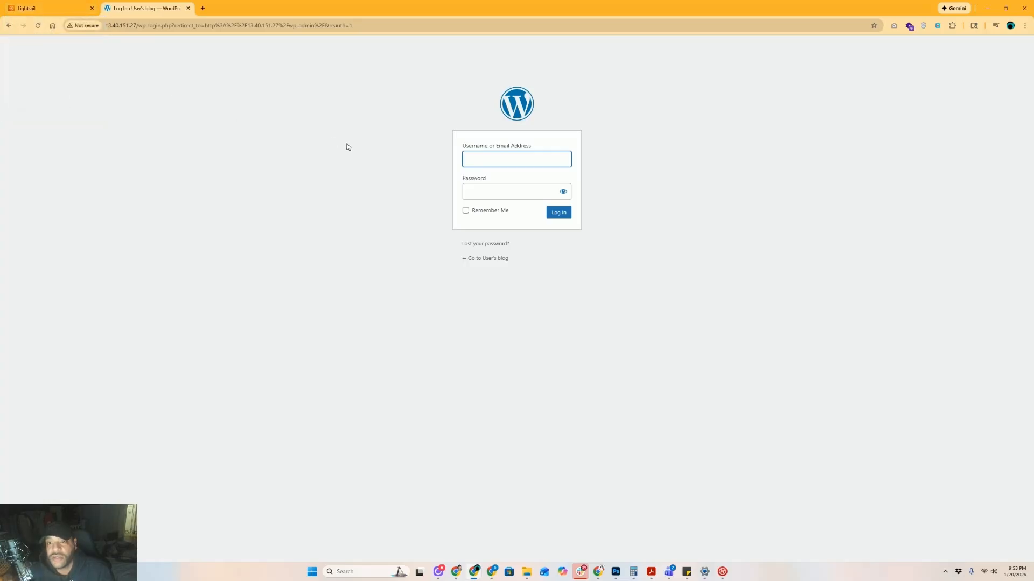
{"action": "type", "text": "user"}
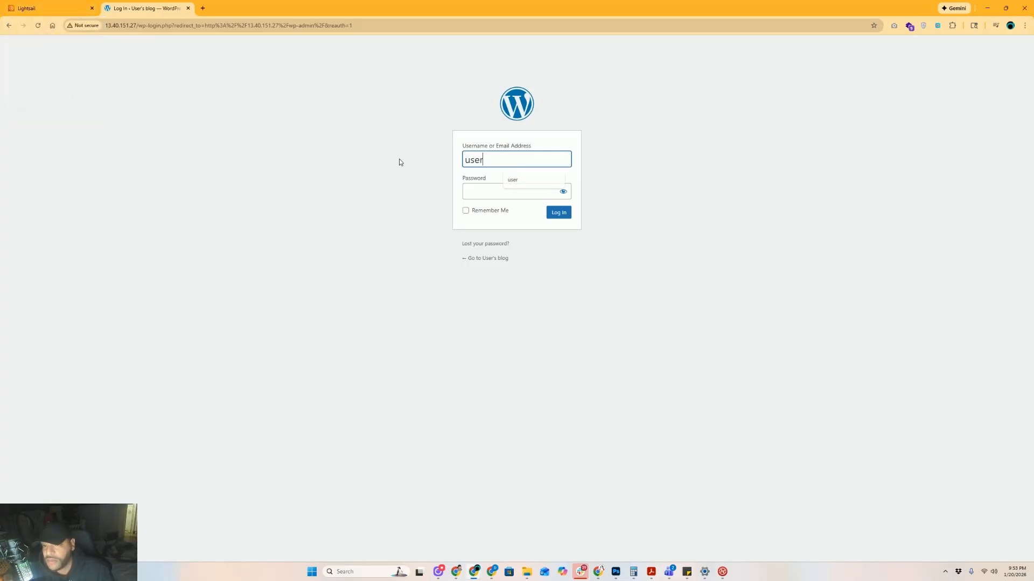
{"action": "left_click", "coordinate": [72, 11]}
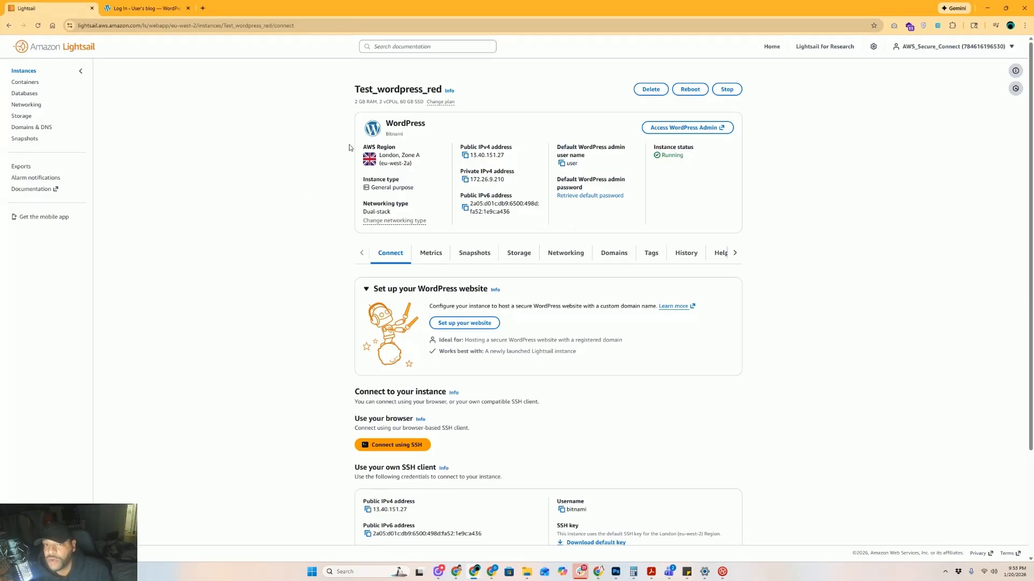
Step: Review the default admin credentials note on the instance page and launch browser-based SSH
{"action": "scroll", "coordinate": [472, 377], "scroll_direction": "down", "scroll_amount": 3}
{"action": "scroll", "coordinate": [291, 271], "scroll_direction": "up", "scroll_amount": 3}
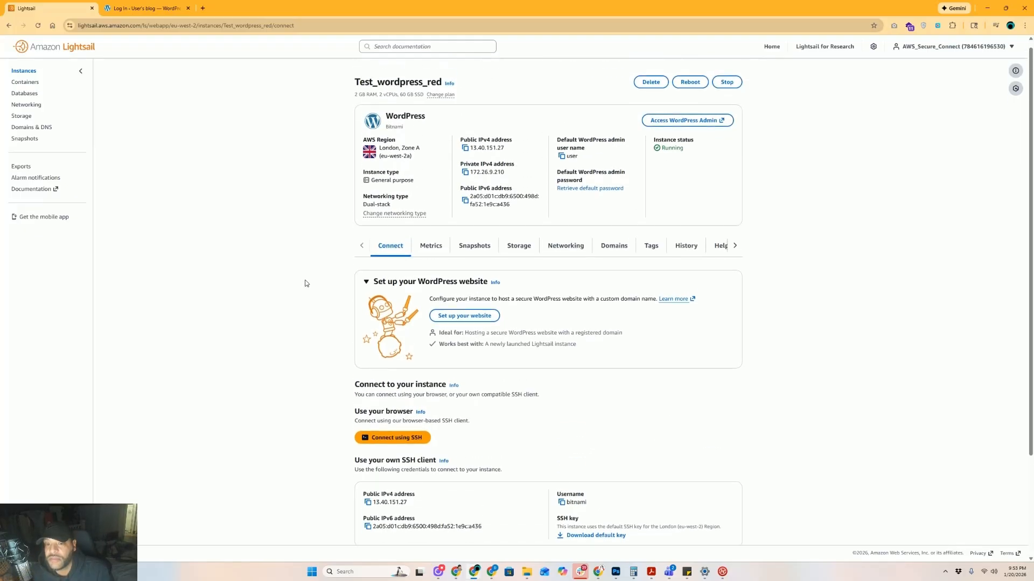
{"action": "scroll", "coordinate": [310, 279], "scroll_direction": "down", "scroll_amount": 3}
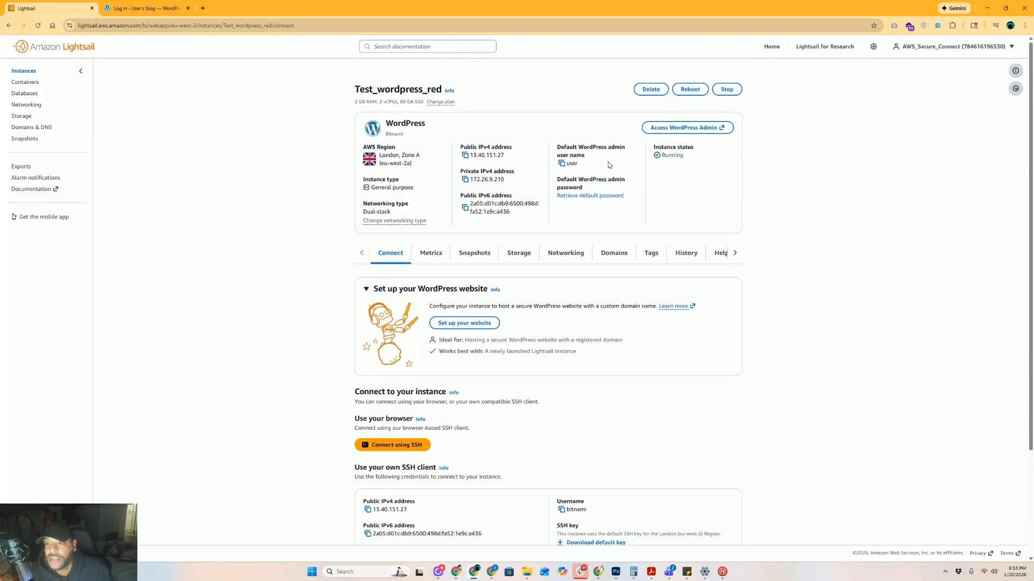
{"action": "left_click_drag", "start_coordinate": [557, 147], "coordinate": [631, 157]}
{"action": "left_click", "coordinate": [603, 170]}
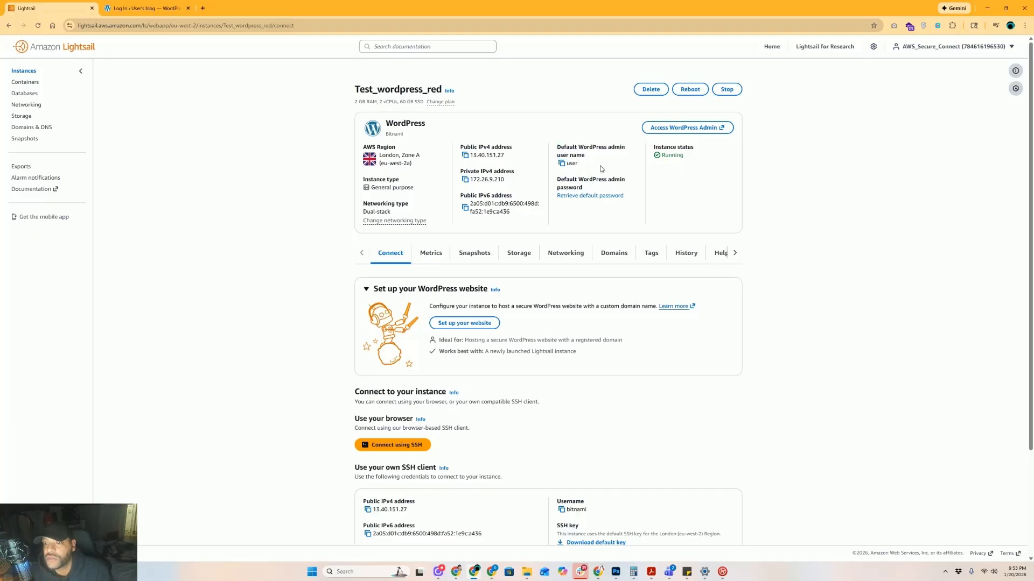
{"action": "scroll", "coordinate": [306, 221], "scroll_direction": "down", "scroll_amount": 2}
{"action": "scroll", "coordinate": [420, 232], "scroll_direction": "up", "scroll_amount": 2}
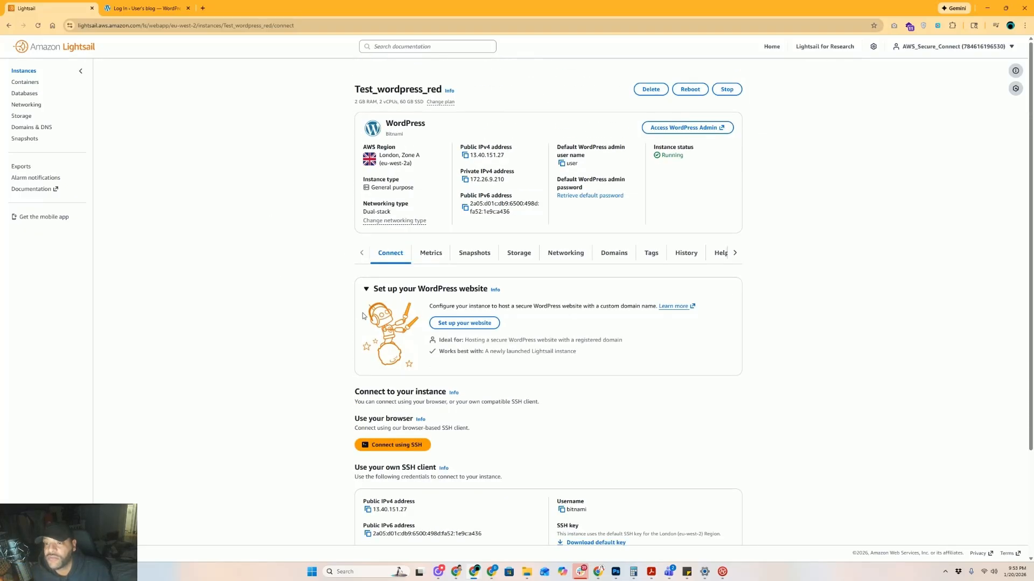
{"action": "left_click", "coordinate": [395, 449]}
Step: Run cat bitnami_application_password in the SSH terminal to print the admin password
{"action": "left_click_drag", "start_coordinate": [256, 6], "coordinate": [586, 90]}
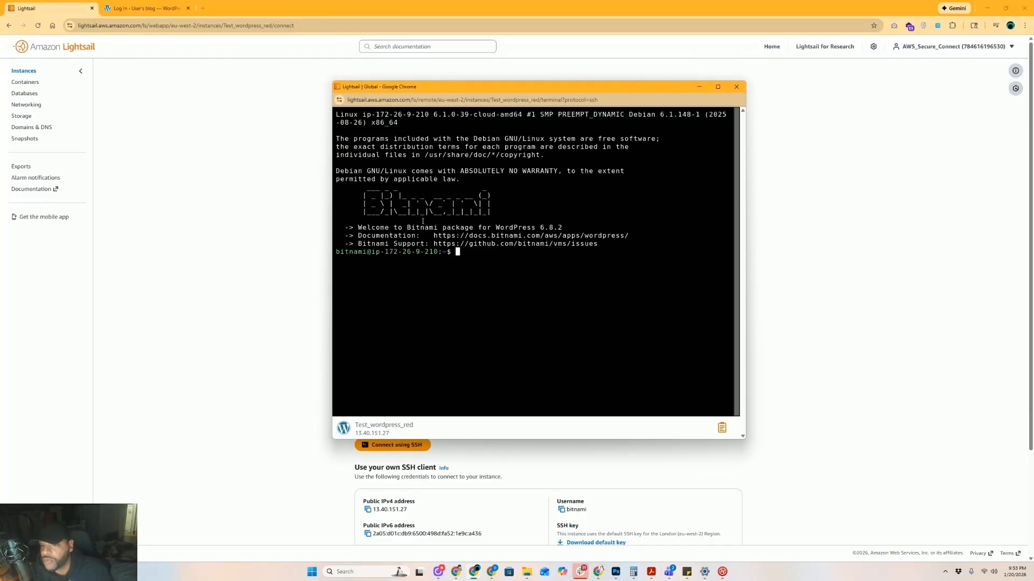
{"action": "type", "text": "cat"}
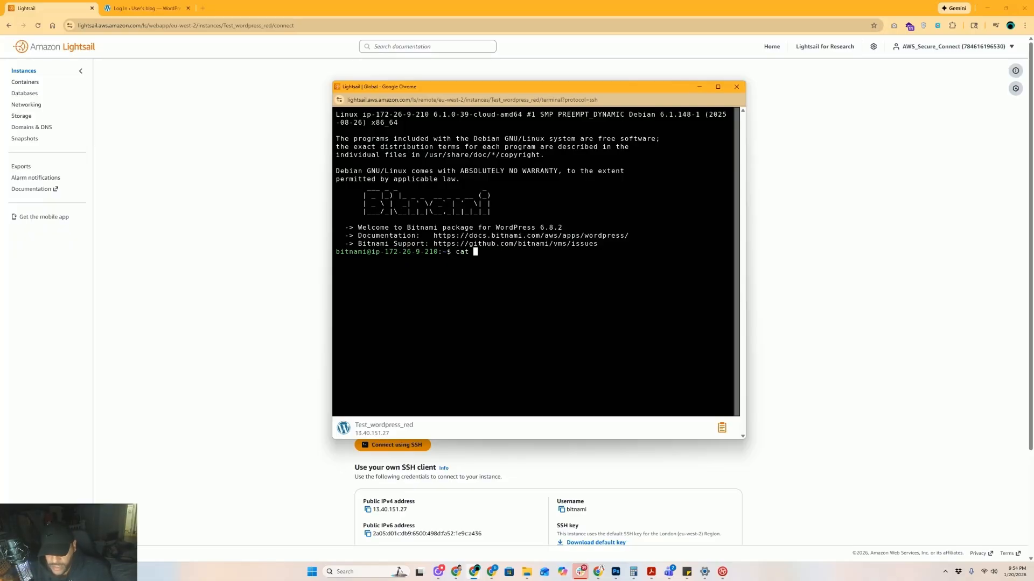
{"action": "type", "text": " bitanmi"}
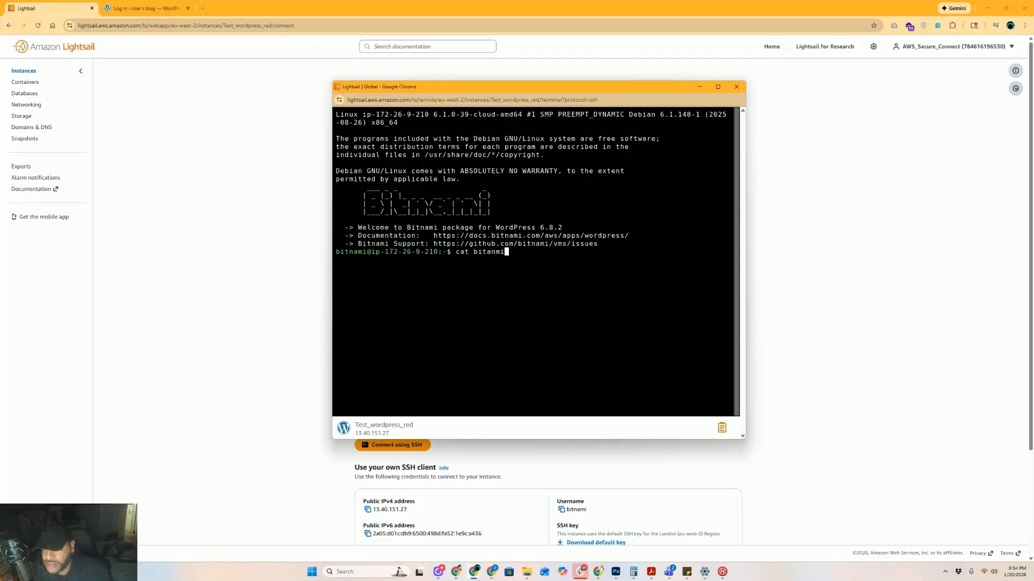
{"action": "key", "text": "BackSpace"}
{"action": "key", "text": "BackSpace"}
{"action": "key", "text": "BackSpace"}
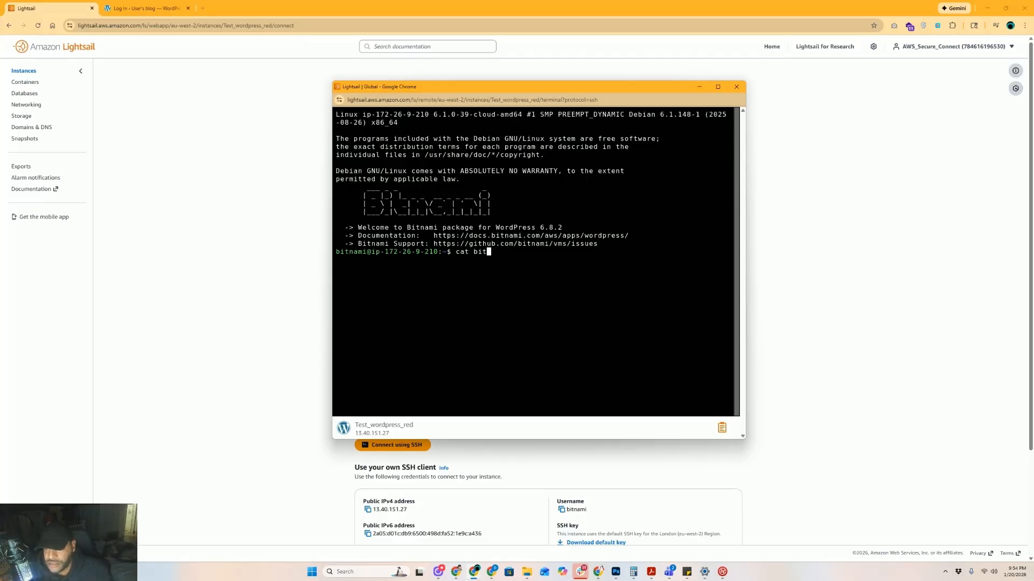
{"action": "type", "text": "nami"}
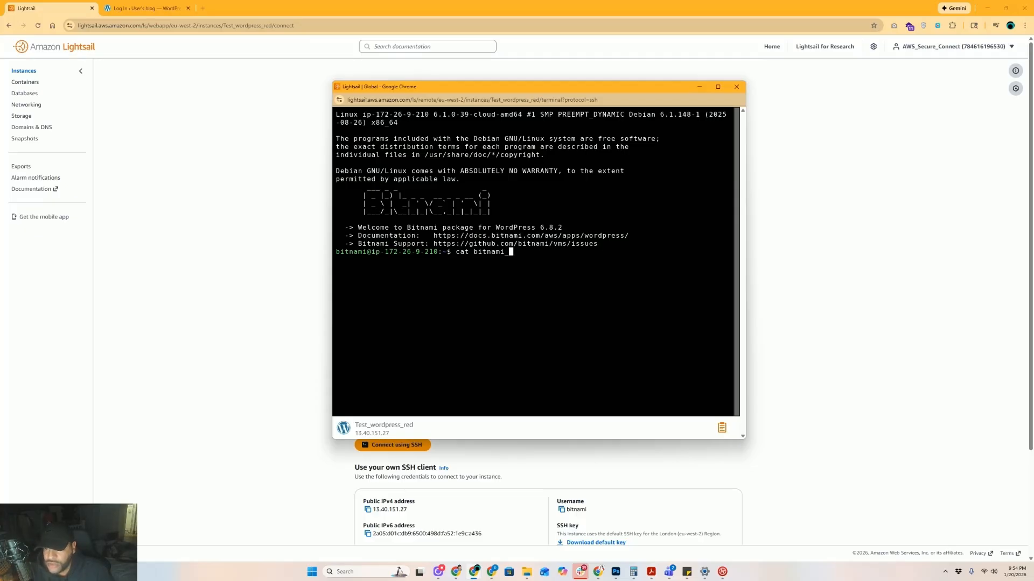
{"action": "type", "text": "_"}
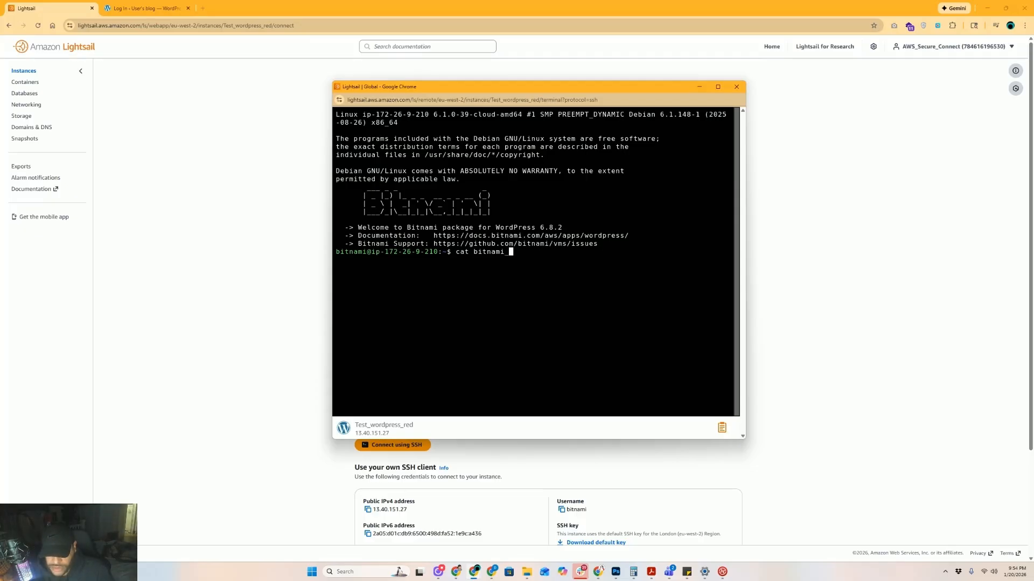
{"action": "type", "text": "applicat"}
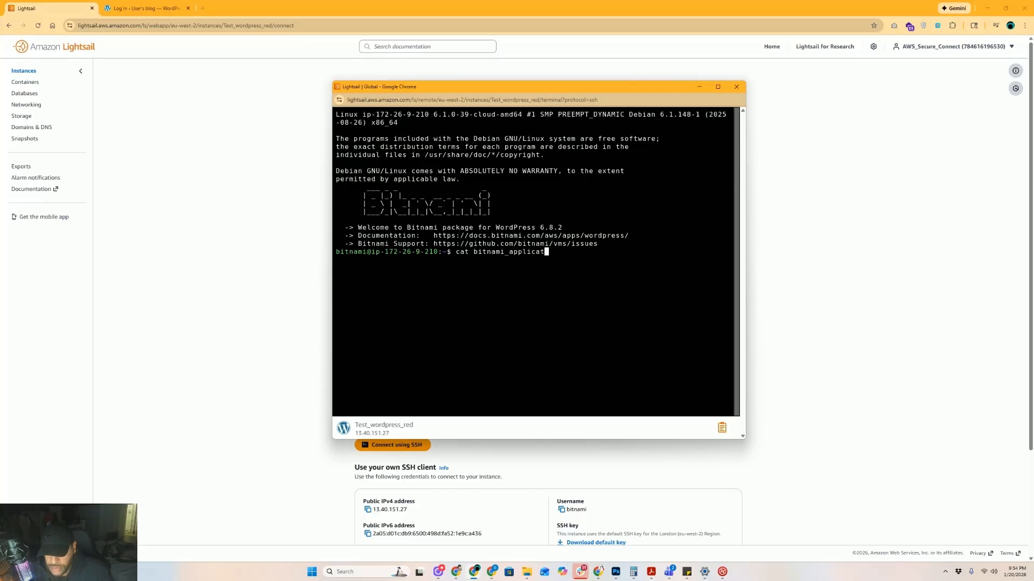
{"action": "type", "text": "ion"}
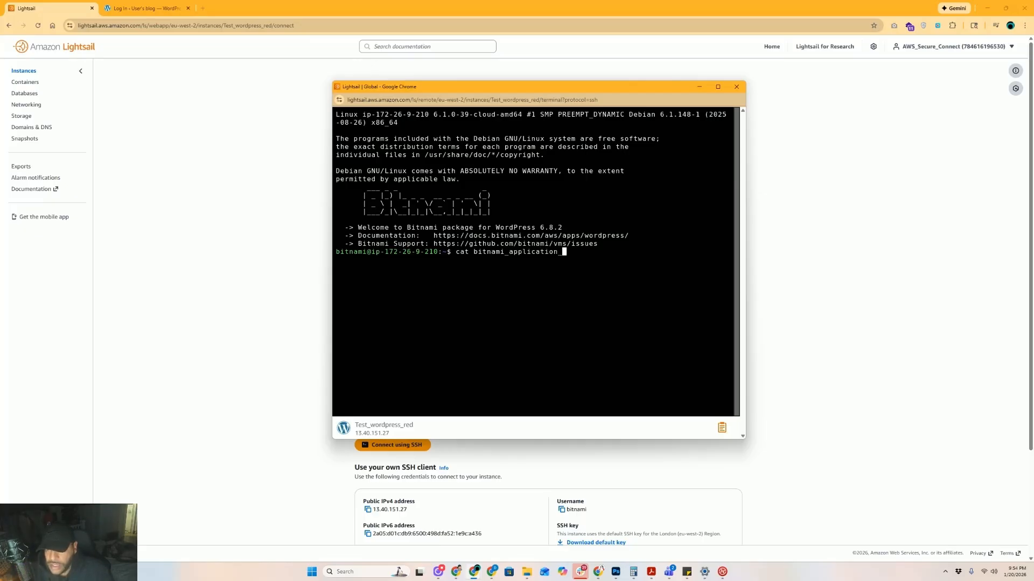
{"action": "type", "text": "_password"}
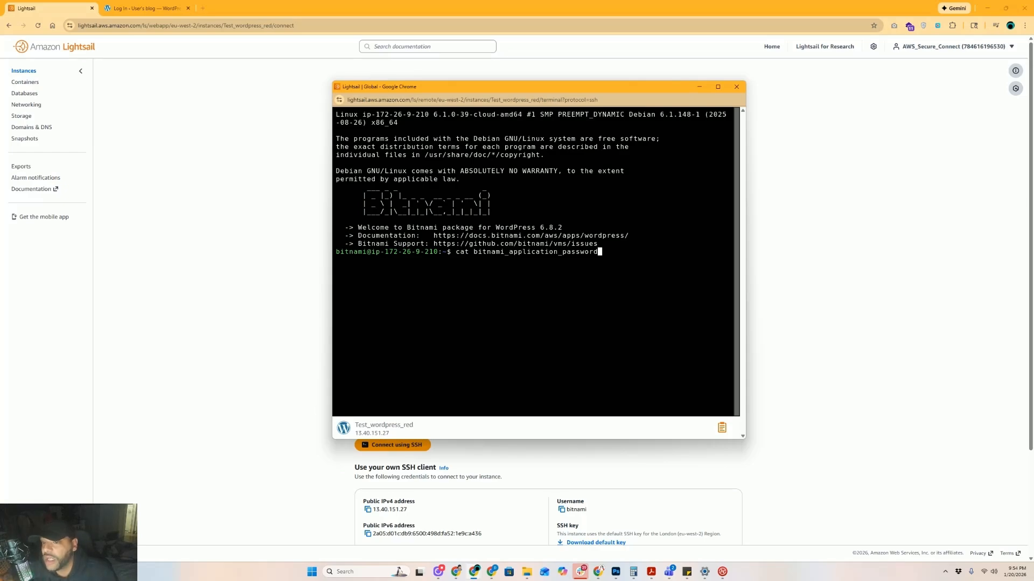
{"action": "key", "text": "Return"}
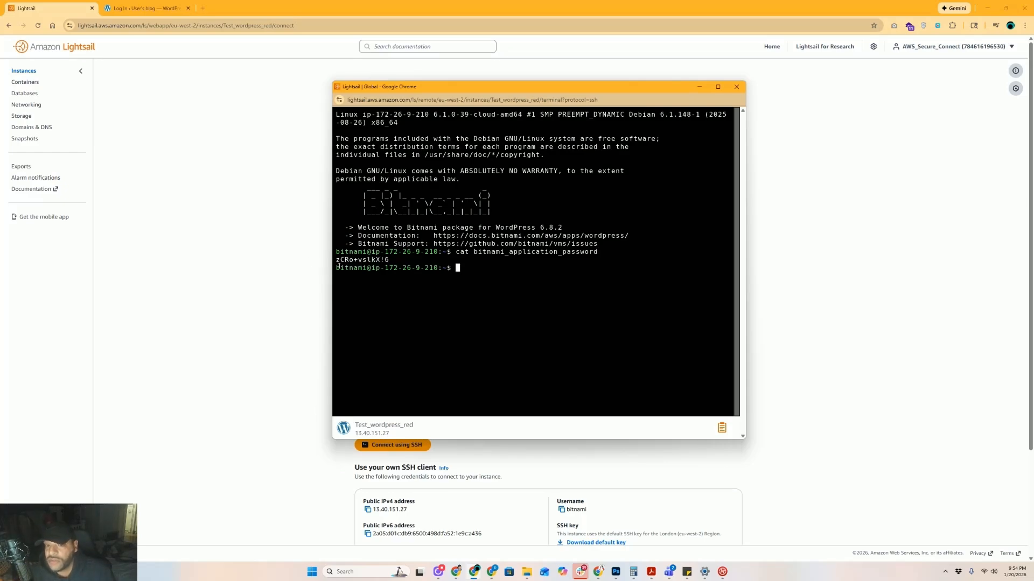
Step: Copy the printed password and close the SSH terminal
{"action": "left_click_drag", "start_coordinate": [388, 259], "coordinate": [336, 260]}
{"action": "right_click", "coordinate": [345, 260]}
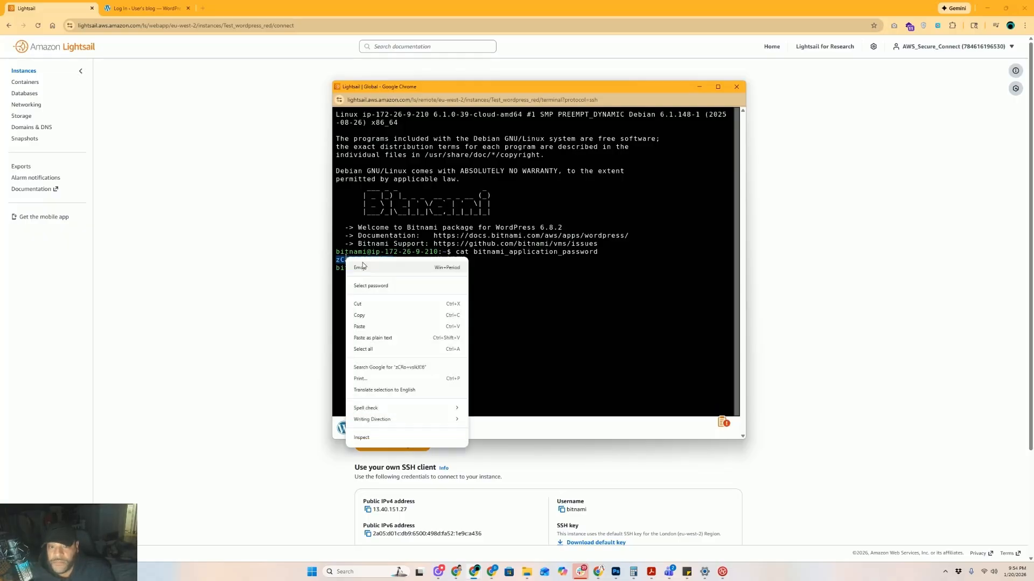
{"action": "left_click", "coordinate": [375, 266]}
{"action": "left_click", "coordinate": [376, 260]}
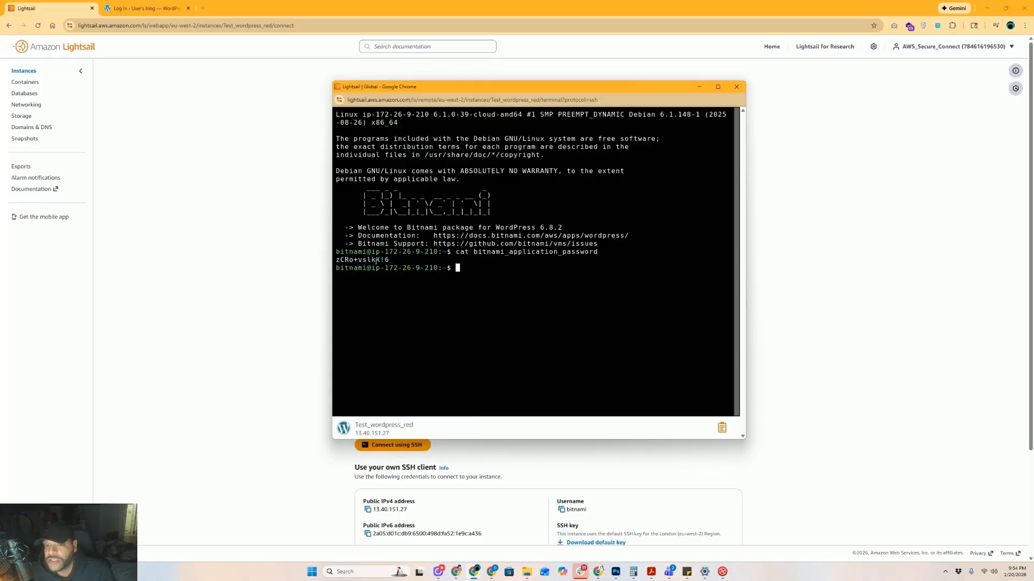
{"action": "left_click_drag", "start_coordinate": [389, 260], "coordinate": [337, 261]}
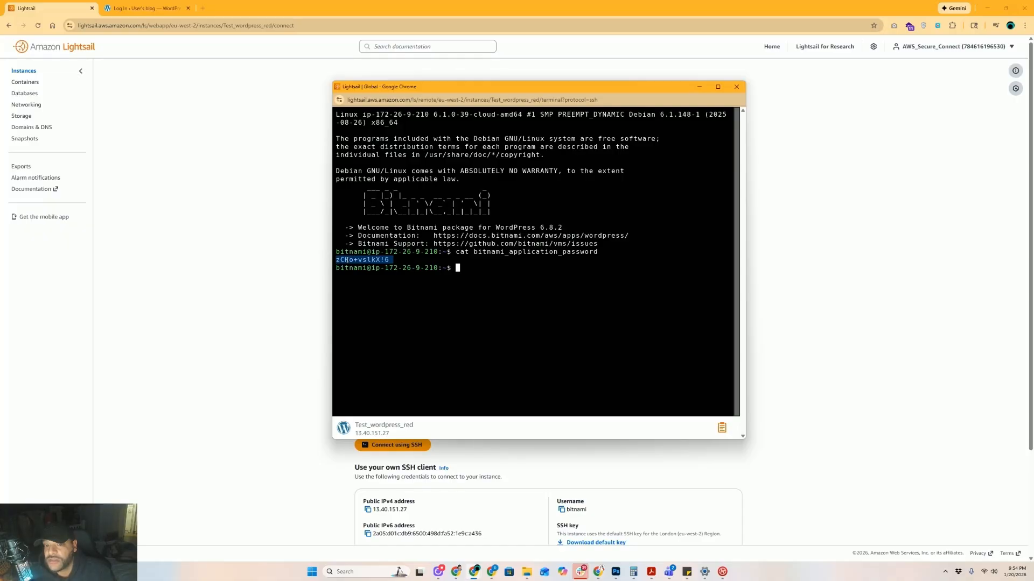
{"action": "right_click", "coordinate": [346, 260]}
{"action": "left_click", "coordinate": [374, 318]}
{"action": "left_click", "coordinate": [737, 87]}
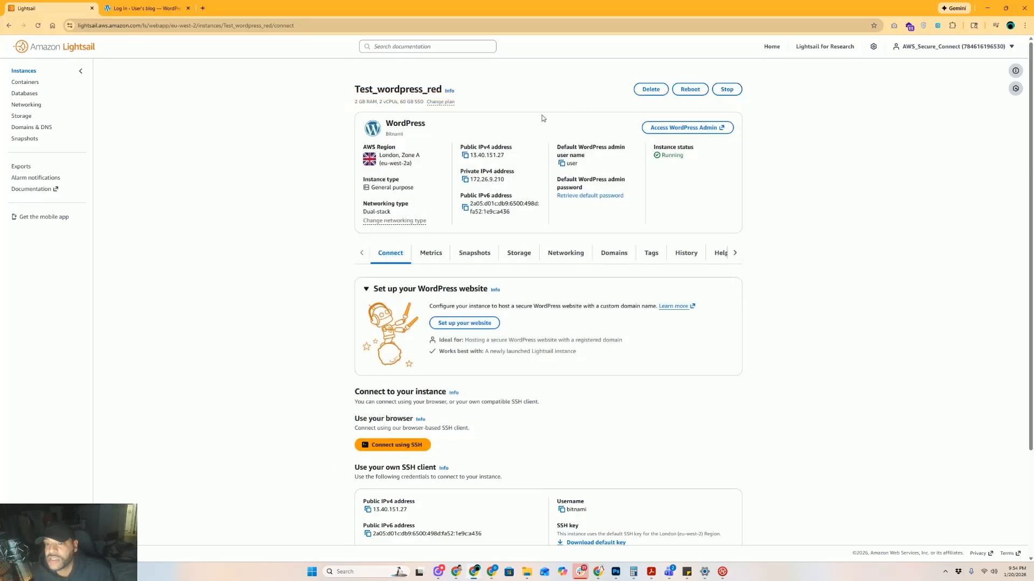
Step: Log in to WordPress with the pasted admin password and save the login in the browser
{"action": "left_click", "coordinate": [156, 12]}
{"action": "left_click", "coordinate": [481, 188]}
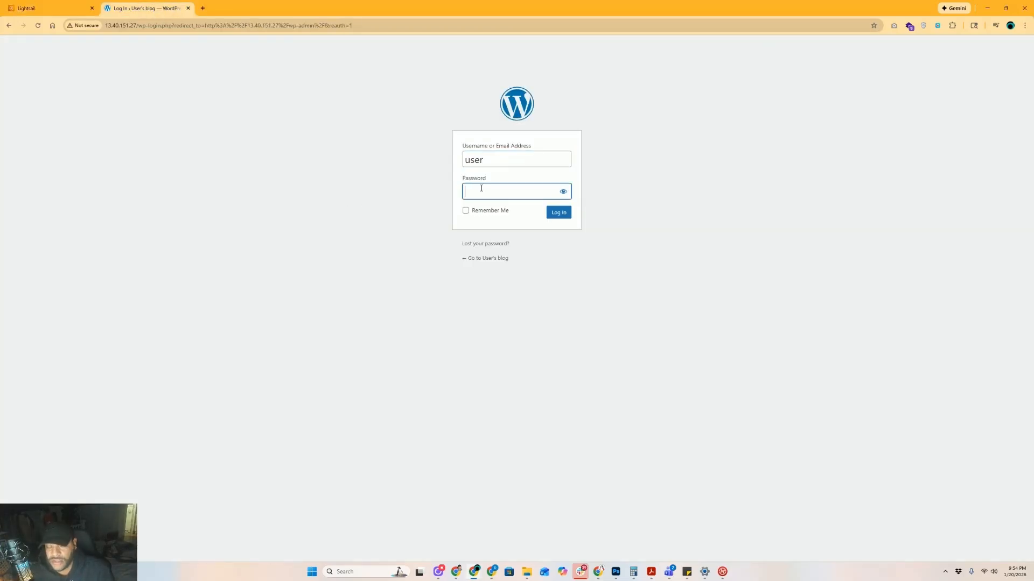
{"action": "key", "text": "ctrl+v"}
{"action": "left_click", "coordinate": [563, 192]}
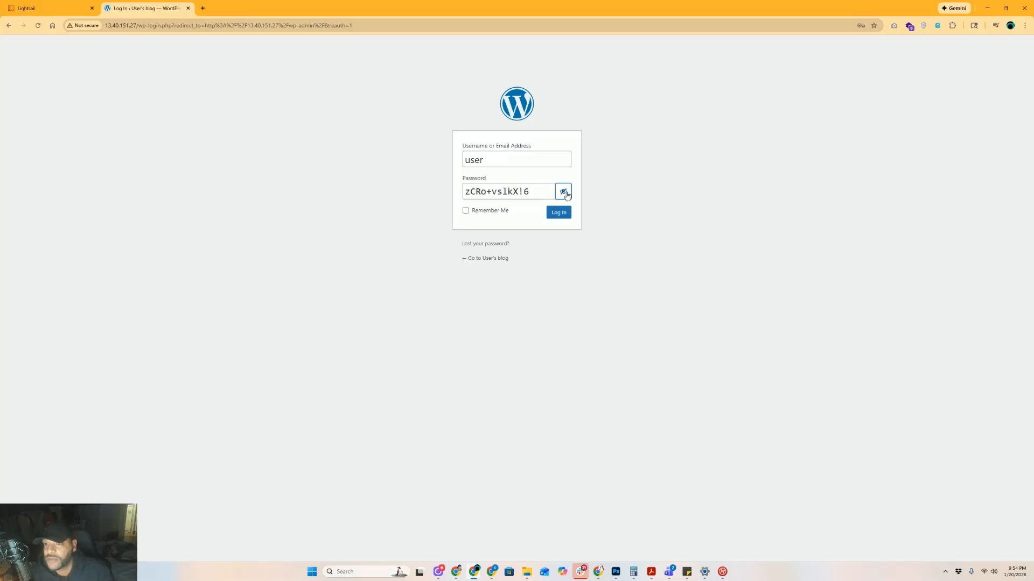
{"action": "left_click", "coordinate": [558, 212]}
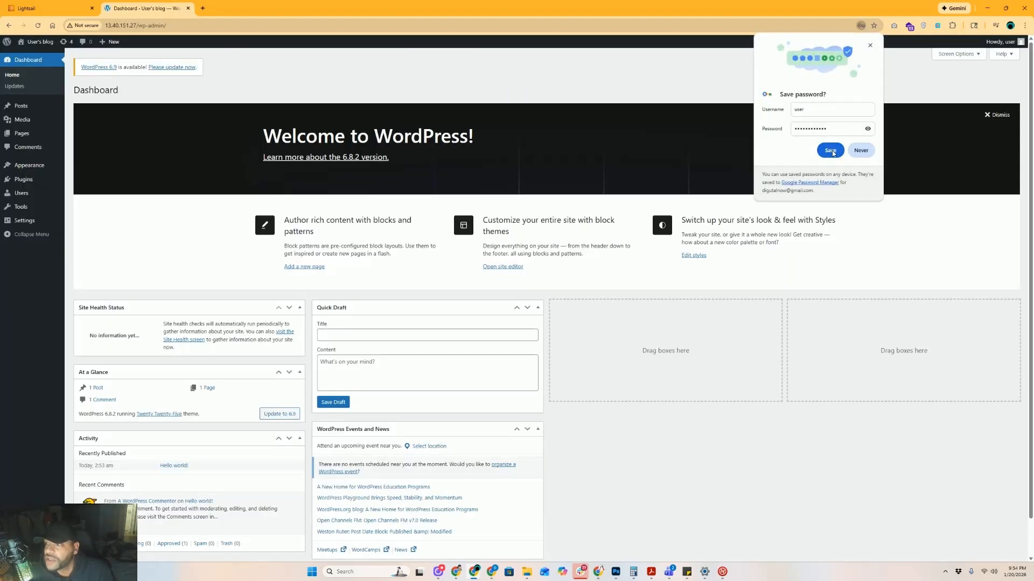
{"action": "left_click", "coordinate": [831, 150]}
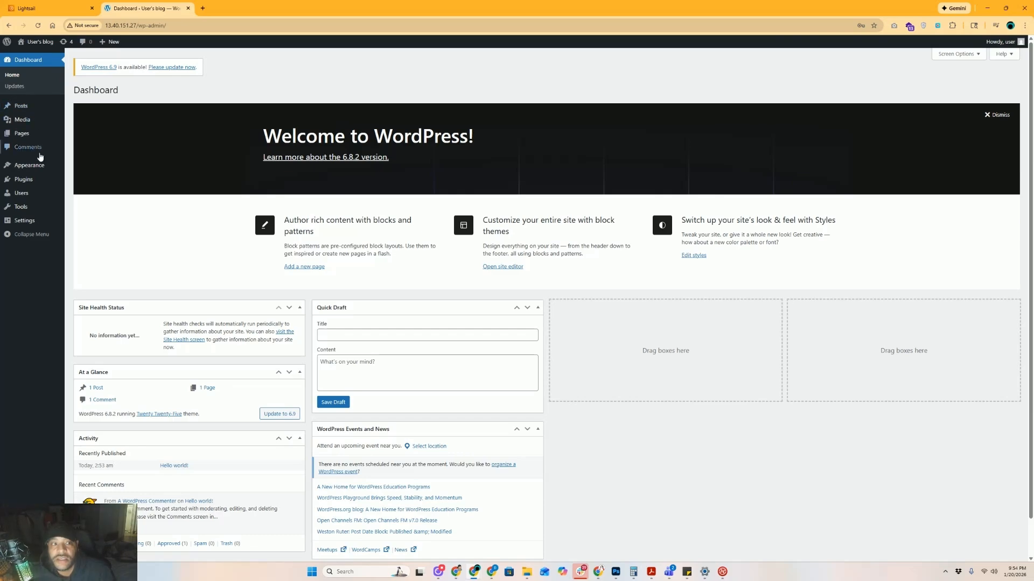
Step: Open the Users list, visit the blog front page, cut its URL, and return to Users
{"action": "mouse_move", "coordinate": [22, 192]}
{"action": "left_click", "coordinate": [81, 197]}
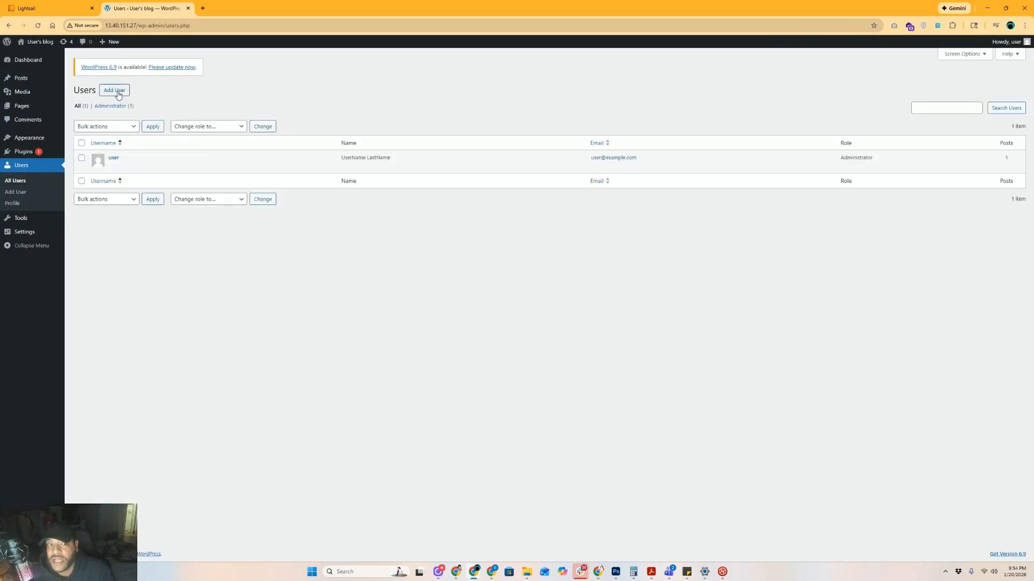
{"action": "left_click", "coordinate": [32, 55]}
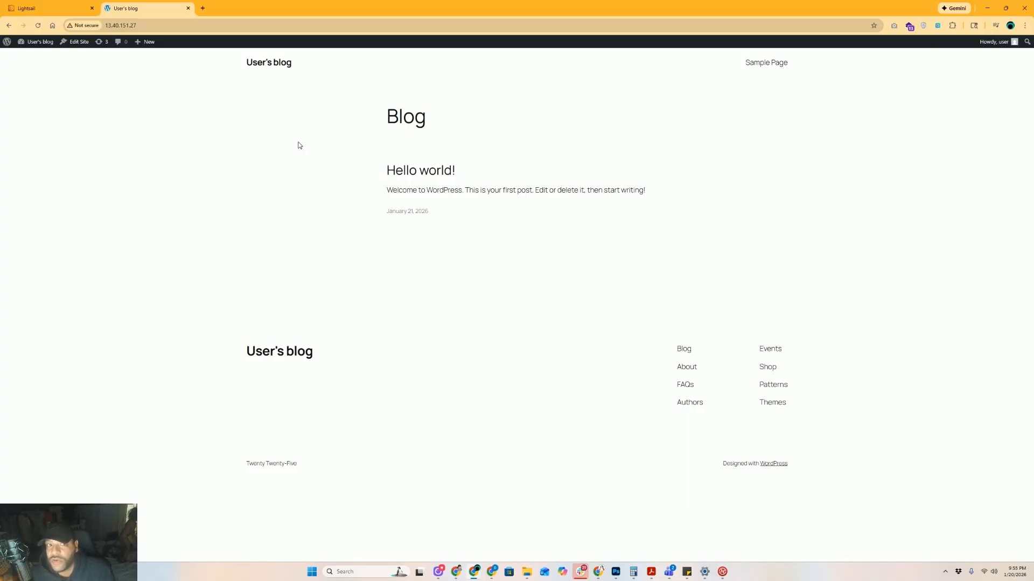
{"action": "left_click", "coordinate": [108, 25]}
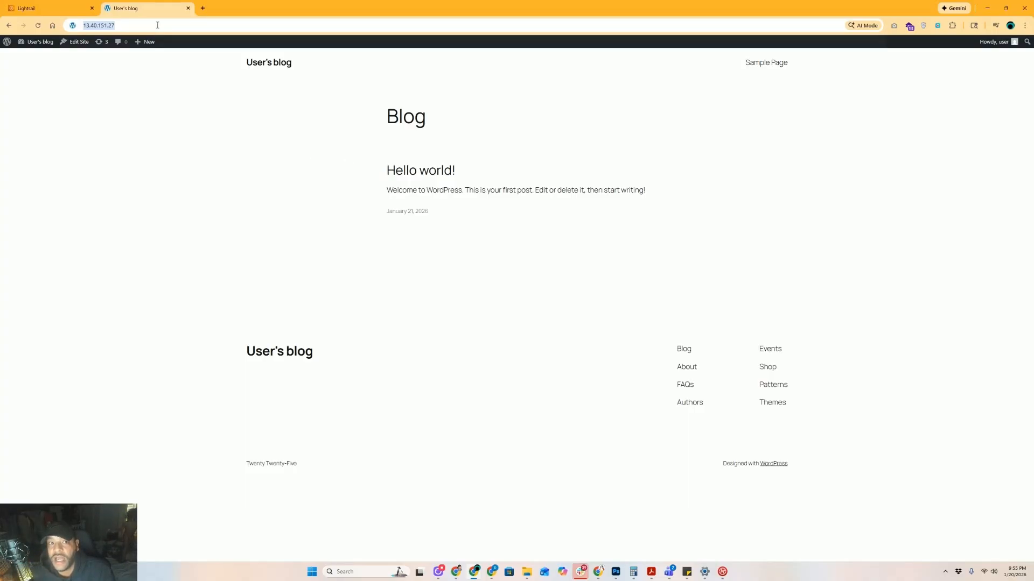
{"action": "right_click", "coordinate": [107, 26]}
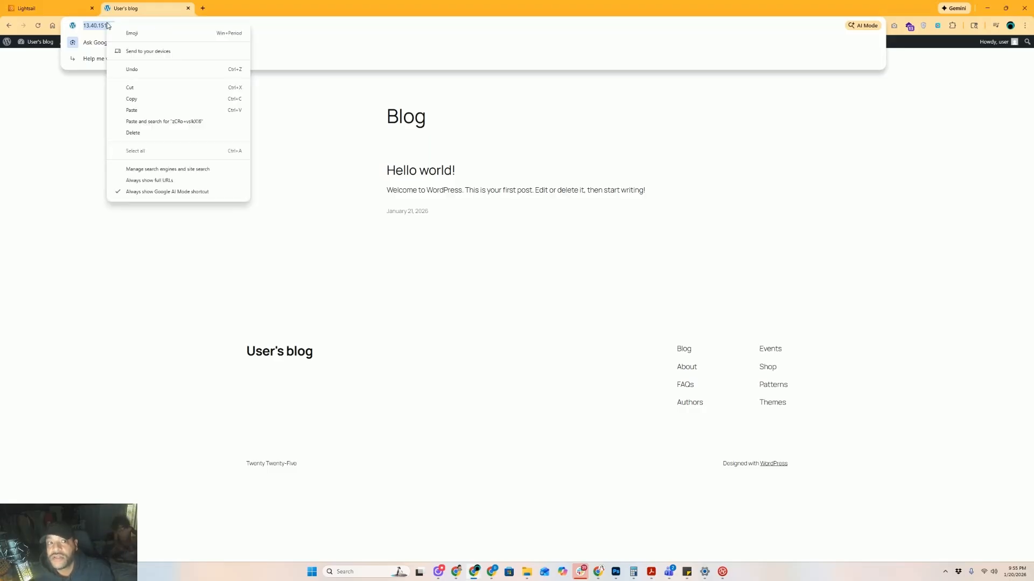
{"action": "left_click", "coordinate": [149, 89]}
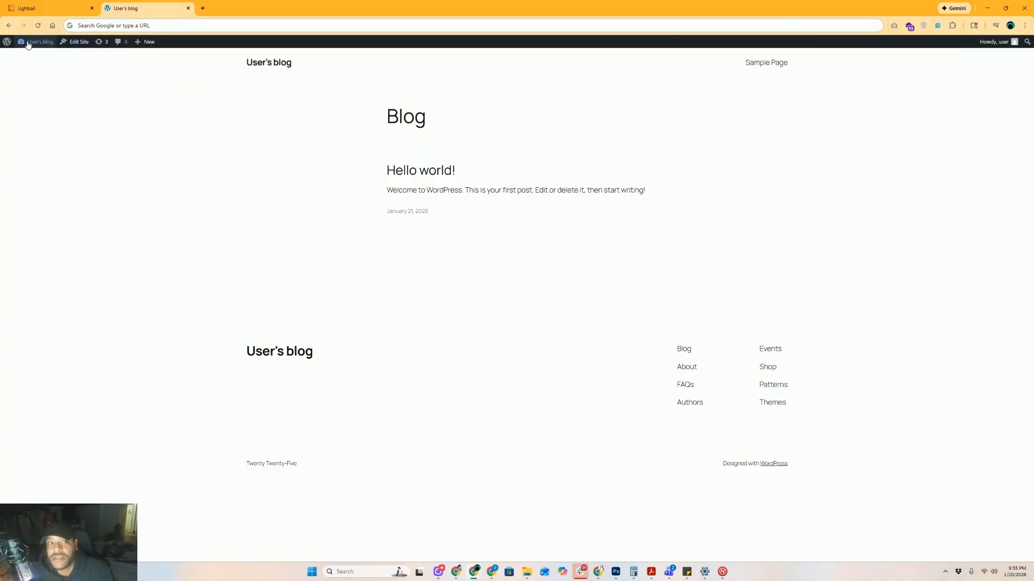
{"action": "left_click", "coordinate": [9, 25]}
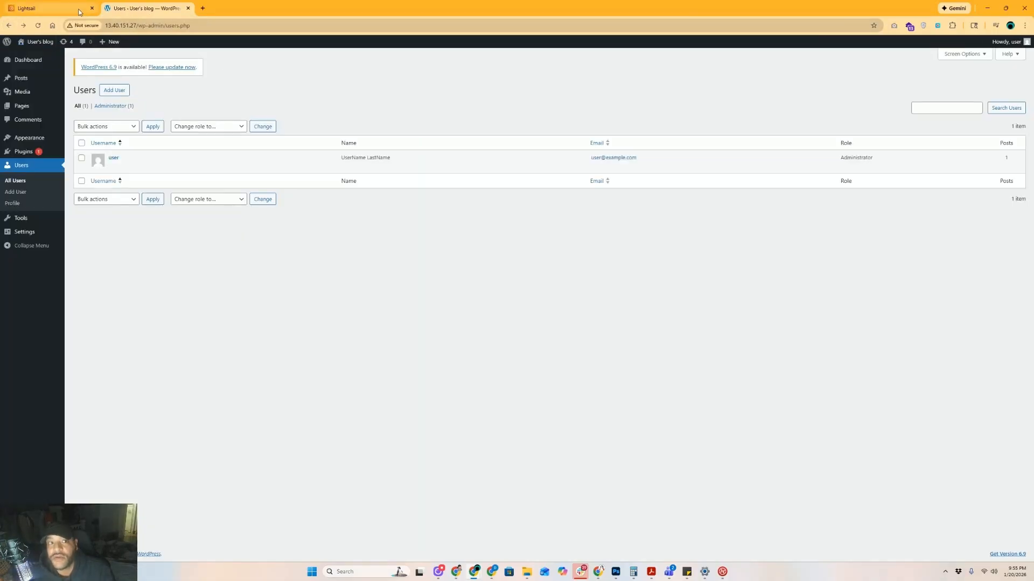
{"action": "left_click", "coordinate": [49, 9]}
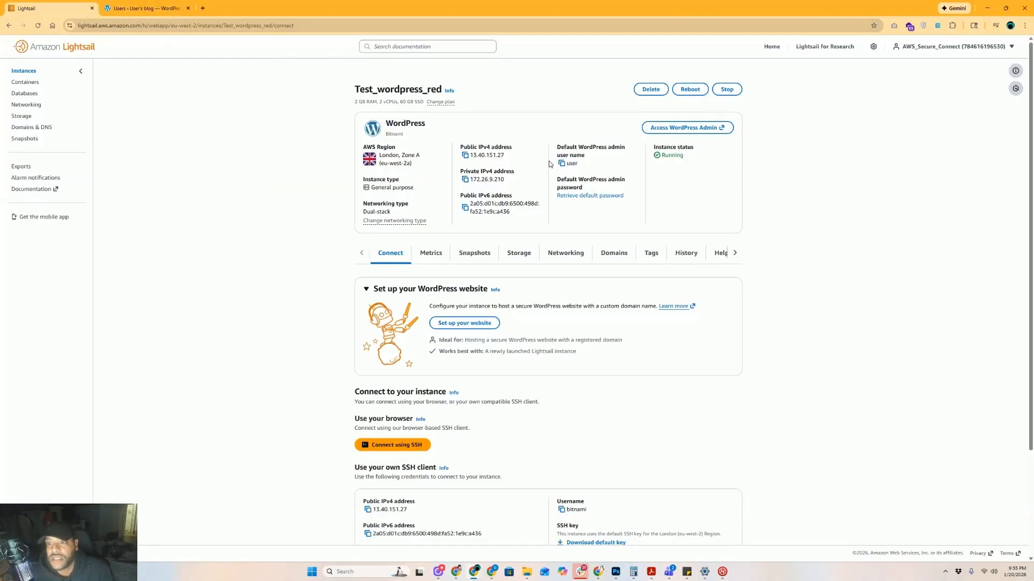
Step: Copy the public IPv4 address 13.40.151.27 and check the Cloudflare DNS records window
{"action": "left_click", "coordinate": [464, 156]}
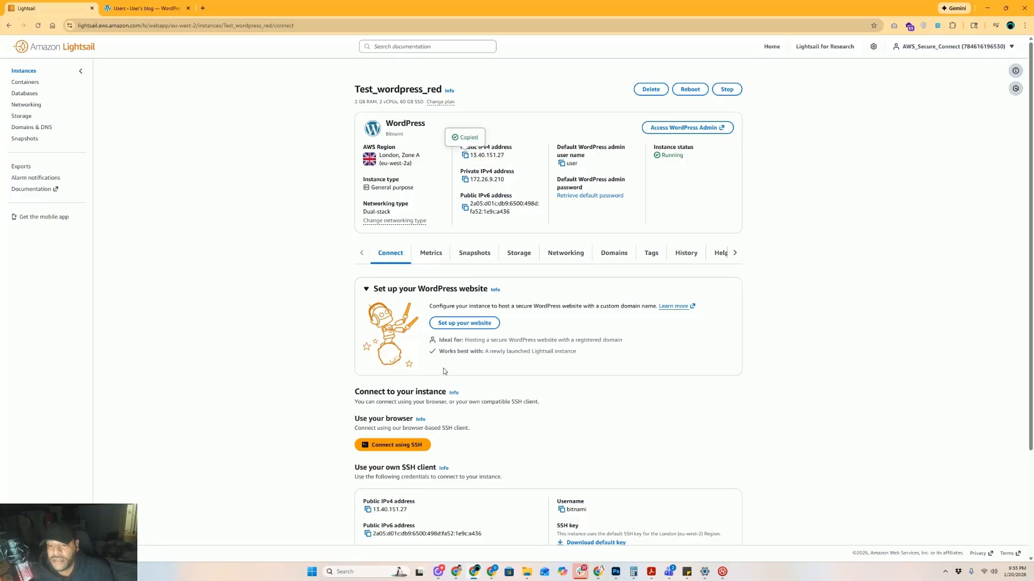
{"action": "mouse_move", "coordinate": [598, 571]}
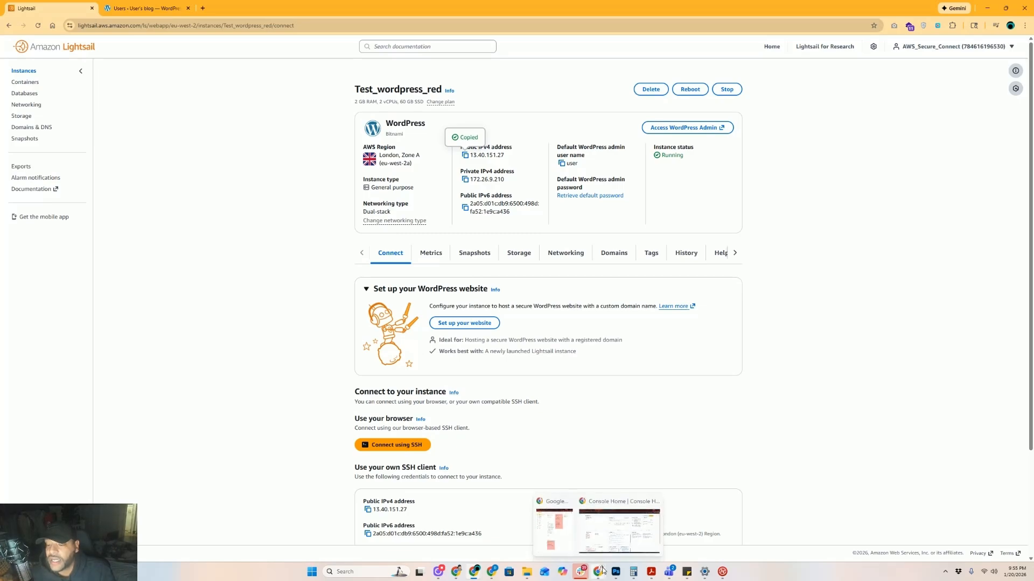
{"action": "left_click", "coordinate": [638, 529]}
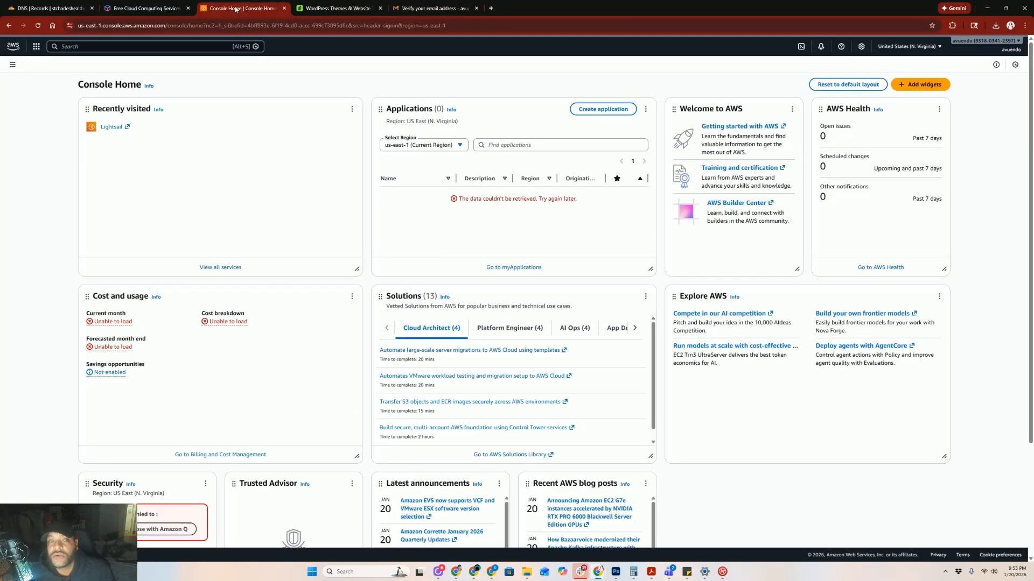
{"action": "left_click", "coordinate": [64, 8]}
{"action": "left_click", "coordinate": [186, 214]}
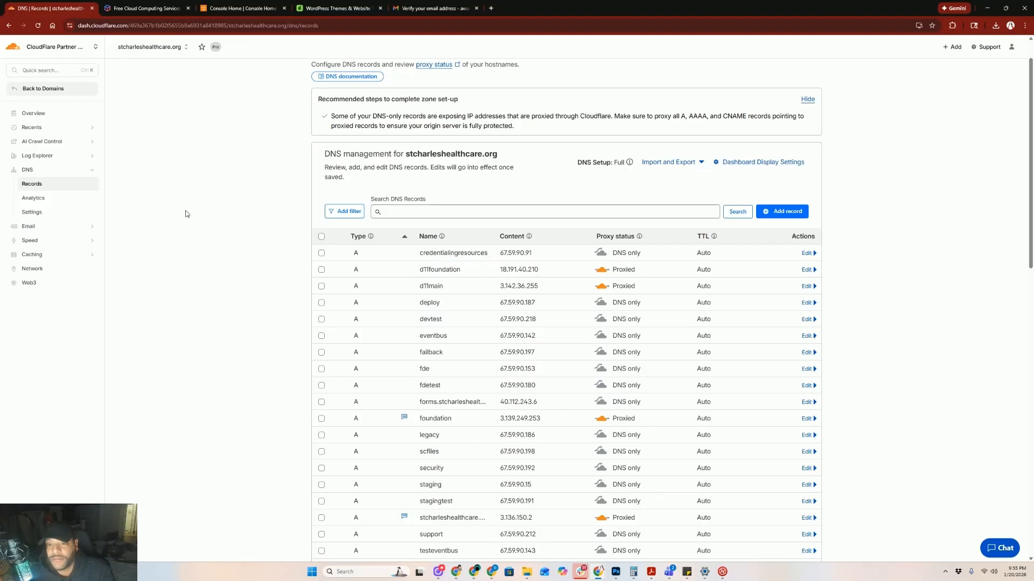
{"action": "scroll", "coordinate": [196, 223], "scroll_direction": "up", "scroll_amount": 1}
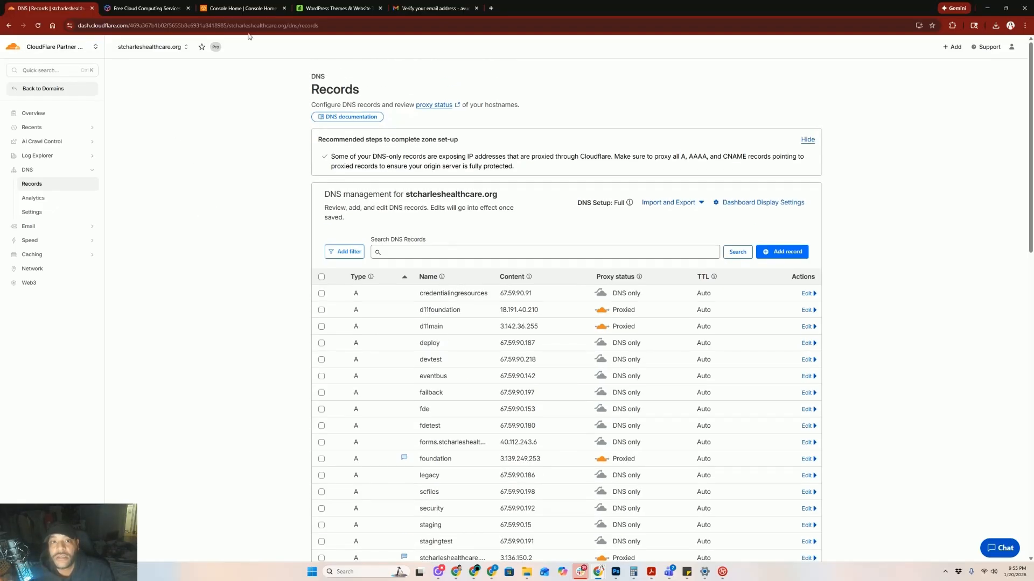
{"action": "left_click", "coordinate": [987, 8]}
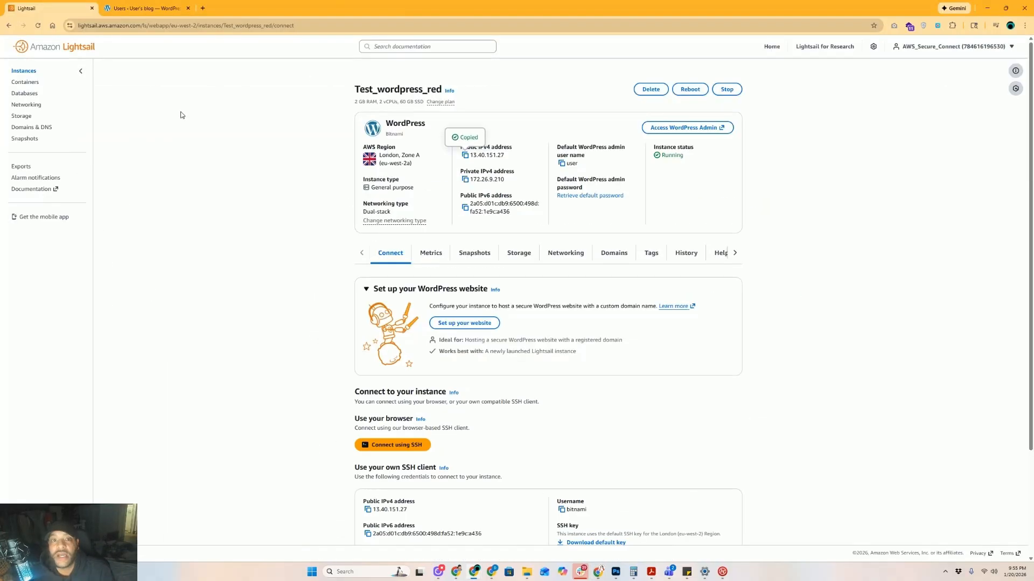
Step: Start entering cloudflare in a new tab's address bar
{"action": "left_click", "coordinate": [205, 9]}
{"action": "left_click", "coordinate": [215, 31]}
{"action": "type", "text": "cloudflare"}
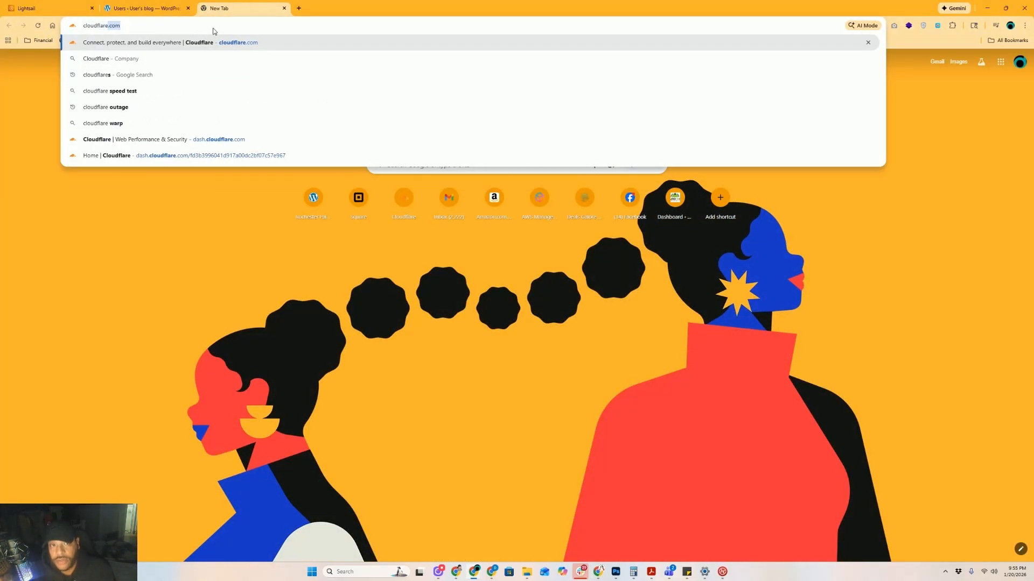
Step: Log in to Cloudflare, choose the domains account, and open avubrand.com from the Domains list
{"action": "key", "text": "Return"}
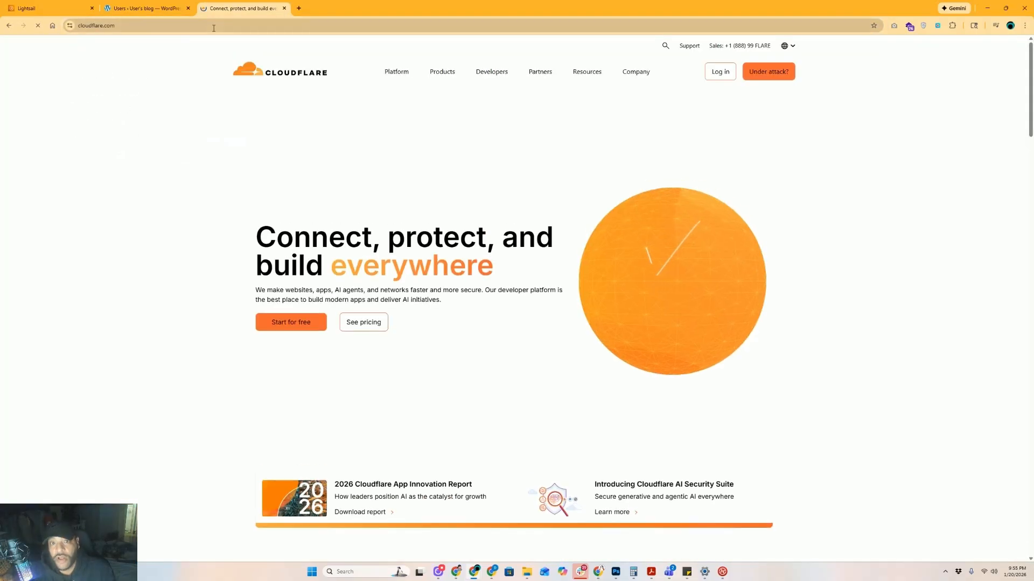
{"action": "left_click", "coordinate": [720, 71]}
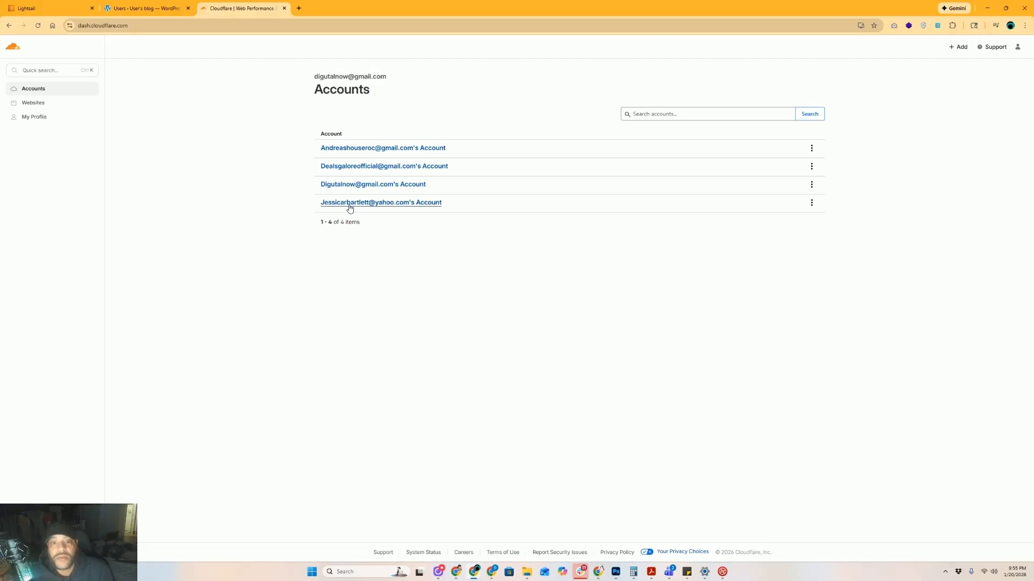
{"action": "left_click", "coordinate": [373, 185]}
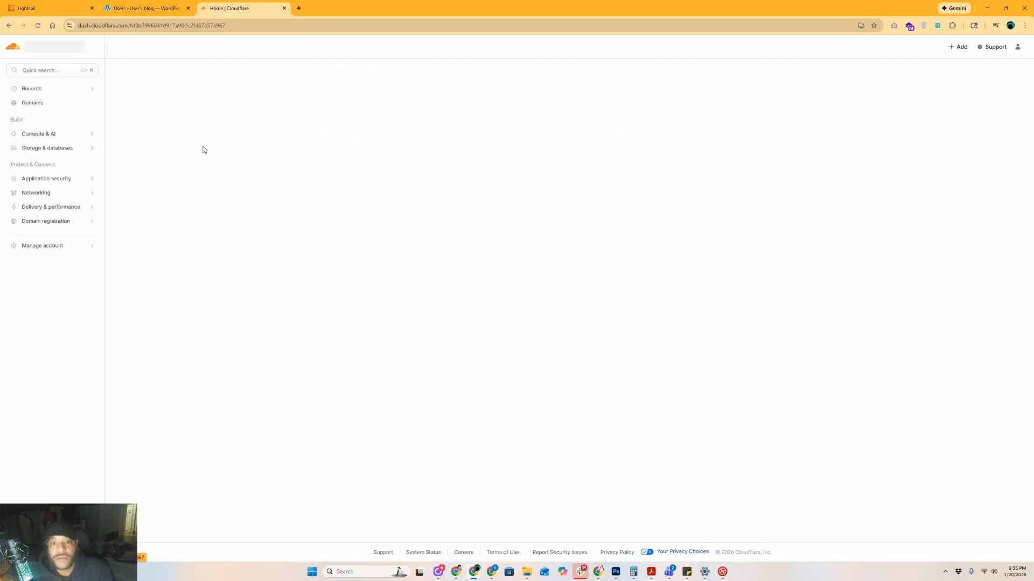
{"action": "left_click", "coordinate": [55, 131]}
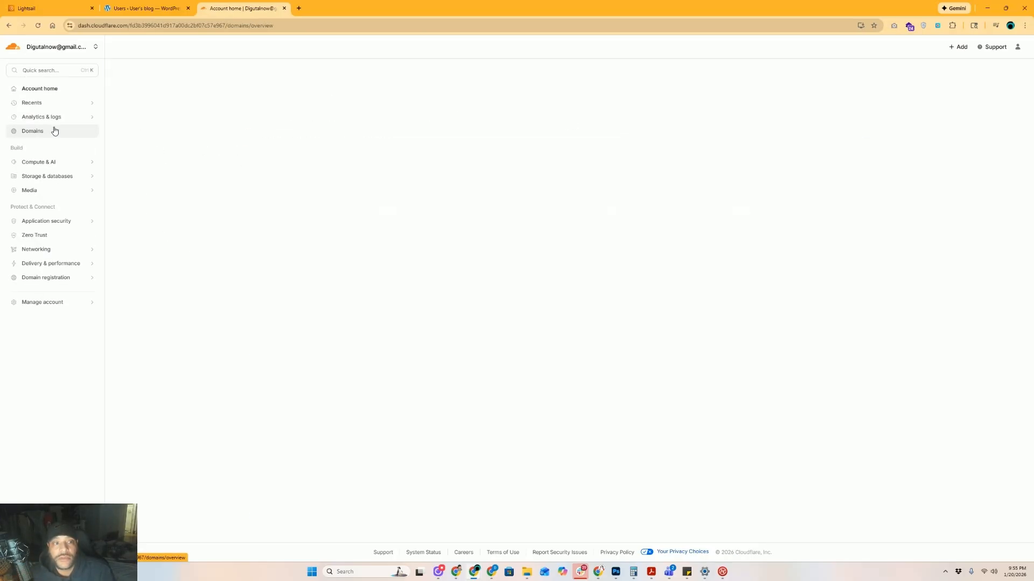
{"action": "scroll", "coordinate": [277, 207], "scroll_direction": "down", "scroll_amount": 2}
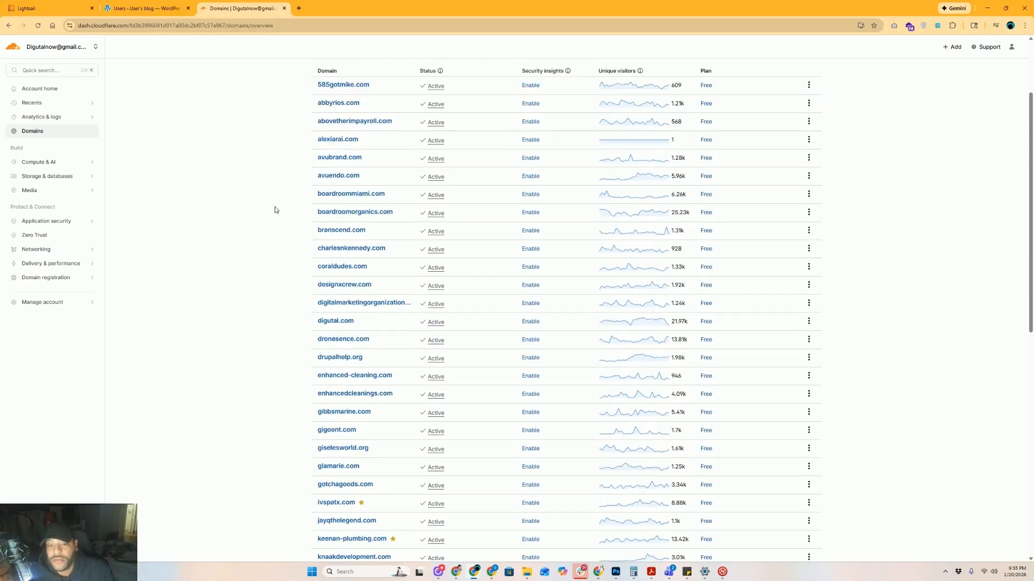
{"action": "scroll", "coordinate": [275, 210], "scroll_direction": "down", "scroll_amount": 5}
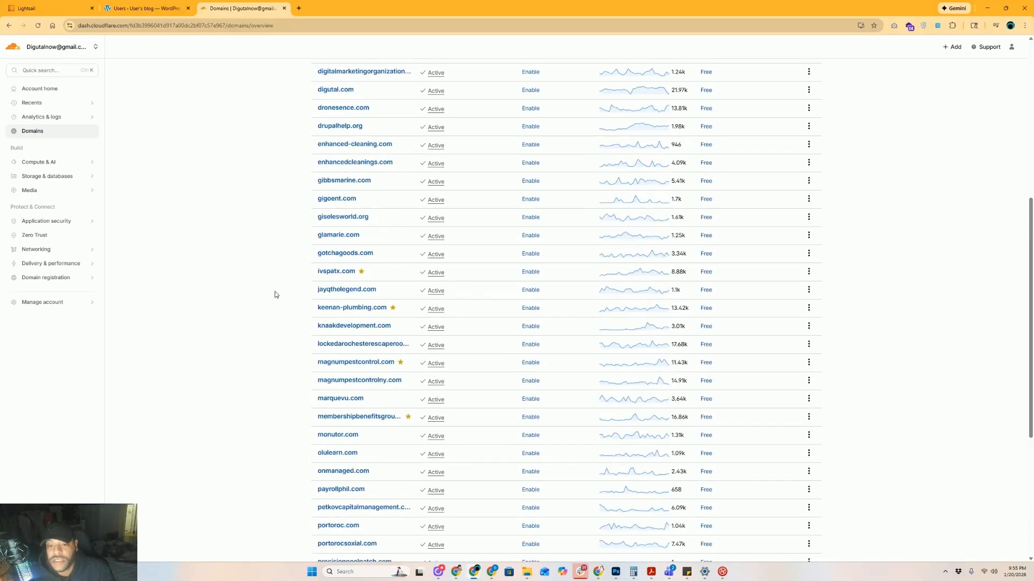
{"action": "scroll", "coordinate": [277, 285], "scroll_direction": "up", "scroll_amount": 7}
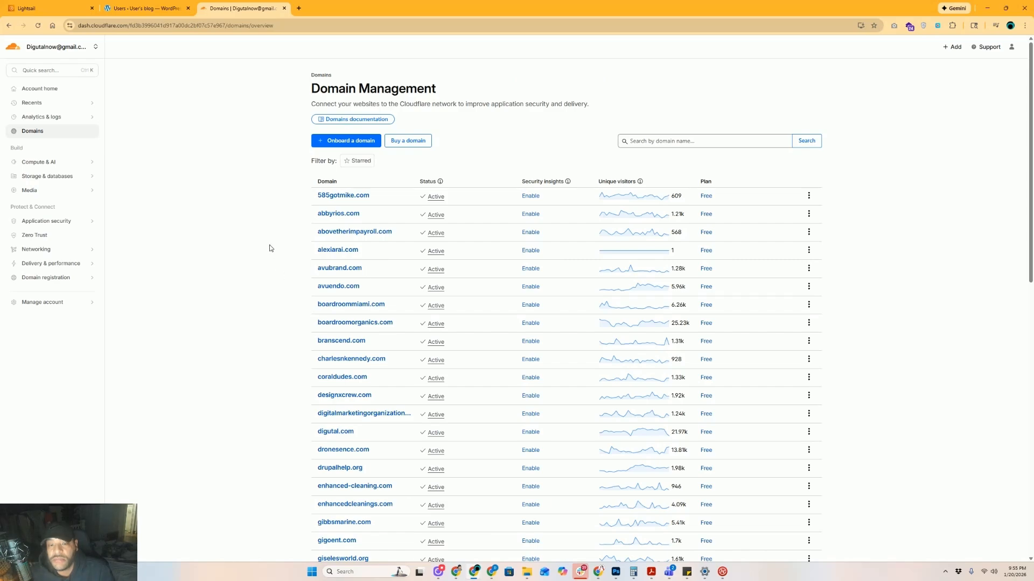
{"action": "left_click", "coordinate": [338, 268]}
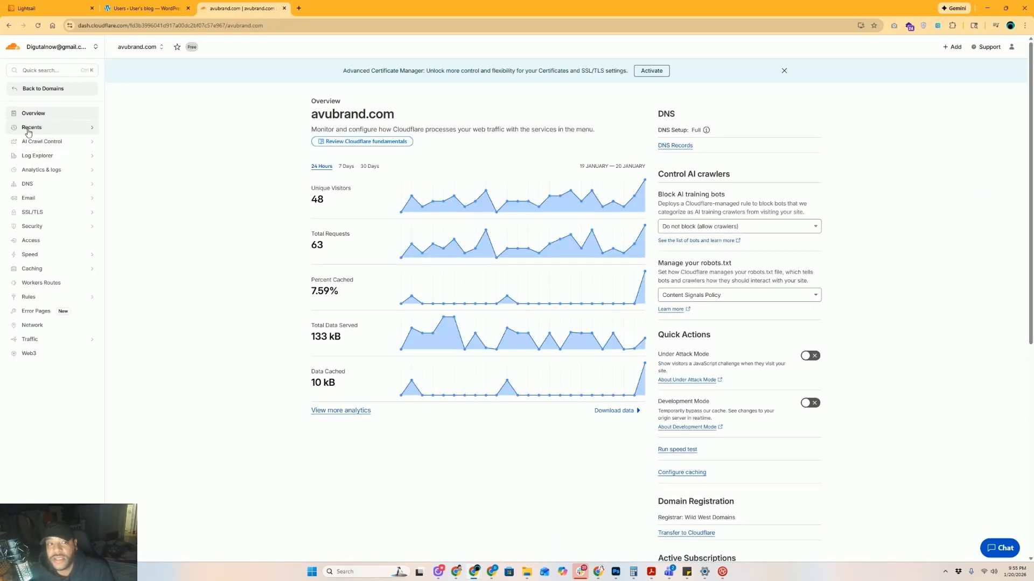
Step: Open avubrand.com's DNS records, glancing at the Rules overview along the way
{"action": "left_click", "coordinate": [51, 184]}
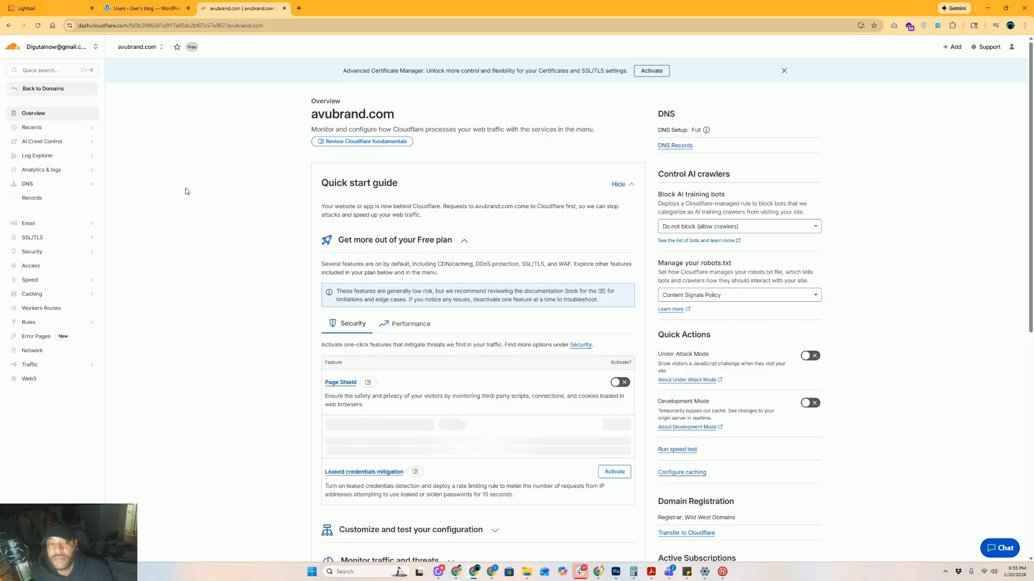
{"action": "left_click", "coordinate": [67, 202]}
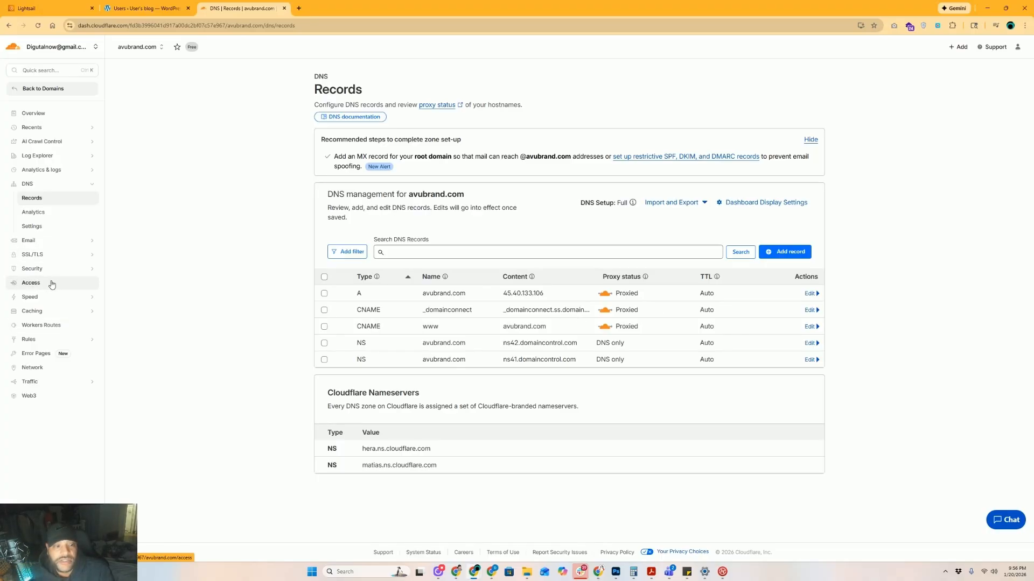
{"action": "left_click", "coordinate": [46, 340]}
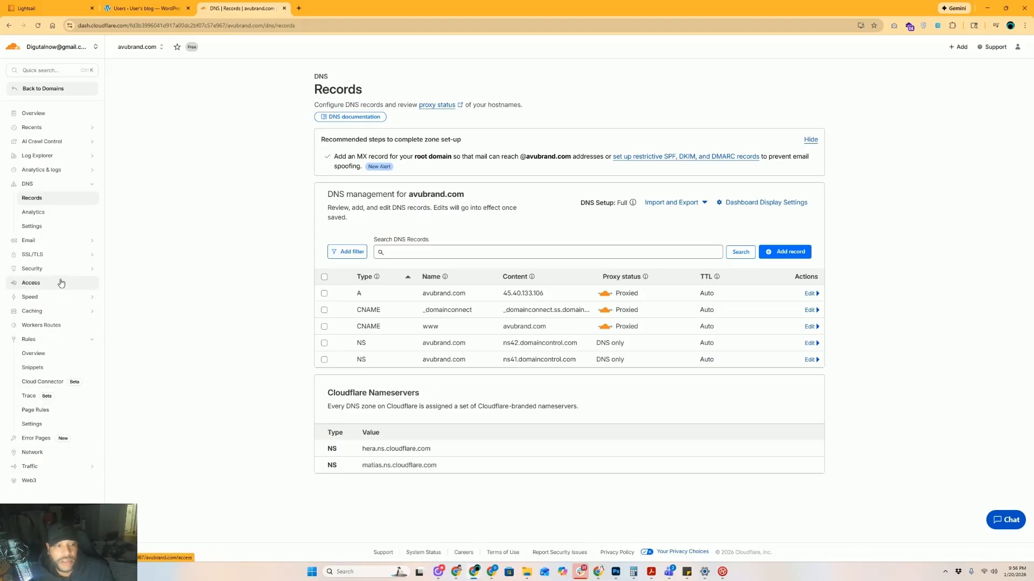
{"action": "left_click", "coordinate": [48, 360]}
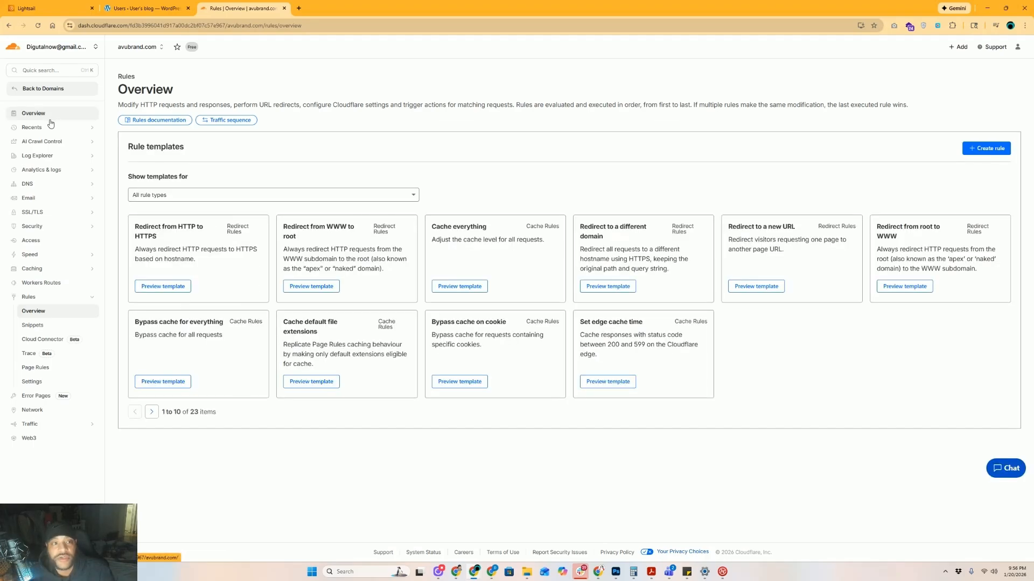
{"action": "left_click", "coordinate": [33, 183]}
{"action": "left_click", "coordinate": [48, 203]}
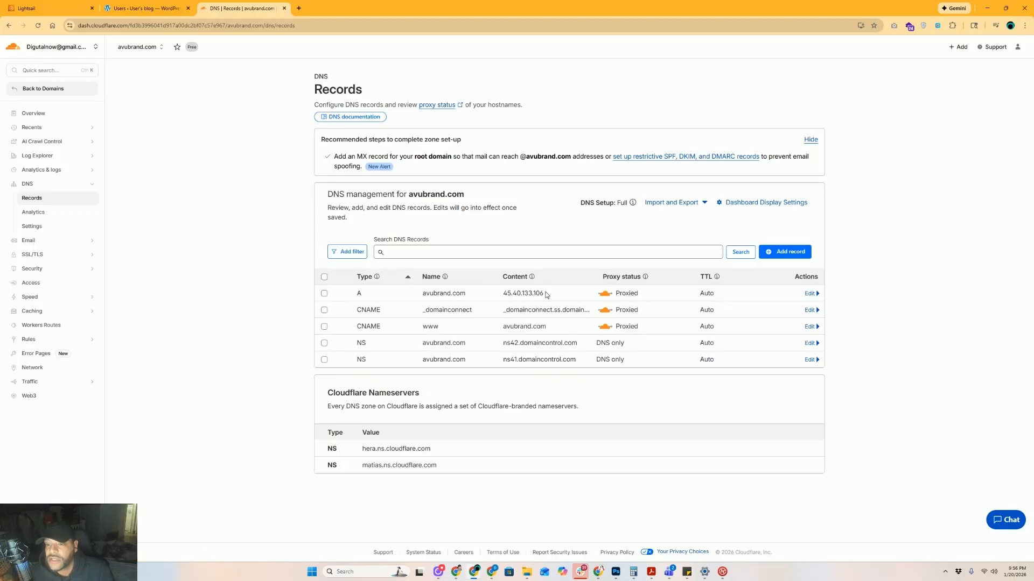
Step: Check the A record's IP 45.40.133.106 in a new tab, then open the A record for editing
{"action": "double_click", "coordinate": [526, 292]}
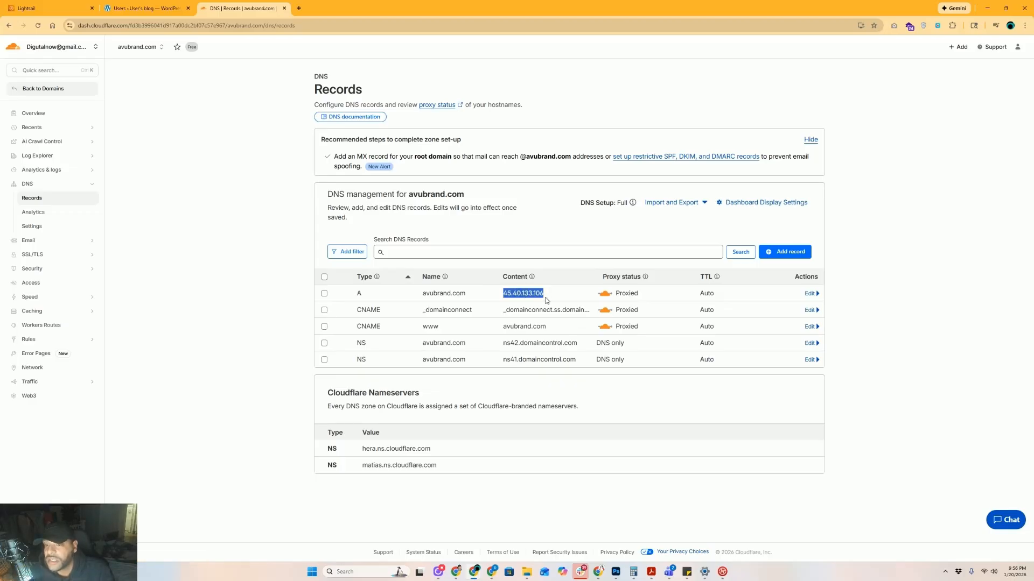
{"action": "right_click", "coordinate": [535, 299]}
{"action": "left_click", "coordinate": [560, 327]}
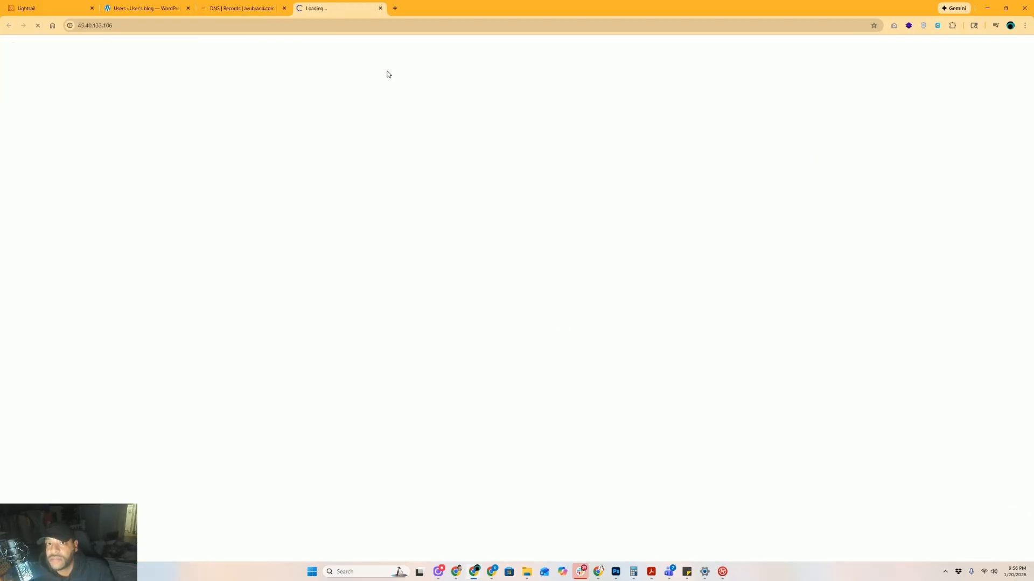
{"action": "left_click", "coordinate": [380, 8]}
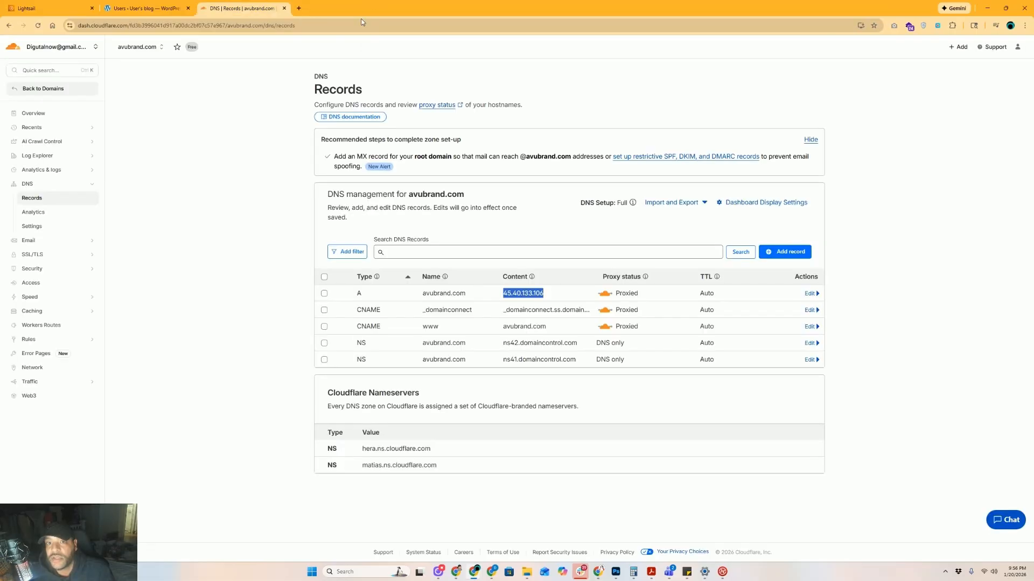
{"action": "left_click", "coordinate": [809, 293]}
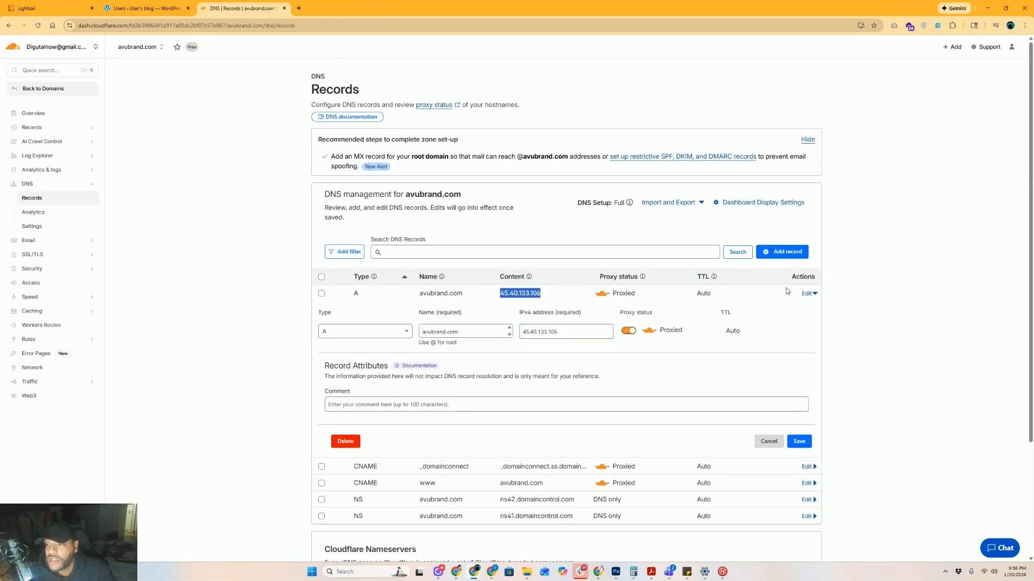
Step: Change the A record's IP from 45.40.133.106 to 13.40.151.27, comment it 'new server', and save
{"action": "left_click", "coordinate": [812, 294]}
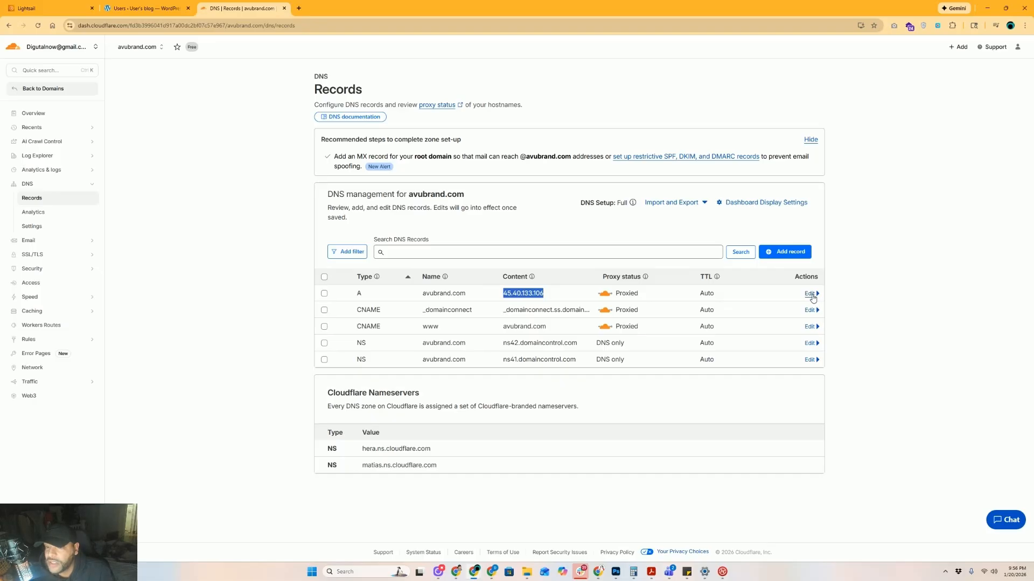
{"action": "left_click", "coordinate": [813, 296]}
{"action": "left_click_drag", "start_coordinate": [584, 331], "coordinate": [512, 338]}
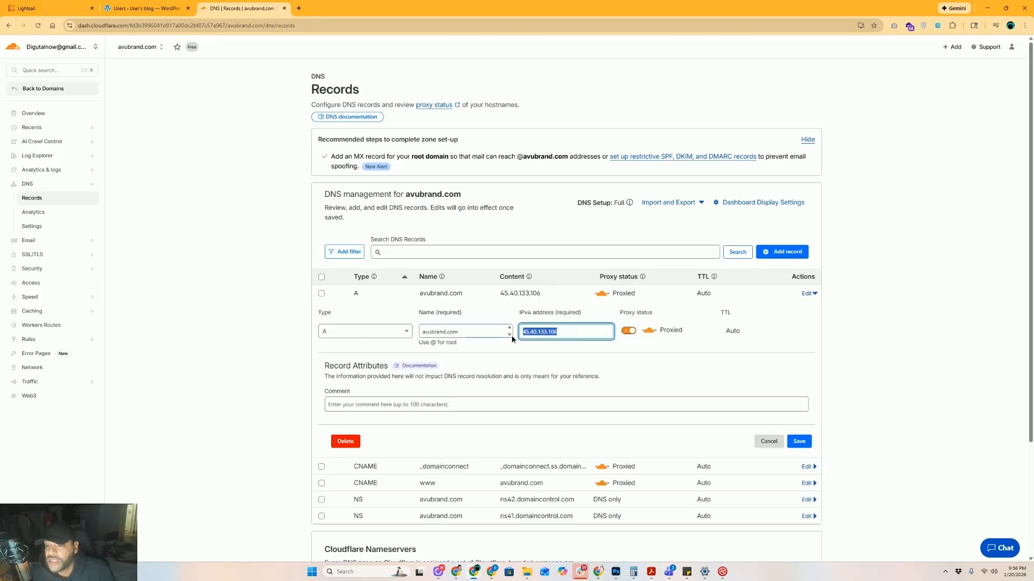
{"action": "type", "text": "13.40.151.27"}
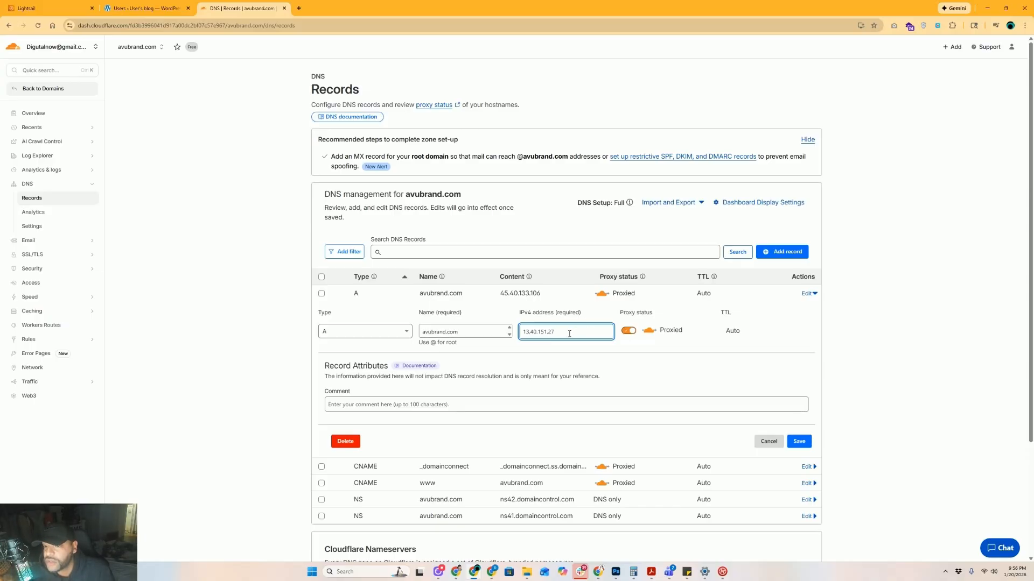
{"action": "left_click_drag", "start_coordinate": [569, 333], "coordinate": [514, 336]}
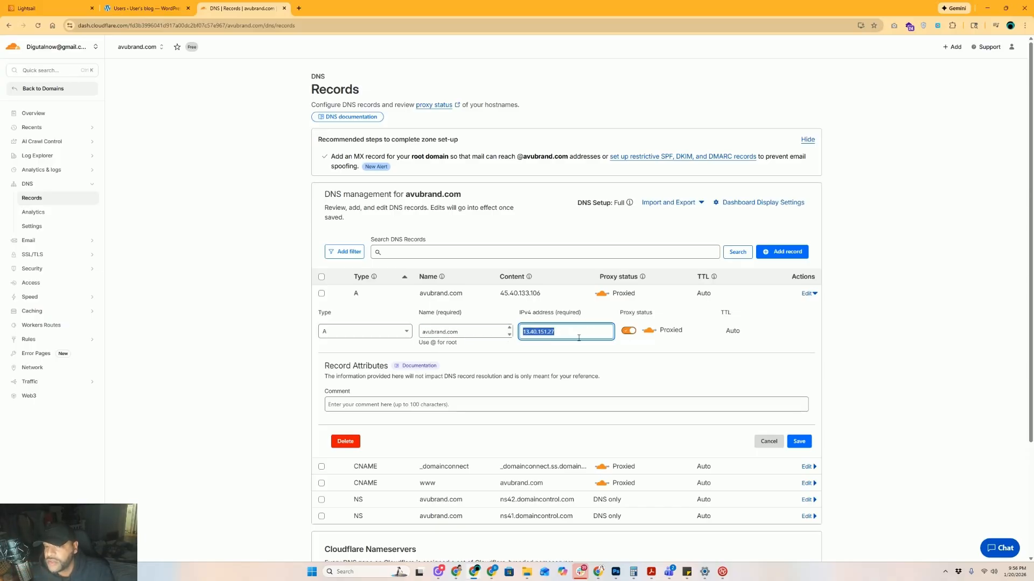
{"action": "left_click", "coordinate": [406, 404]}
{"action": "type", "text": "new"}
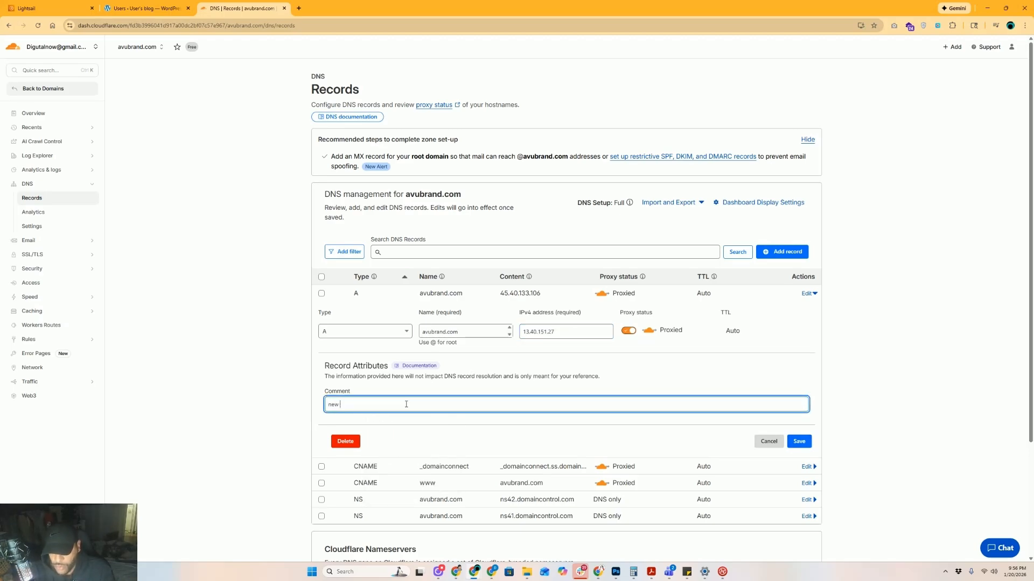
{"action": "type", "text": " server"}
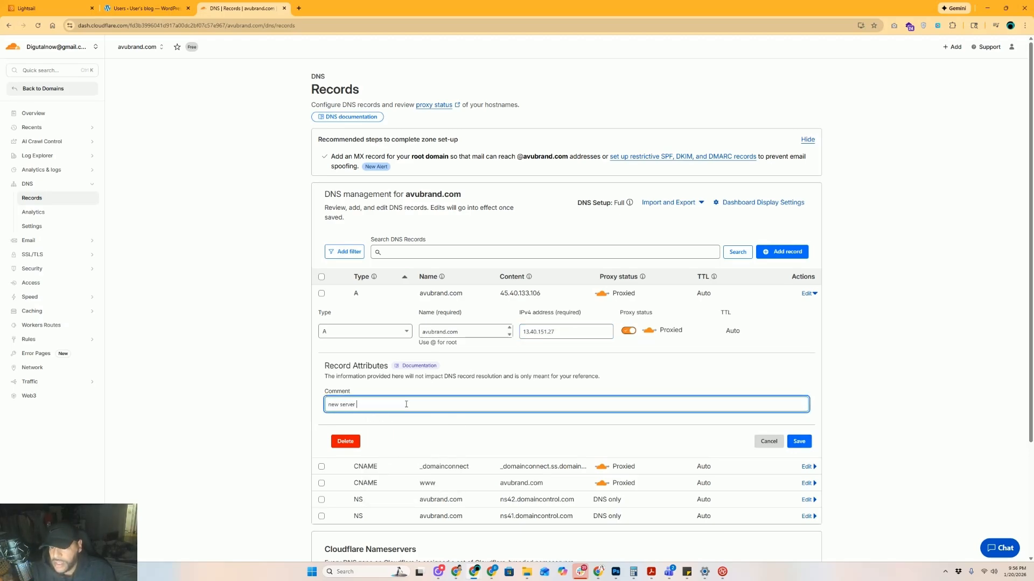
{"action": "left_click", "coordinate": [799, 442]}
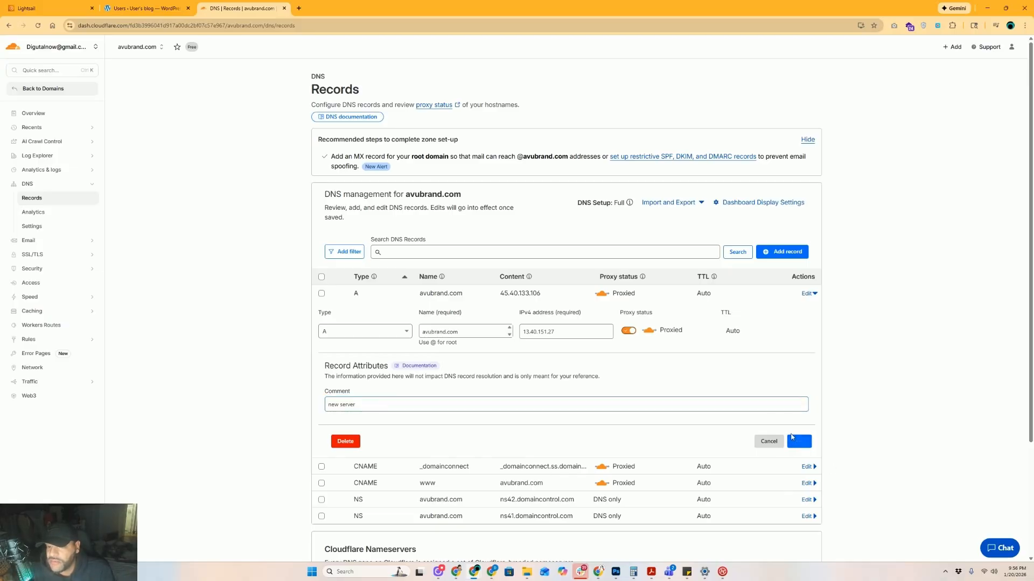
{"action": "mouse_move", "coordinate": [408, 294]}
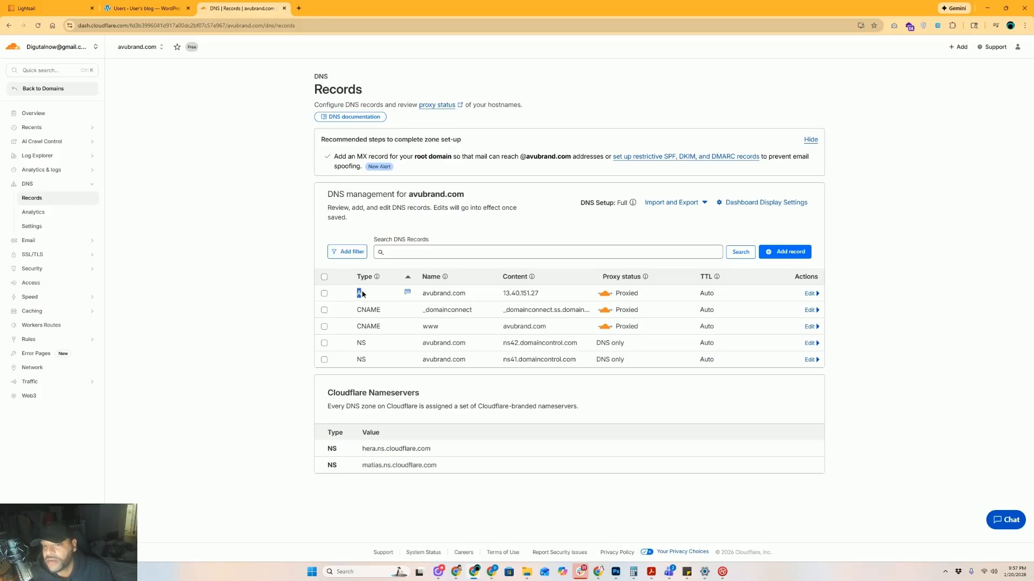
Step: Inspect the www CNAME record targeting avubrand.com and save it unchanged
{"action": "left_click_drag", "start_coordinate": [422, 293], "coordinate": [468, 297]}
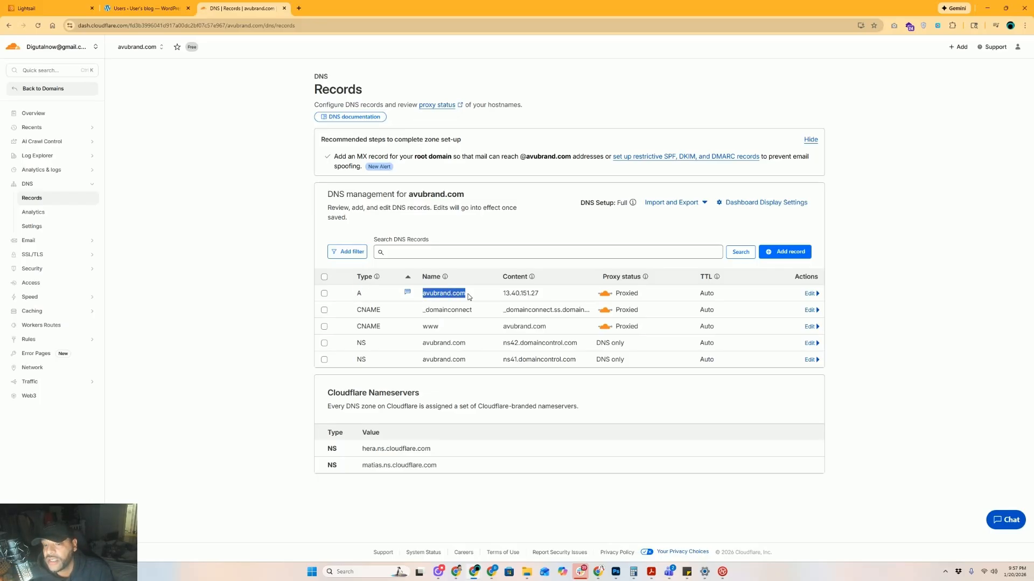
{"action": "left_click_drag", "start_coordinate": [357, 327], "coordinate": [549, 329]}
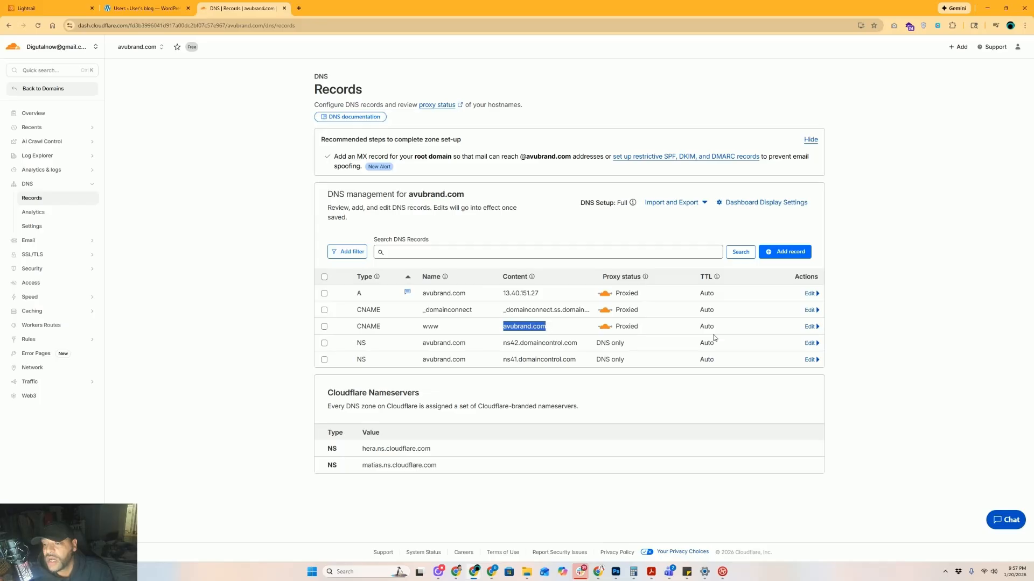
{"action": "left_click", "coordinate": [809, 327]}
{"action": "left_click_drag", "start_coordinate": [566, 365], "coordinate": [507, 360]}
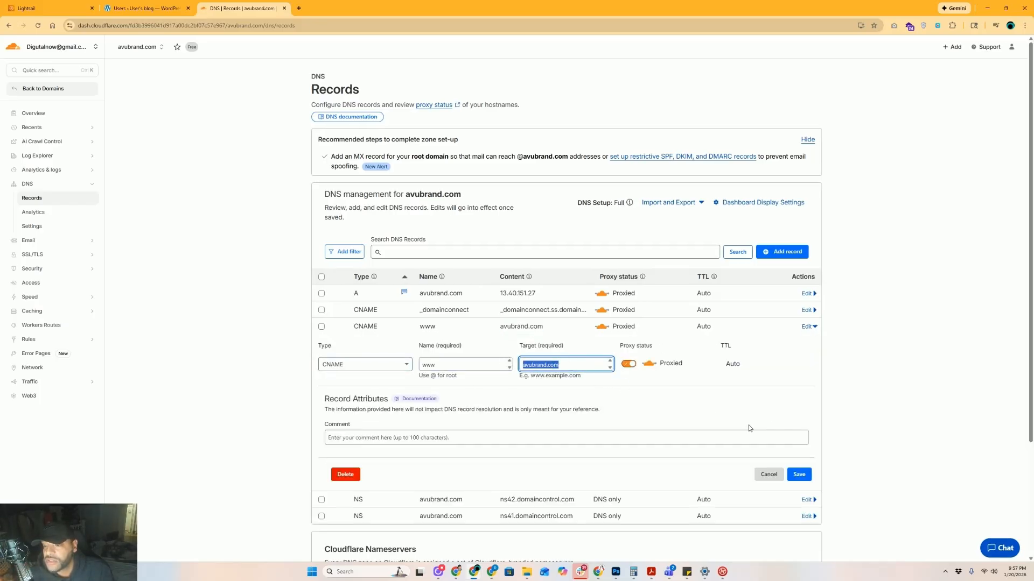
{"action": "left_click", "coordinate": [795, 474]}
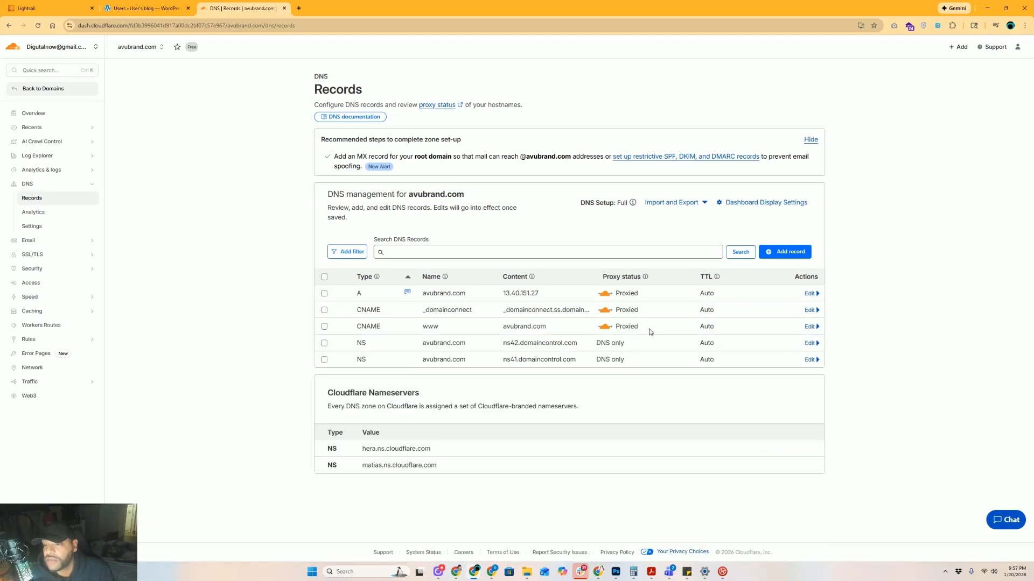
Step: Toggle the www CNAME's proxy status off and on, saving it still proxied
{"action": "left_click", "coordinate": [810, 327]}
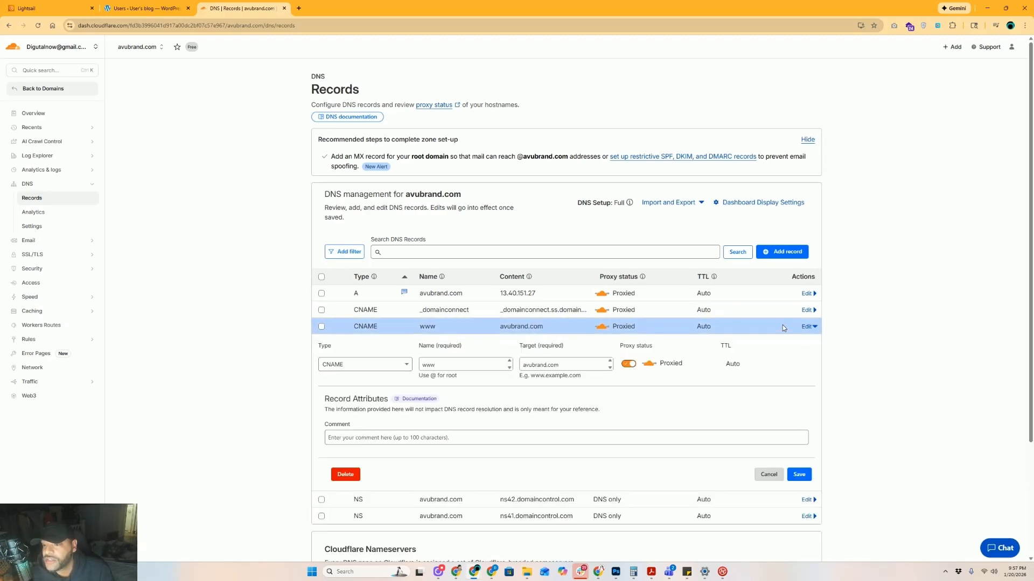
{"action": "left_click", "coordinate": [628, 365]}
{"action": "left_click", "coordinate": [628, 365]}
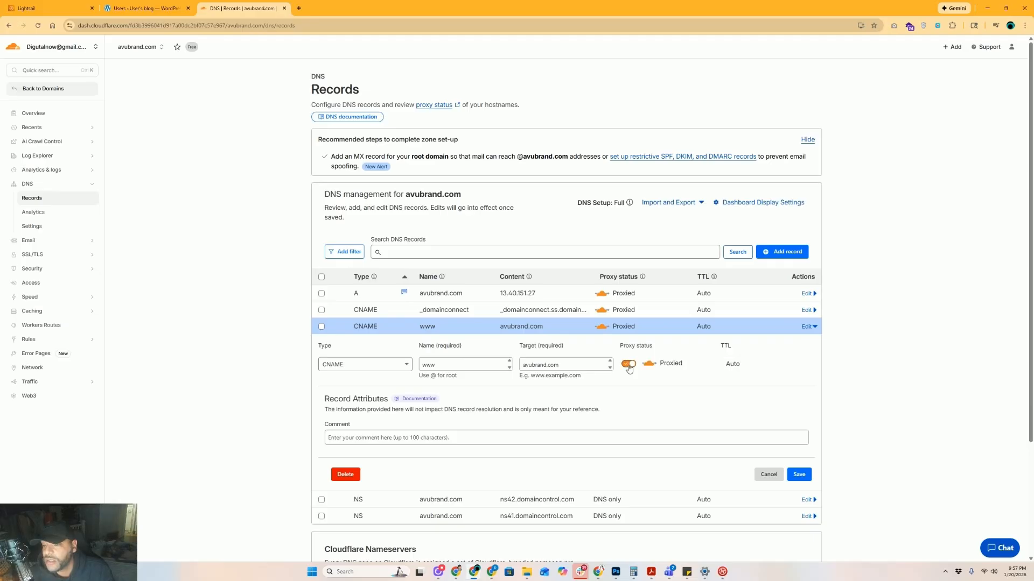
{"action": "left_click", "coordinate": [629, 365]}
{"action": "left_click", "coordinate": [628, 365]}
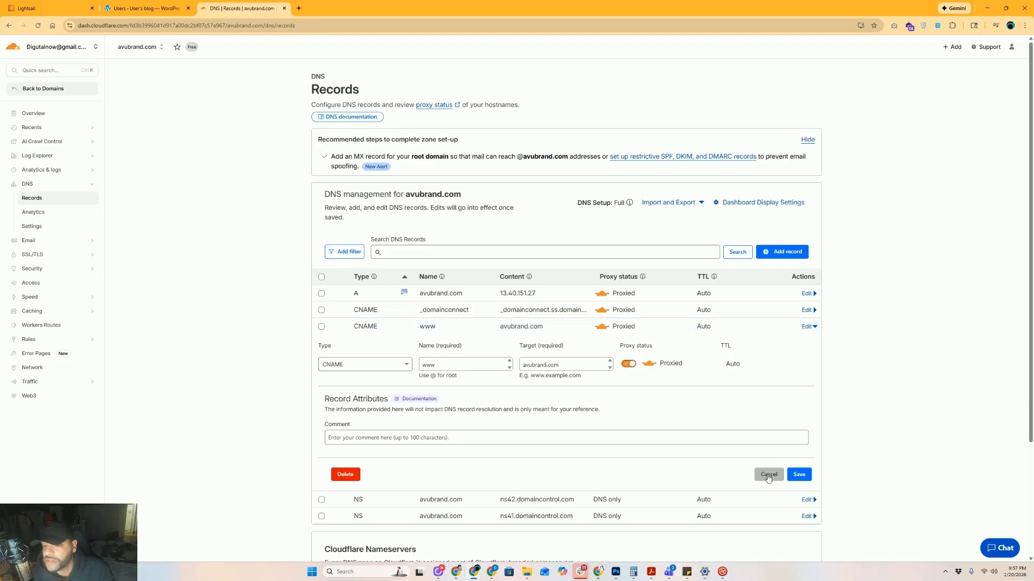
{"action": "left_click", "coordinate": [628, 365]}
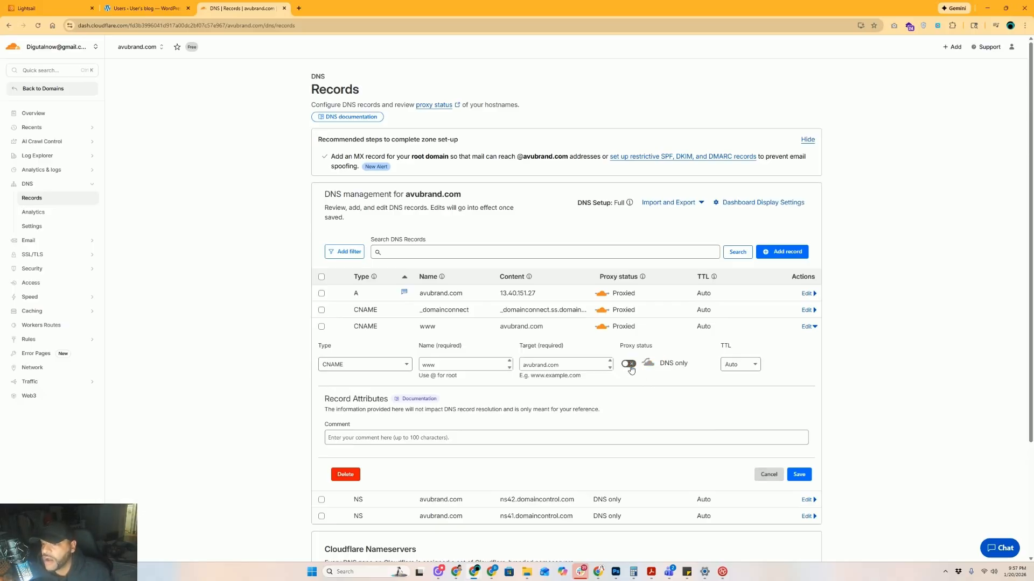
{"action": "left_click", "coordinate": [629, 365]}
{"action": "left_click", "coordinate": [629, 365]}
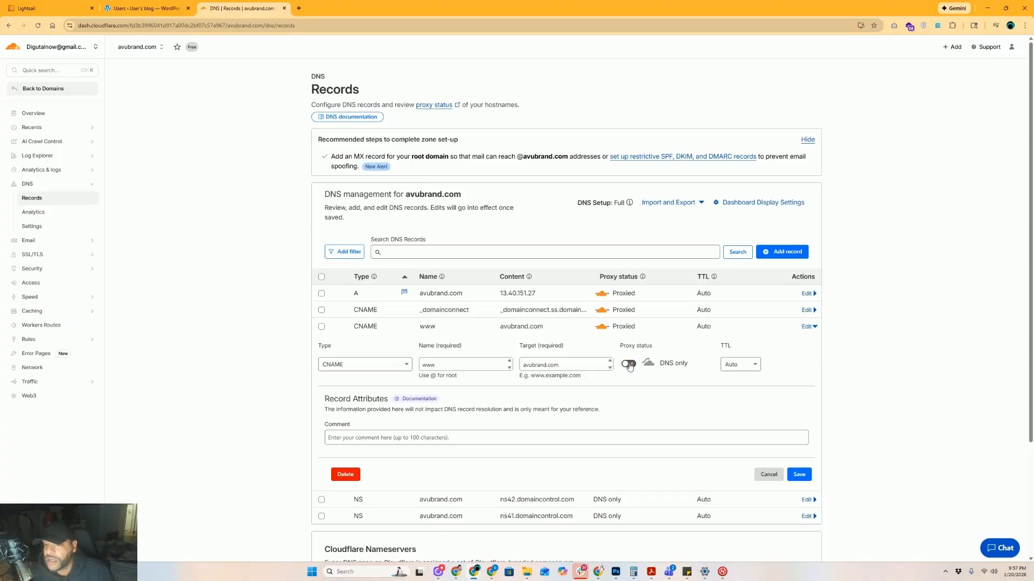
{"action": "left_click", "coordinate": [629, 365]}
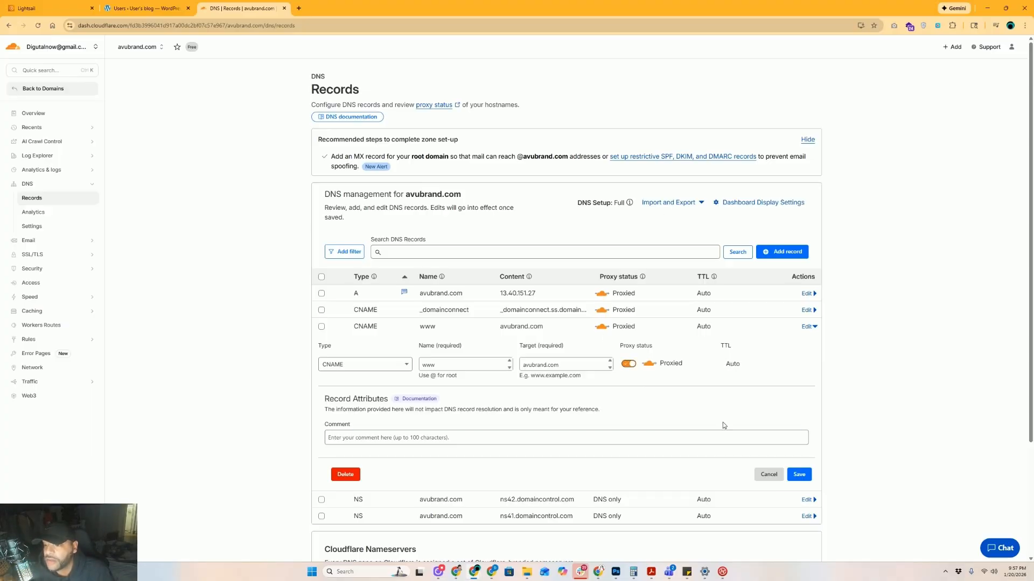
{"action": "left_click", "coordinate": [798, 475]}
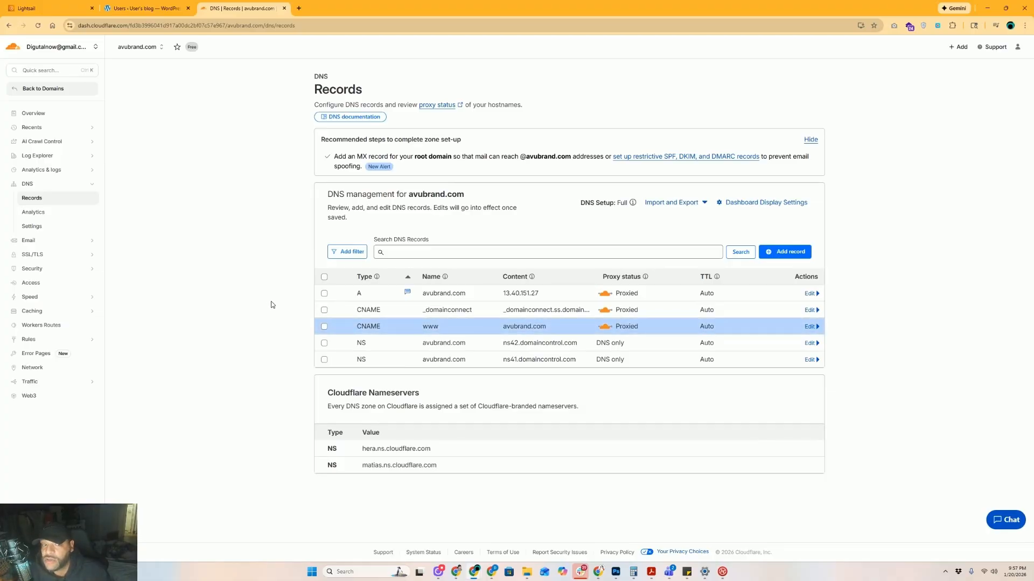
{"action": "left_click", "coordinate": [61, 258]}
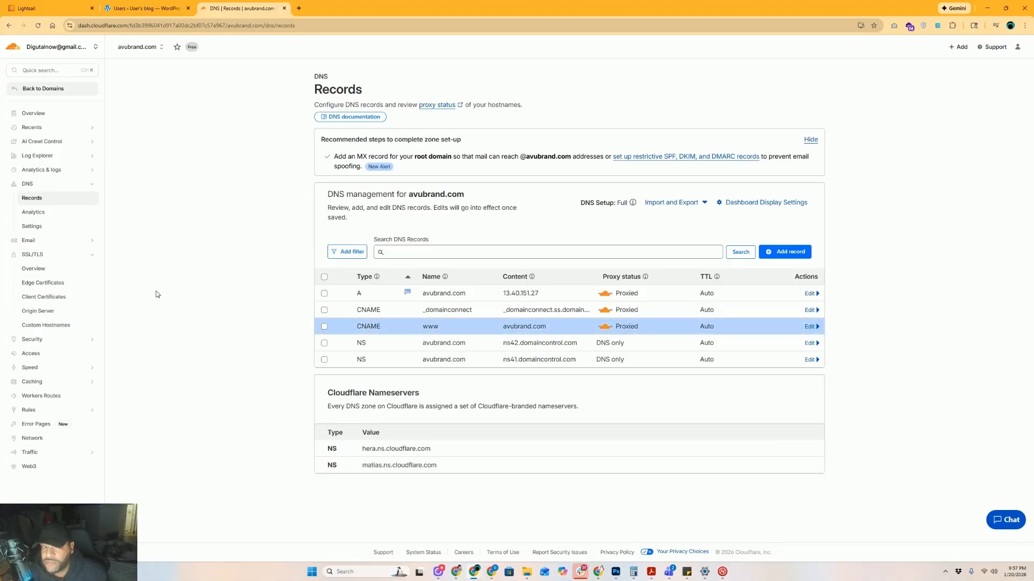
Step: Review the SSL/TLS overview showing Flexible encryption, then return to the Test_wordpress_red Lightsail page
{"action": "left_click", "coordinate": [58, 269]}
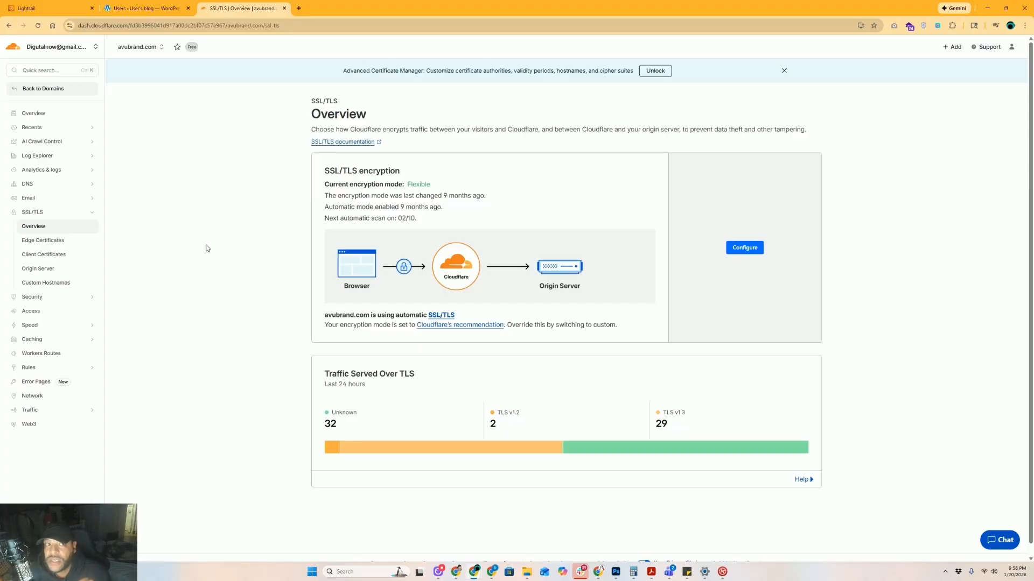
{"action": "left_click", "coordinate": [164, 9]}
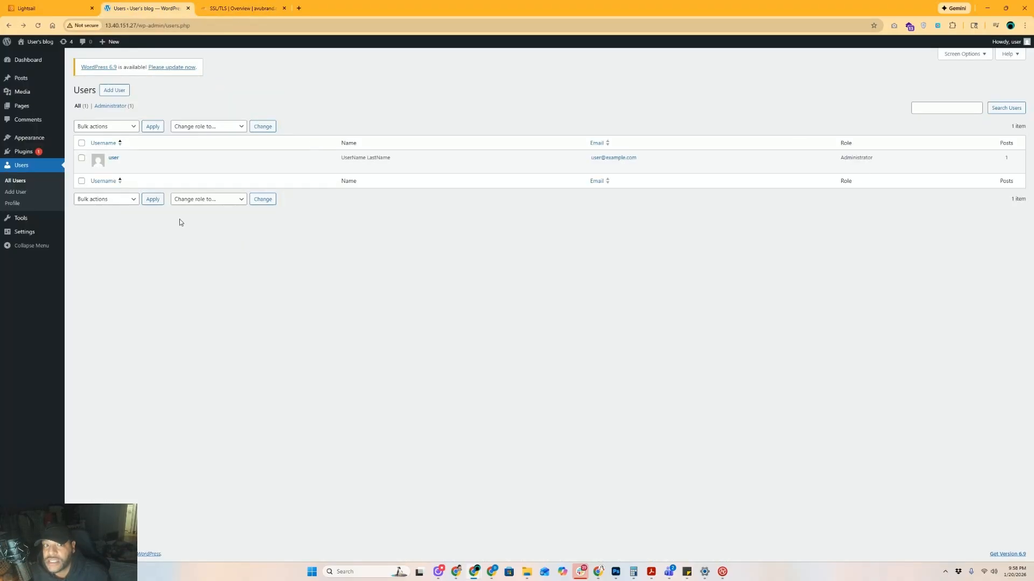
{"action": "left_click", "coordinate": [62, 12]}
Step: Open and close a browser SSH session to the instance, then return to Cloudflare's SSL/TLS overview
{"action": "left_click", "coordinate": [390, 449]}
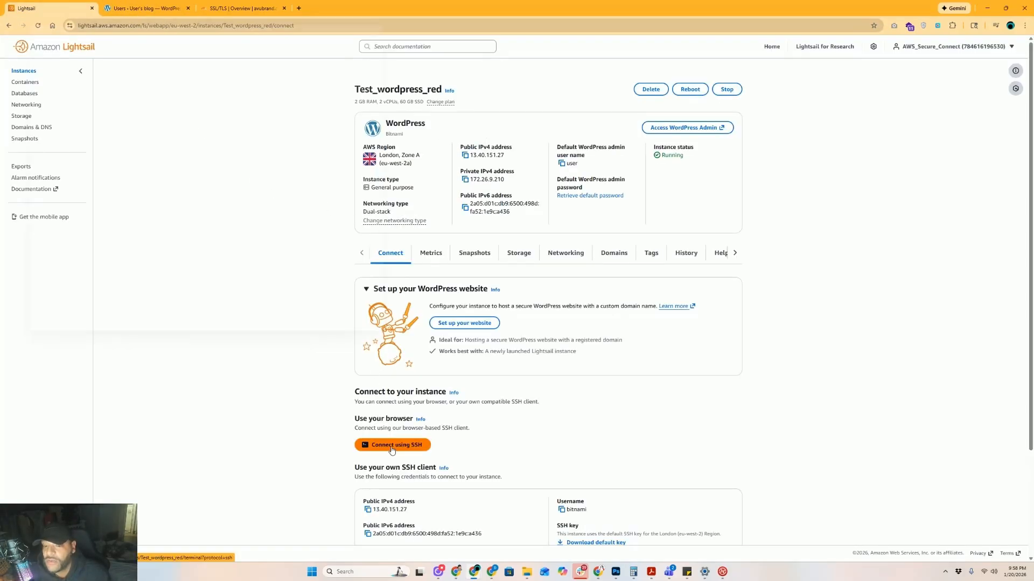
{"action": "left_click_drag", "start_coordinate": [217, 34], "coordinate": [399, 134]}
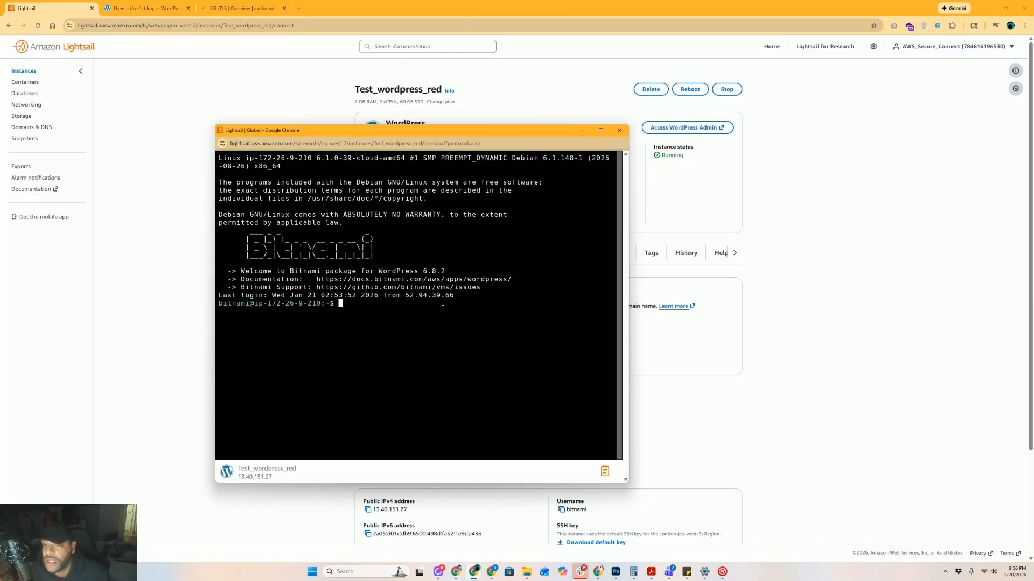
{"action": "left_click", "coordinate": [619, 131]}
{"action": "left_click", "coordinate": [245, 8]}
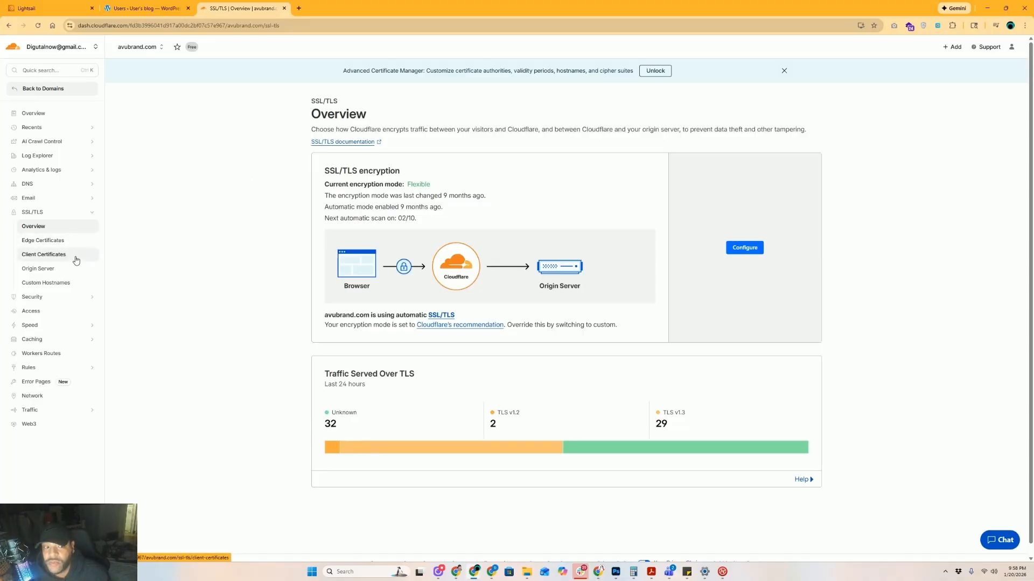
{"action": "left_click", "coordinate": [65, 297]}
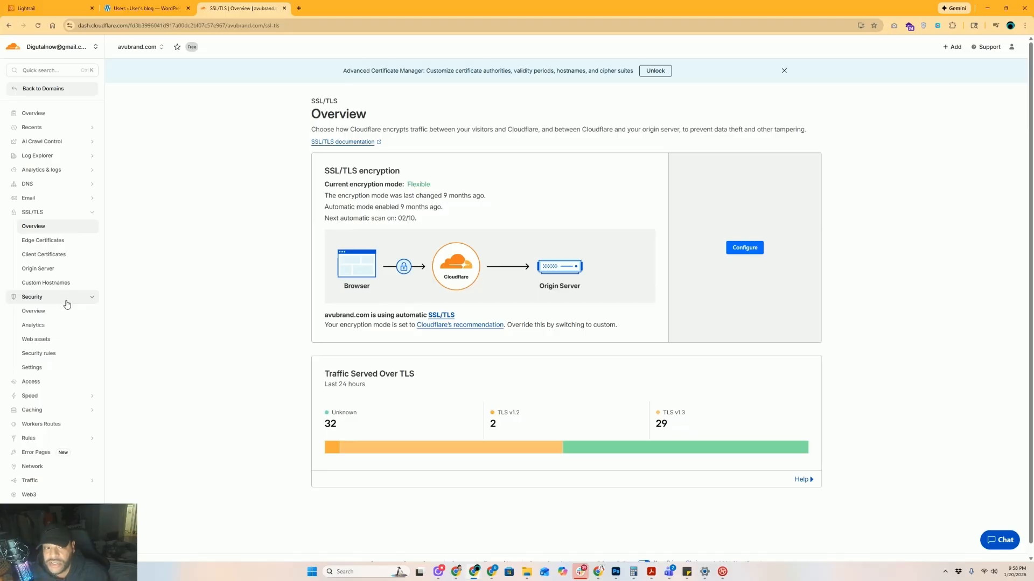
{"action": "left_click", "coordinate": [60, 225]}
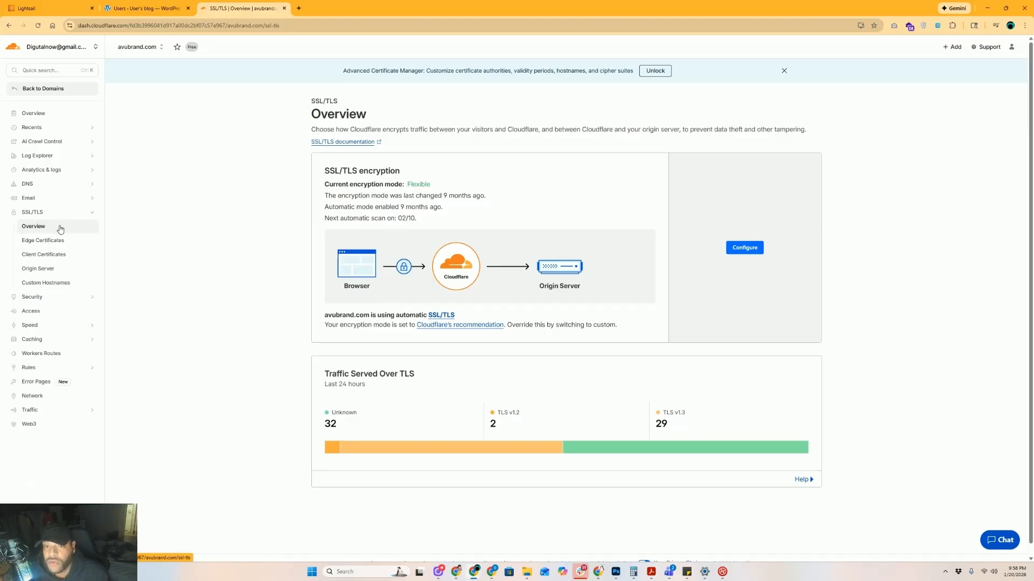
{"action": "left_click_drag", "start_coordinate": [440, 185], "coordinate": [407, 185]}
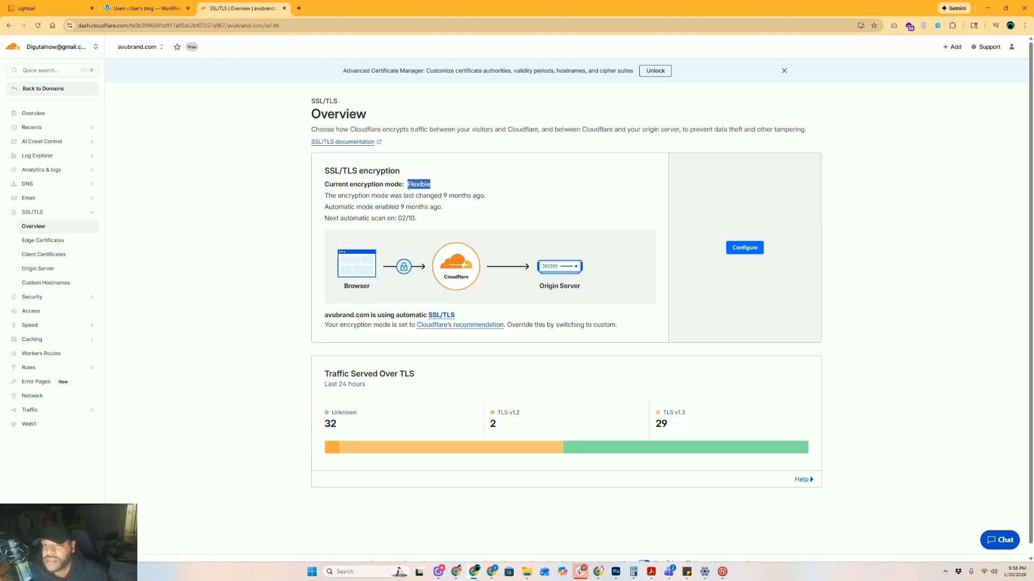
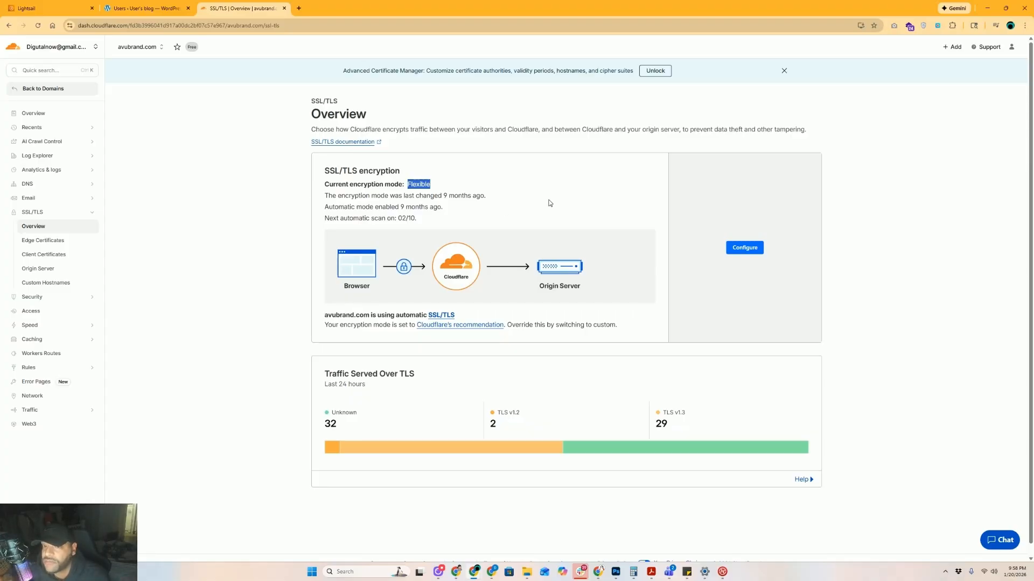
Step: Open Configure from the SSL/TLS overview to reach avubrand.com's encryption mode page (currently Flexible)
{"action": "left_click", "coordinate": [746, 249]}
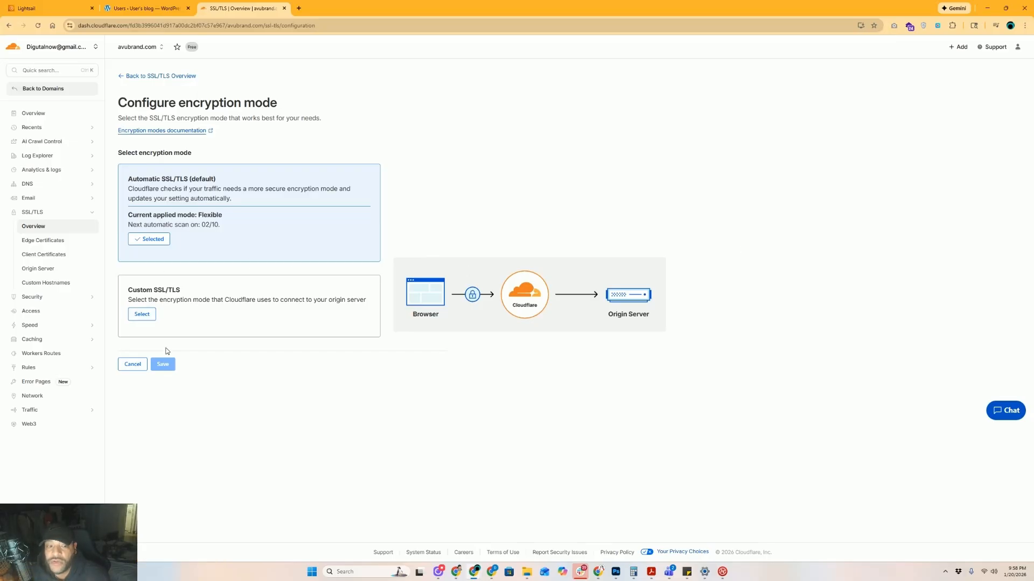
Step: Switch to Custom SSL/TLS and save the encryption mode as Full
{"action": "left_click", "coordinate": [143, 315]}
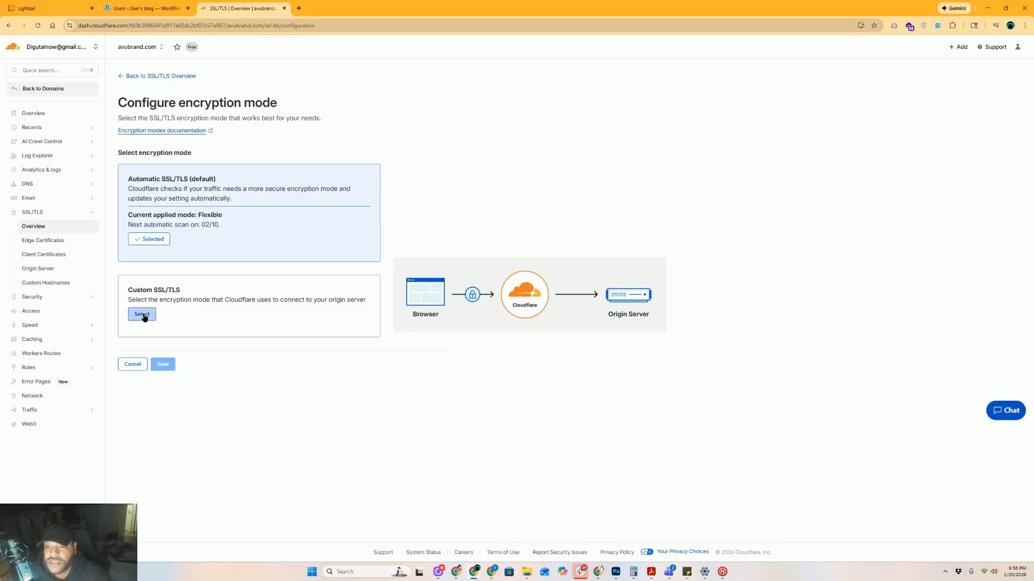
{"action": "left_click", "coordinate": [132, 359]}
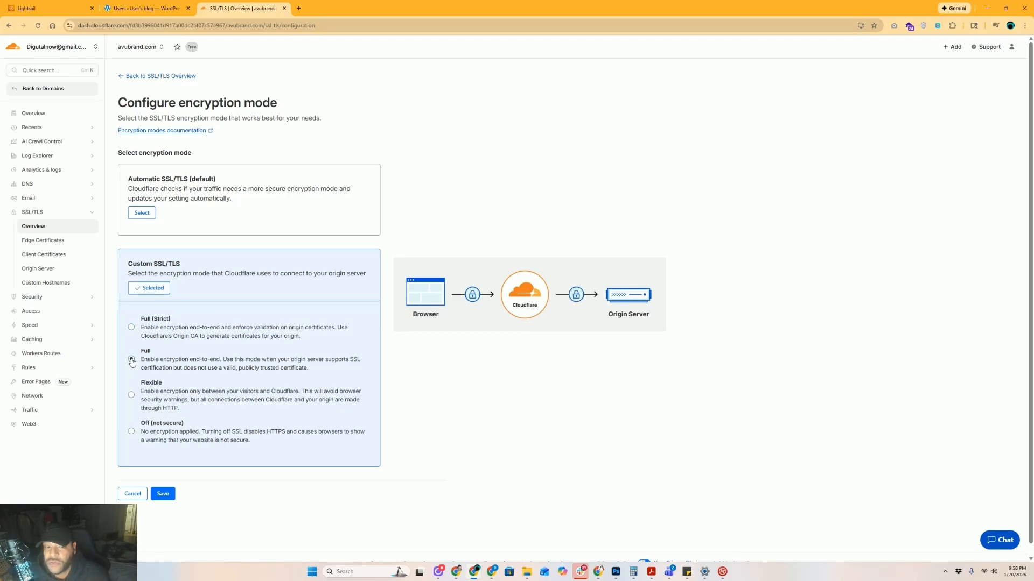
{"action": "left_click", "coordinate": [164, 494]}
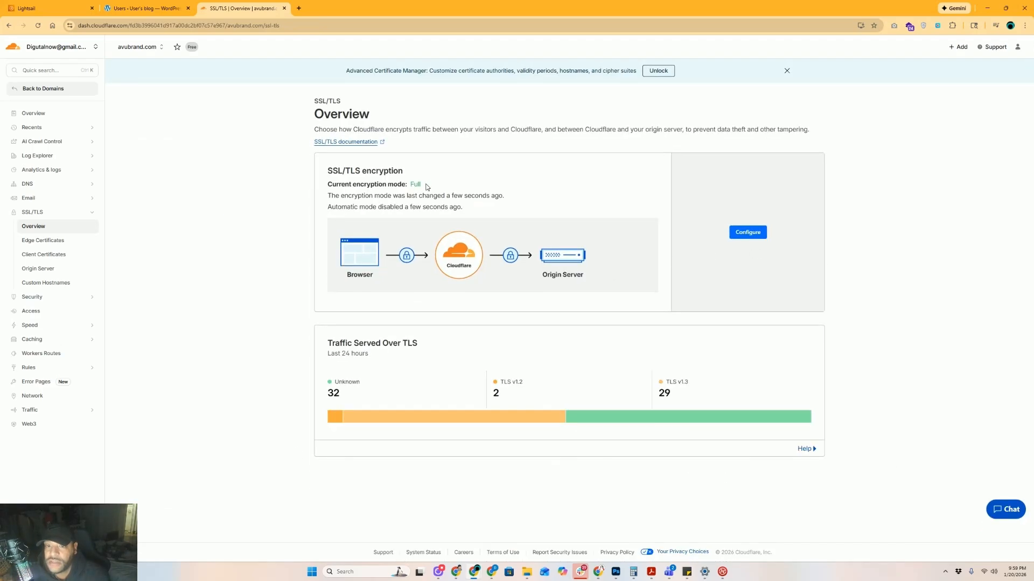
{"action": "left_click_drag", "start_coordinate": [426, 187], "coordinate": [166, 175]}
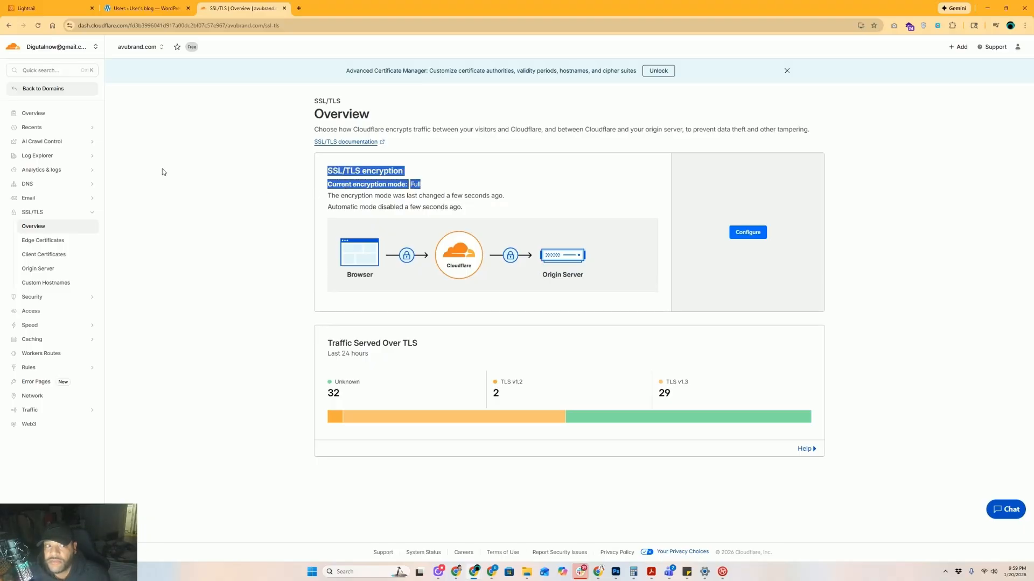
Step: Check avubrand.com's overview and DNS records, then return to the WordPress Users page
{"action": "left_click", "coordinate": [54, 113]}
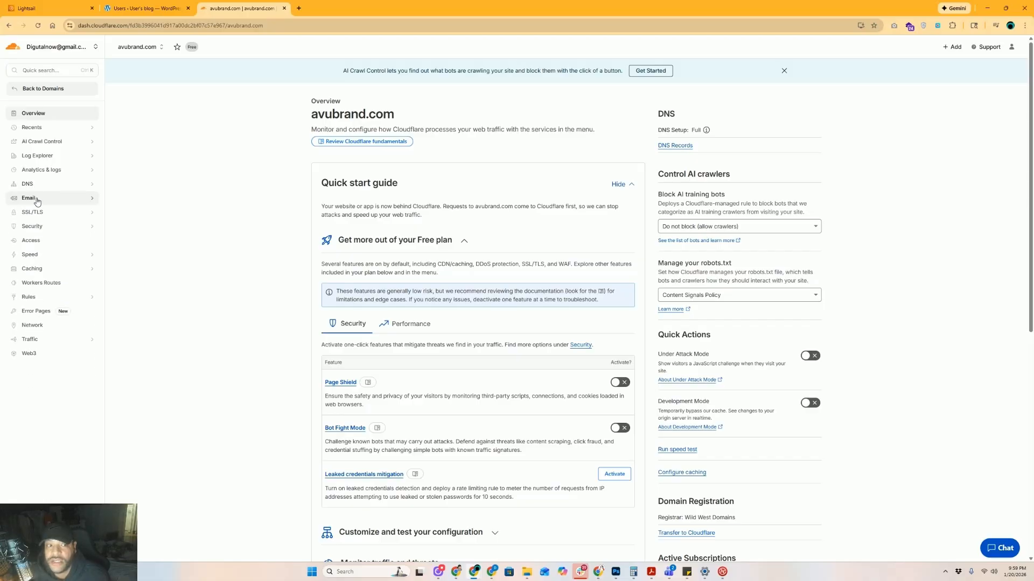
{"action": "left_click", "coordinate": [28, 183]}
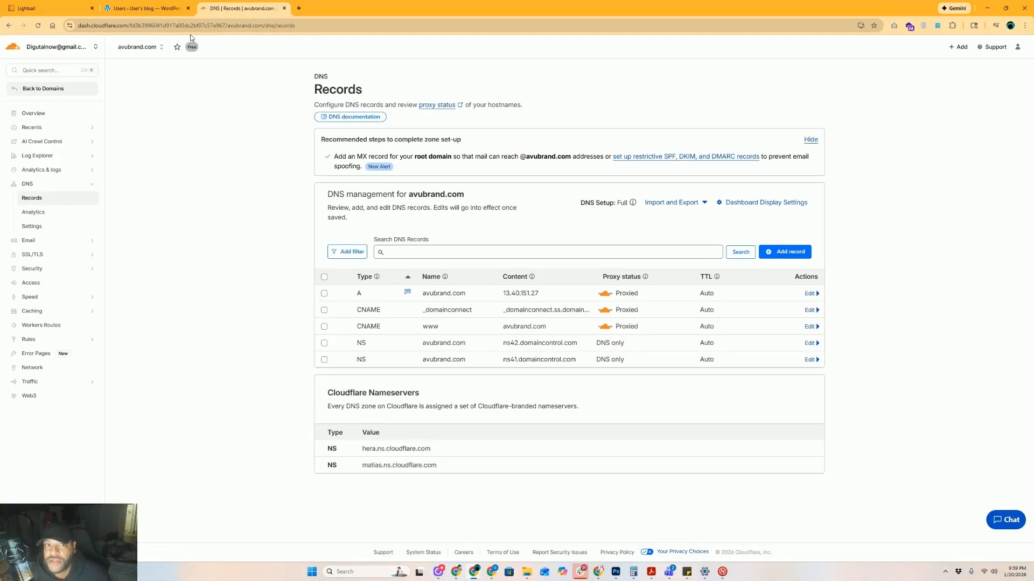
{"action": "left_click", "coordinate": [157, 9]}
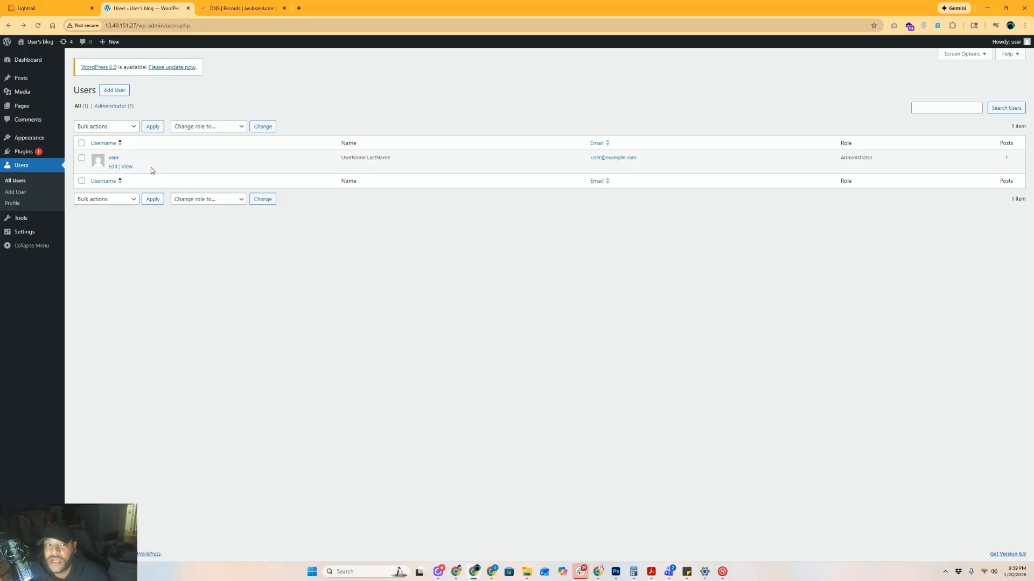
Step: Open the Add User form, with its generated Strong password, and select the admin page address
{"action": "left_click", "coordinate": [28, 195]}
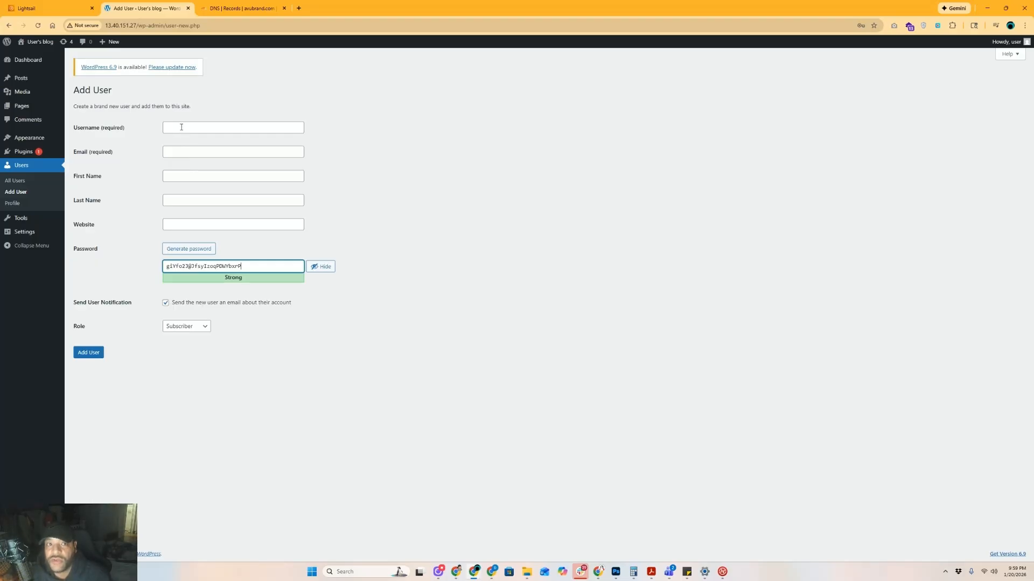
{"action": "left_click", "coordinate": [150, 26]}
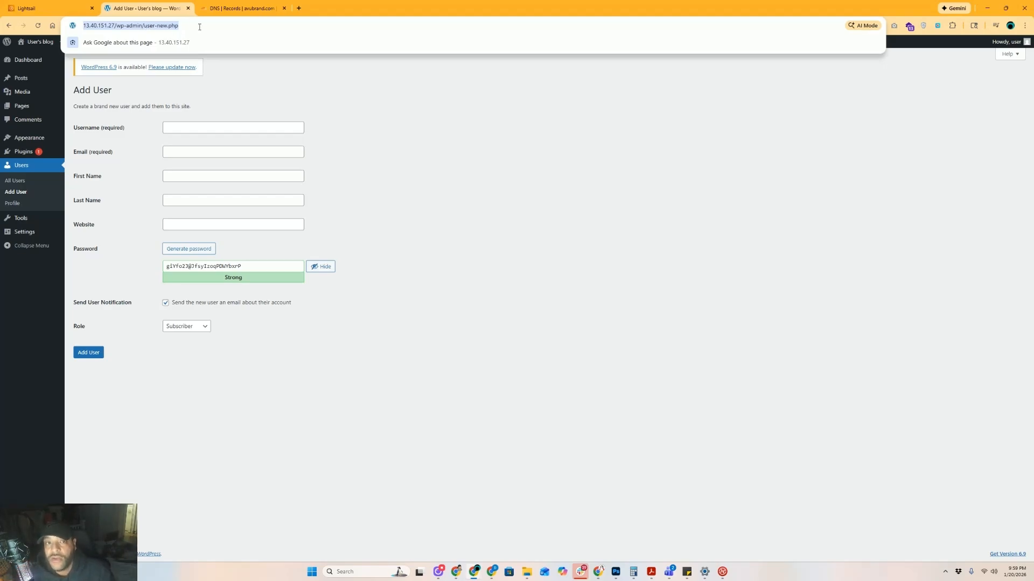
Step: Load avubrand.com in a new tab, view the Hello world! post, and return to the blog home
{"action": "left_click", "coordinate": [299, 8]}
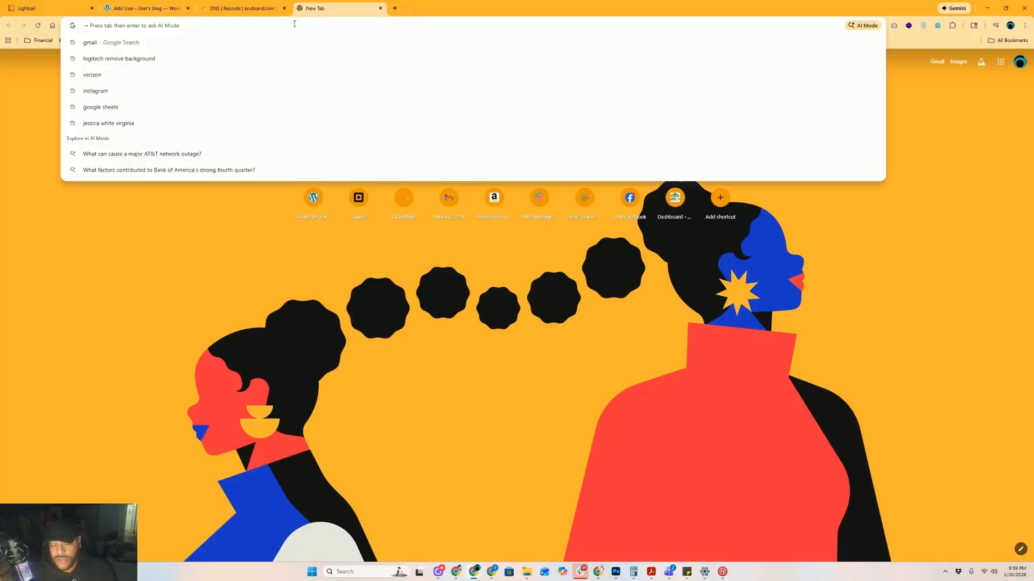
{"action": "type", "text": "avu"}
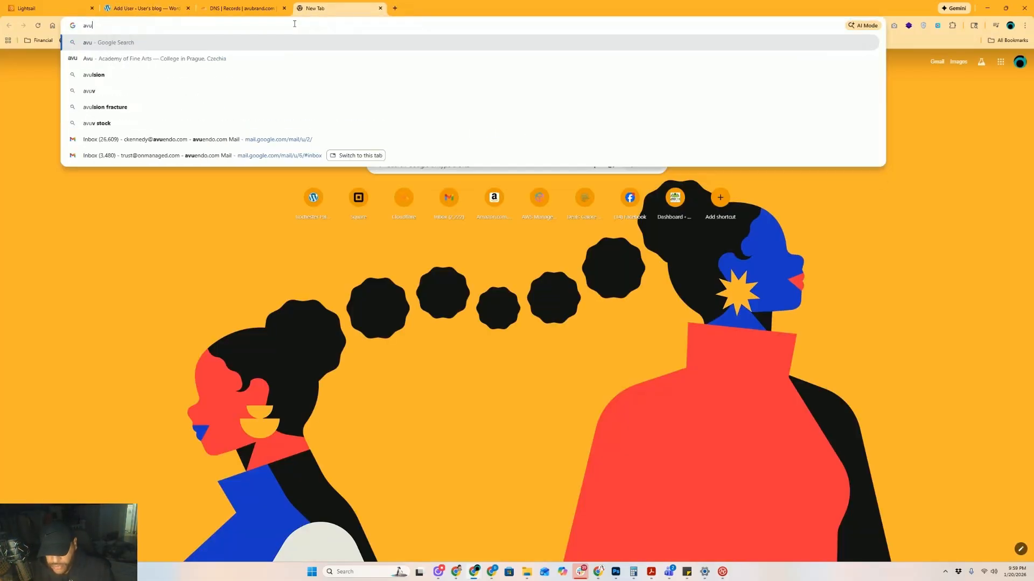
{"action": "type", "text": "brand.com"}
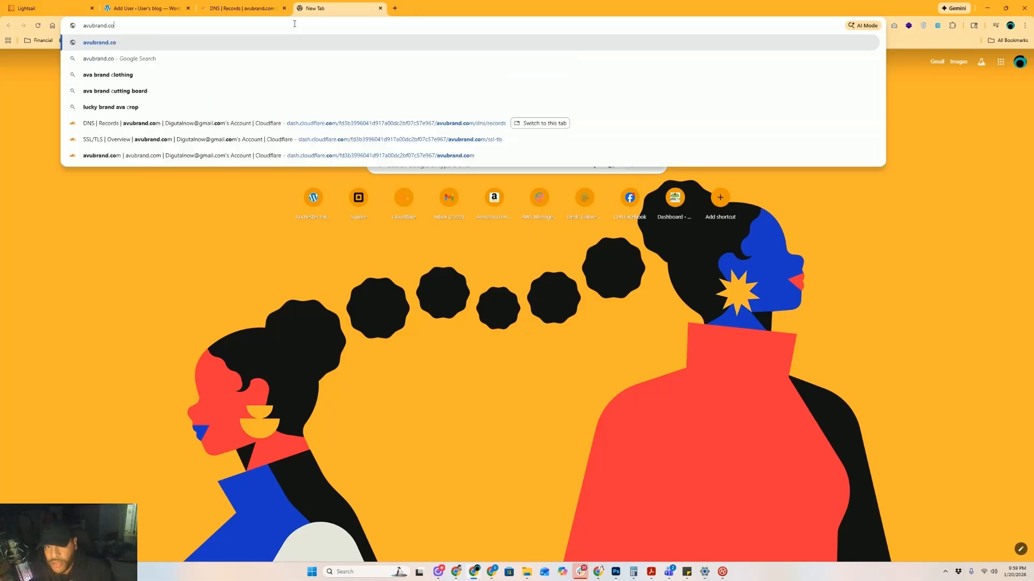
{"action": "key", "text": "Return"}
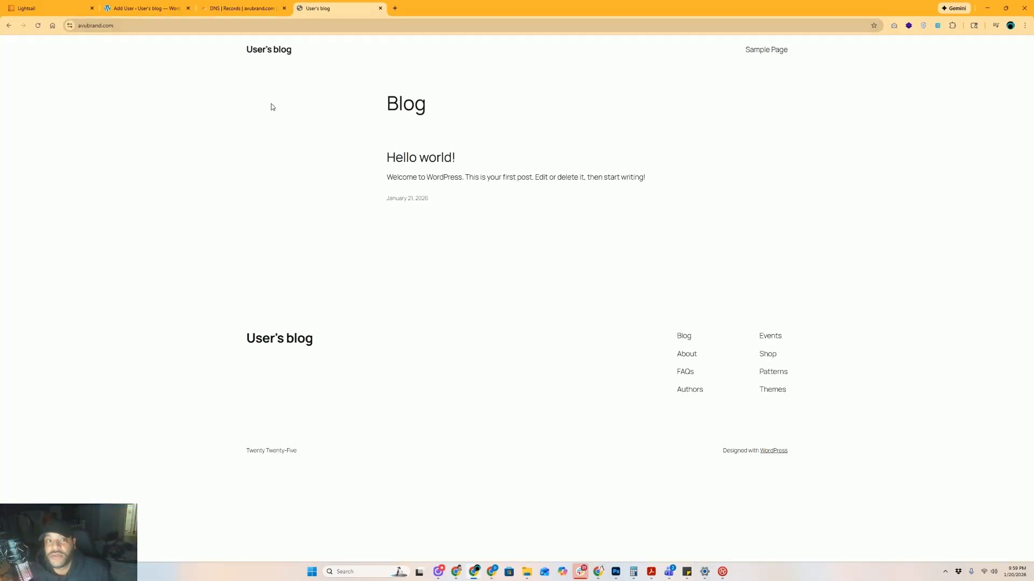
{"action": "left_click", "coordinate": [109, 28]}
{"action": "left_click", "coordinate": [399, 157]}
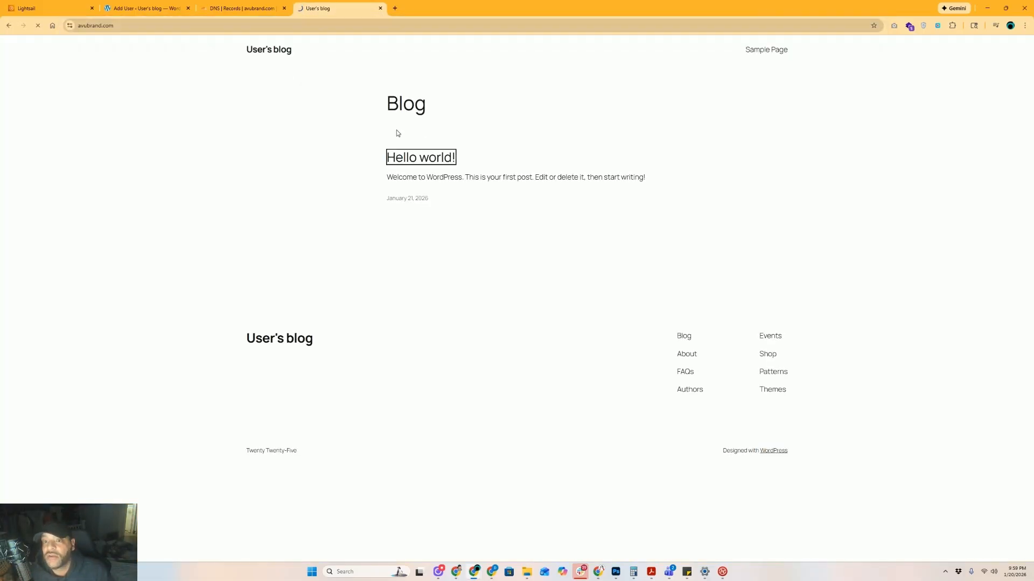
{"action": "right_click", "coordinate": [226, 170]}
{"action": "left_click", "coordinate": [243, 176]}
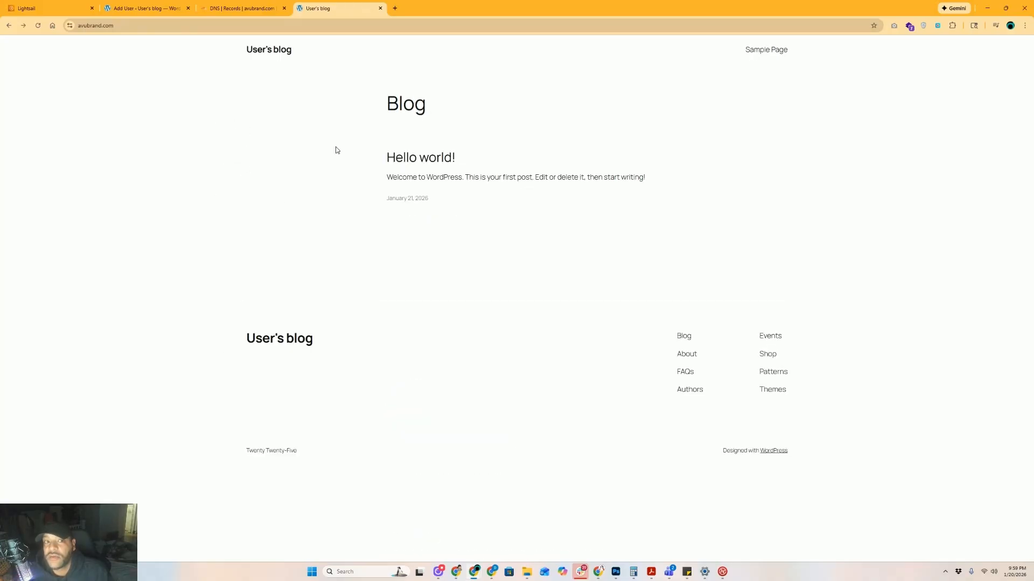
{"action": "left_click", "coordinate": [148, 11]}
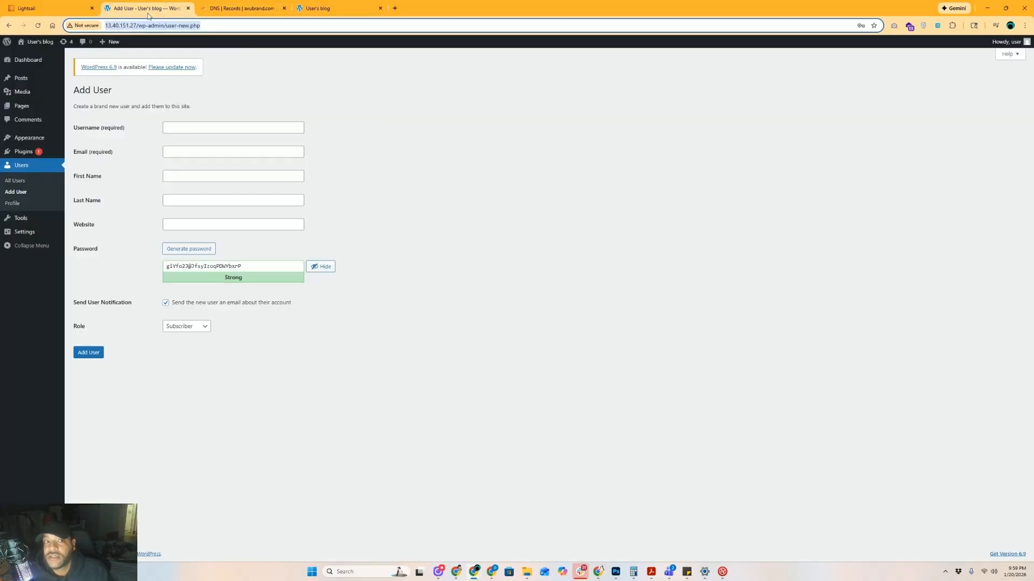
{"action": "left_click", "coordinate": [343, 10]}
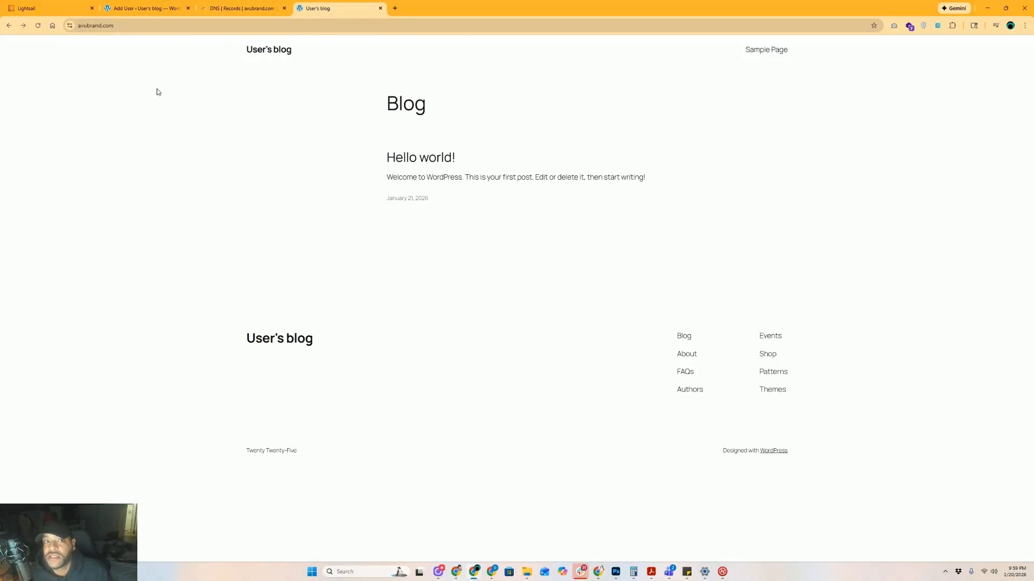
Step: Edit the address to avubrand.com/wp-admin and load the site's login page
{"action": "left_click", "coordinate": [115, 26]}
{"action": "left_click", "coordinate": [130, 27]}
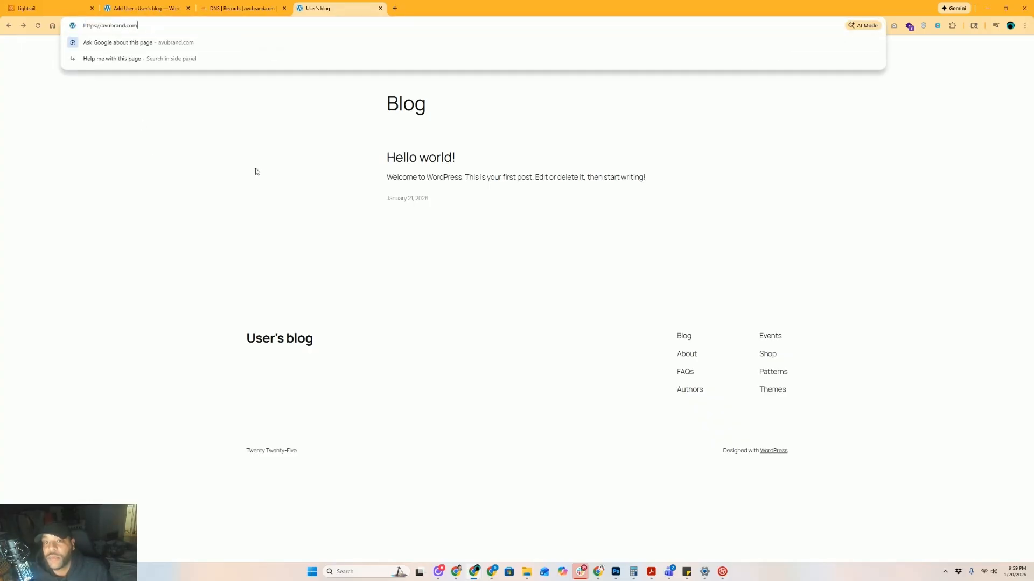
{"action": "mouse_move", "coordinate": [89, 25]}
{"action": "left_mouse_down"}
{"action": "mouse_move", "coordinate": [107, 26]}
{"action": "mouse_move", "coordinate": [81, 26]}
{"action": "left_mouse_up"}
{"action": "left_click", "coordinate": [240, 208]}
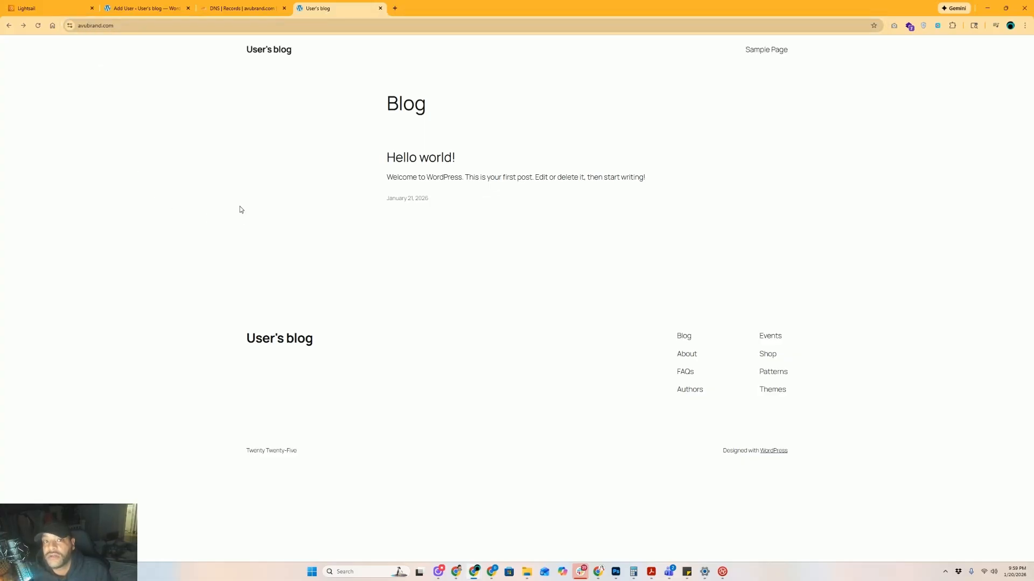
{"action": "left_click", "coordinate": [170, 27]}
{"action": "left_click", "coordinate": [169, 27]}
{"action": "type", "text": "/us"}
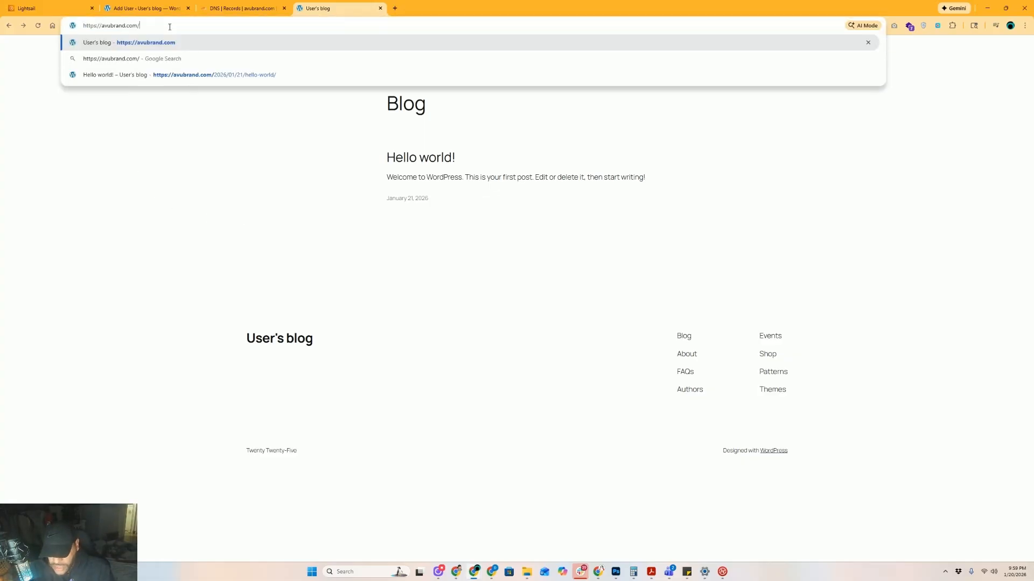
{"action": "key", "text": "BackSpace"}
{"action": "key", "text": "BackSpace"}
{"action": "type", "text": "w"}
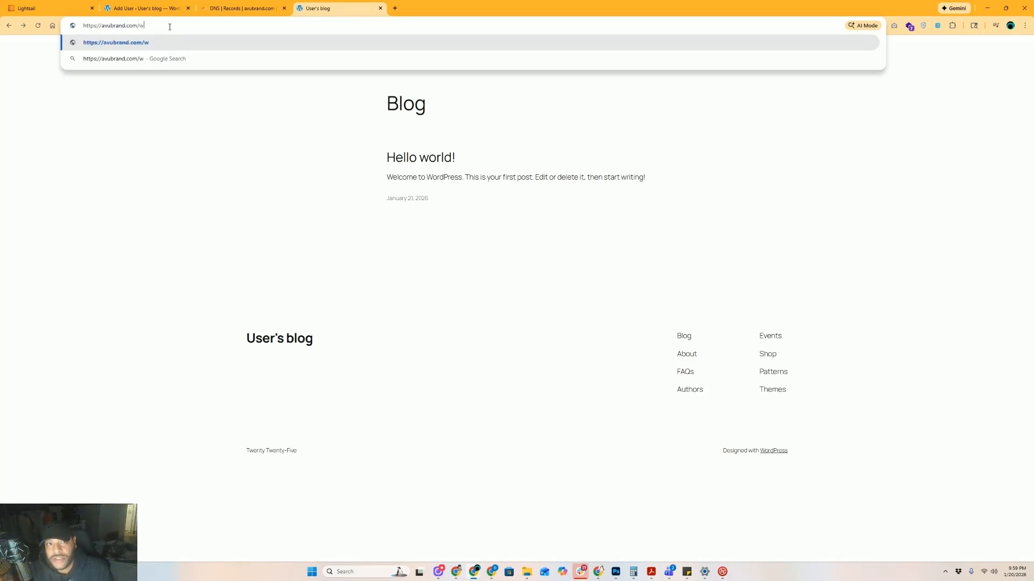
{"action": "type", "text": "p-admin"}
{"action": "key", "text": "Return"}
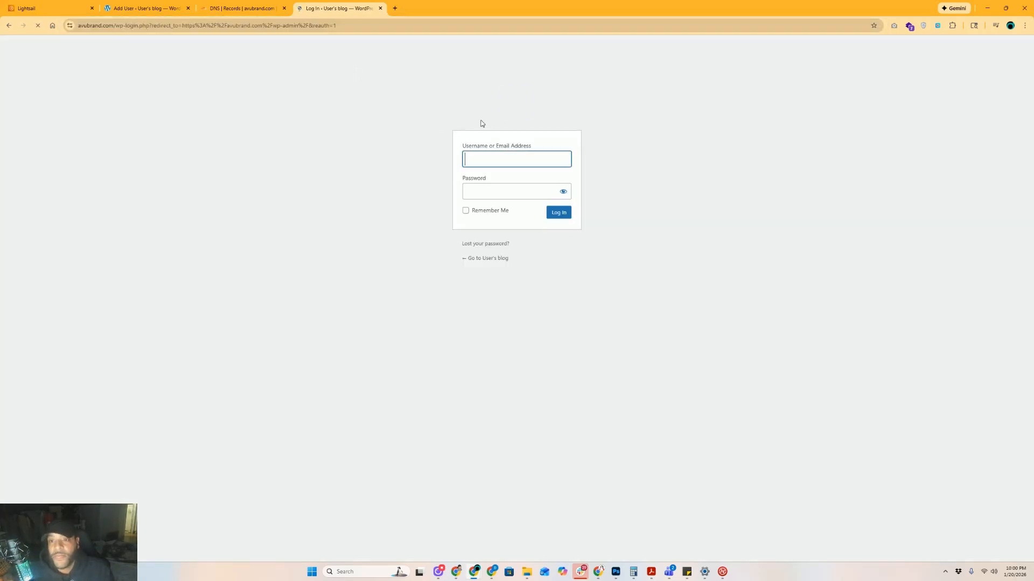
Step: Enter the admin username on the login page, then switch to the Lightsail instance tab
{"action": "left_click", "coordinate": [486, 160]}
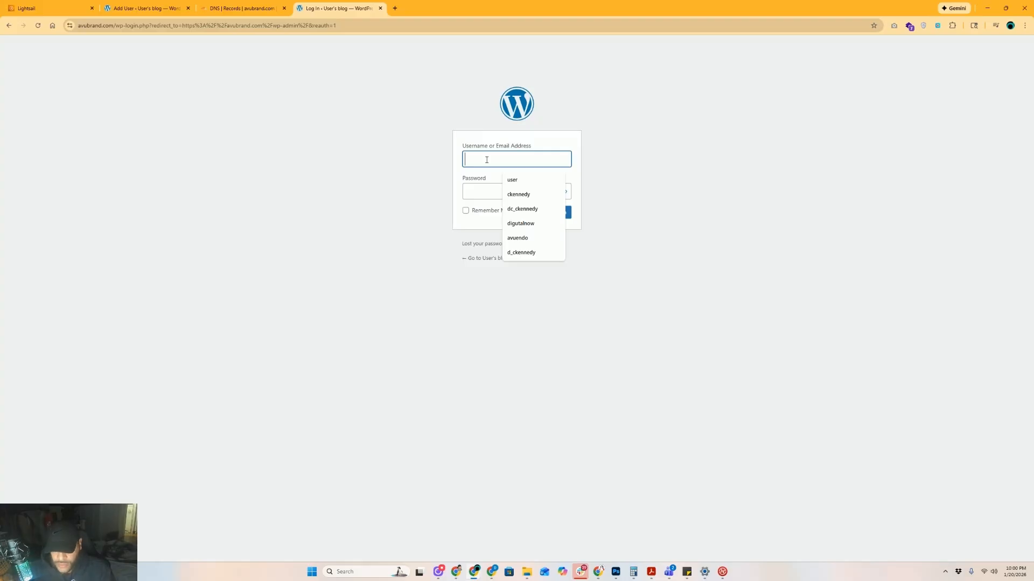
{"action": "type", "text": "user"}
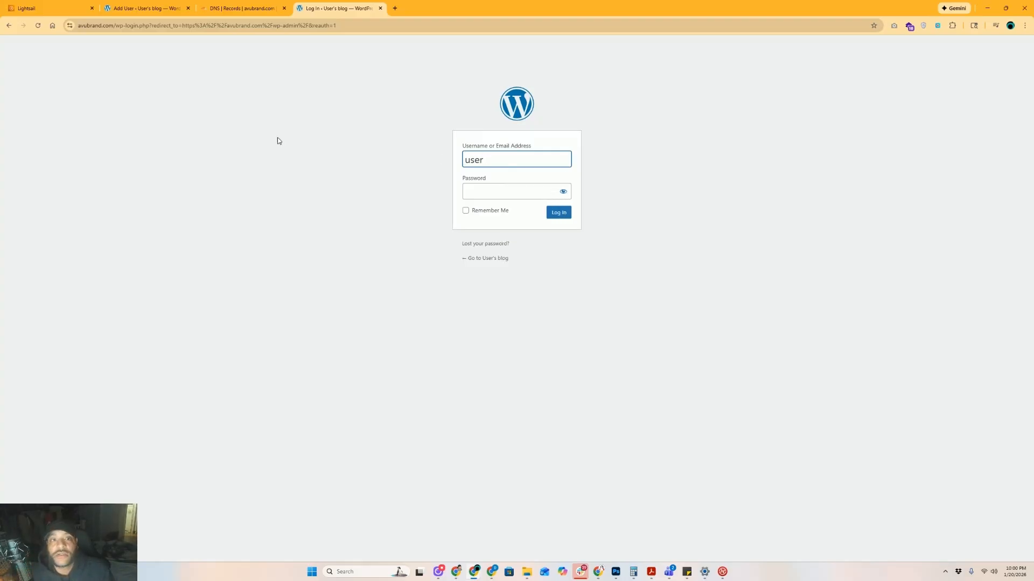
{"action": "left_click", "coordinate": [65, 8]}
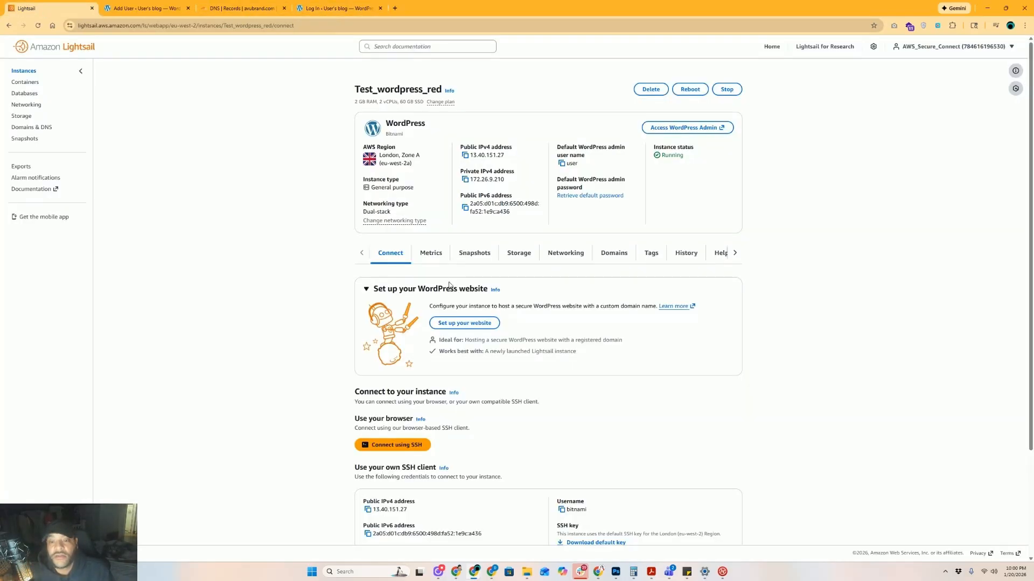
Step: Open an SSH terminal on the instance and run cat bitnami_application_password
{"action": "left_click", "coordinate": [393, 445]}
{"action": "left_click_drag", "start_coordinate": [224, 8], "coordinate": [305, 114]}
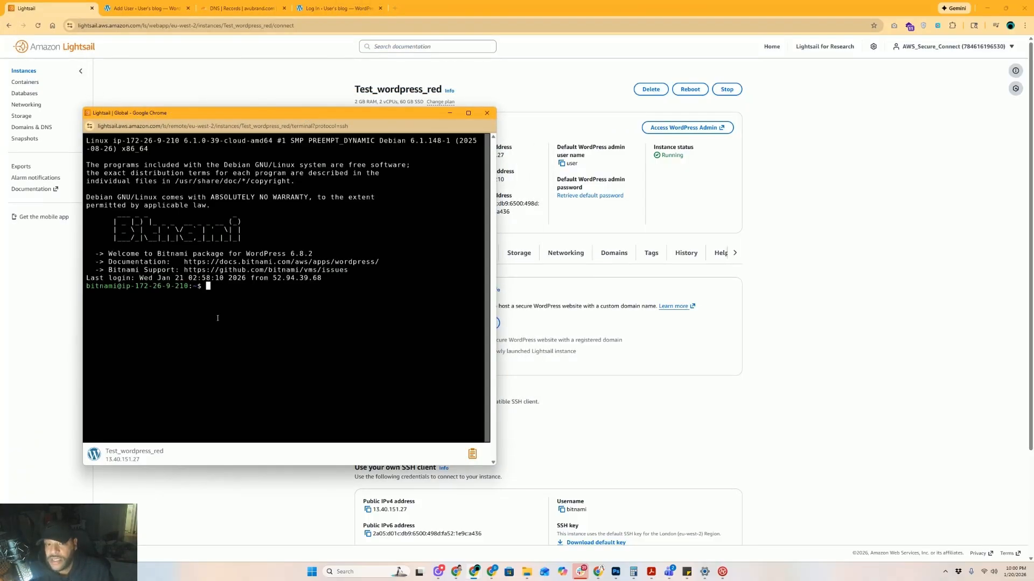
{"action": "key", "text": "ctrl+v"}
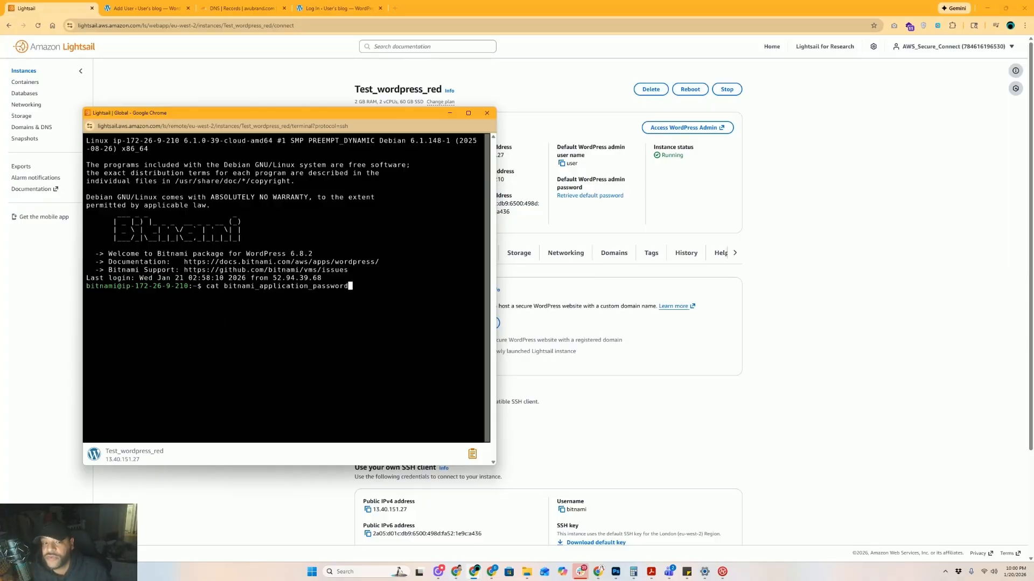
{"action": "key", "text": "Return"}
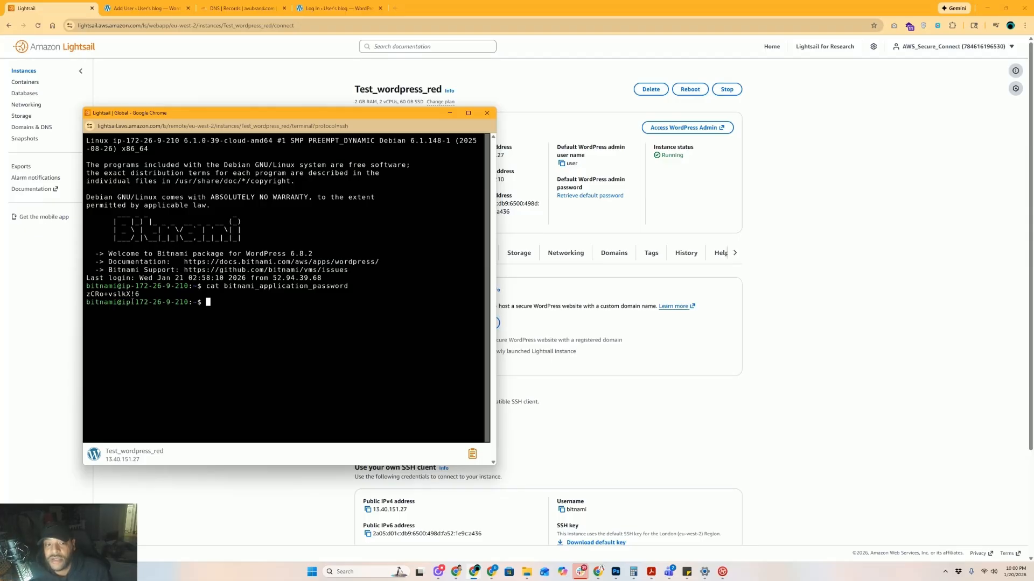
Step: Copy the printed application password, close the terminal, and return to the login page
{"action": "left_click_drag", "start_coordinate": [121, 294], "coordinate": [90, 291]}
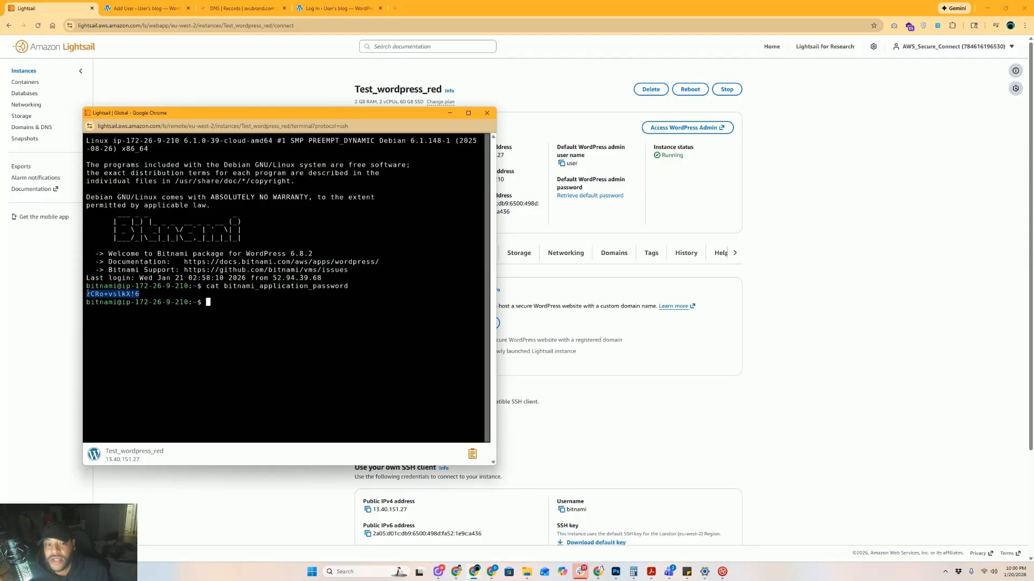
{"action": "right_click", "coordinate": [87, 293]}
{"action": "left_click", "coordinate": [108, 349]}
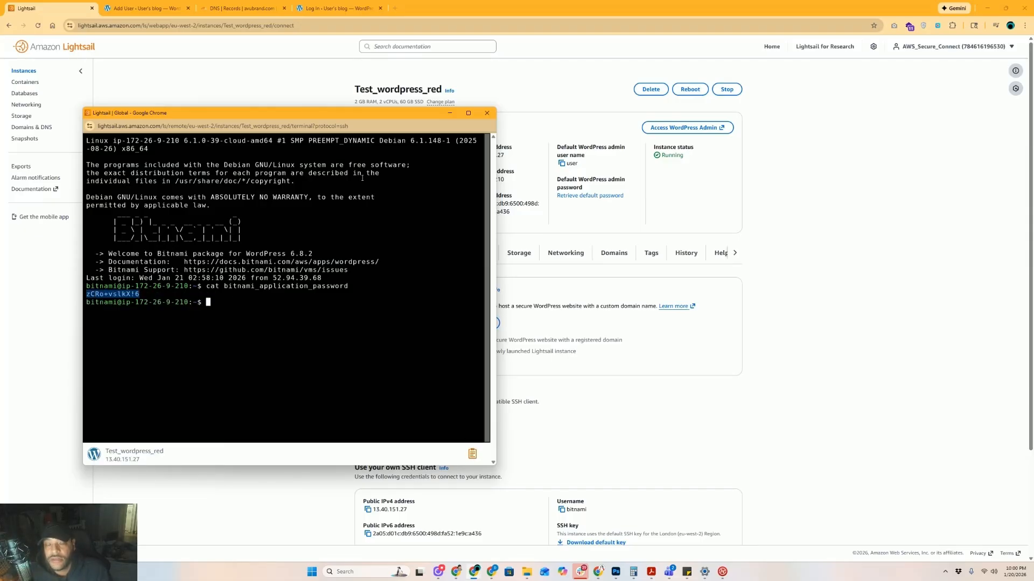
{"action": "left_click", "coordinate": [487, 113]}
{"action": "left_click", "coordinate": [341, 8]}
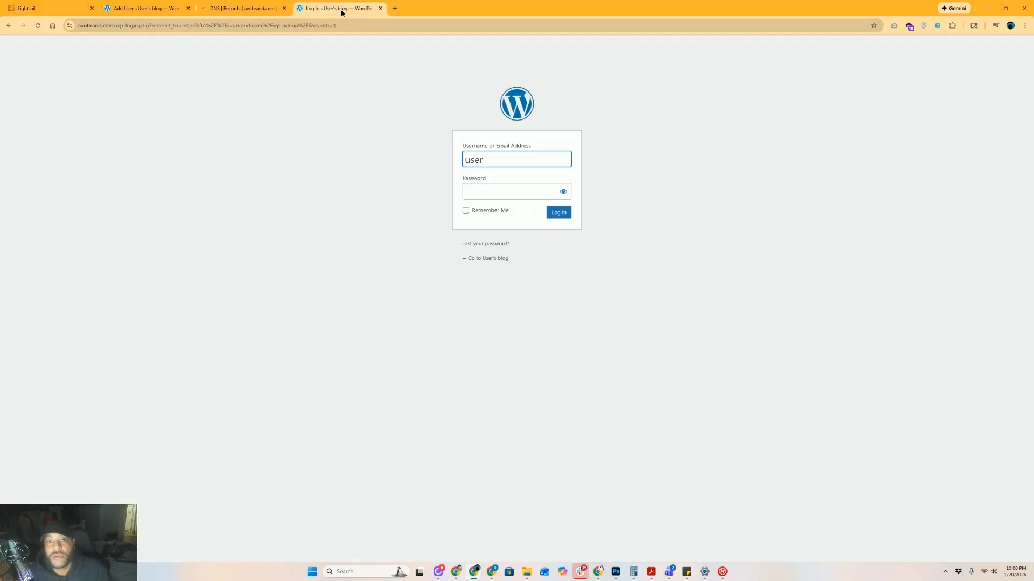
Step: Log in with the pasted password, let Chrome save it, then switch to the Cloudflare window
{"action": "left_click", "coordinate": [479, 190]}
{"action": "key", "text": "ctrl+v"}
{"action": "left_click", "coordinate": [556, 216]}
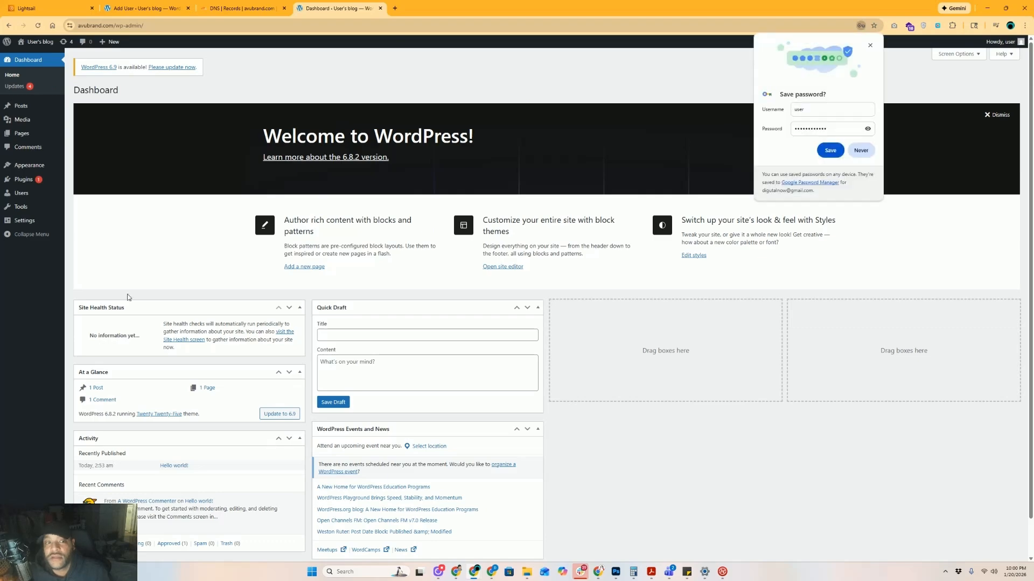
{"action": "left_click", "coordinate": [830, 150]}
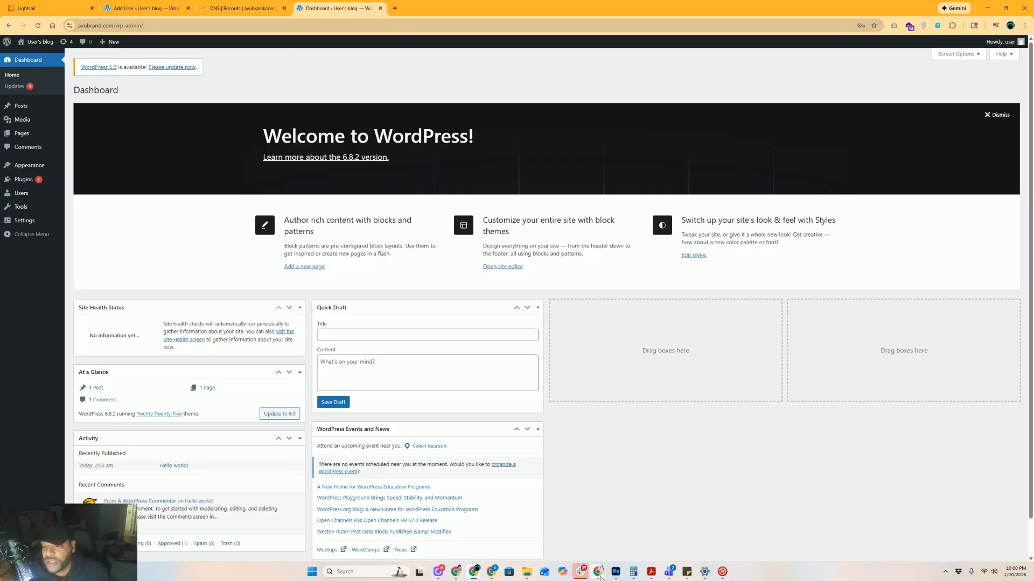
{"action": "mouse_move", "coordinate": [598, 571]}
{"action": "left_click", "coordinate": [630, 525]}
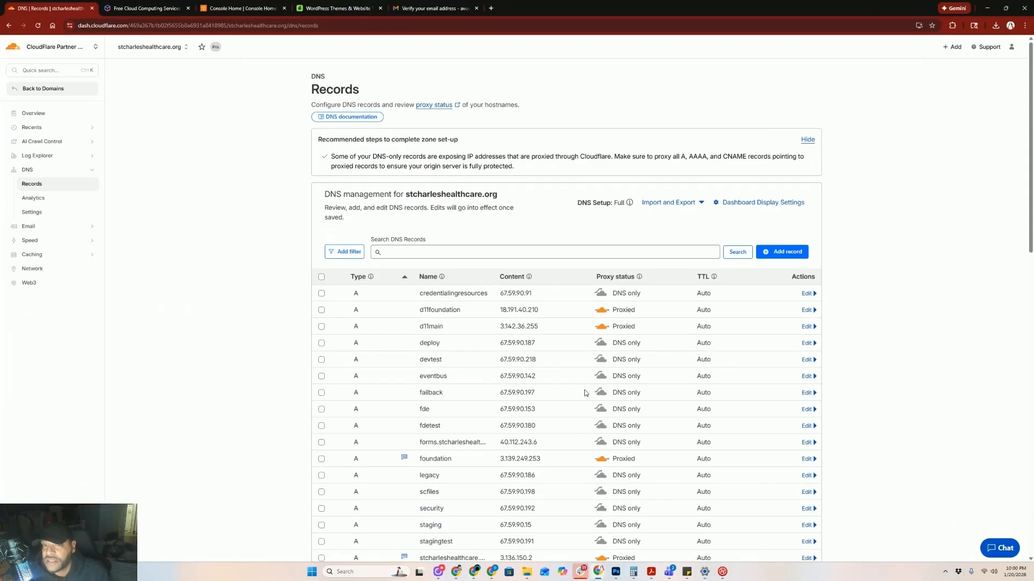
Step: View the top of ThemeForest's WordPress themes homepage, then return to the WordPress dashboard window
{"action": "left_click", "coordinate": [348, 12]}
{"action": "scroll", "coordinate": [214, 132], "scroll_direction": "up", "scroll_amount": 1}
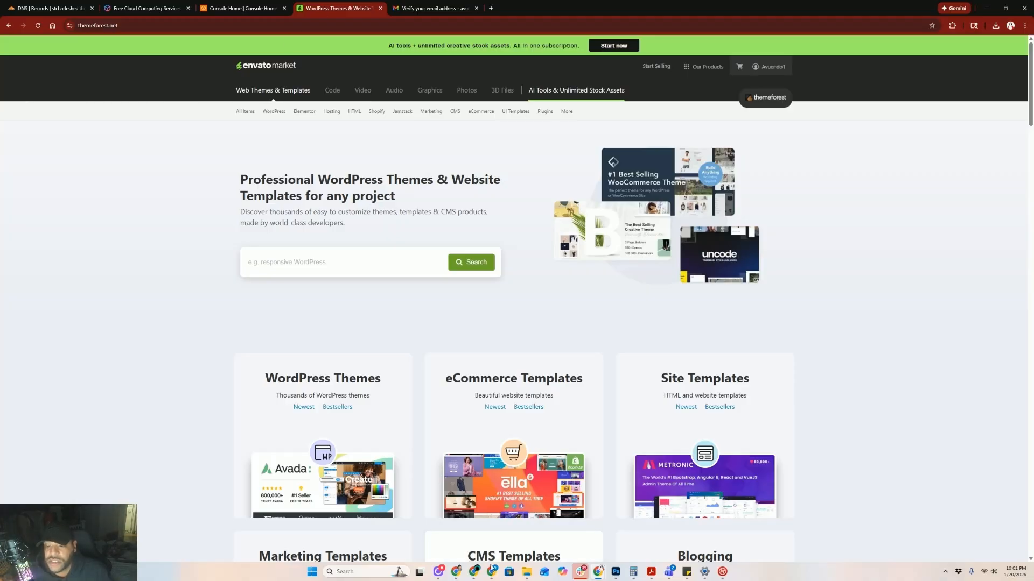
{"action": "mouse_move", "coordinate": [476, 569]}
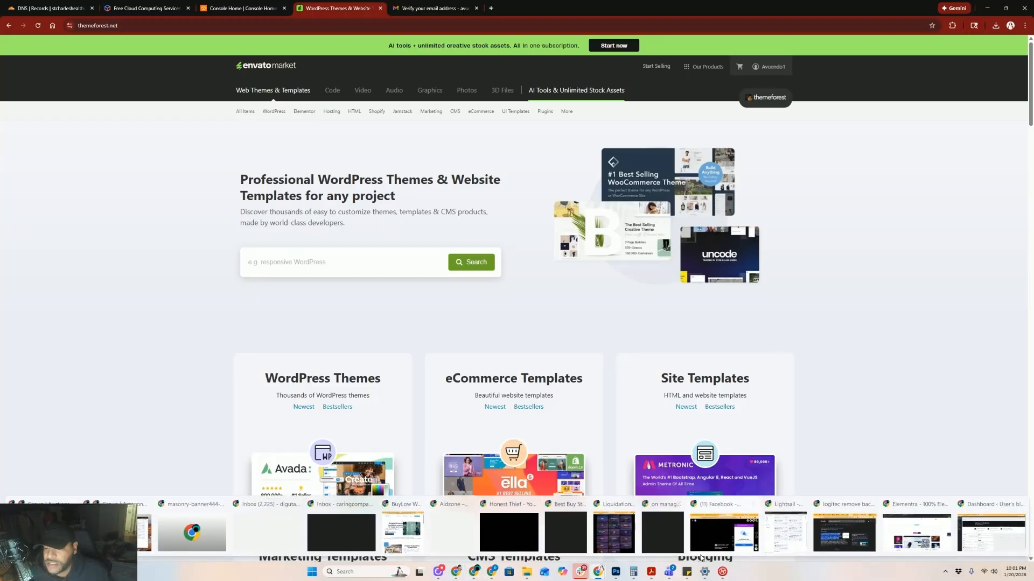
{"action": "left_click", "coordinate": [1003, 554]}
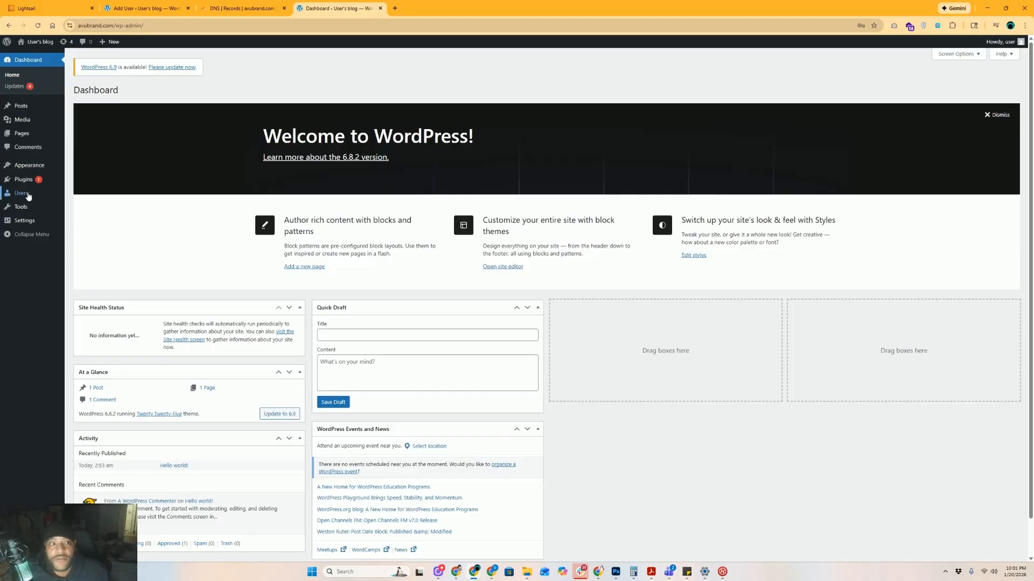
Step: Scroll through Popular themes under Appearance > Themes > Add Theme, then minimize the WordPress window
{"action": "mouse_move", "coordinate": [33, 165]}
{"action": "left_click", "coordinate": [81, 167]}
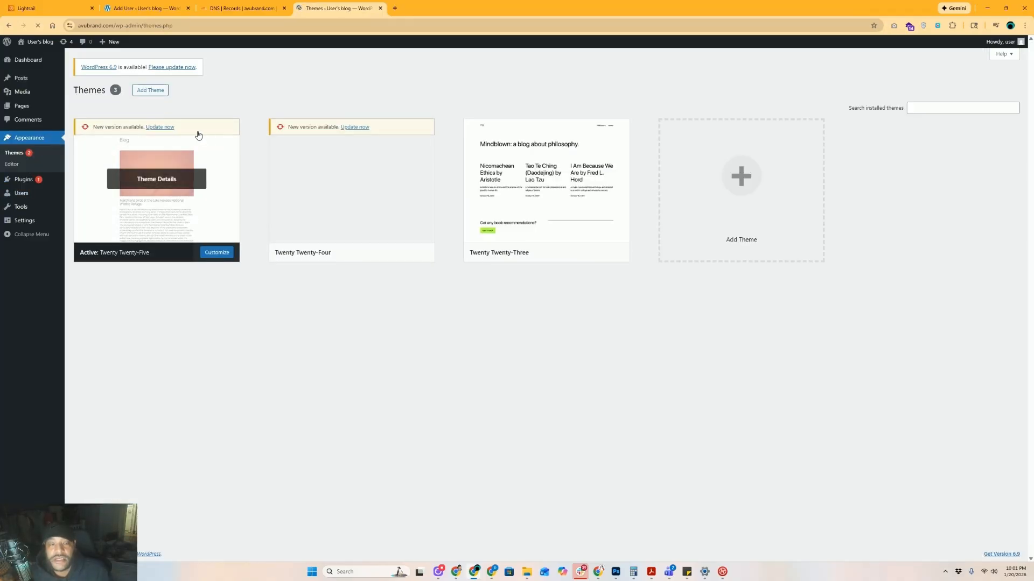
{"action": "left_click", "coordinate": [160, 93]}
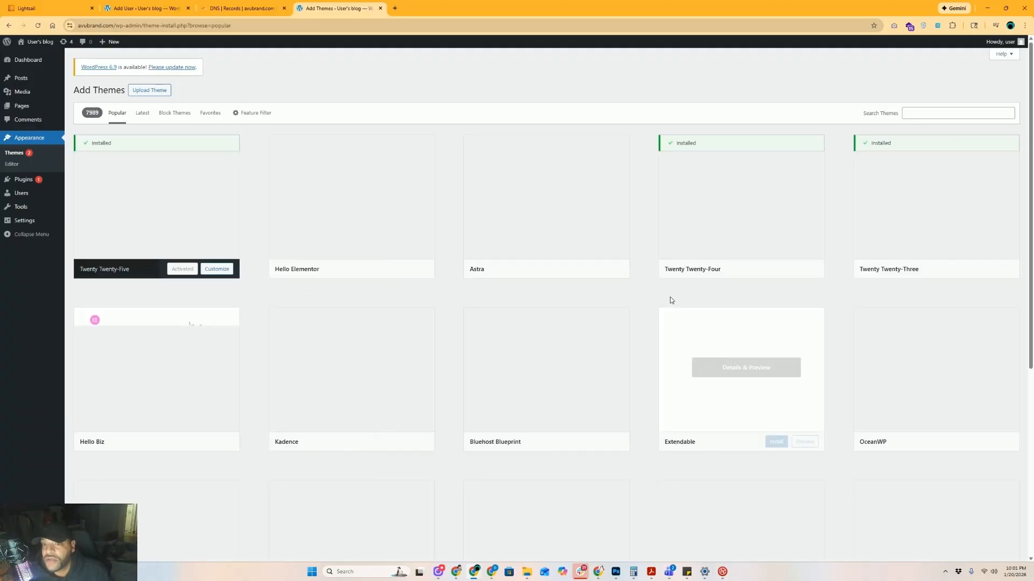
{"action": "scroll", "coordinate": [525, 242], "scroll_direction": "down", "scroll_amount": 7}
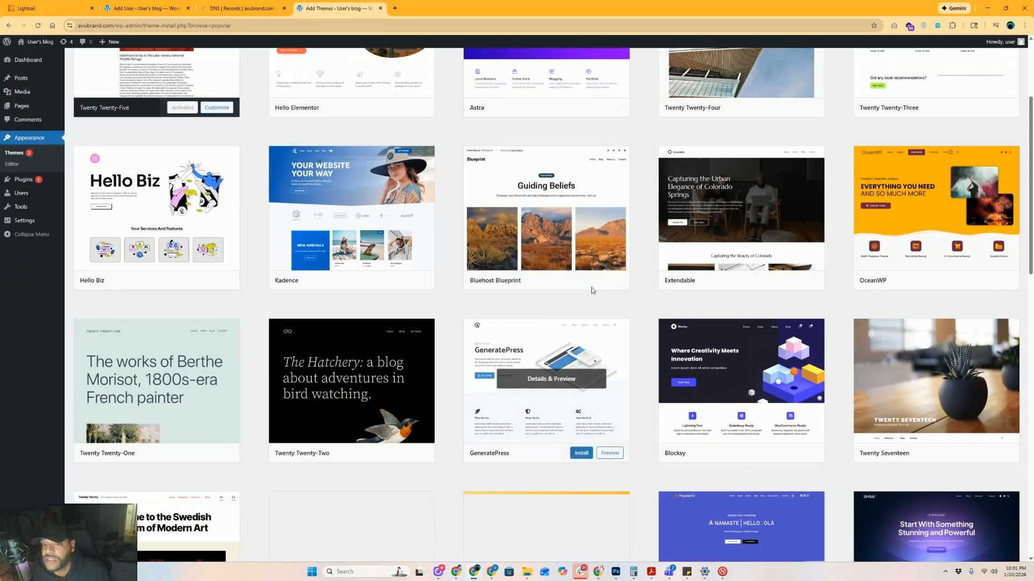
{"action": "scroll", "coordinate": [476, 294], "scroll_direction": "down", "scroll_amount": 2}
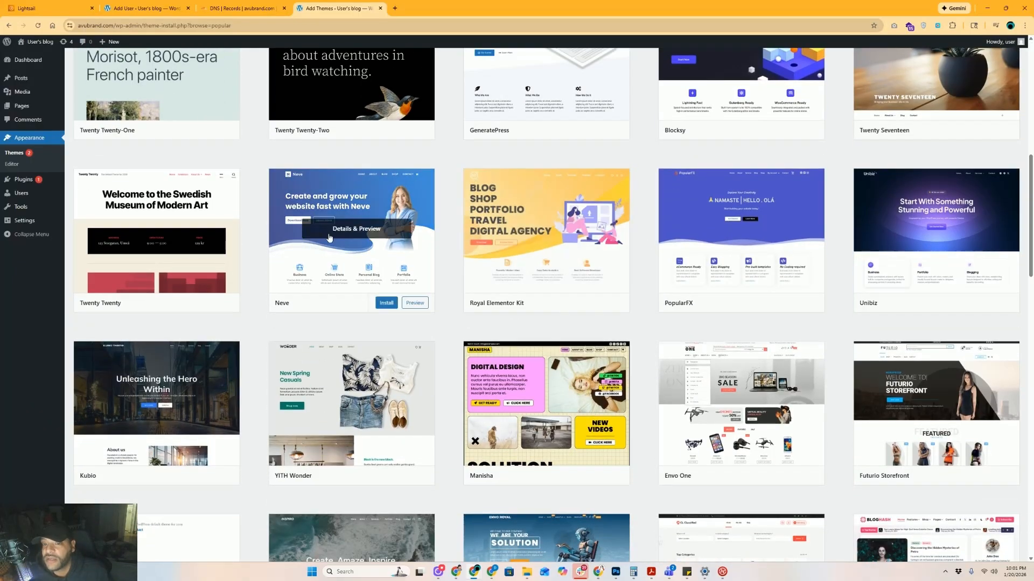
{"action": "scroll", "coordinate": [455, 348], "scroll_direction": "down", "scroll_amount": 5}
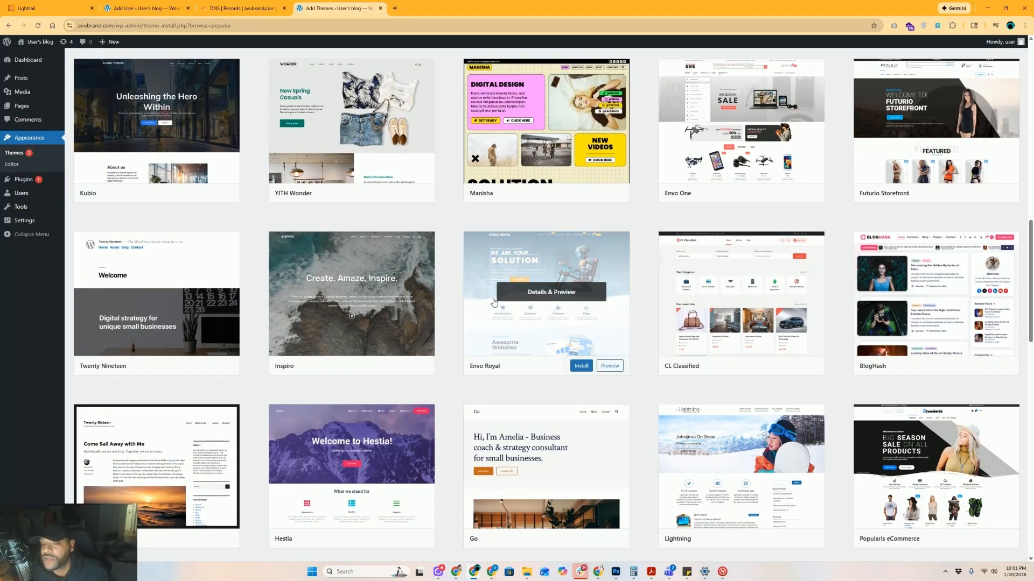
{"action": "scroll", "coordinate": [493, 302], "scroll_direction": "up", "scroll_amount": 15}
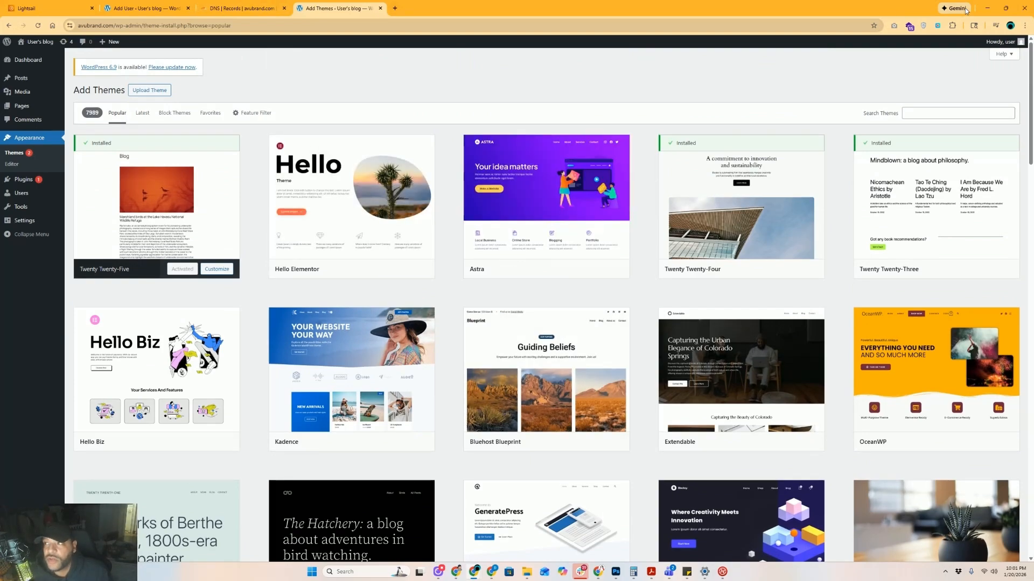
{"action": "left_click", "coordinate": [987, 8]}
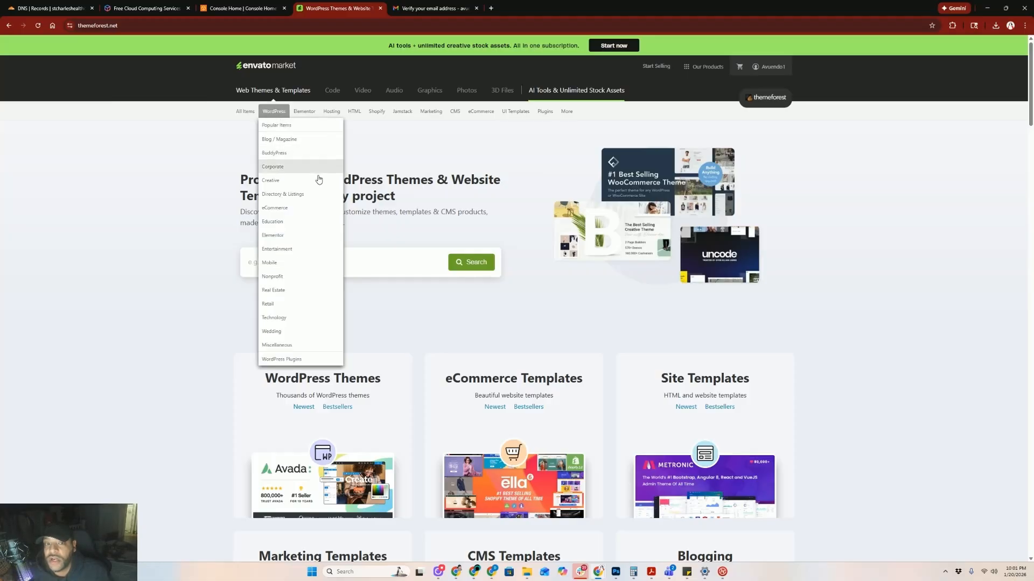
Step: Browse ThemeForest's WordPress Corporate category and open the $49 Bexon – Corporate Business theme
{"action": "left_click", "coordinate": [281, 112]}
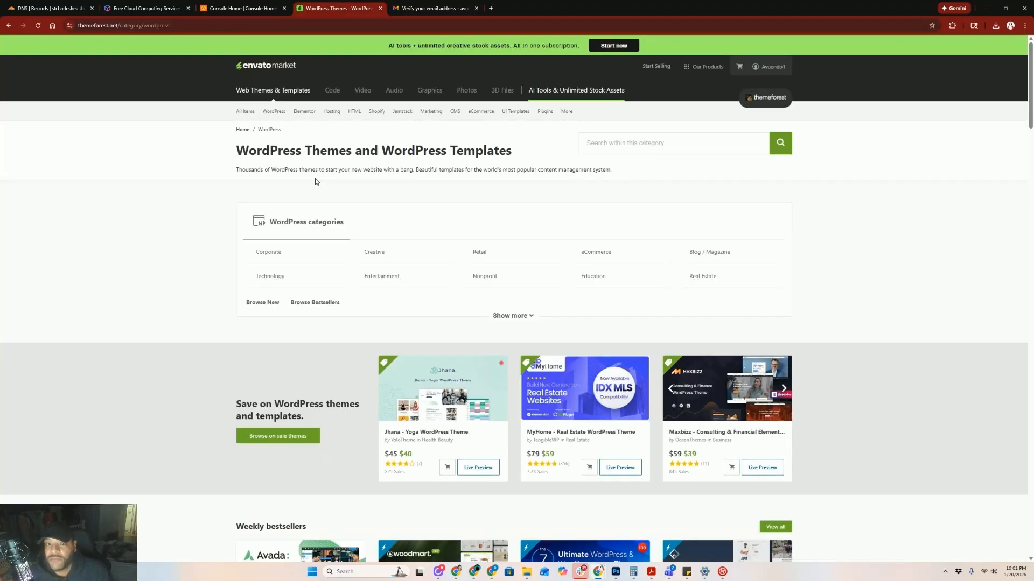
{"action": "left_click", "coordinate": [295, 260]}
{"action": "scroll", "coordinate": [515, 289], "scroll_direction": "down", "scroll_amount": 4}
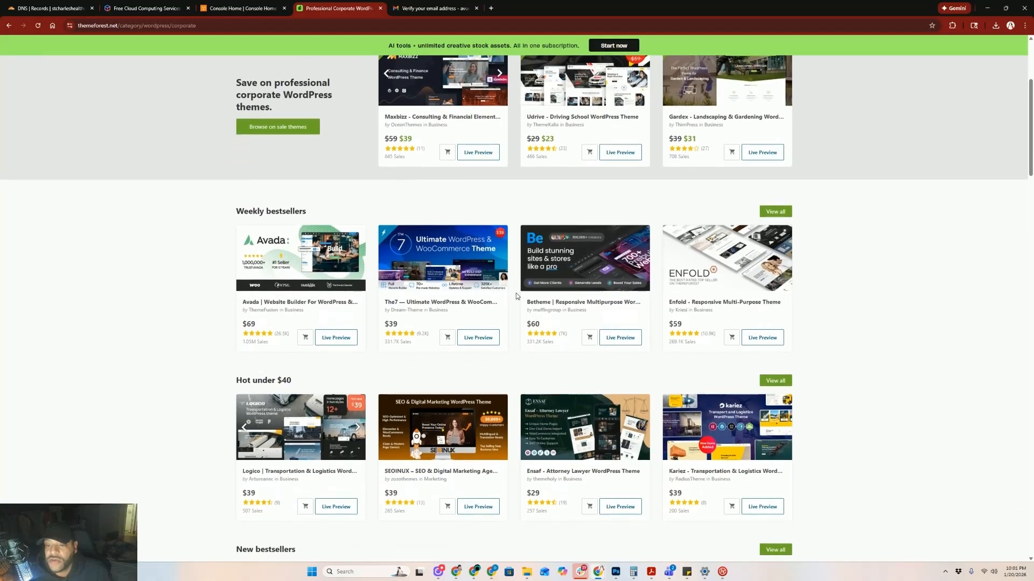
{"action": "scroll", "coordinate": [516, 293], "scroll_direction": "down", "scroll_amount": 6}
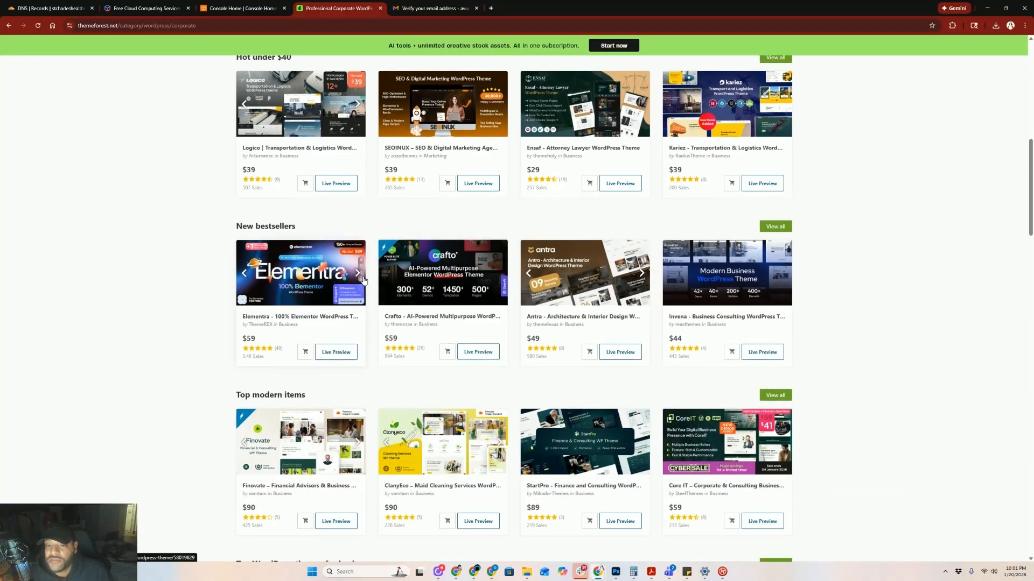
{"action": "scroll", "coordinate": [485, 247], "scroll_direction": "up", "scroll_amount": 2}
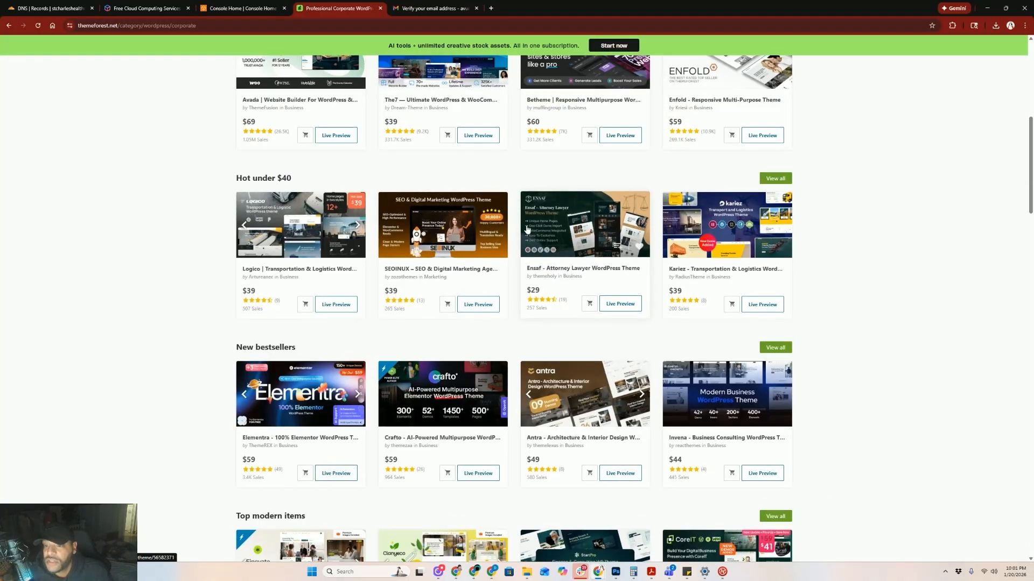
{"action": "scroll", "coordinate": [527, 229], "scroll_direction": "down", "scroll_amount": 9}
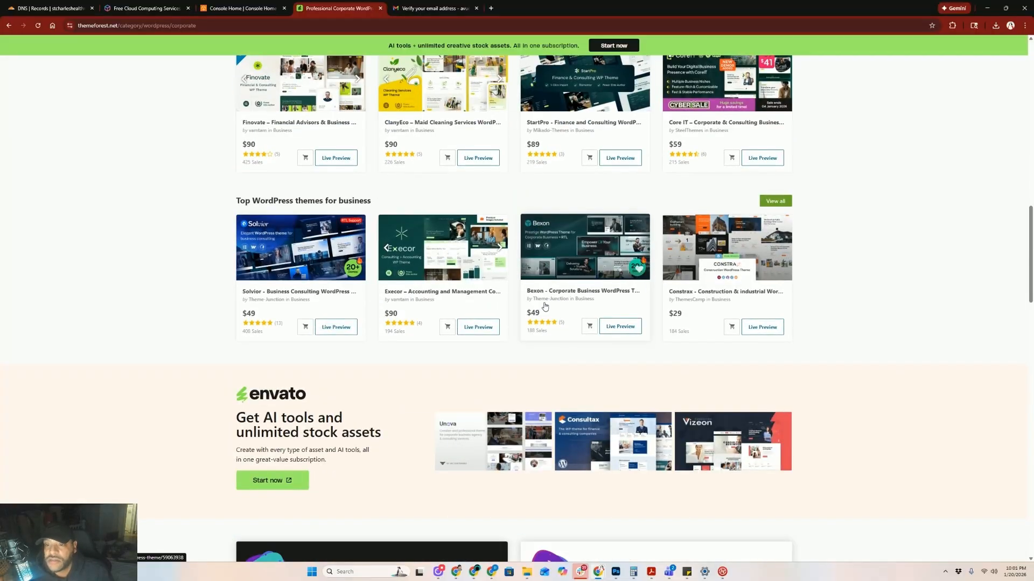
{"action": "left_click", "coordinate": [571, 262]}
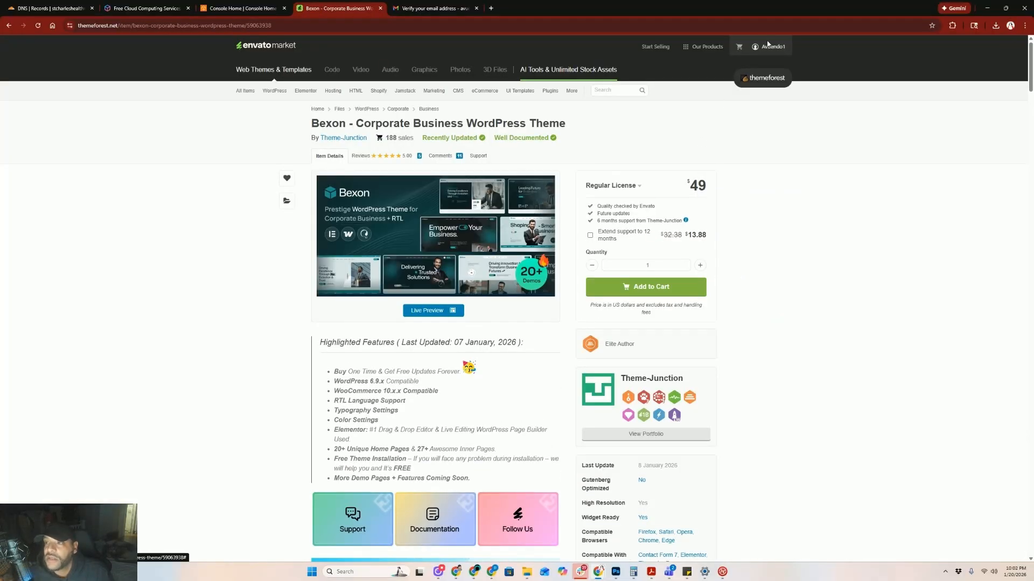
Step: Check the purchased Downloads page, then go back to the Bexon item page
{"action": "left_click", "coordinate": [765, 46]}
{"action": "left_click", "coordinate": [722, 104]}
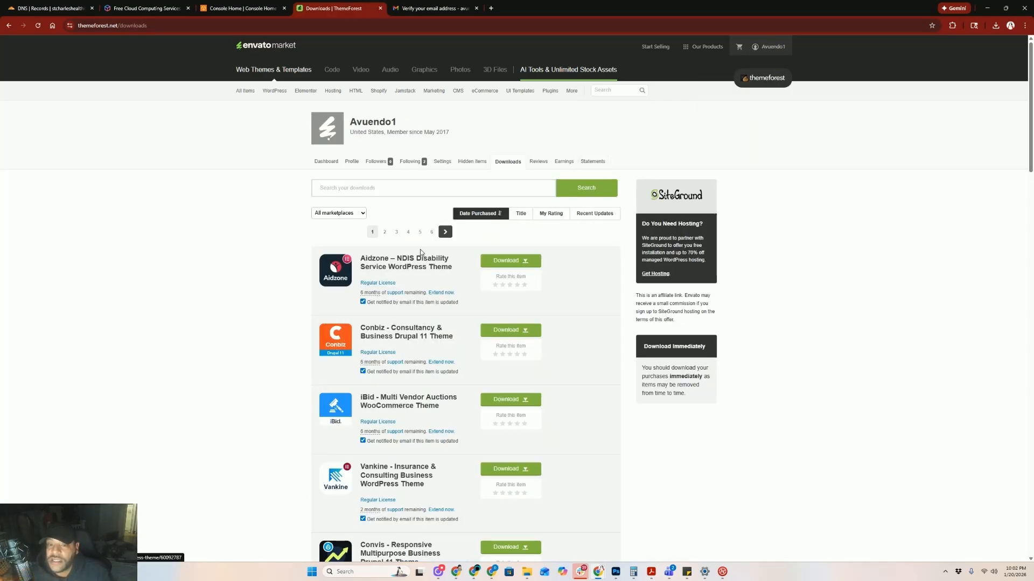
{"action": "right_click", "coordinate": [754, 129]}
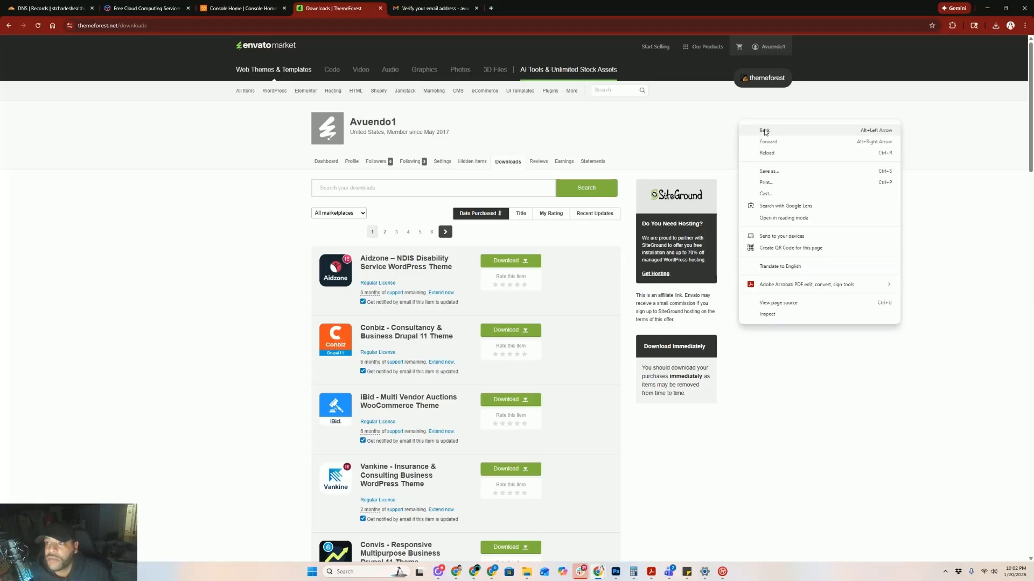
{"action": "left_click", "coordinate": [768, 136]}
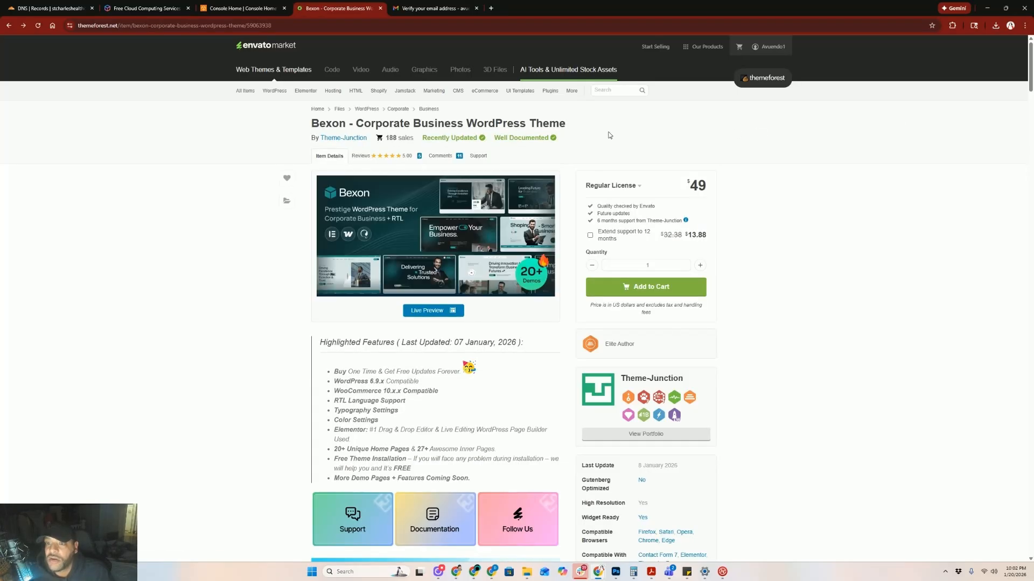
Step: Add Bexon to the cart and go to checkout, choosing the card payment tab
{"action": "left_click", "coordinate": [663, 291]}
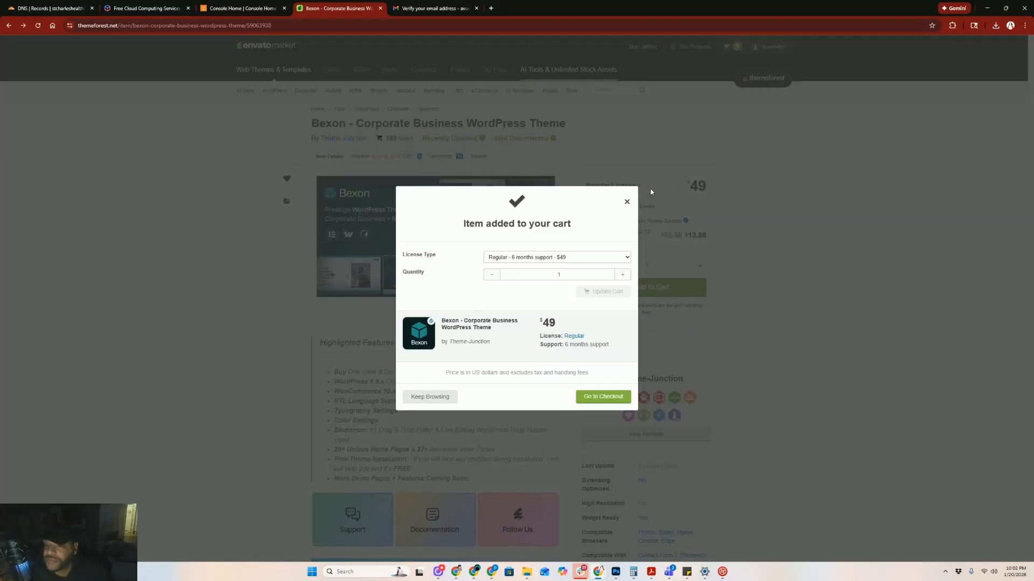
{"action": "left_click", "coordinate": [599, 400]}
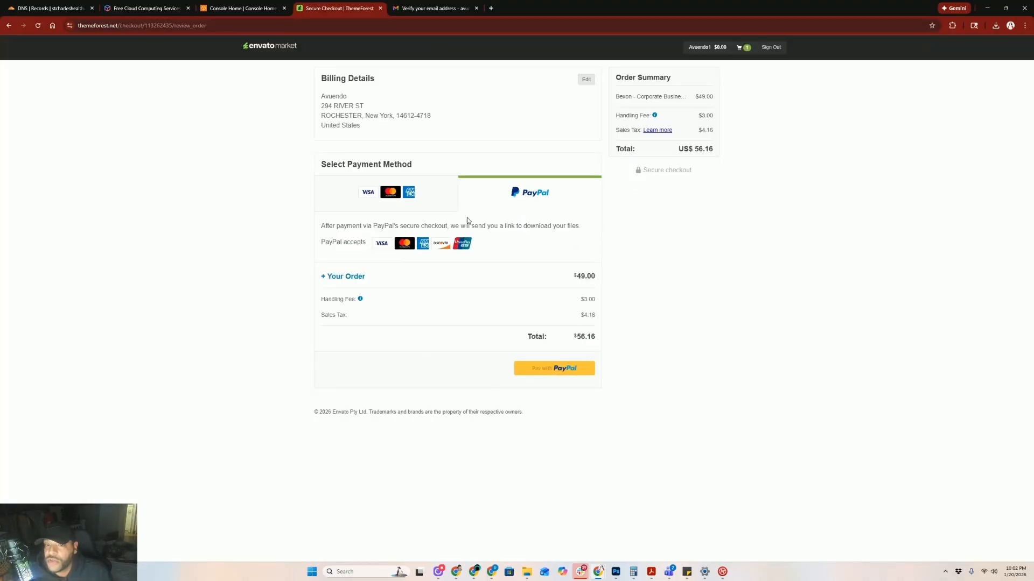
{"action": "left_click", "coordinate": [410, 203]}
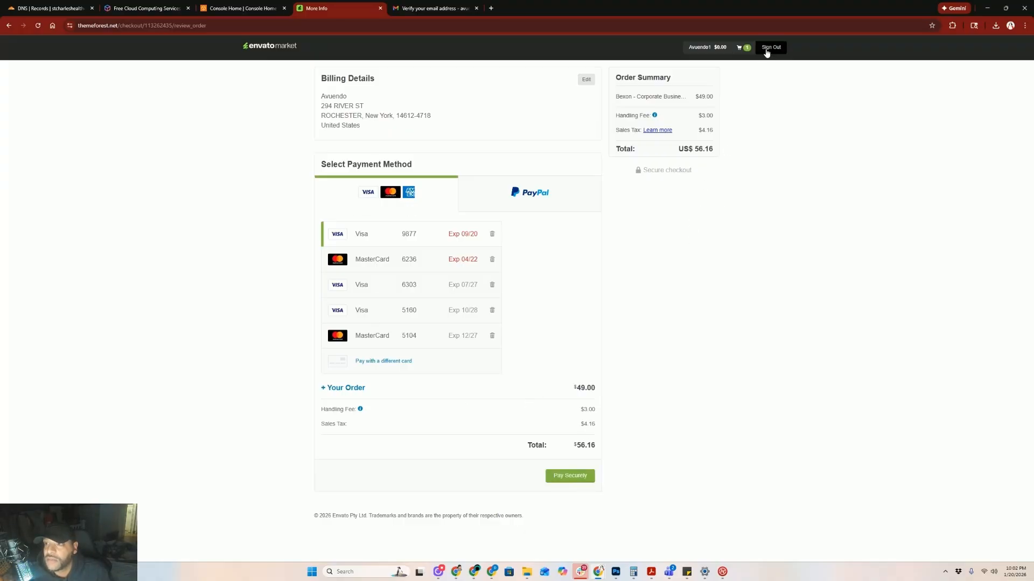
Step: Leave checkout at US$56.16 and open the account's Downloads list
{"action": "right_click", "coordinate": [719, 222]}
{"action": "left_click", "coordinate": [730, 225]}
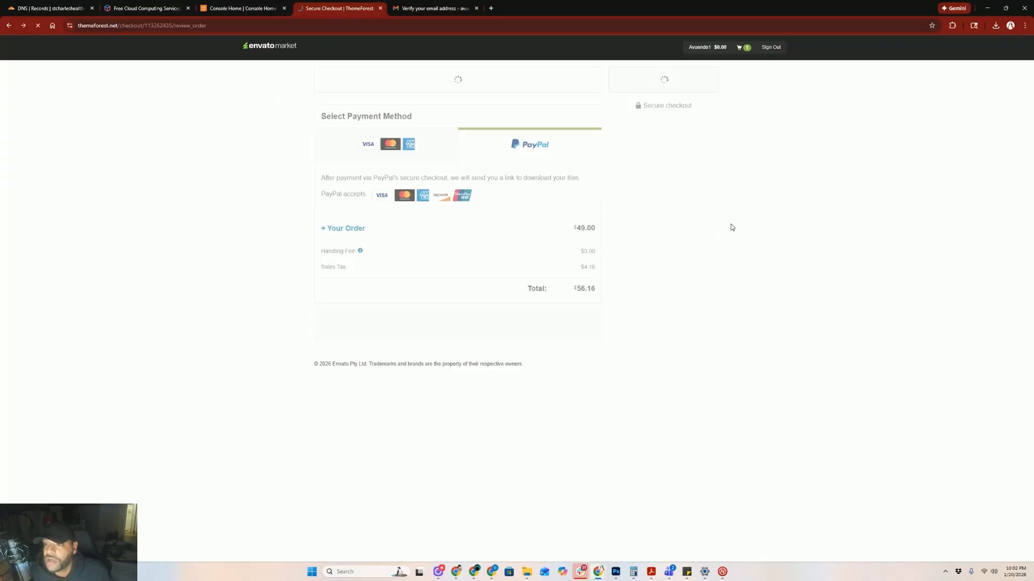
{"action": "mouse_move", "coordinate": [706, 47]}
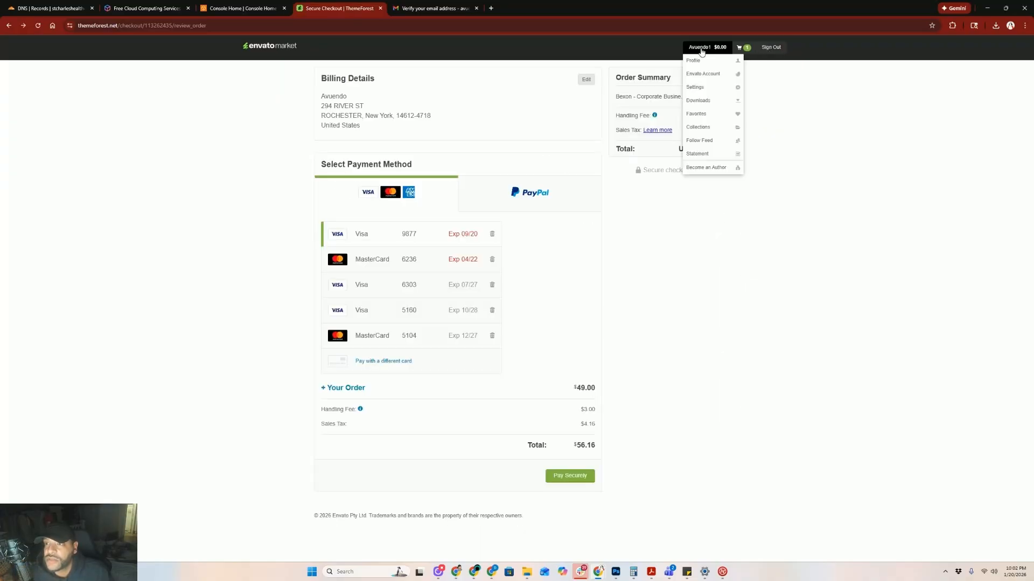
{"action": "left_click", "coordinate": [698, 101]}
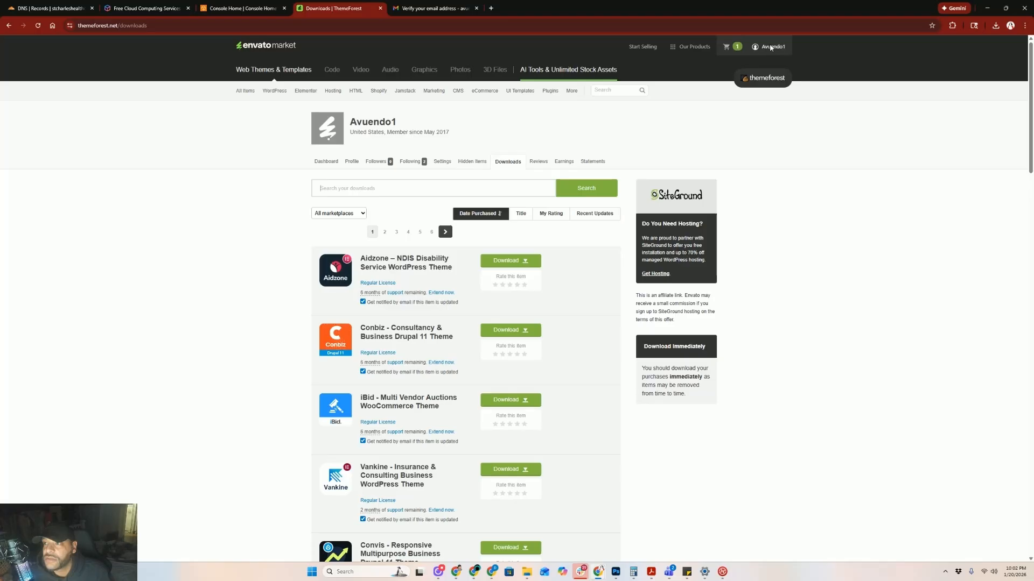
Step: From the ThemeForest Downloads list, download Aidzone's 'Installable WordPress file only' package
{"action": "mouse_move", "coordinate": [773, 50]}
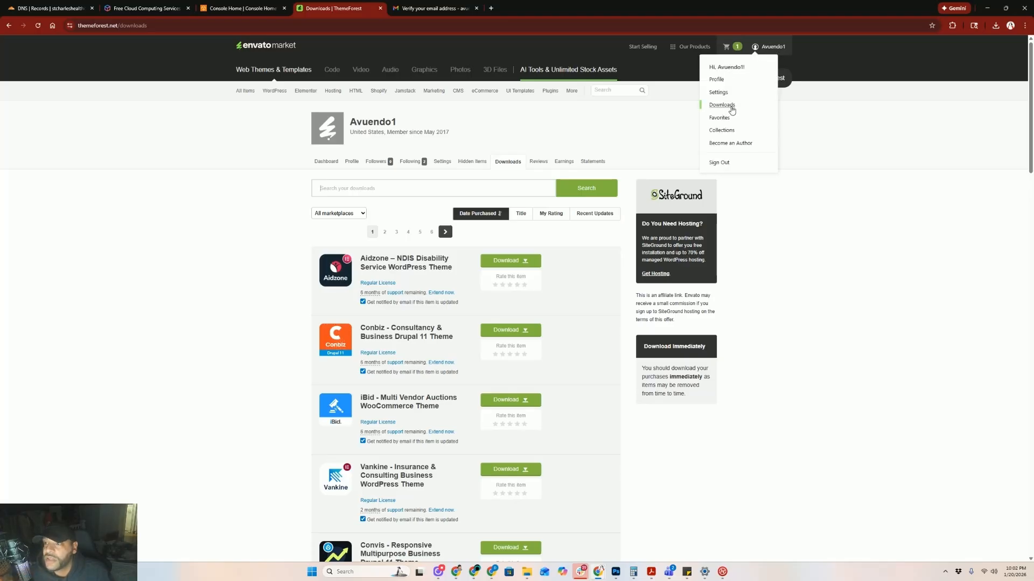
{"action": "scroll", "coordinate": [403, 299], "scroll_direction": "down", "scroll_amount": 18}
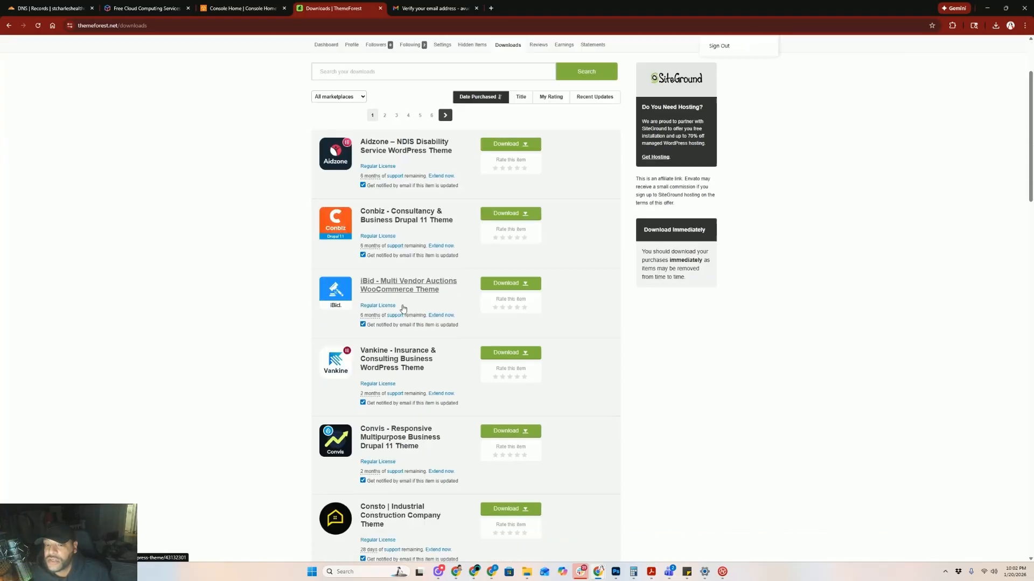
{"action": "scroll", "coordinate": [403, 300], "scroll_direction": "down", "scroll_amount": 10}
{"action": "scroll", "coordinate": [415, 256], "scroll_direction": "up", "scroll_amount": 20}
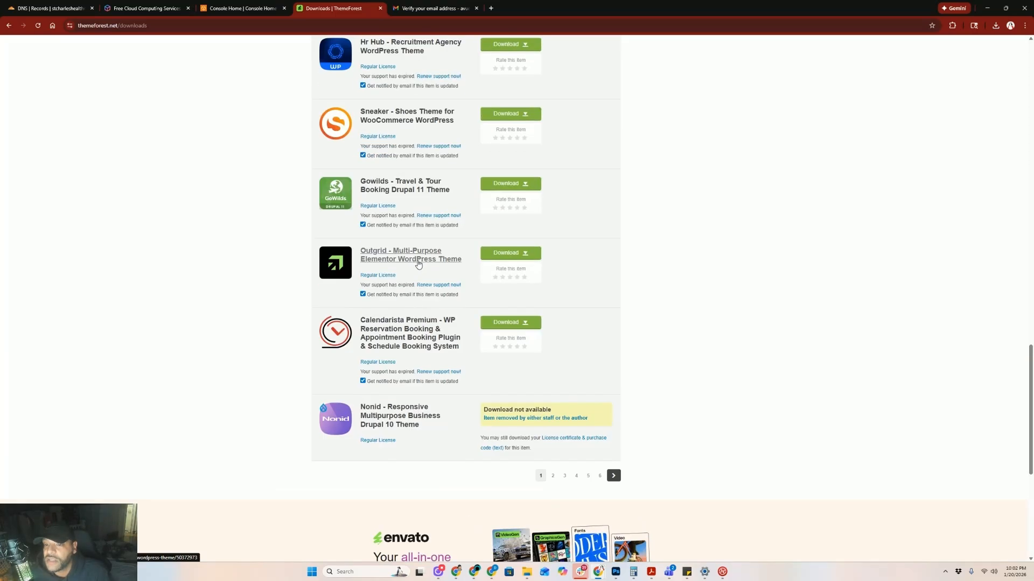
{"action": "scroll", "coordinate": [416, 257], "scroll_direction": "up", "scroll_amount": 3}
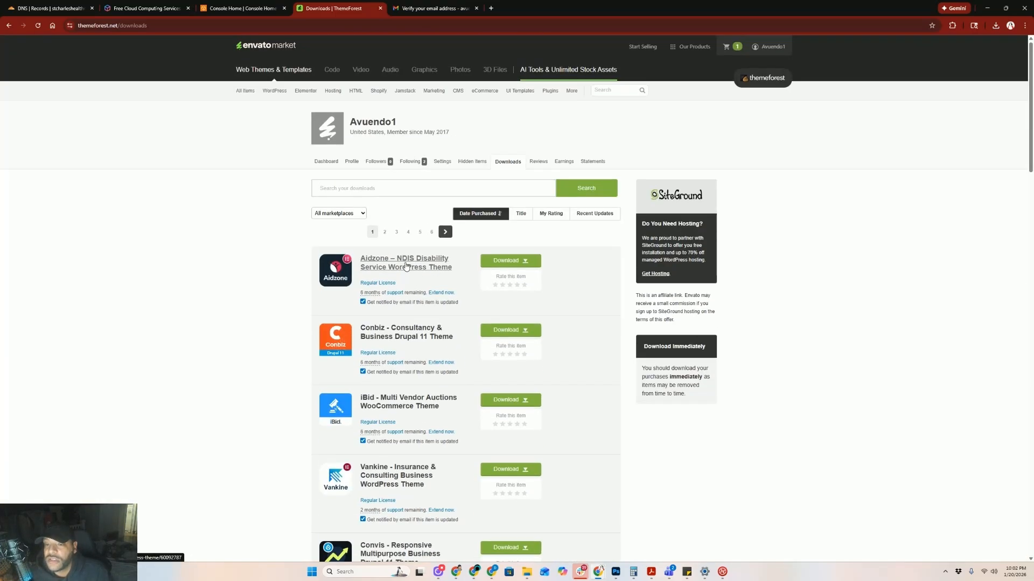
{"action": "left_click", "coordinate": [507, 261]}
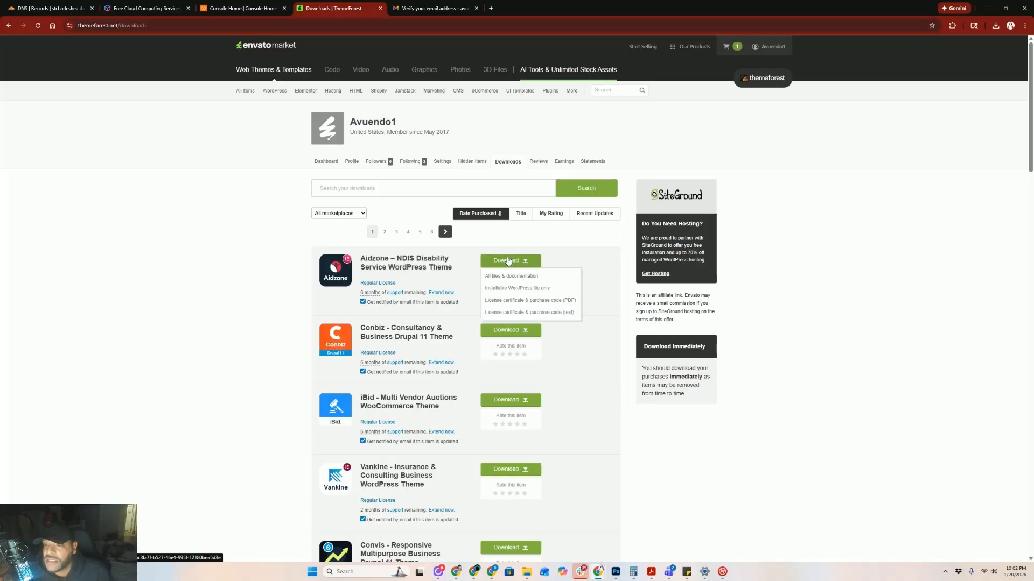
{"action": "left_click", "coordinate": [559, 292]}
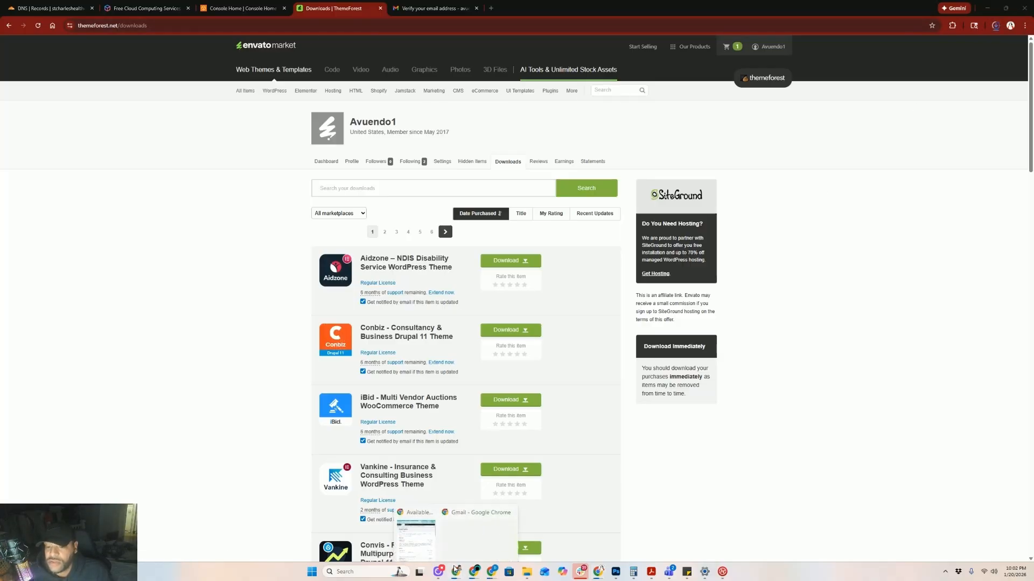
Step: Upload the downloaded Aidzone theme zip to WordPress, install it, and activate it
{"action": "mouse_move", "coordinate": [456, 572]}
{"action": "left_click", "coordinate": [1023, 549]}
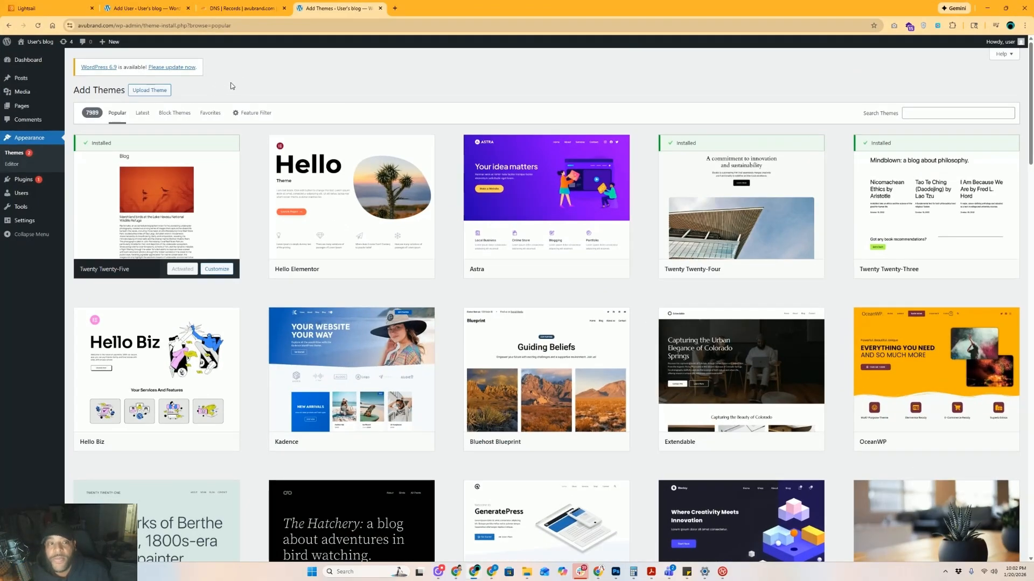
{"action": "left_click", "coordinate": [158, 92]}
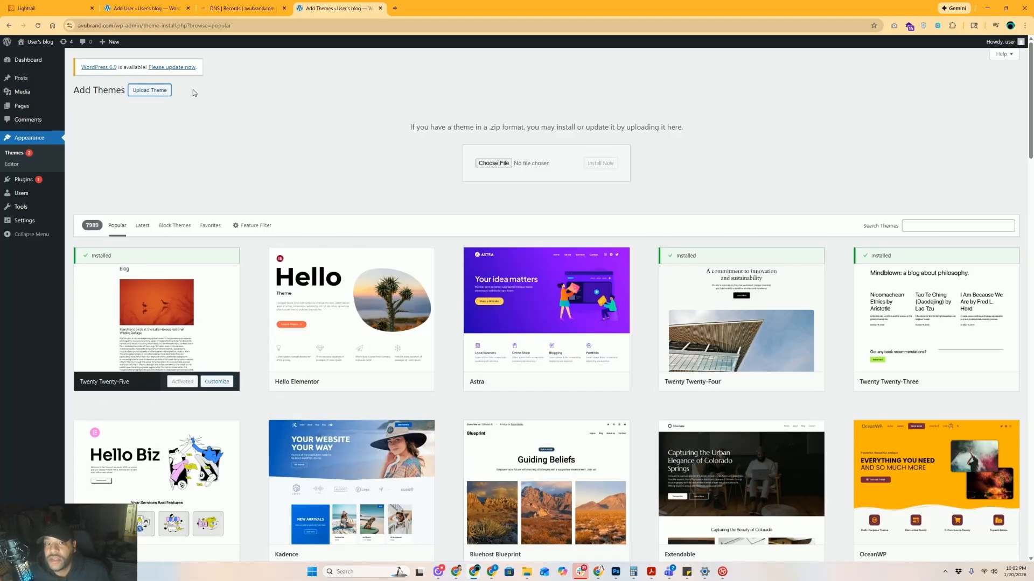
{"action": "left_click", "coordinate": [488, 164]}
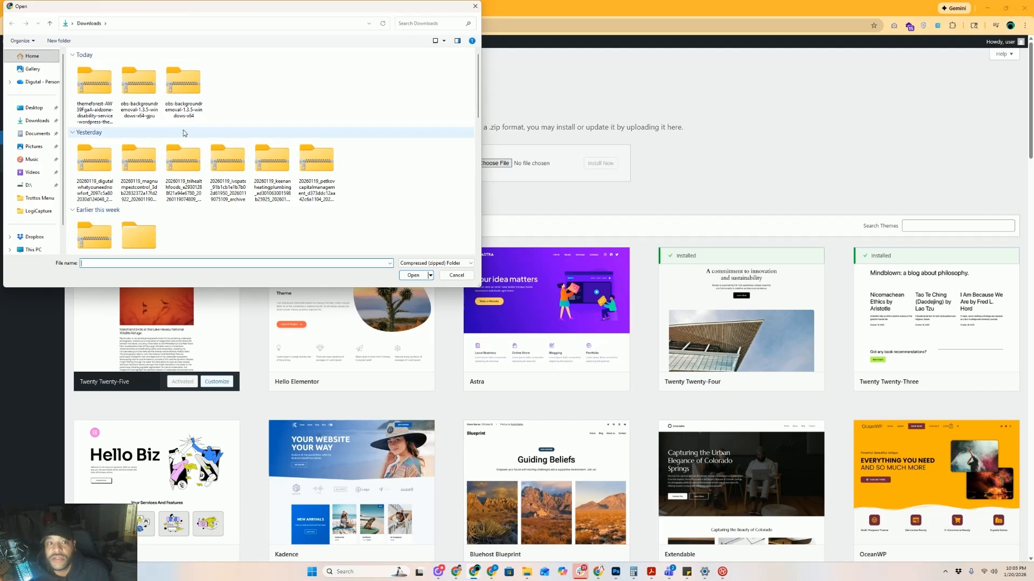
{"action": "left_click", "coordinate": [93, 101]}
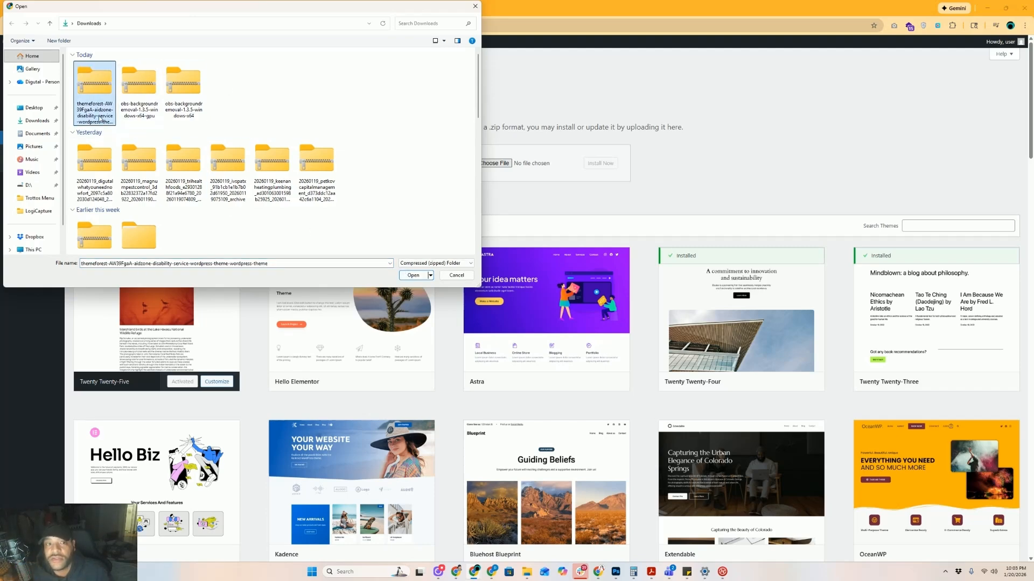
{"action": "left_click", "coordinate": [413, 275]}
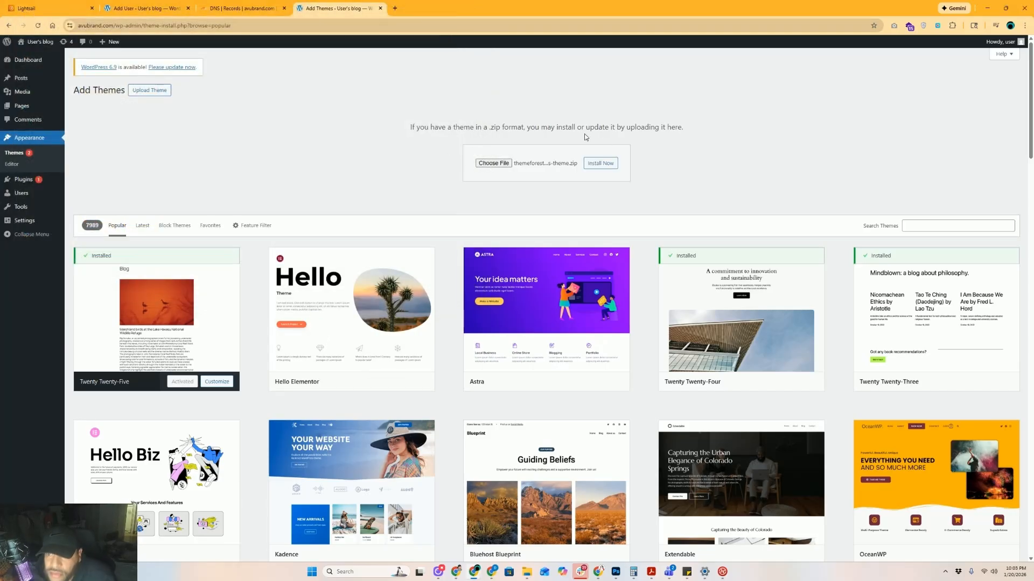
{"action": "left_click", "coordinate": [599, 163]}
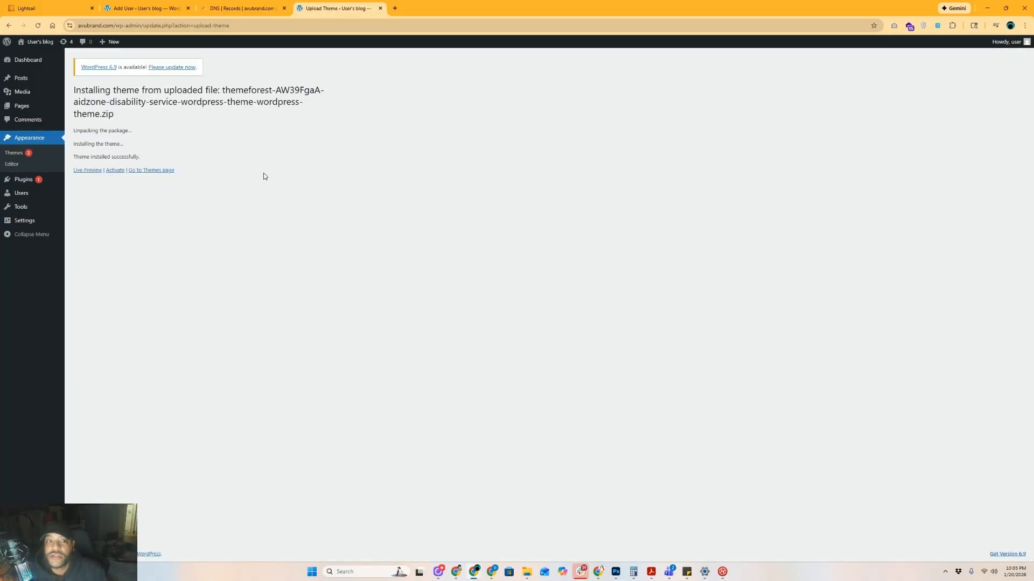
{"action": "left_click", "coordinate": [116, 171]}
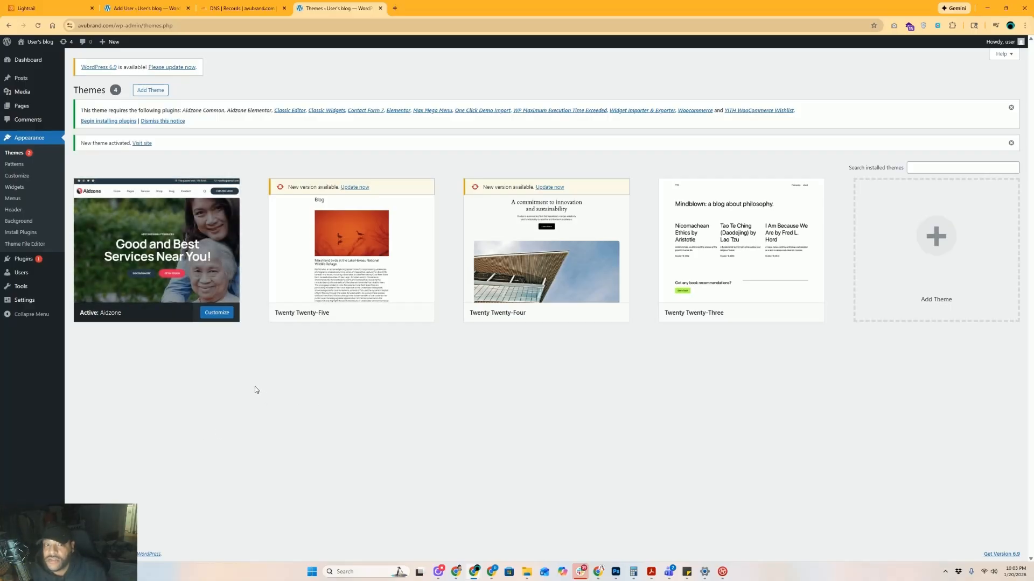
Step: Go to the WordPress admin Dashboard to confirm avubrand.com runs the Aidzone theme
{"action": "mouse_move", "coordinate": [37, 43]}
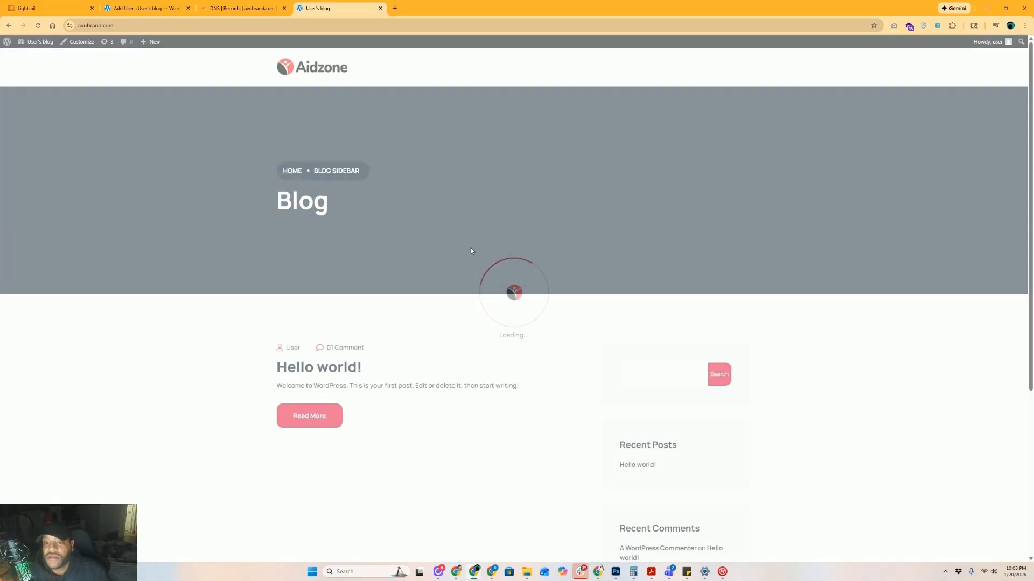
{"action": "scroll", "coordinate": [432, 245], "scroll_direction": "down", "scroll_amount": 5}
{"action": "scroll", "coordinate": [482, 232], "scroll_direction": "up", "scroll_amount": 5}
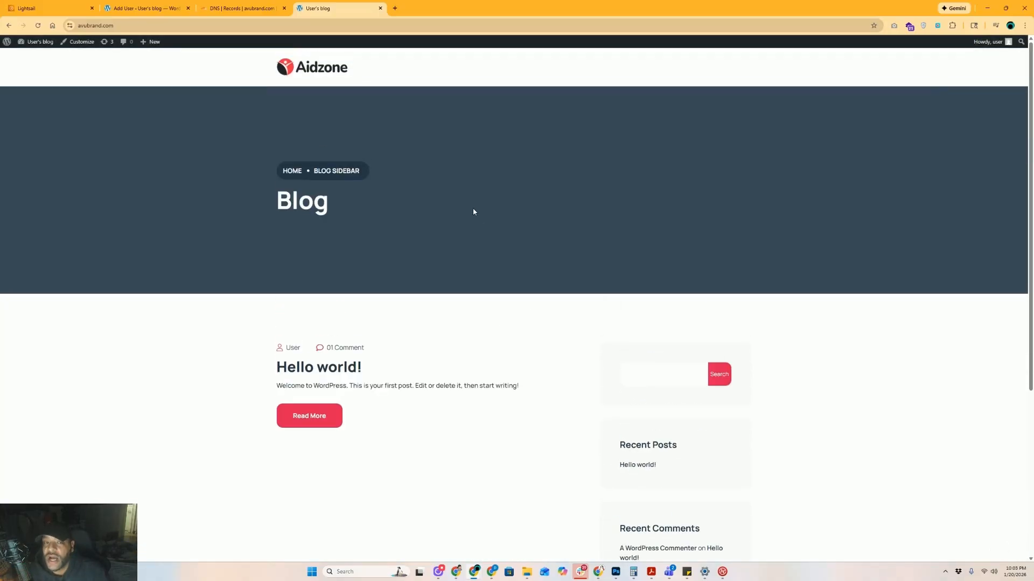
{"action": "left_click", "coordinate": [39, 54]}
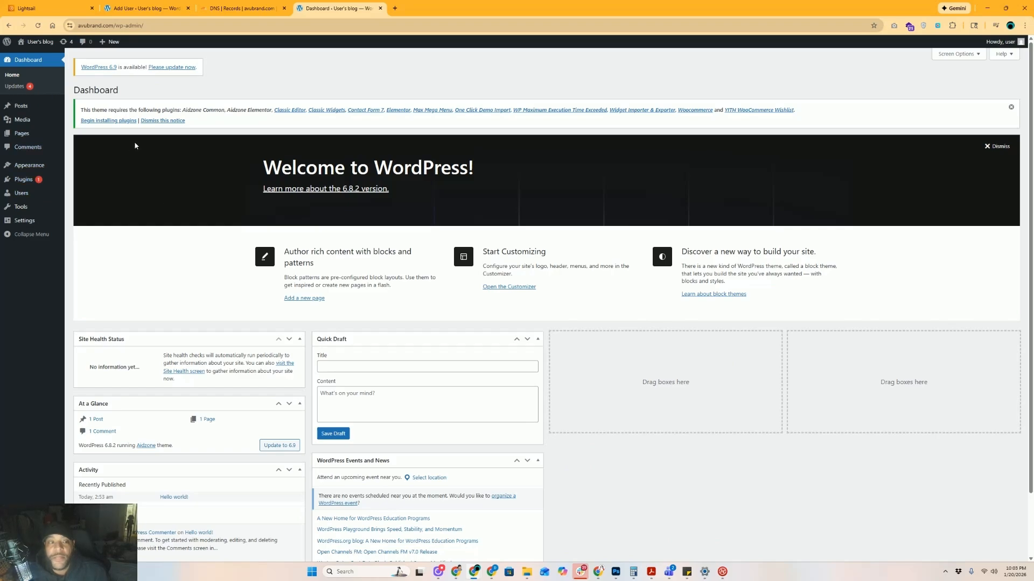
Step: Install the Aidzone Common, Aidzone Elementor and Classic Editor required plugins
{"action": "mouse_move", "coordinate": [29, 168]}
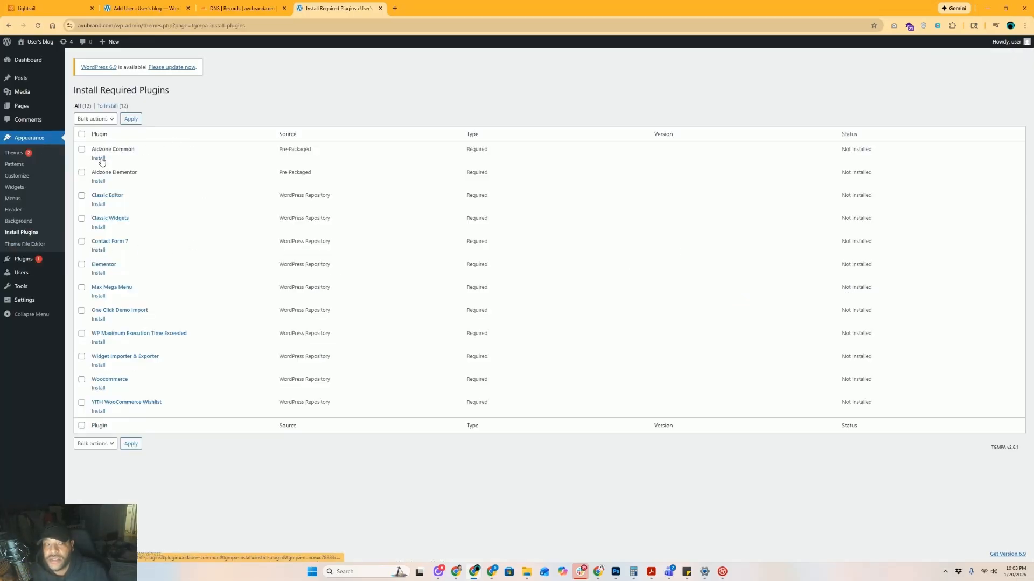
{"action": "left_click", "coordinate": [100, 159]}
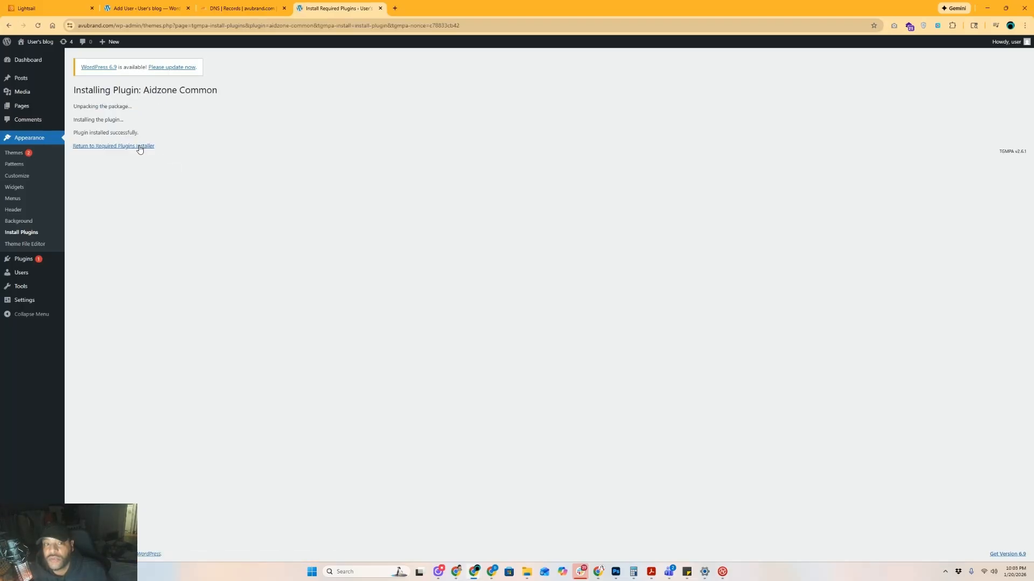
{"action": "left_click", "coordinate": [139, 149]}
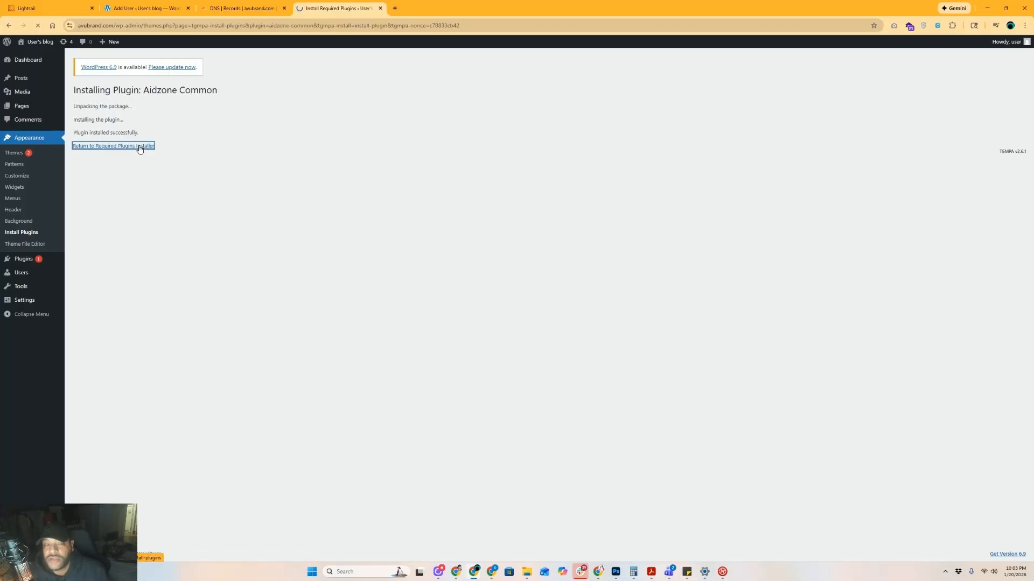
{"action": "left_click", "coordinate": [99, 181]}
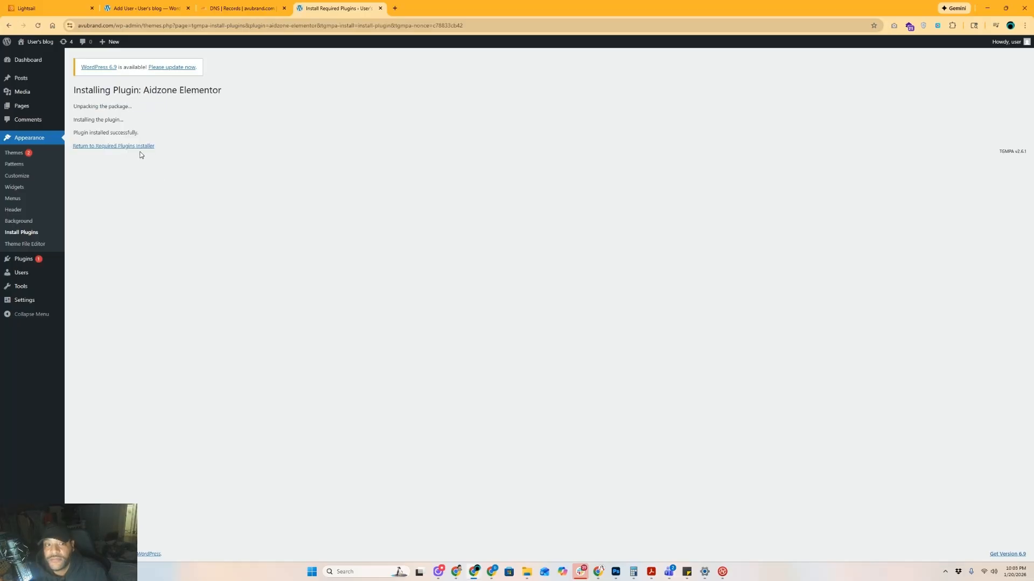
{"action": "left_click", "coordinate": [137, 148]}
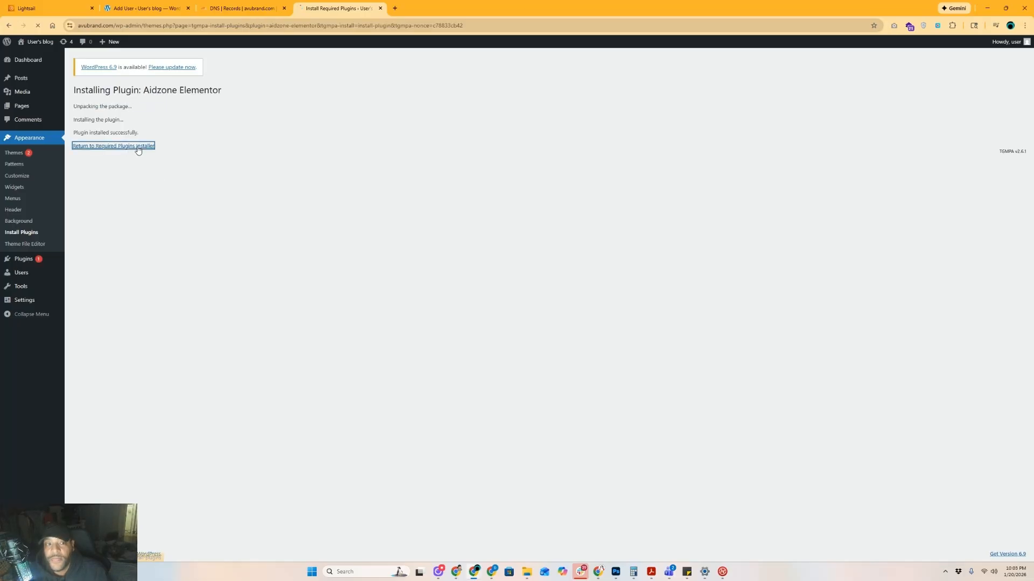
{"action": "left_click", "coordinate": [99, 205]}
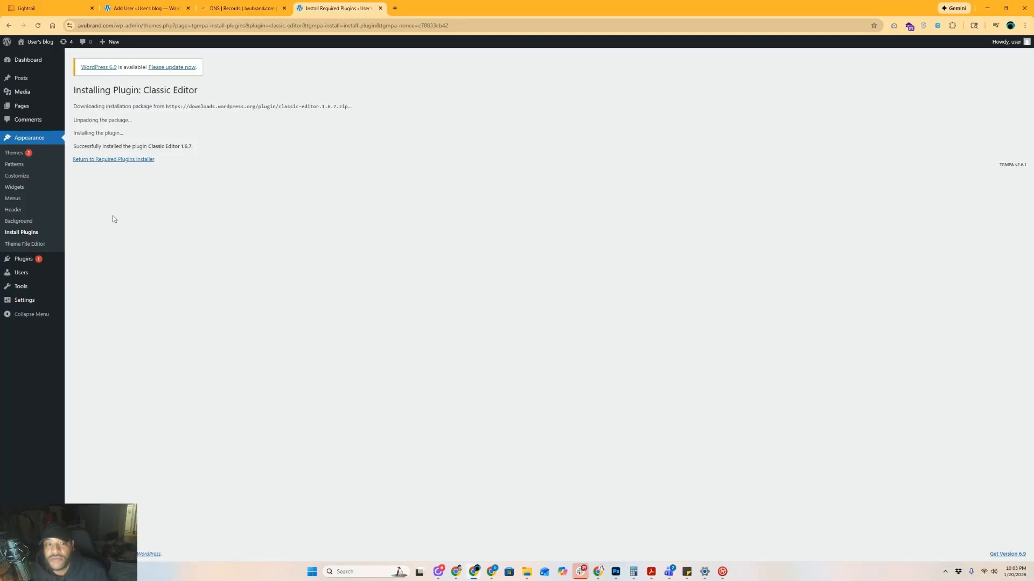
{"action": "left_click", "coordinate": [113, 160]}
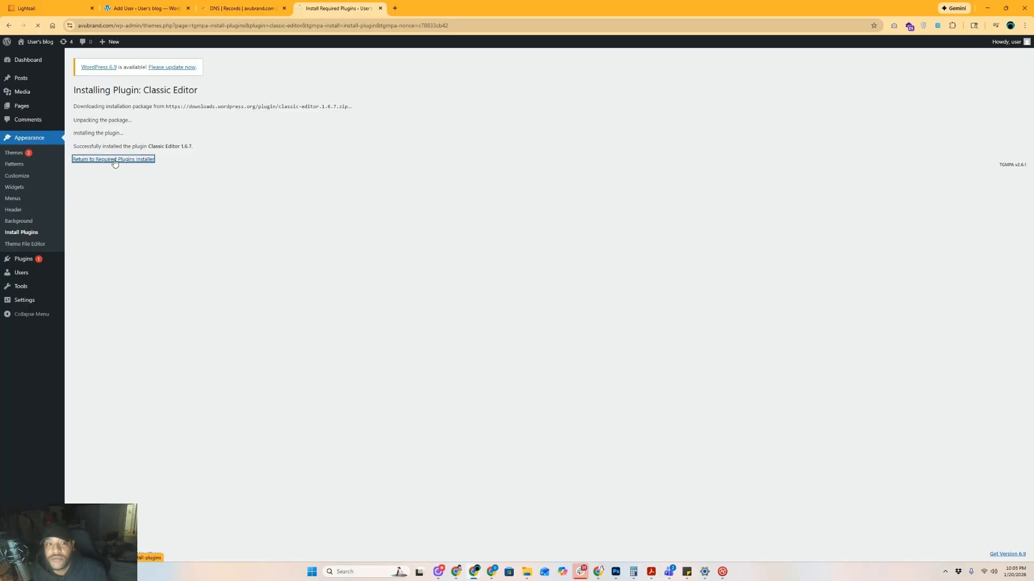
Step: Install the Classic Widgets, Contact Form 7, Elementor and Max Mega Menu plugins
{"action": "left_click", "coordinate": [99, 227]}
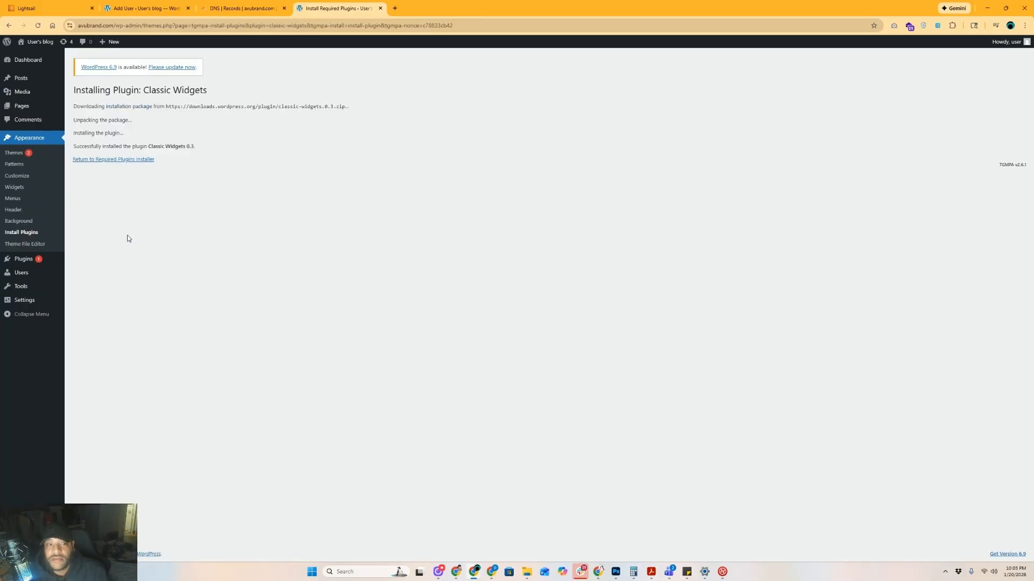
{"action": "left_click", "coordinate": [121, 161]}
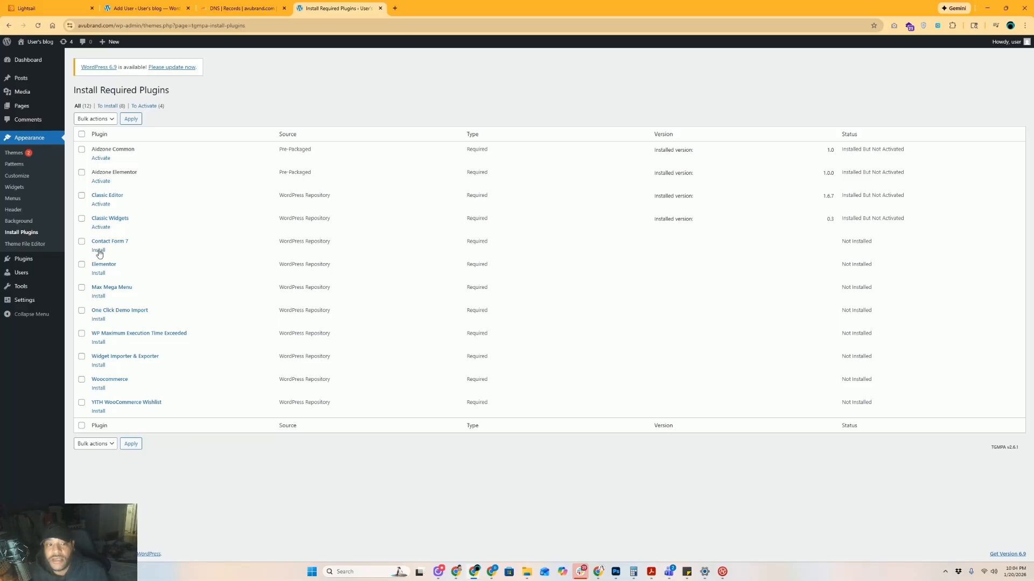
{"action": "left_click", "coordinate": [99, 252]}
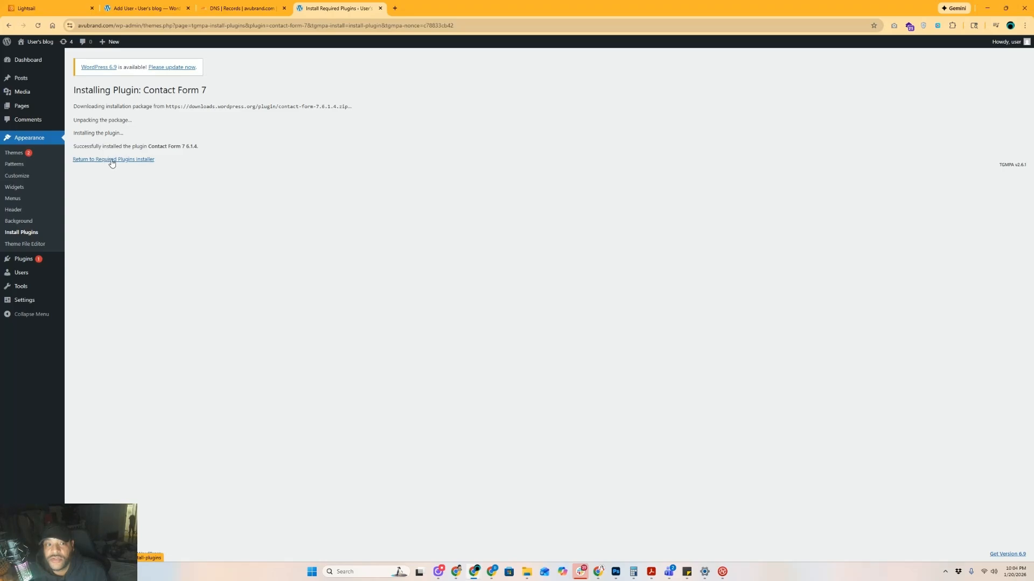
{"action": "left_click", "coordinate": [112, 161]}
{"action": "left_click", "coordinate": [108, 278]}
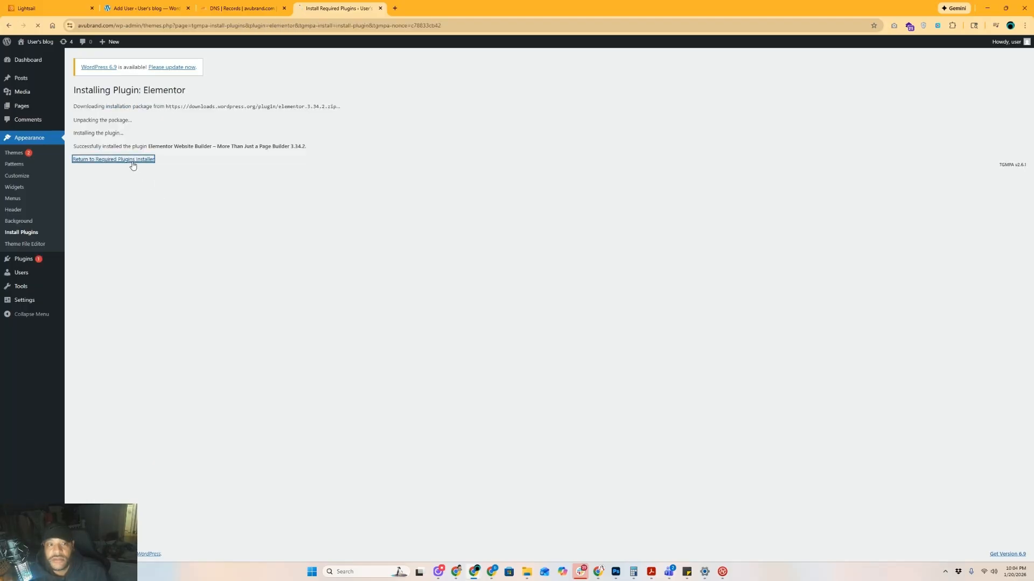
{"action": "left_click", "coordinate": [132, 162]}
{"action": "left_click", "coordinate": [102, 297]}
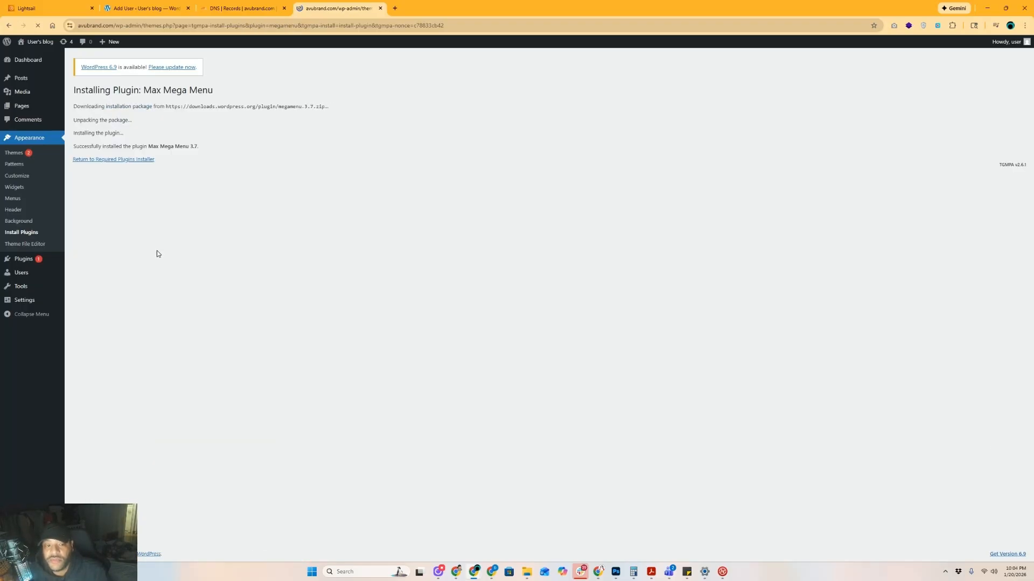
Step: Install One Click Demo Import, WP Maximum Execution Time Exceeded, Widget Importer & Exporter, WooCommerce and YITH WooCommerce Wishlist
{"action": "left_click", "coordinate": [124, 160]}
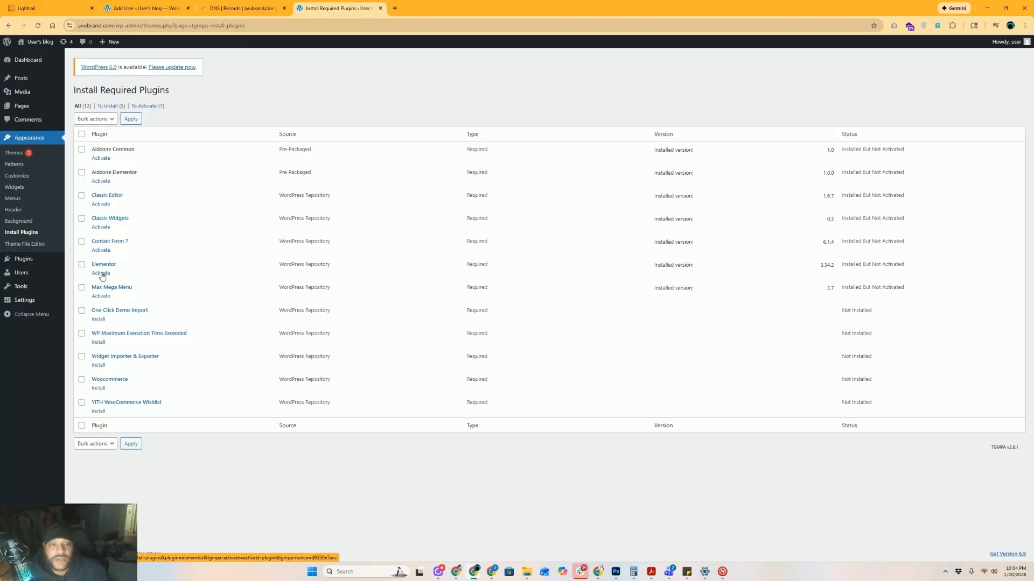
{"action": "left_click", "coordinate": [99, 320]}
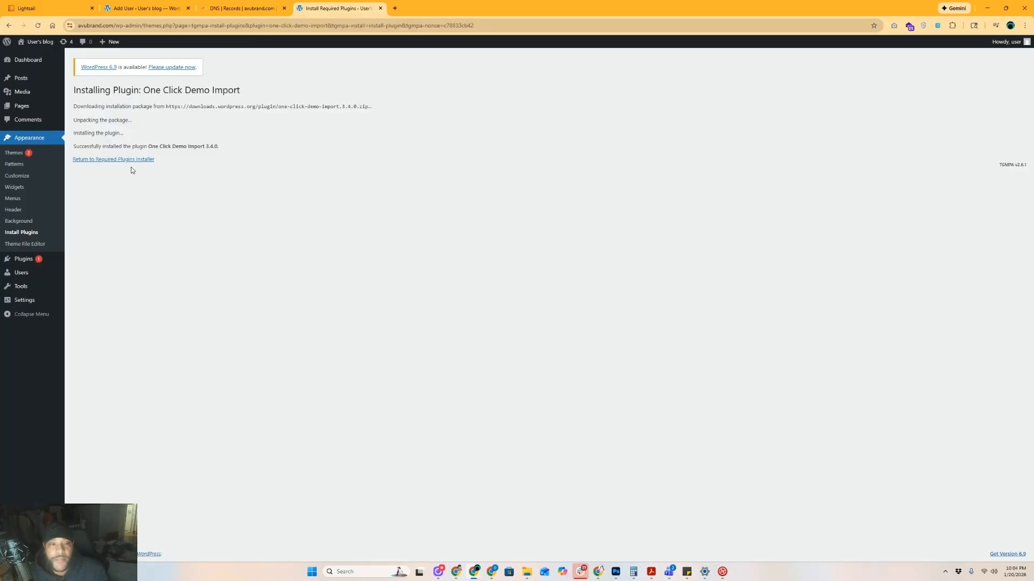
{"action": "left_click", "coordinate": [131, 159]}
{"action": "left_click", "coordinate": [98, 343]}
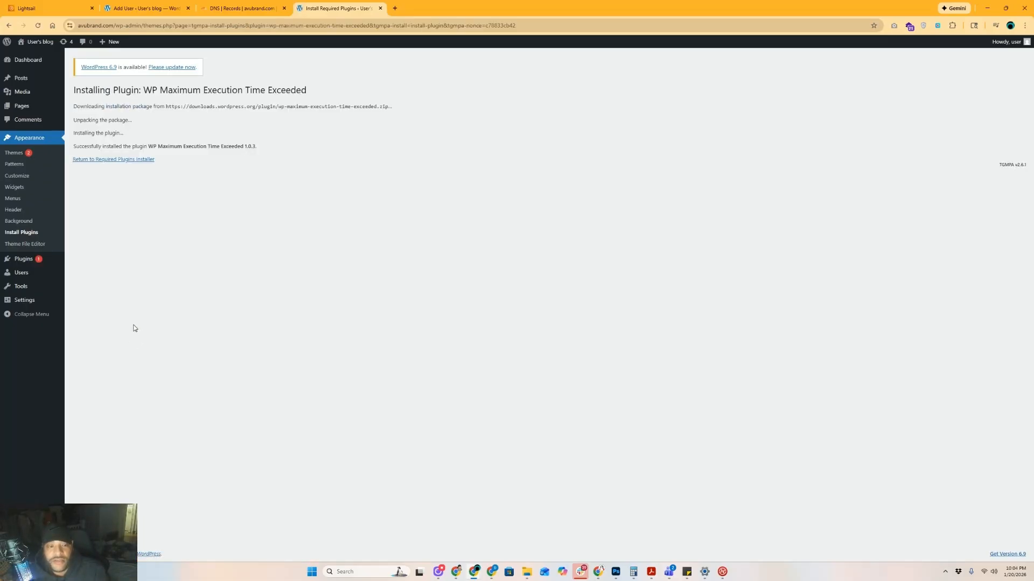
{"action": "left_click", "coordinate": [118, 161]}
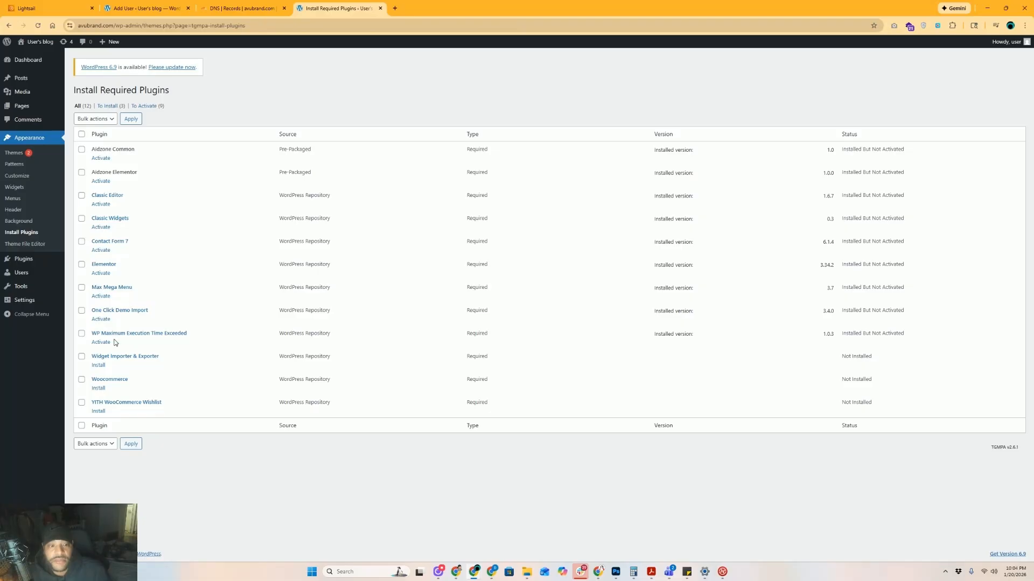
{"action": "left_click", "coordinate": [99, 365]}
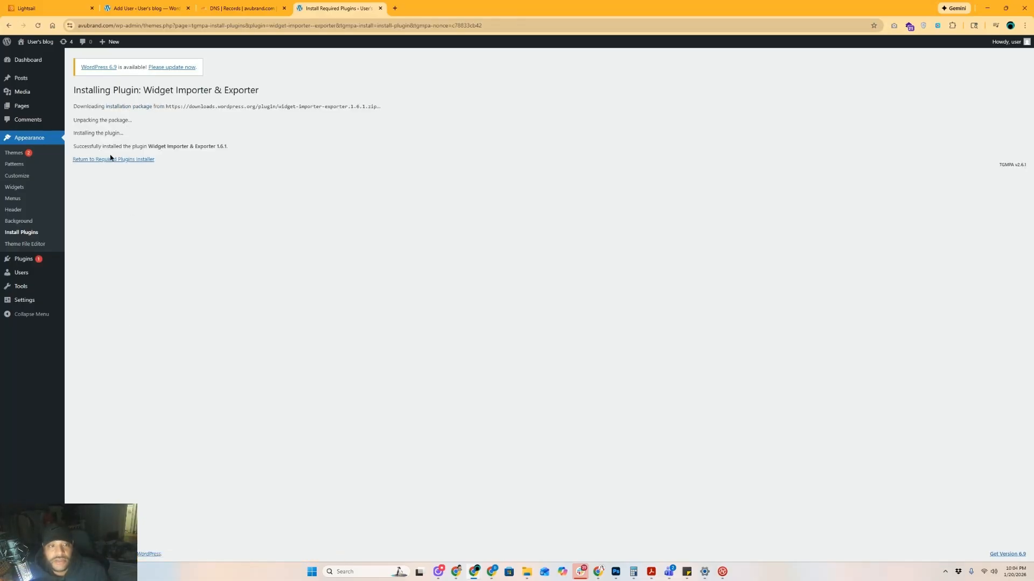
{"action": "left_click", "coordinate": [112, 160]}
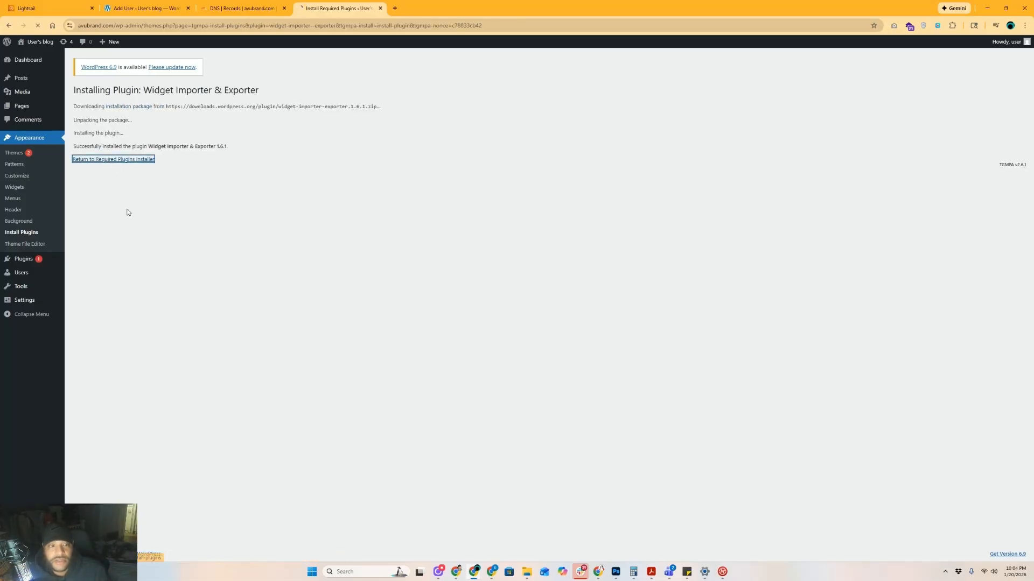
{"action": "left_click", "coordinate": [98, 388]}
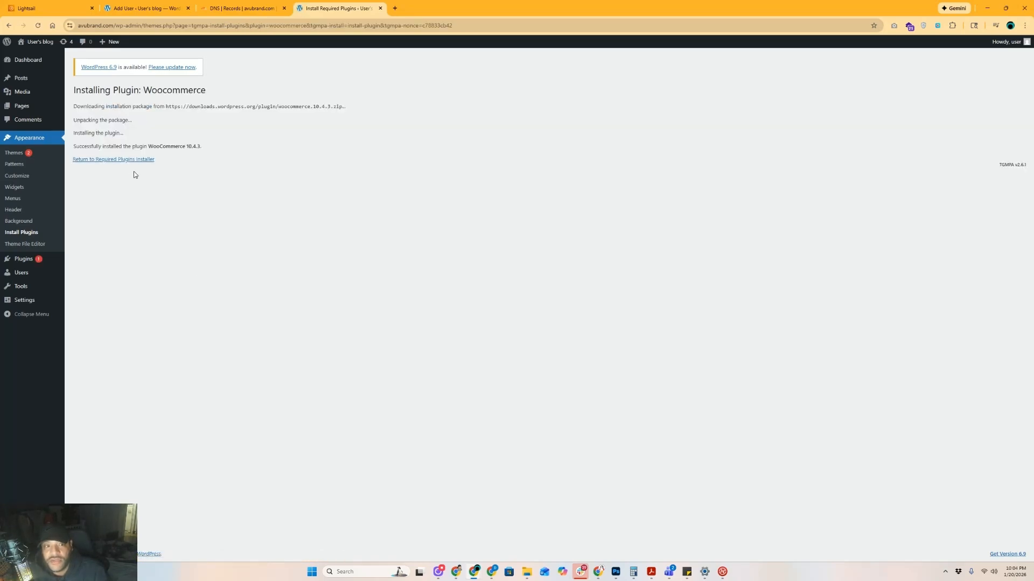
{"action": "left_click", "coordinate": [135, 160]}
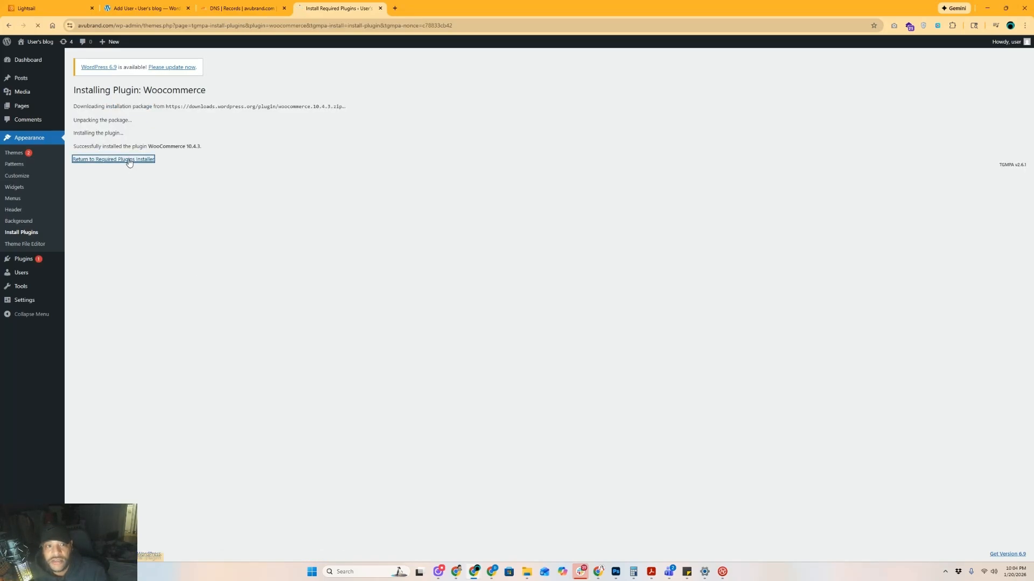
{"action": "left_click", "coordinate": [99, 412]}
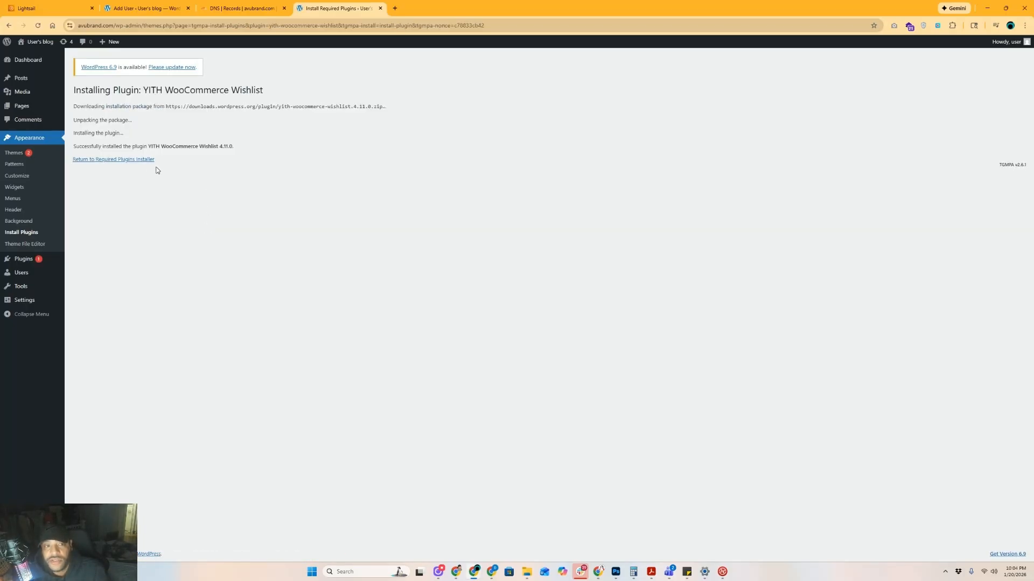
{"action": "left_click", "coordinate": [141, 160]}
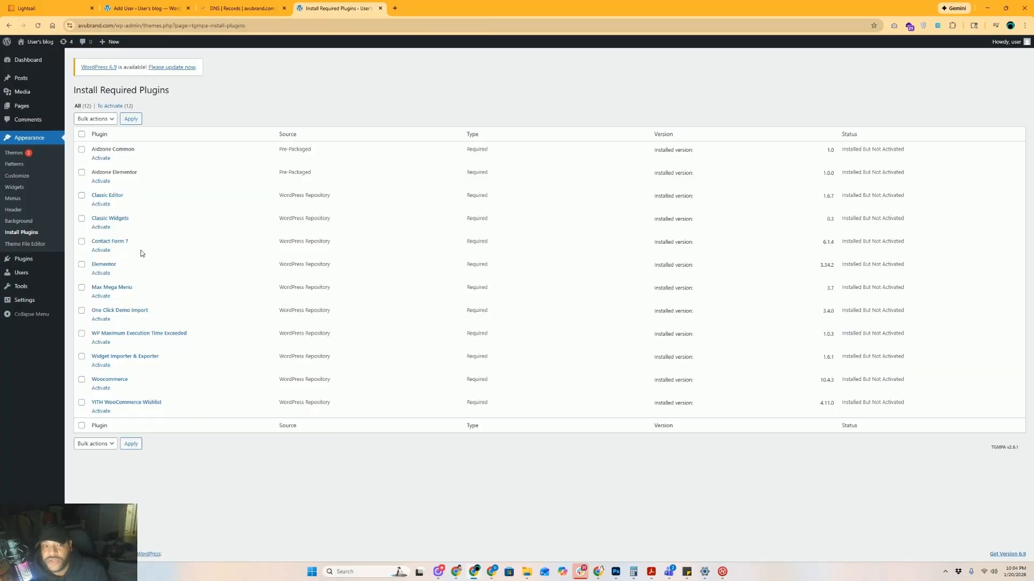
Step: Activate the six top required plugins, Aidzone Common through Elementor, from the required plugins list
{"action": "left_click", "coordinate": [100, 158]}
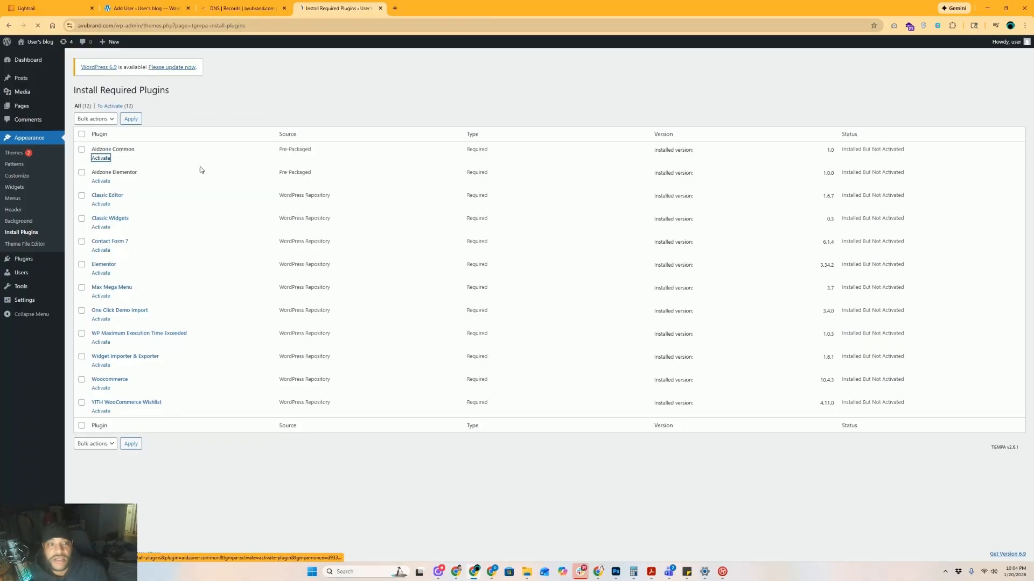
{"action": "left_click", "coordinate": [101, 182]}
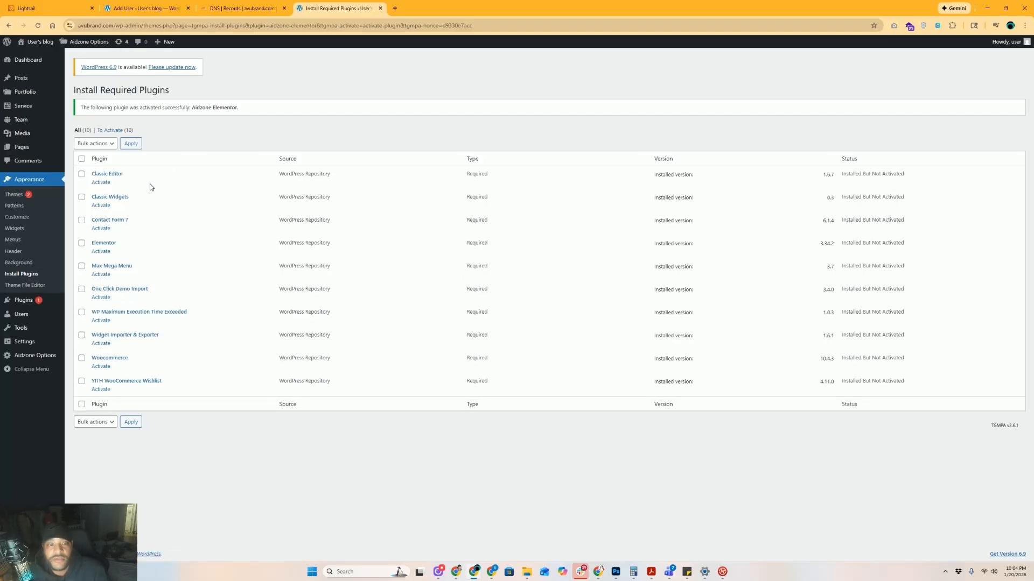
{"action": "left_click", "coordinate": [106, 205]}
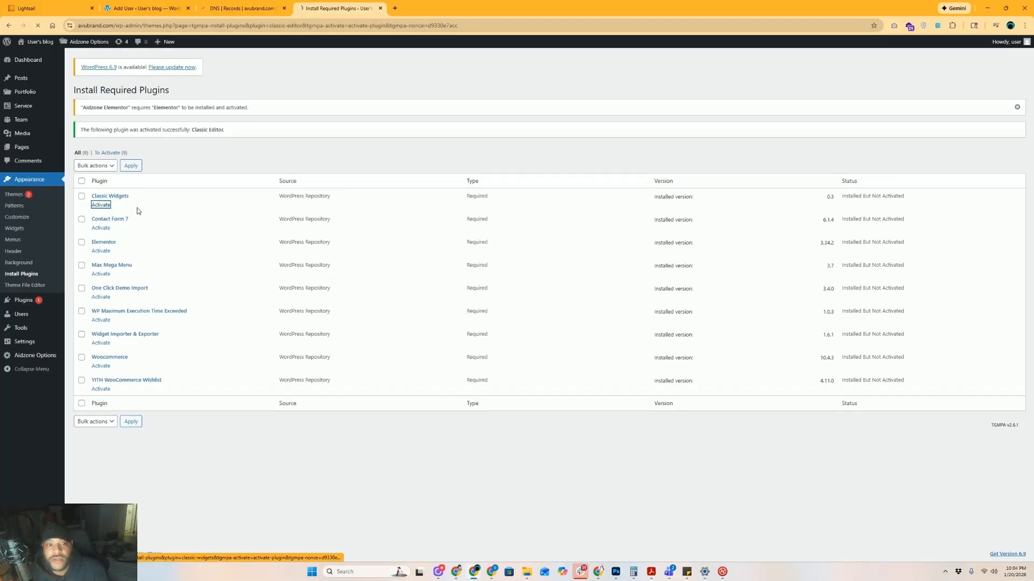
{"action": "left_click", "coordinate": [110, 206]}
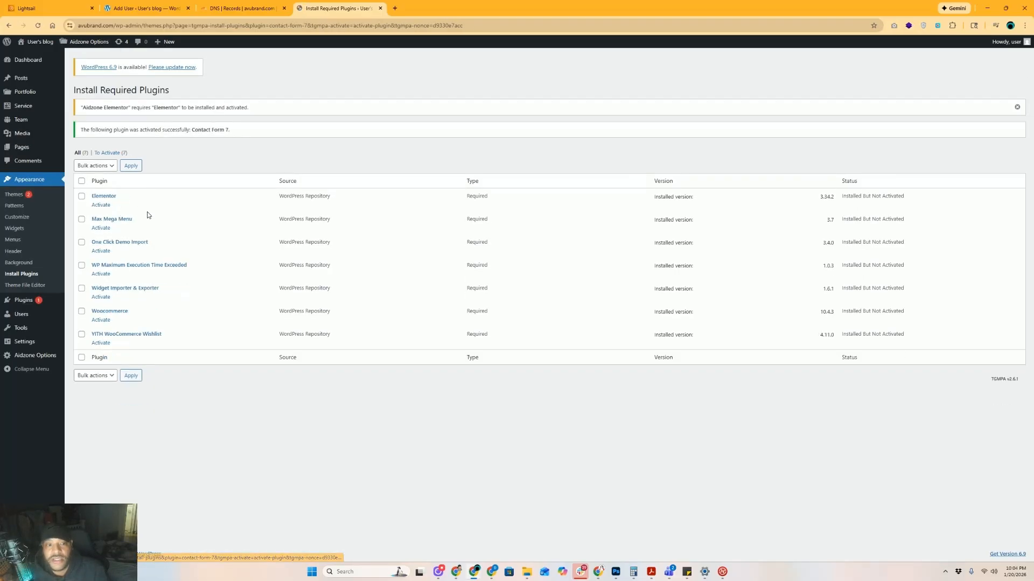
{"action": "left_click", "coordinate": [107, 207]}
{"action": "left_click", "coordinate": [104, 205]}
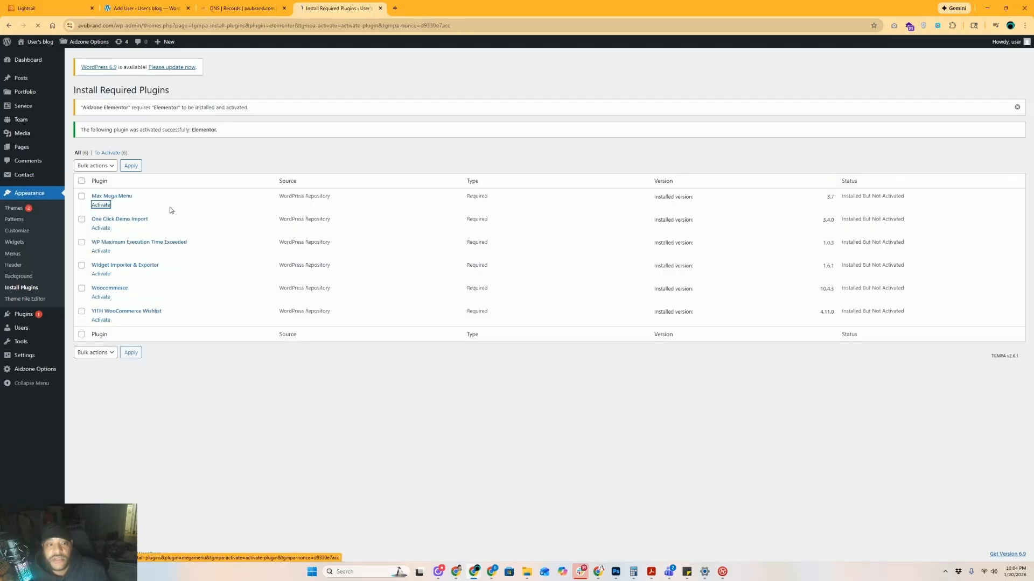
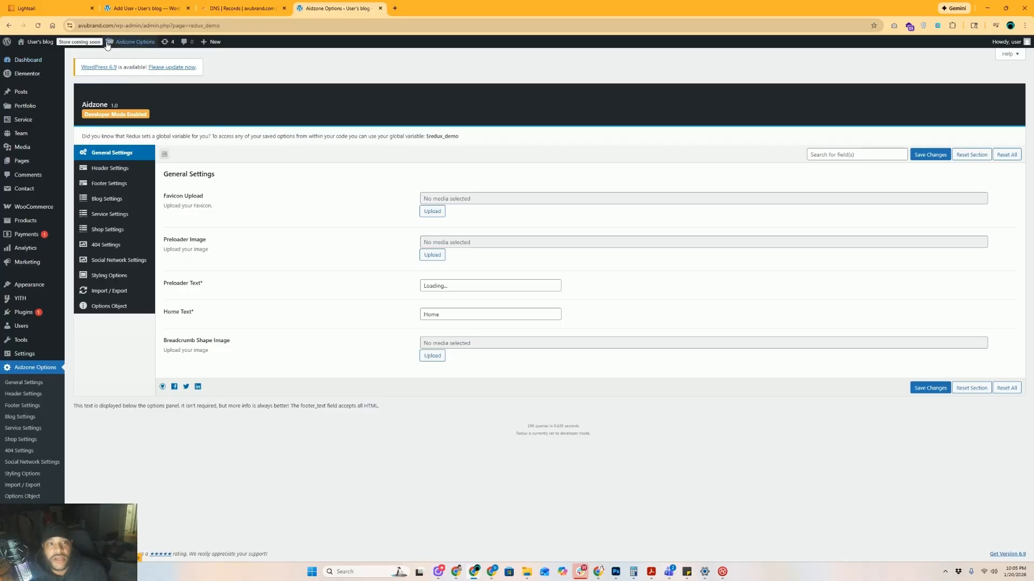
Step: Open Aidzone Options to its General Settings page, showing Preloader Text 'Loading...' and Home Text 'Home'
{"action": "mouse_move", "coordinate": [39, 358]}
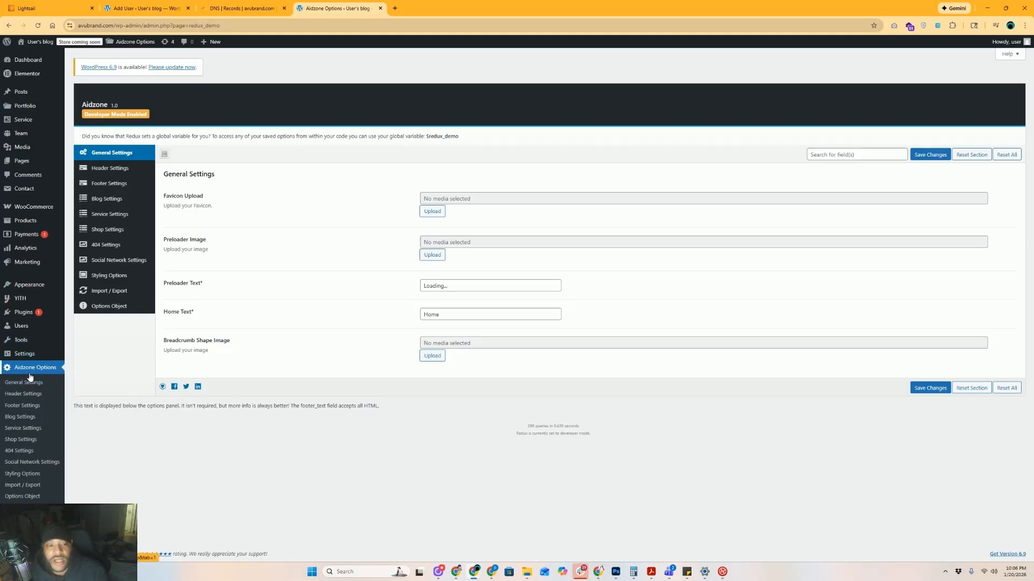
{"action": "mouse_move", "coordinate": [133, 49]}
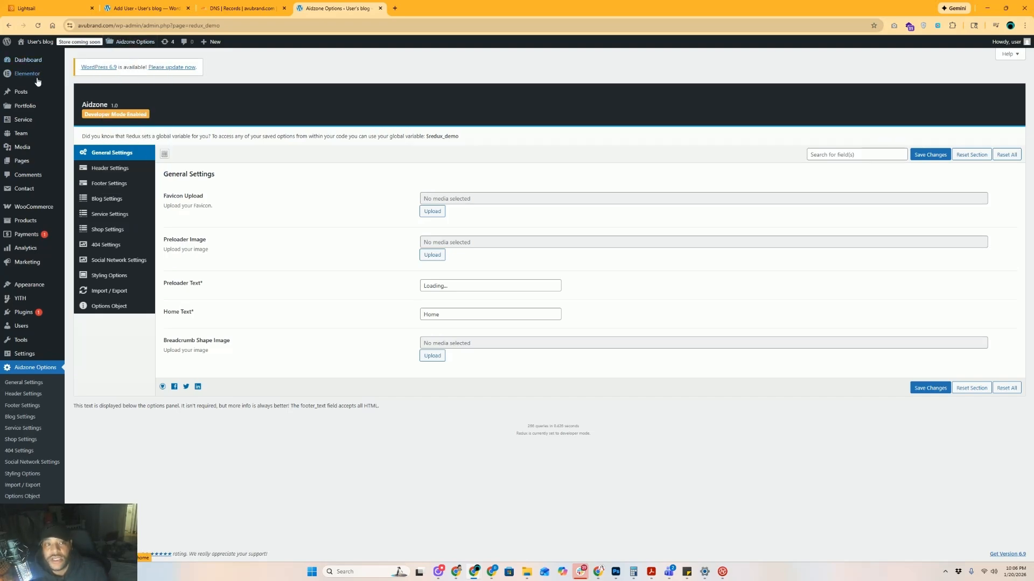
{"action": "mouse_move", "coordinate": [17, 74]}
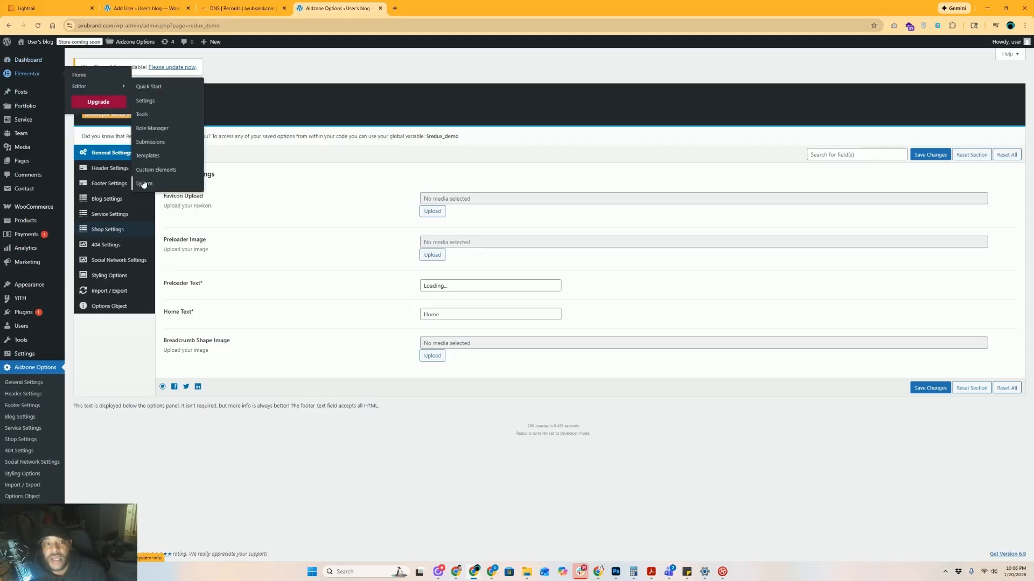
{"action": "left_click", "coordinate": [108, 169]}
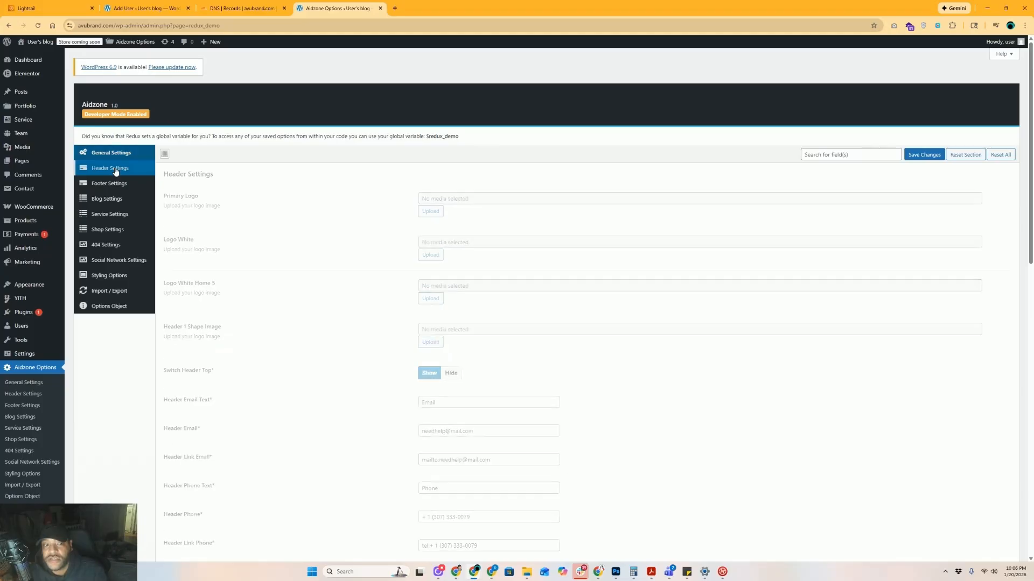
{"action": "left_click", "coordinate": [111, 184]}
{"action": "left_click", "coordinate": [107, 199]}
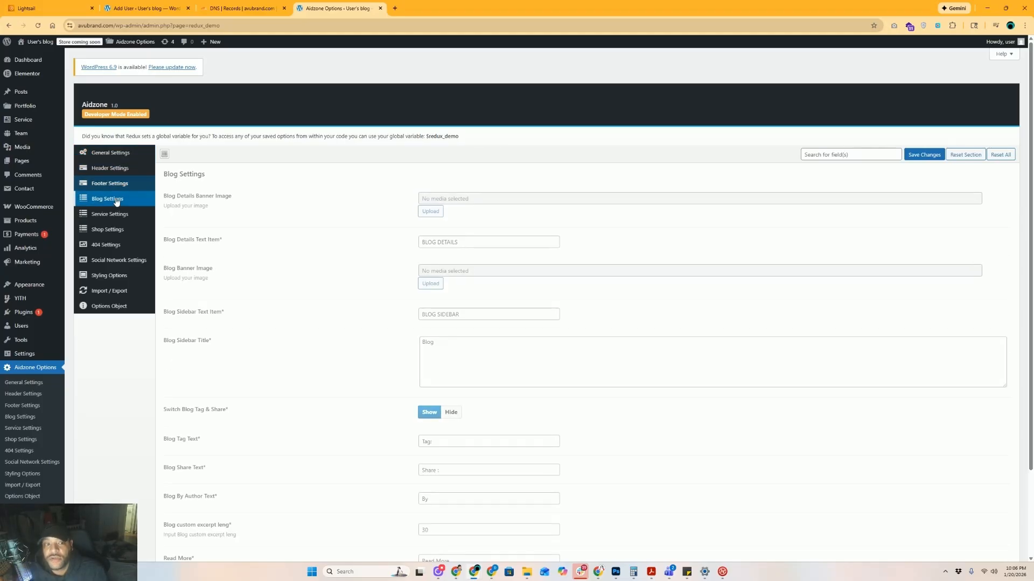
{"action": "left_click", "coordinate": [111, 213]}
{"action": "left_click", "coordinate": [116, 292]}
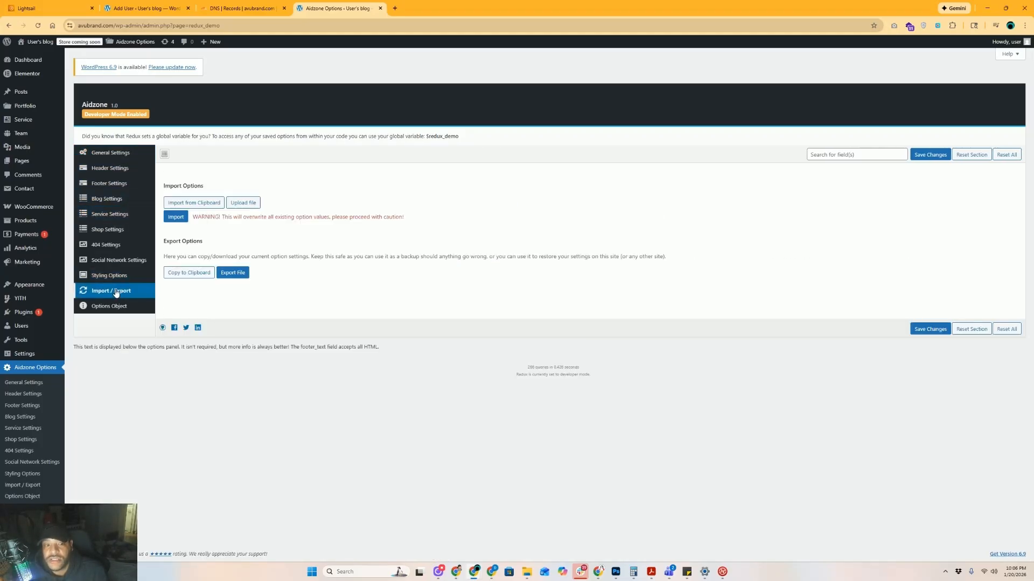
{"action": "left_click", "coordinate": [119, 306]}
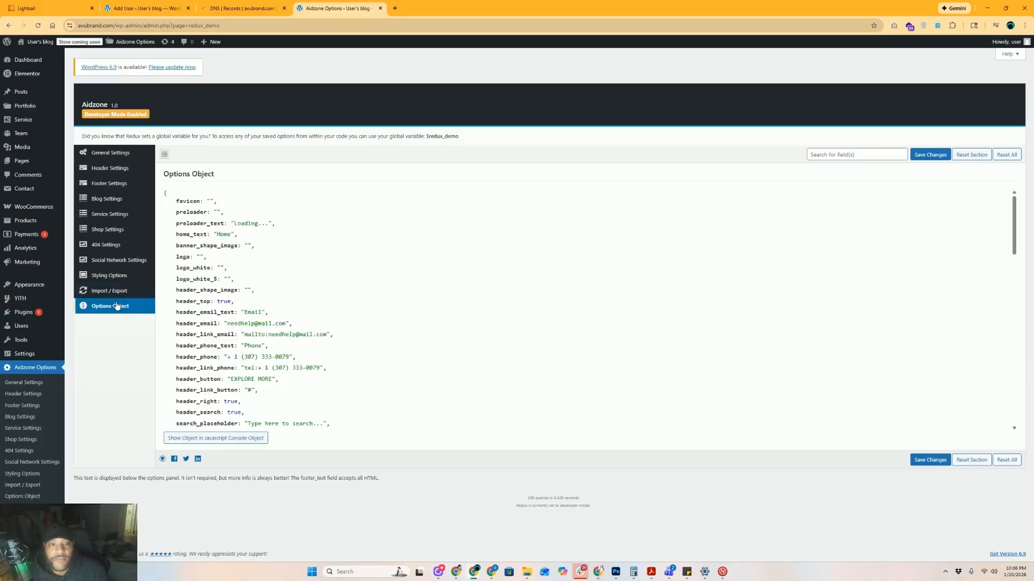
{"action": "left_click", "coordinate": [113, 291]}
{"action": "left_click", "coordinate": [110, 275]}
{"action": "left_click", "coordinate": [119, 260]}
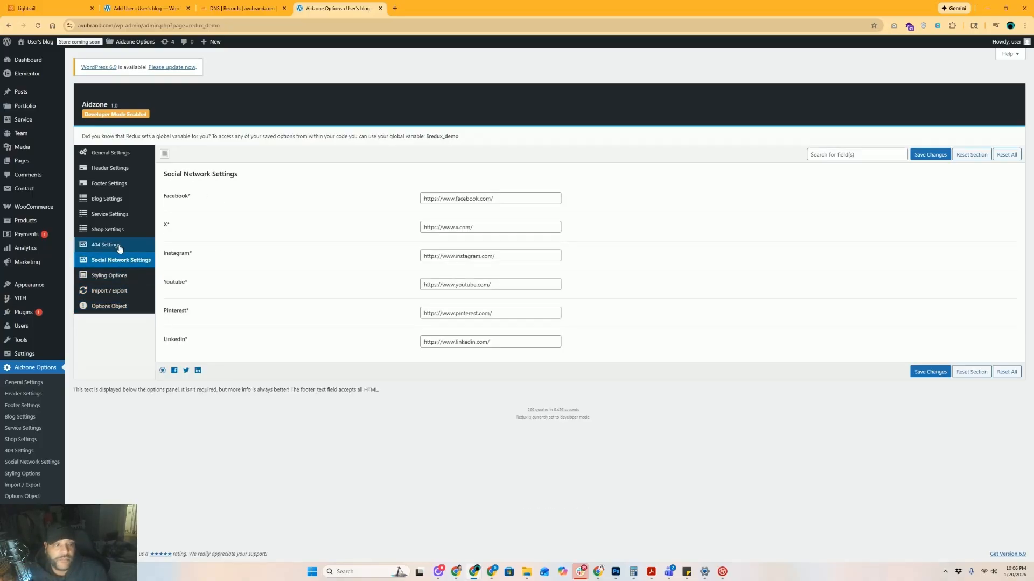
{"action": "left_click", "coordinate": [97, 313]}
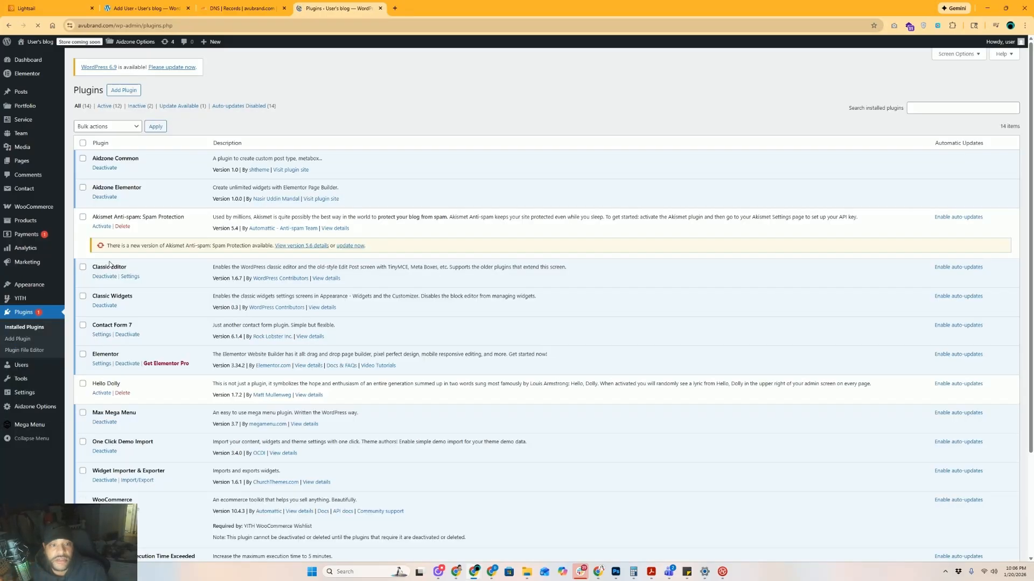
{"action": "scroll", "coordinate": [120, 187], "scroll_direction": "down", "scroll_amount": 3}
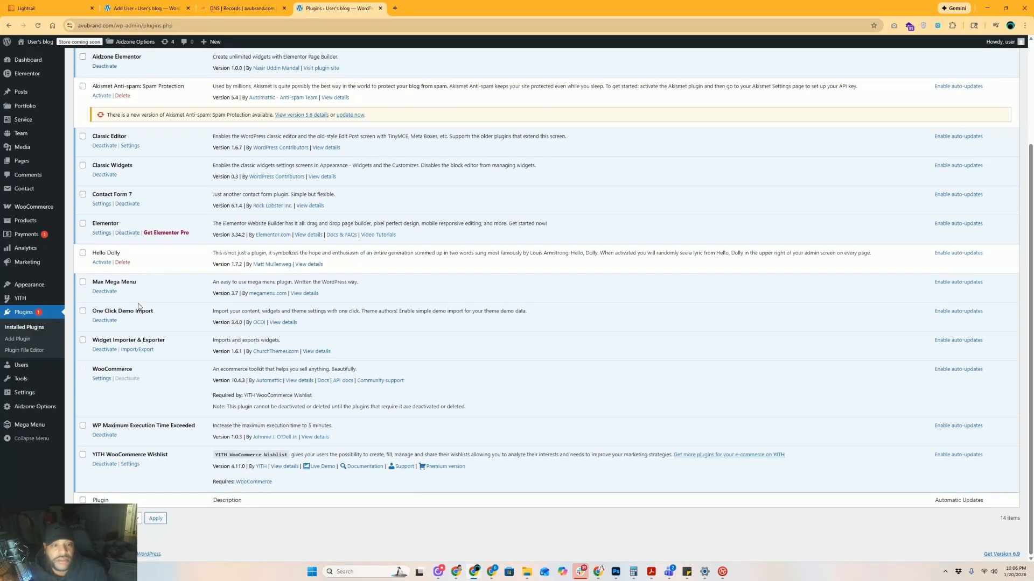
{"action": "left_click", "coordinate": [284, 323]}
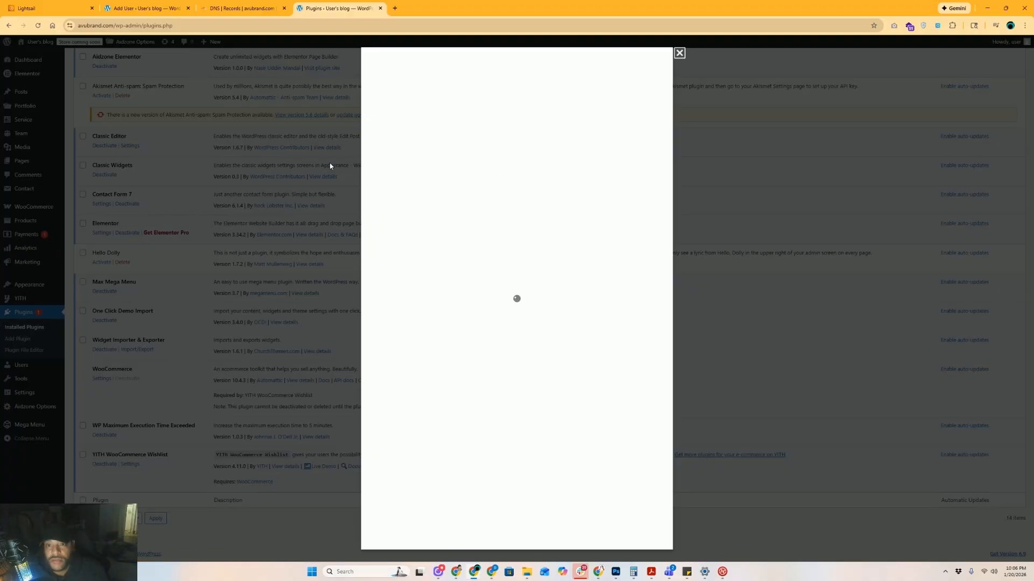
{"action": "key", "text": "Escape"}
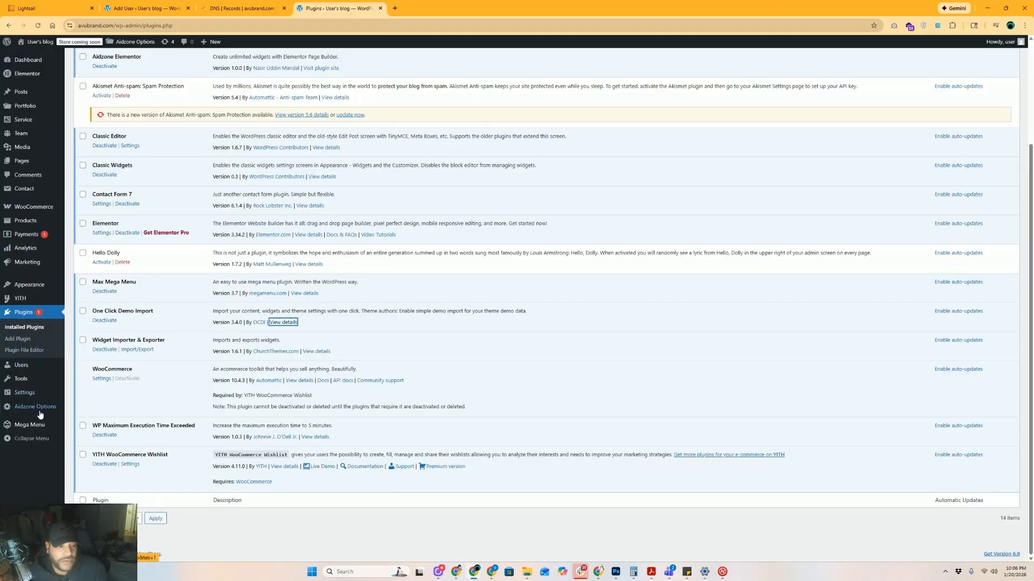
{"action": "mouse_move", "coordinate": [38, 413]}
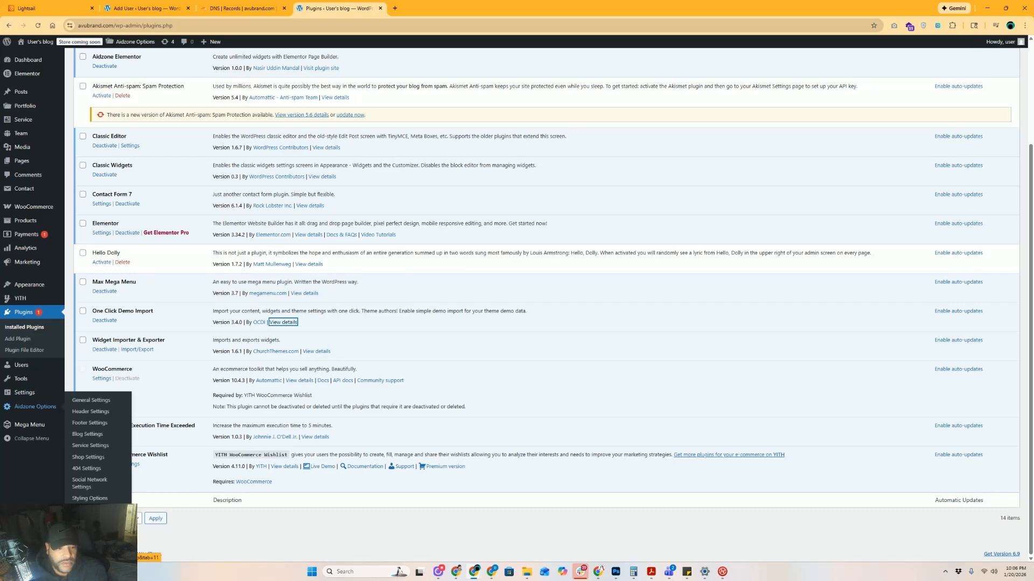
{"action": "left_click", "coordinate": [92, 510]}
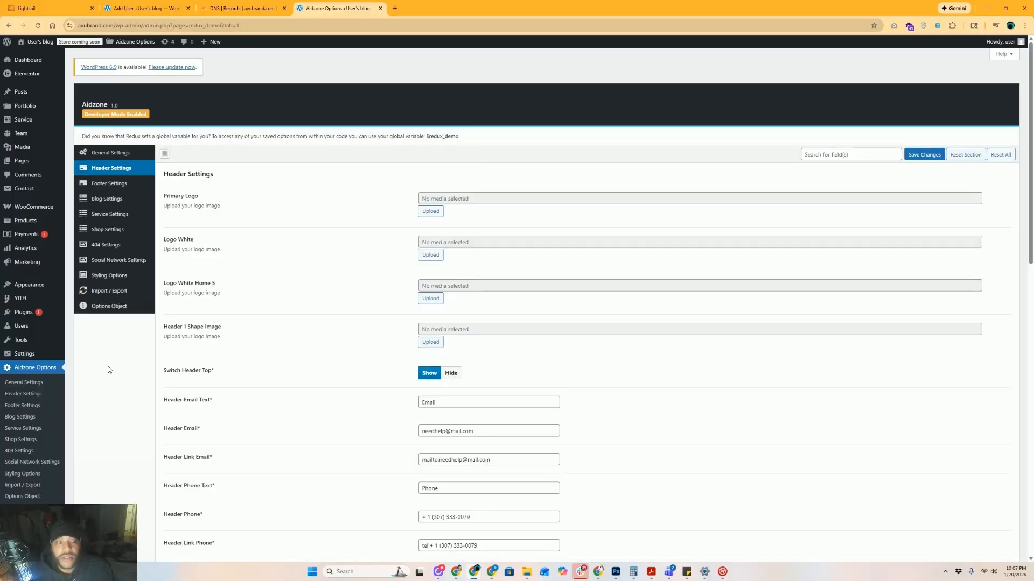
Step: Scroll down to the Home 4 demo in Import Demo Data and start its import
{"action": "mouse_move", "coordinate": [30, 285]}
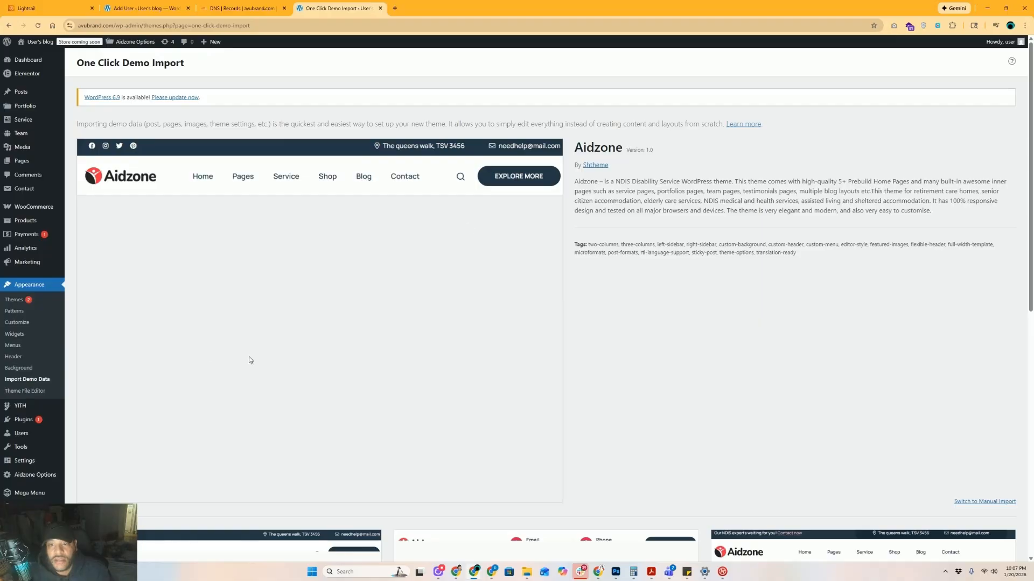
{"action": "scroll", "coordinate": [619, 321], "scroll_direction": "down", "scroll_amount": 7}
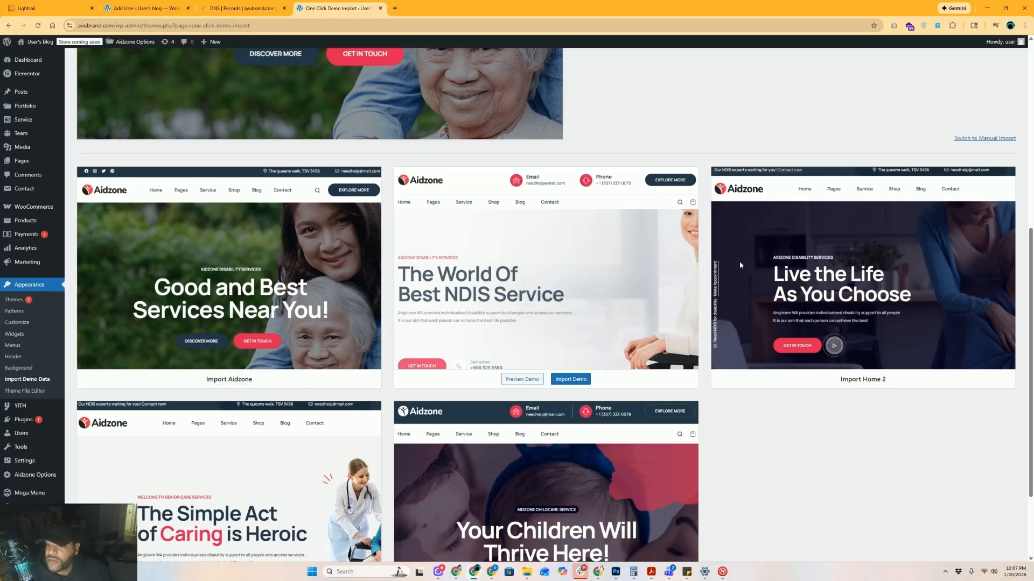
{"action": "scroll", "coordinate": [607, 340], "scroll_direction": "down", "scroll_amount": 3}
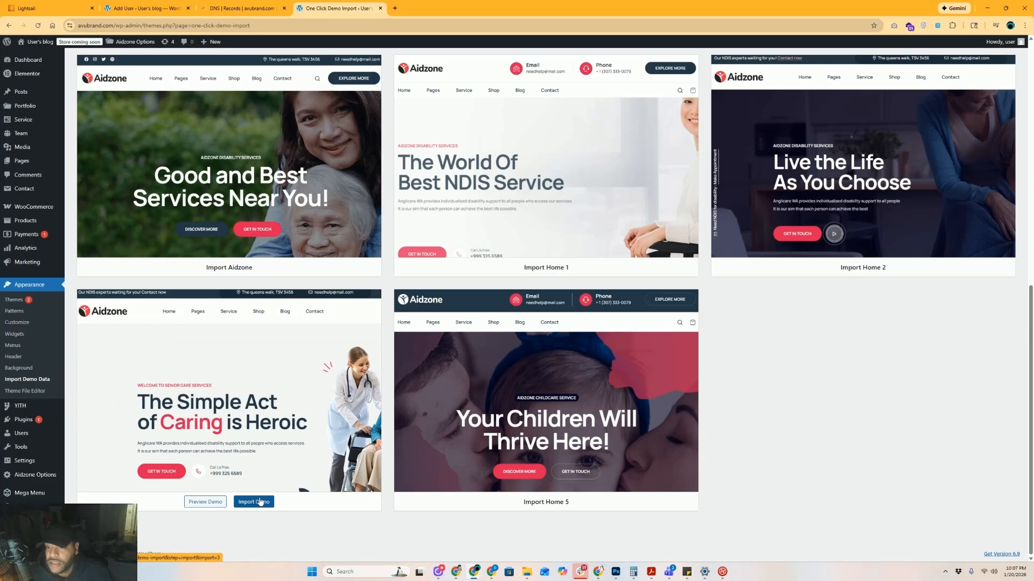
{"action": "left_click", "coordinate": [253, 508]}
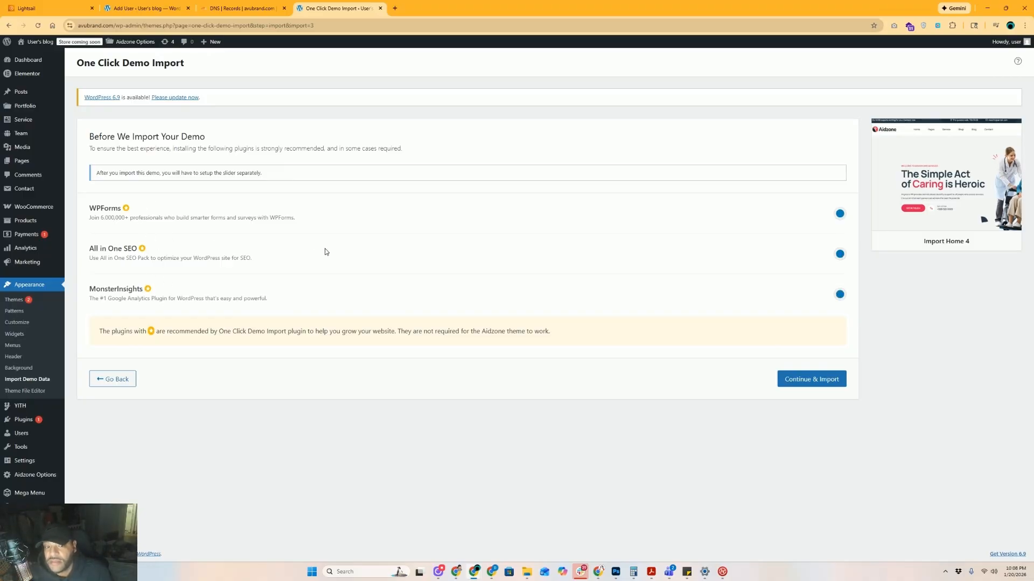
Step: Begin the Home 4 demo import, then view the live Blog page with the 'Hello world!' post
{"action": "left_click", "coordinate": [816, 385]}
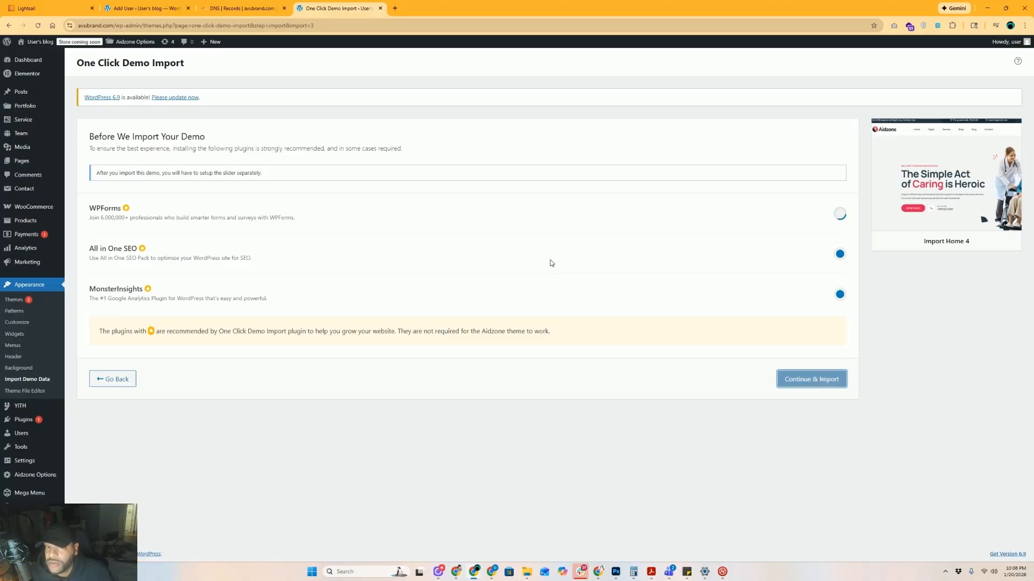
{"action": "left_click", "coordinate": [128, 9]}
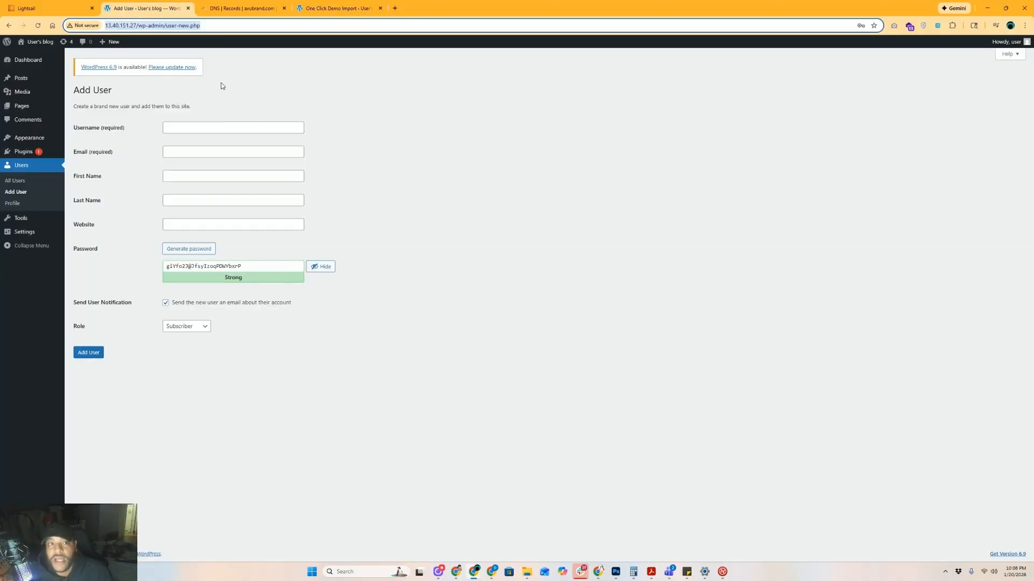
{"action": "left_click", "coordinate": [27, 56]}
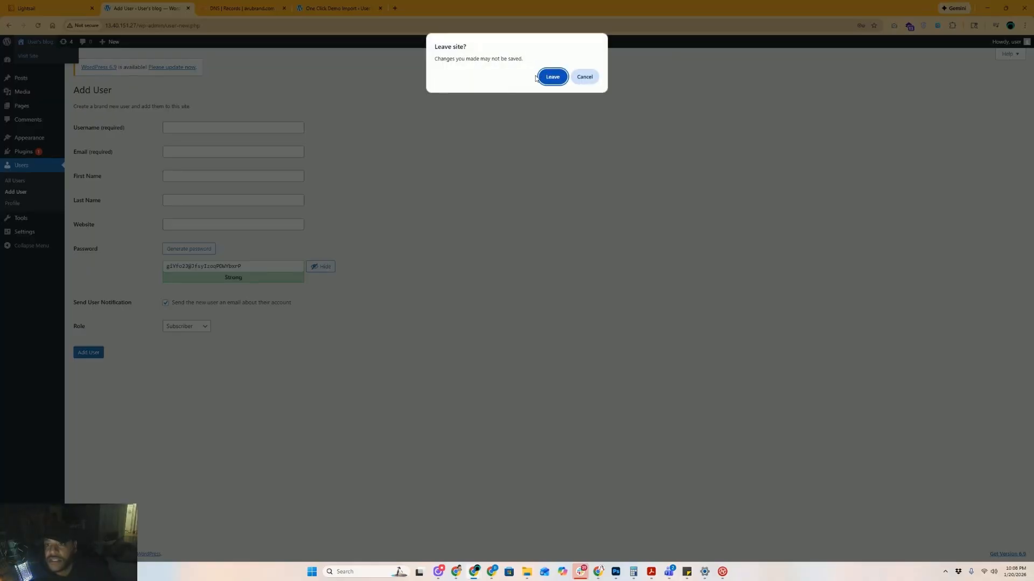
{"action": "left_click", "coordinate": [552, 77]}
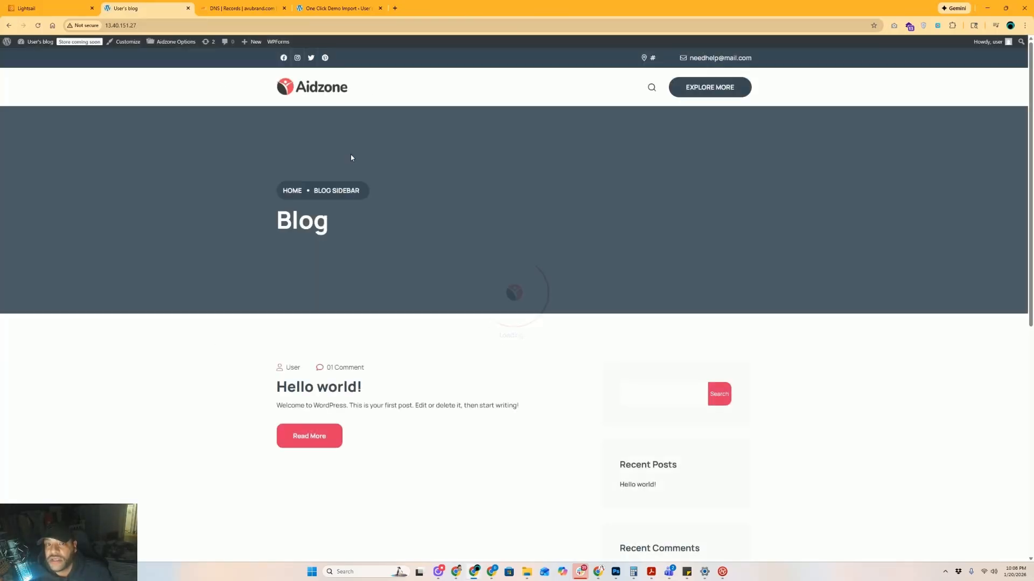
{"action": "scroll", "coordinate": [254, 177], "scroll_direction": "down", "scroll_amount": 4}
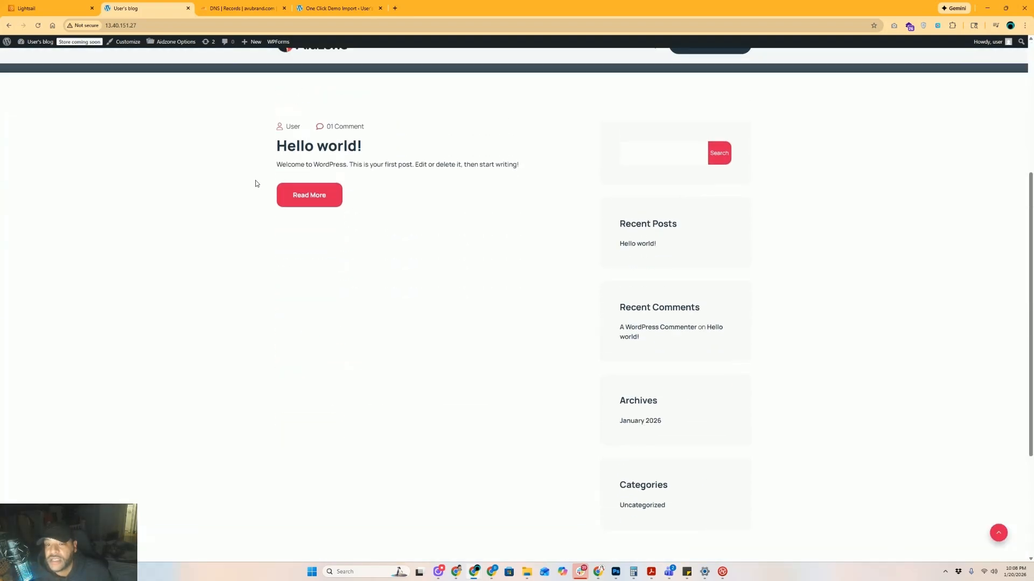
{"action": "scroll", "coordinate": [254, 180], "scroll_direction": "up", "scroll_amount": 4}
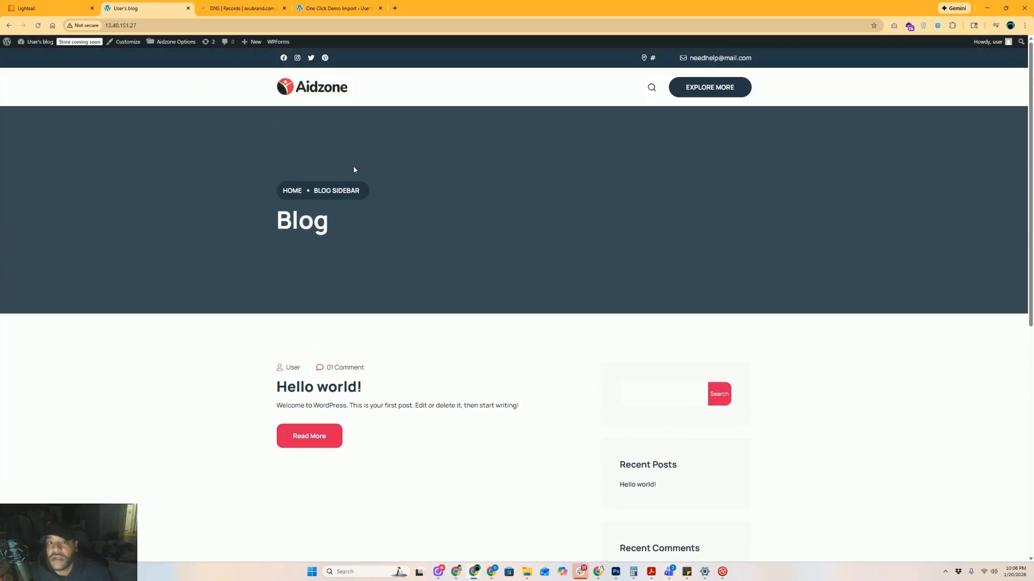
{"action": "left_click", "coordinate": [325, 11]}
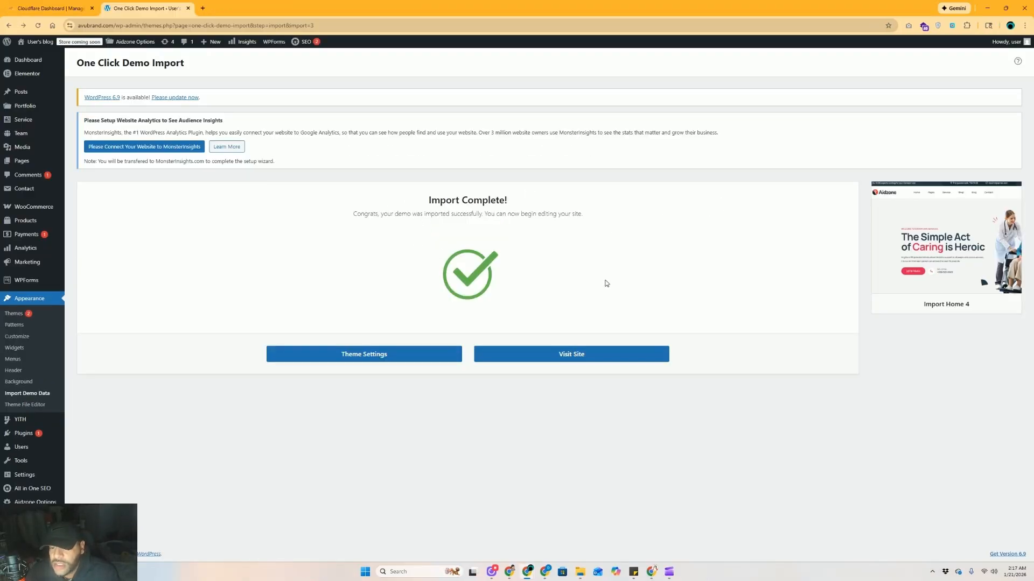
{"action": "left_click", "coordinate": [571, 359]}
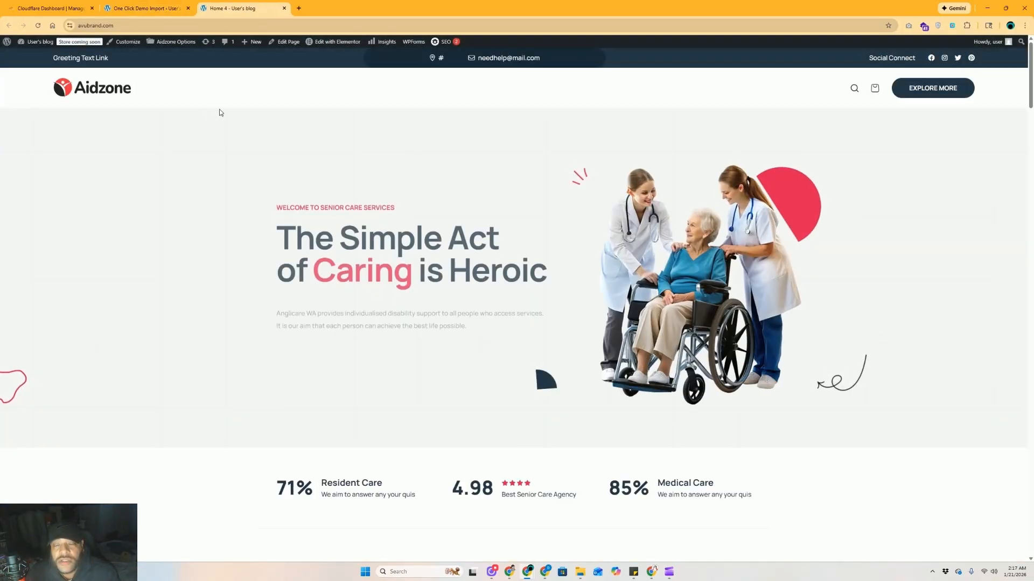
{"action": "scroll", "coordinate": [268, 118], "scroll_direction": "down", "scroll_amount": 8}
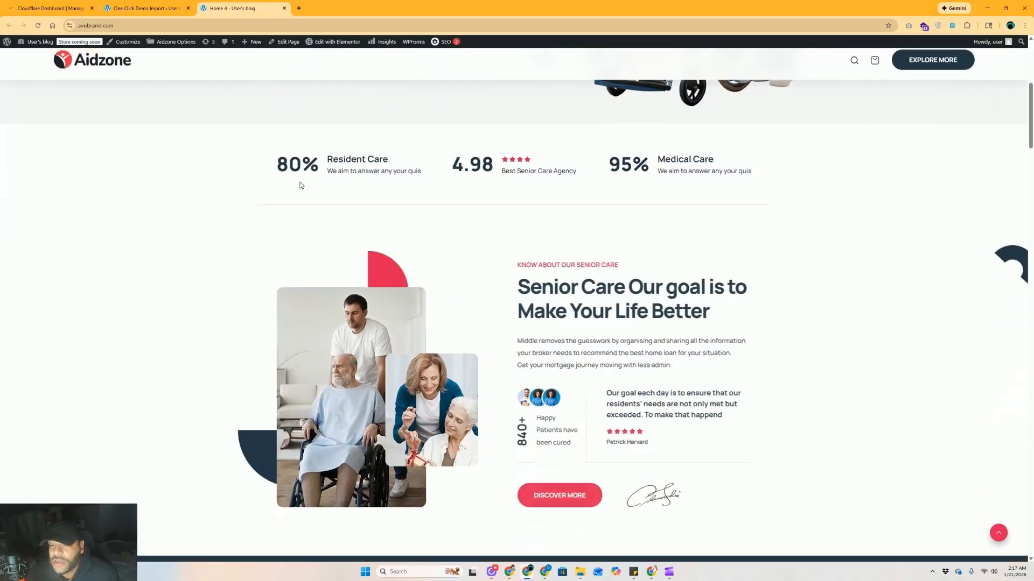
{"action": "scroll", "coordinate": [299, 232], "scroll_direction": "down", "scroll_amount": 10}
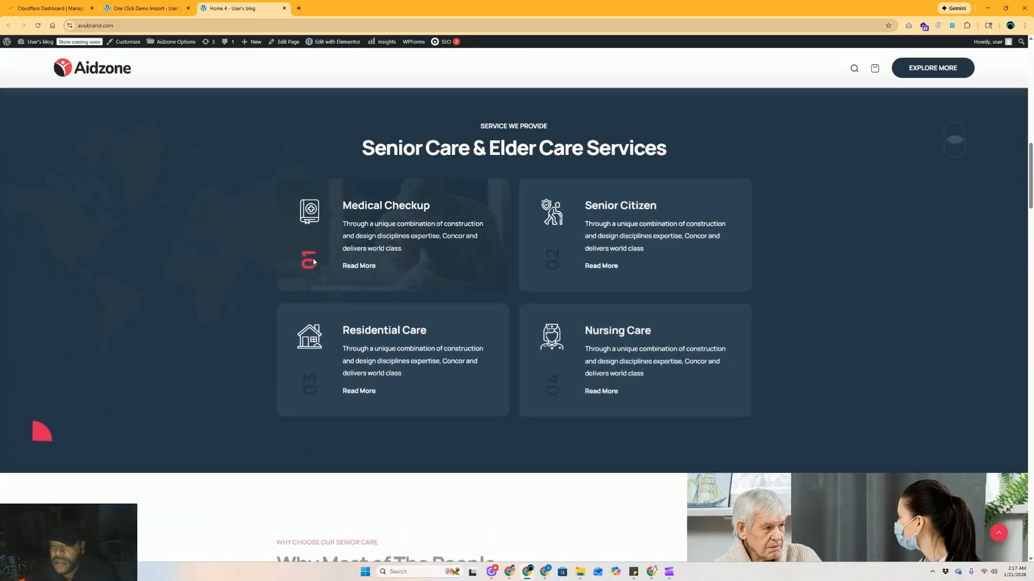
{"action": "scroll", "coordinate": [295, 307], "scroll_direction": "down", "scroll_amount": 7}
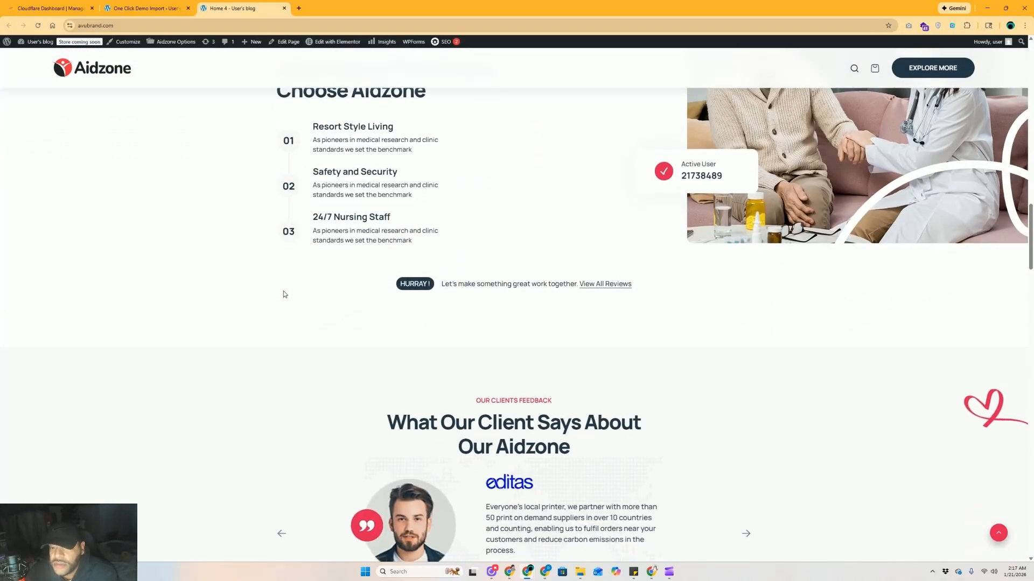
{"action": "scroll", "coordinate": [286, 299], "scroll_direction": "down", "scroll_amount": 12}
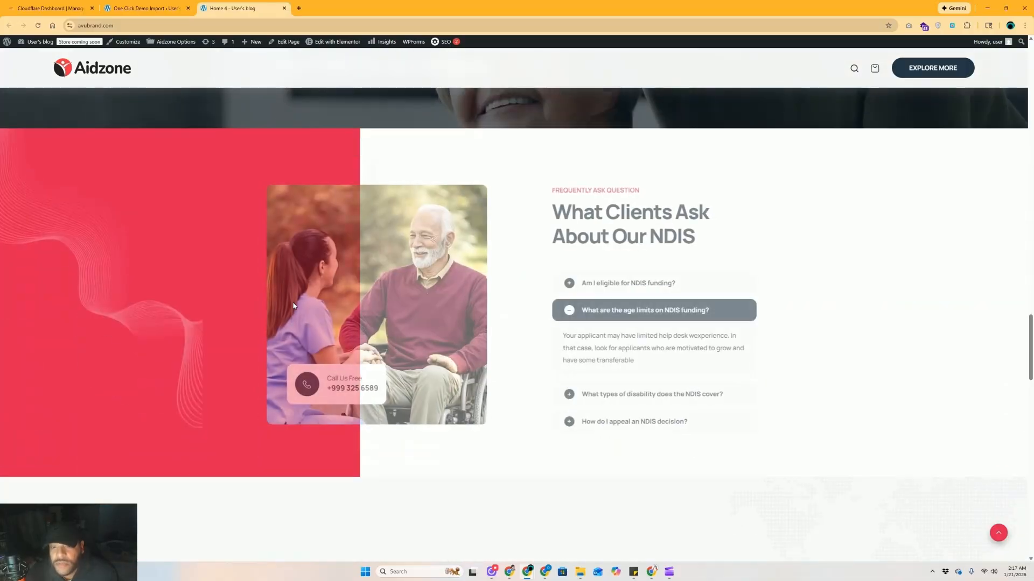
{"action": "scroll", "coordinate": [323, 328], "scroll_direction": "down", "scroll_amount": 7}
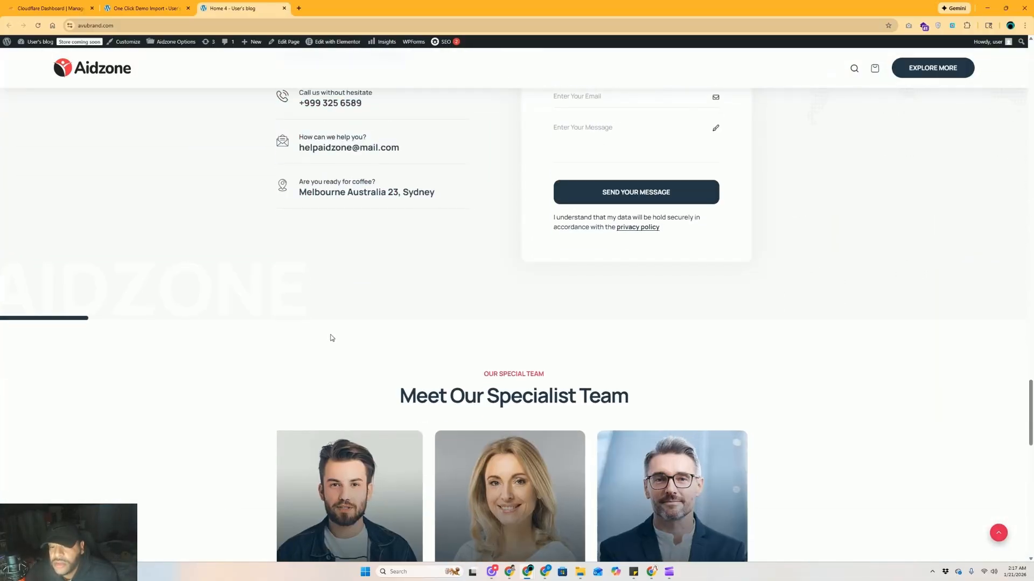
{"action": "scroll", "coordinate": [323, 345], "scroll_direction": "down", "scroll_amount": 8}
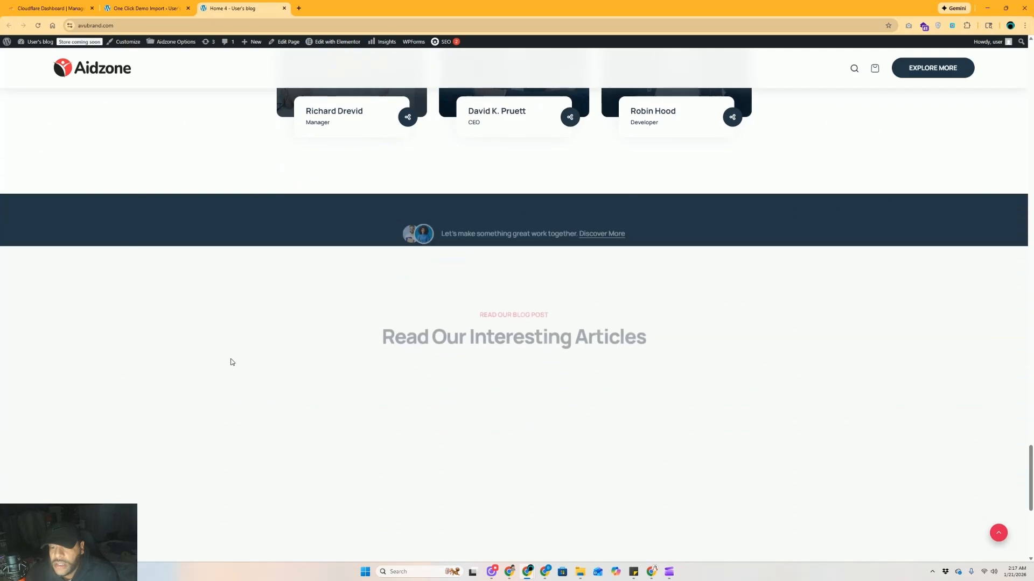
{"action": "scroll", "coordinate": [242, 330], "scroll_direction": "down", "scroll_amount": 7}
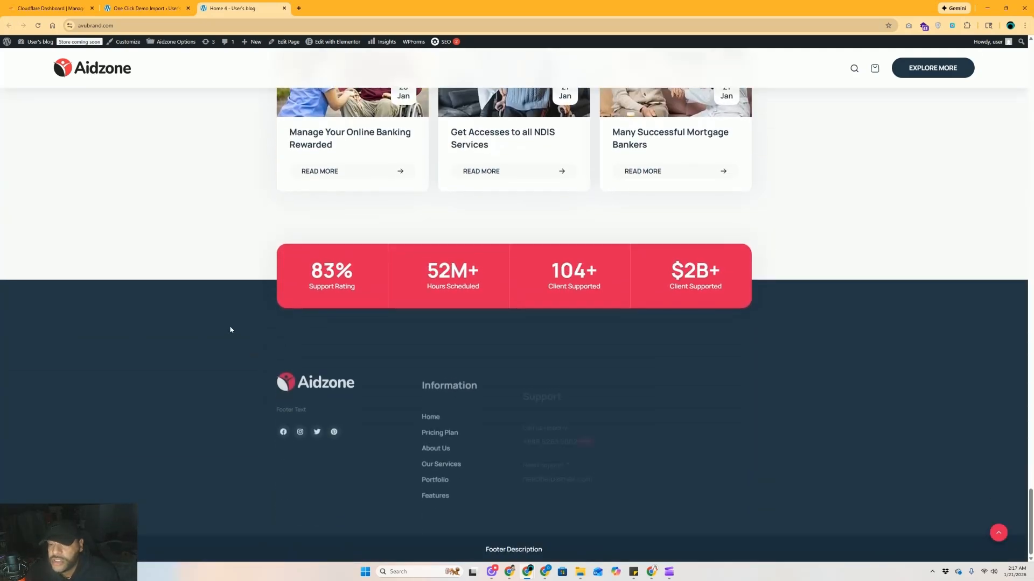
{"action": "scroll", "coordinate": [238, 332], "scroll_direction": "up", "scroll_amount": 20}
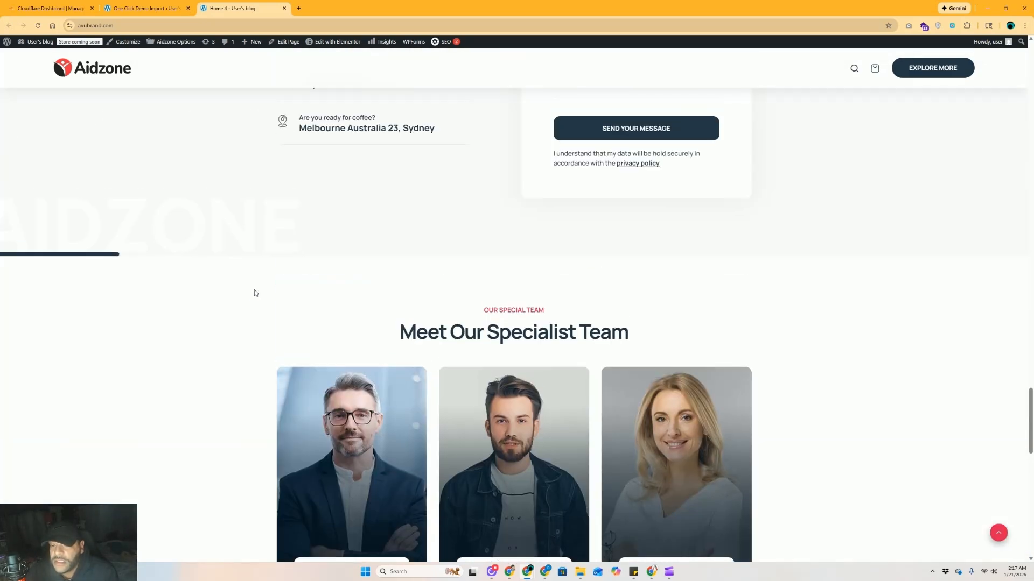
{"action": "scroll", "coordinate": [251, 288], "scroll_direction": "up", "scroll_amount": 20}
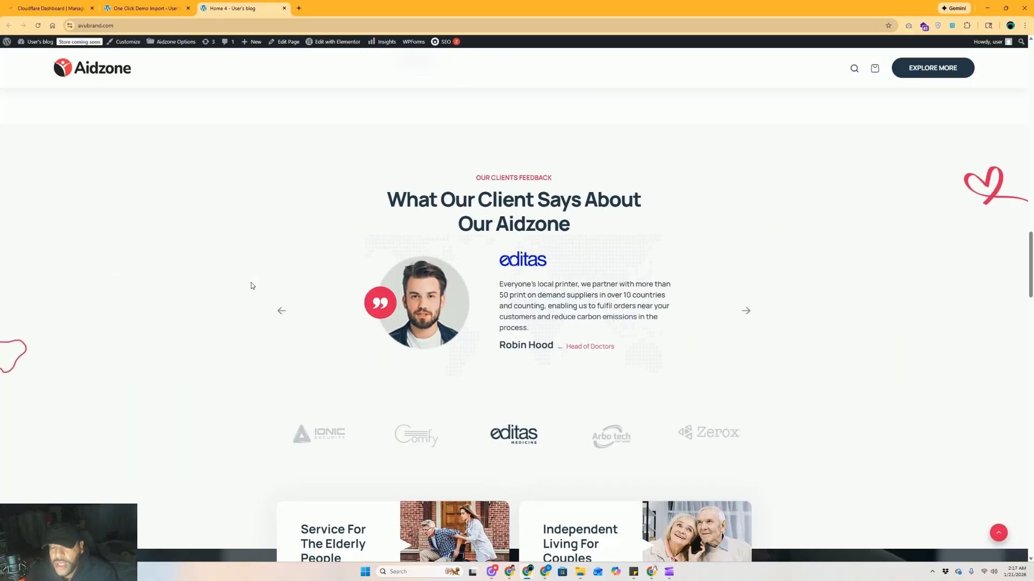
{"action": "scroll", "coordinate": [255, 284], "scroll_direction": "up", "scroll_amount": 8}
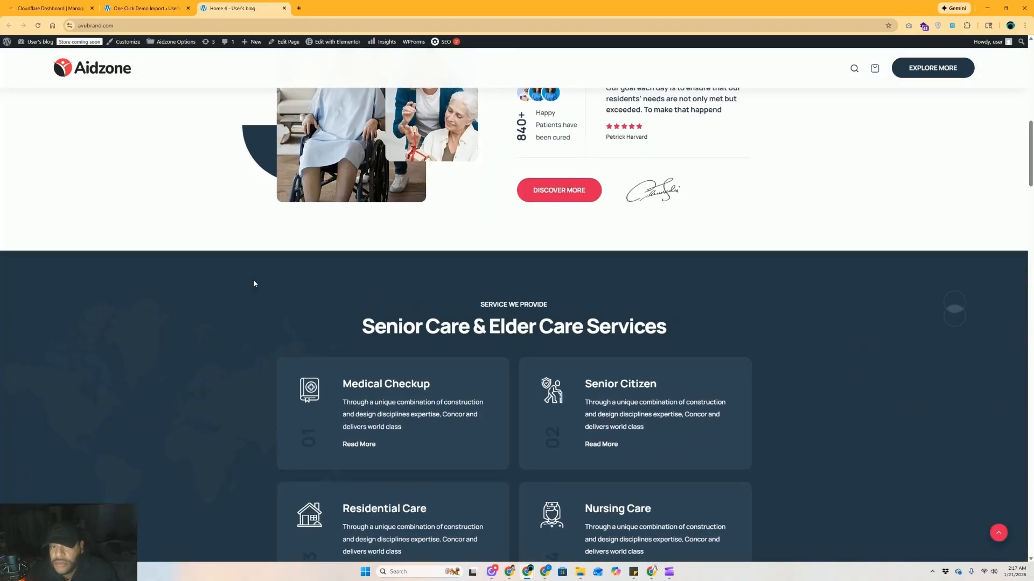
{"action": "scroll", "coordinate": [255, 284], "scroll_direction": "up", "scroll_amount": 5}
{"action": "scroll", "coordinate": [255, 284], "scroll_direction": "up", "scroll_amount": 5}
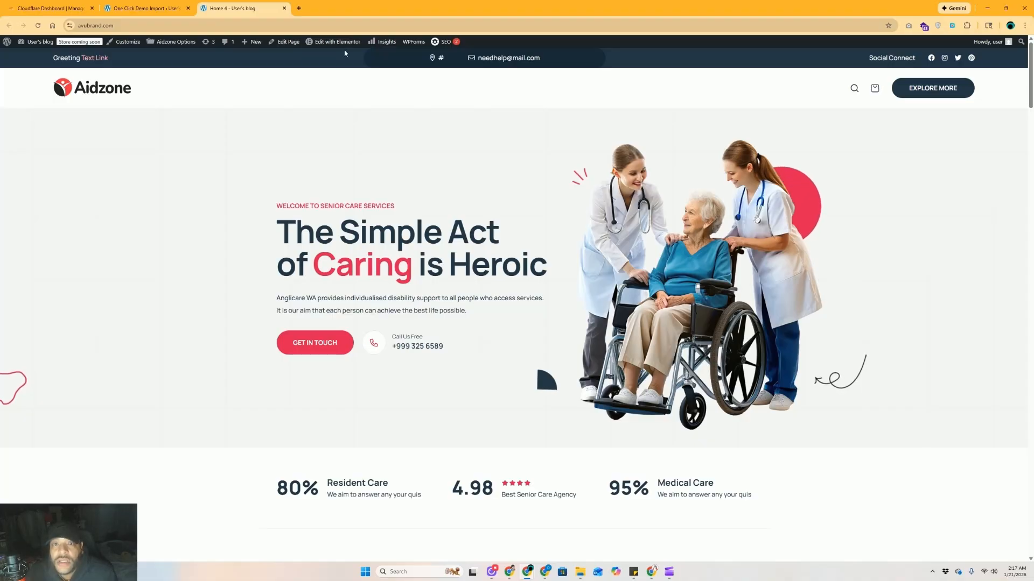
{"action": "mouse_move", "coordinate": [345, 47]}
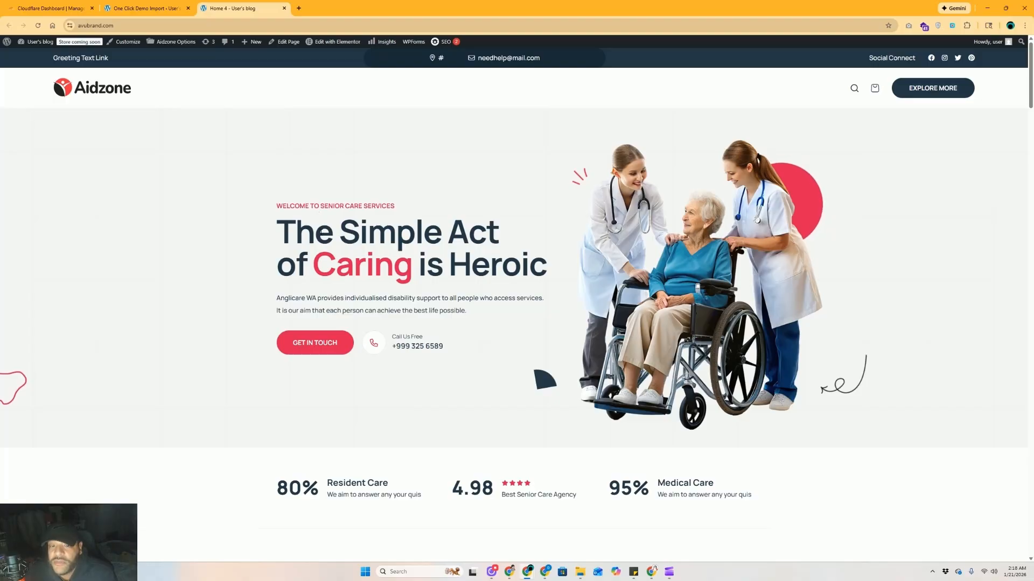
{"action": "mouse_move", "coordinate": [276, 205]}
{"action": "left_mouse_down"}
{"action": "mouse_move", "coordinate": [507, 284]}
{"action": "mouse_move", "coordinate": [492, 325]}
{"action": "mouse_move", "coordinate": [462, 351]}
{"action": "mouse_move", "coordinate": [373, 298]}
{"action": "mouse_move", "coordinate": [284, 202]}
{"action": "left_mouse_up"}
{"action": "left_click", "coordinate": [461, 350]}
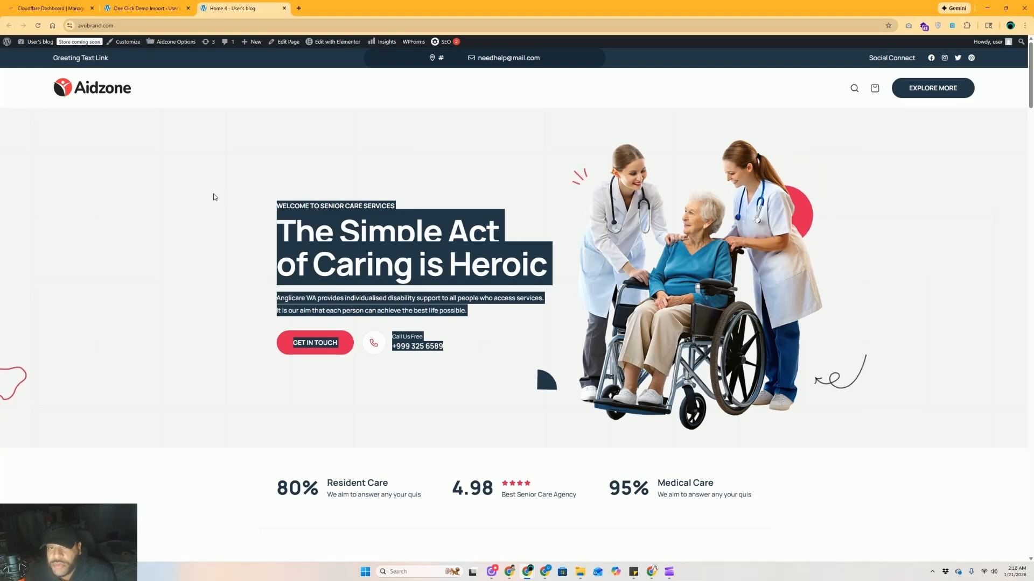
{"action": "left_click", "coordinate": [39, 42]}
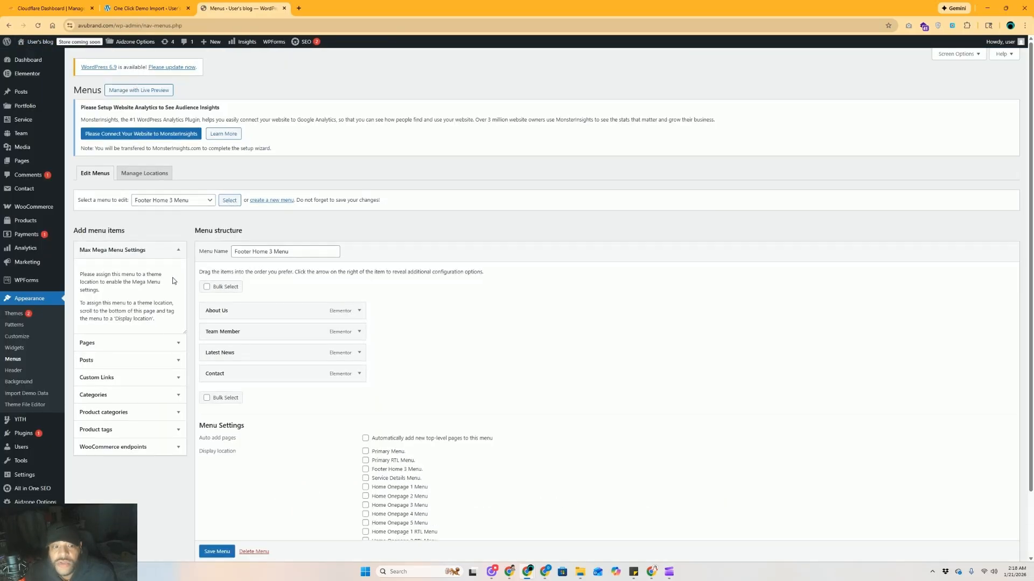
Step: Load Primary Menu, assign it to the Primary Menu location under Manage Locations, and save
{"action": "left_click", "coordinate": [172, 200]}
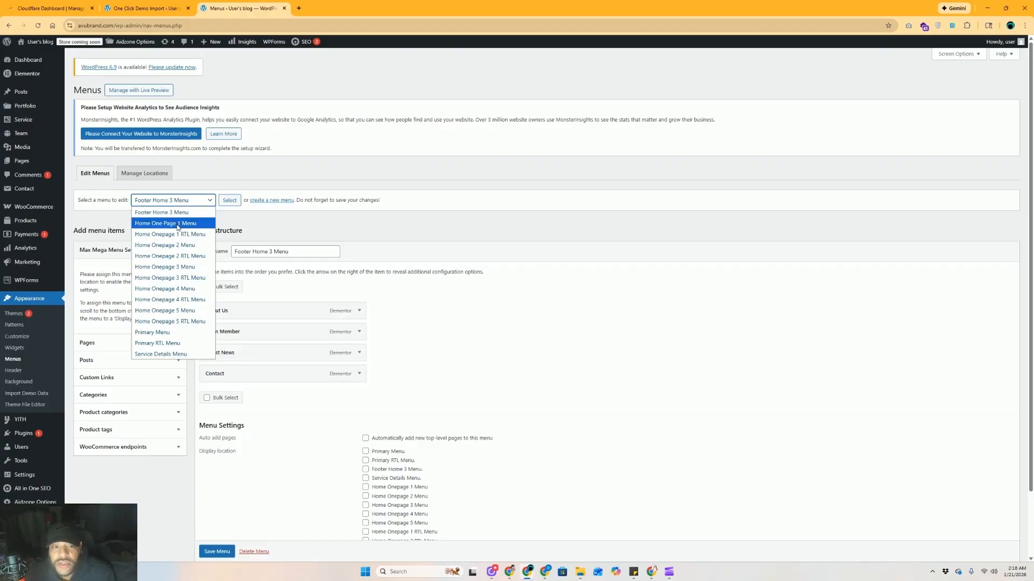
{"action": "left_click", "coordinate": [176, 332]}
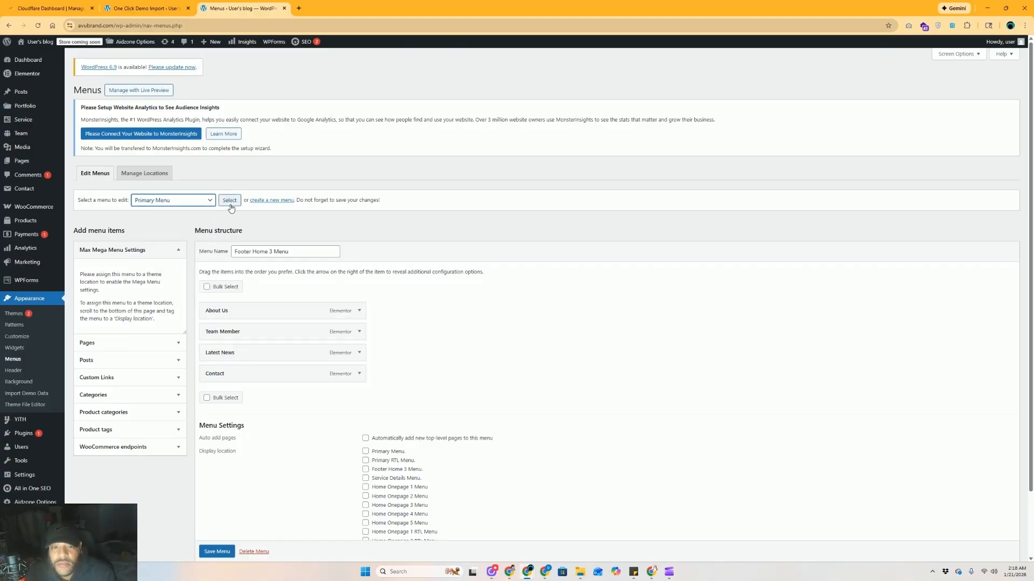
{"action": "left_click", "coordinate": [258, 201]}
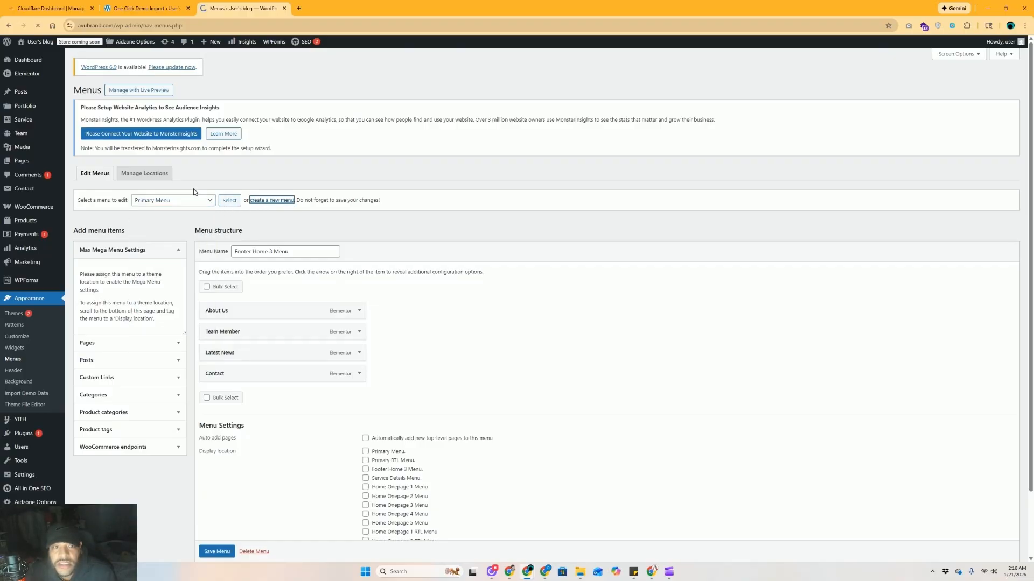
{"action": "left_click", "coordinate": [155, 174]}
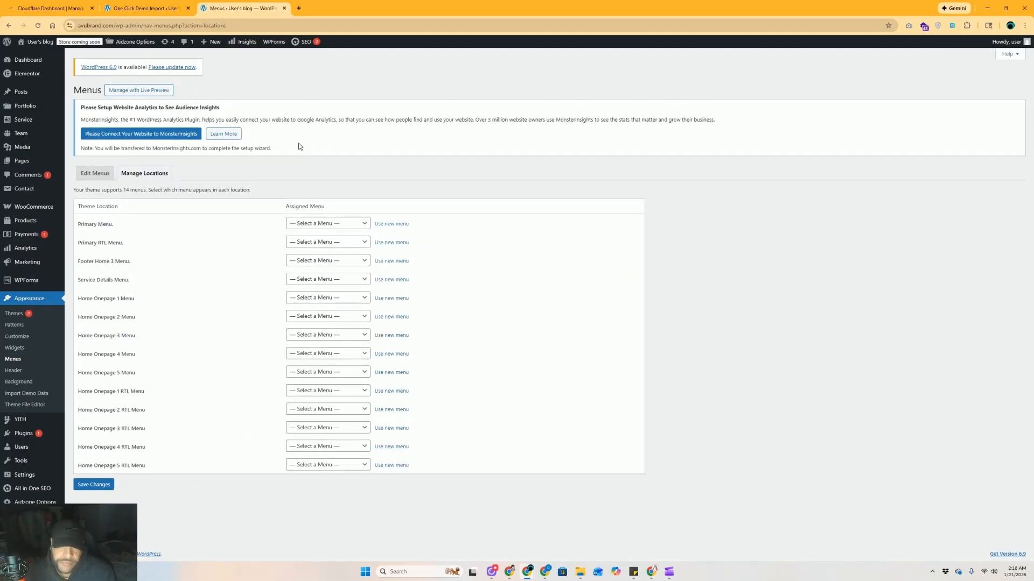
{"action": "left_click", "coordinate": [317, 222]}
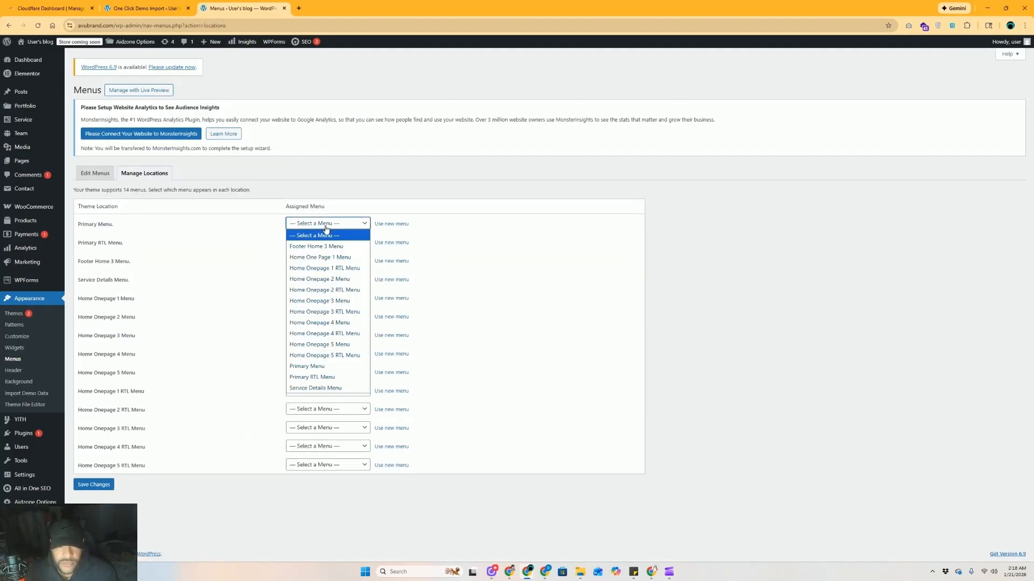
{"action": "left_click", "coordinate": [314, 365]}
{"action": "left_click", "coordinate": [95, 484]}
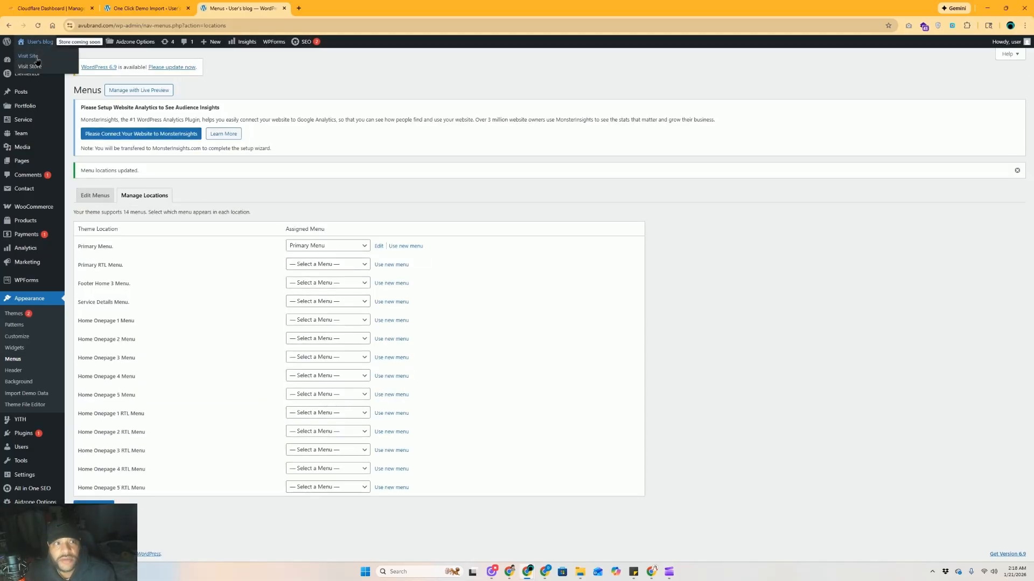
{"action": "left_click", "coordinate": [36, 58]}
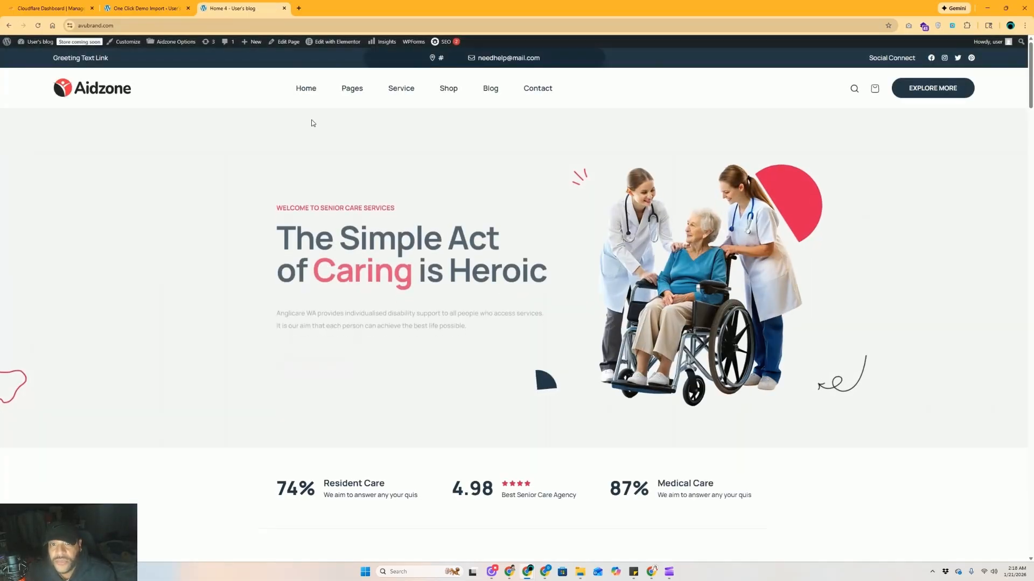
Step: Scroll the live home page to check the header's Home, Pages, Service, Shop, Blog, Contact menu
{"action": "mouse_move", "coordinate": [362, 98]}
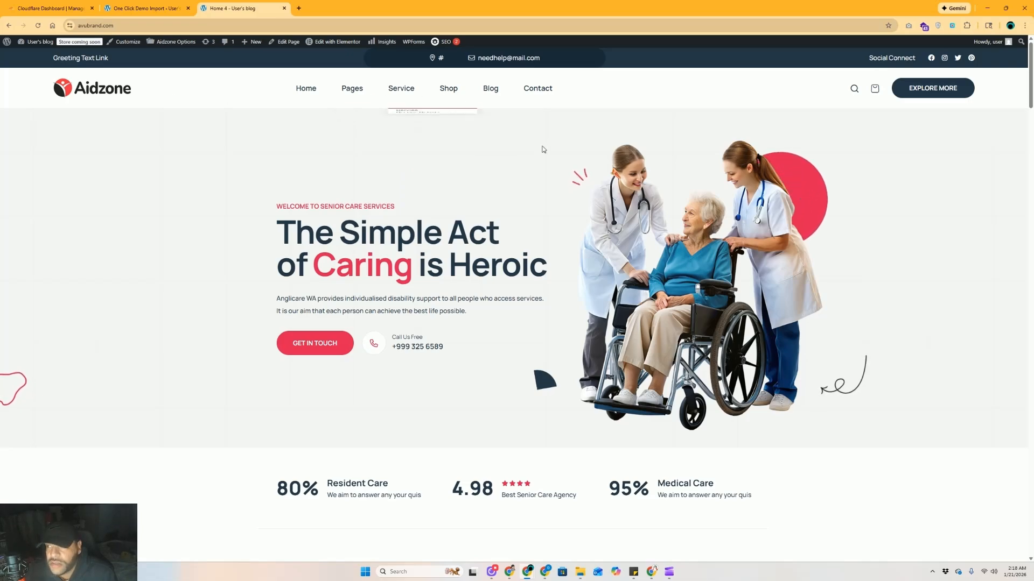
{"action": "scroll", "coordinate": [433, 253], "scroll_direction": "down", "scroll_amount": 10}
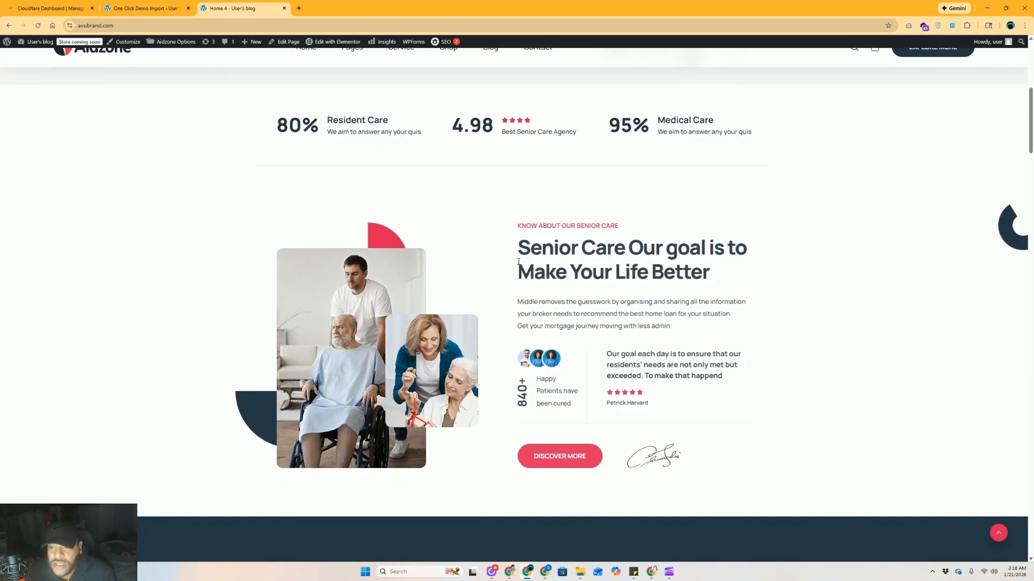
{"action": "scroll", "coordinate": [504, 264], "scroll_direction": "down", "scroll_amount": 4}
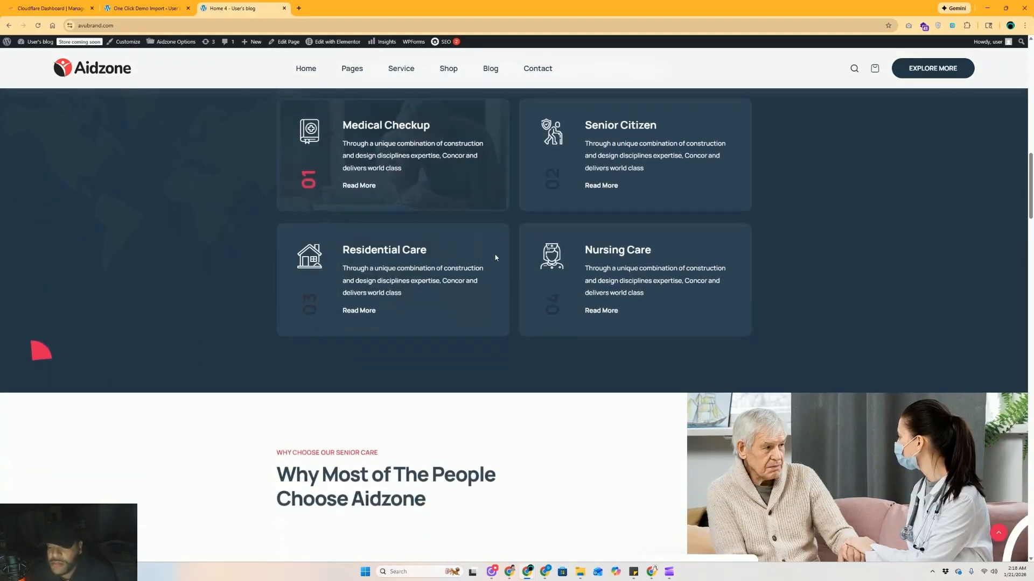
{"action": "scroll", "coordinate": [496, 254], "scroll_direction": "up", "scroll_amount": 7}
{"action": "scroll", "coordinate": [492, 247], "scroll_direction": "up", "scroll_amount": 8}
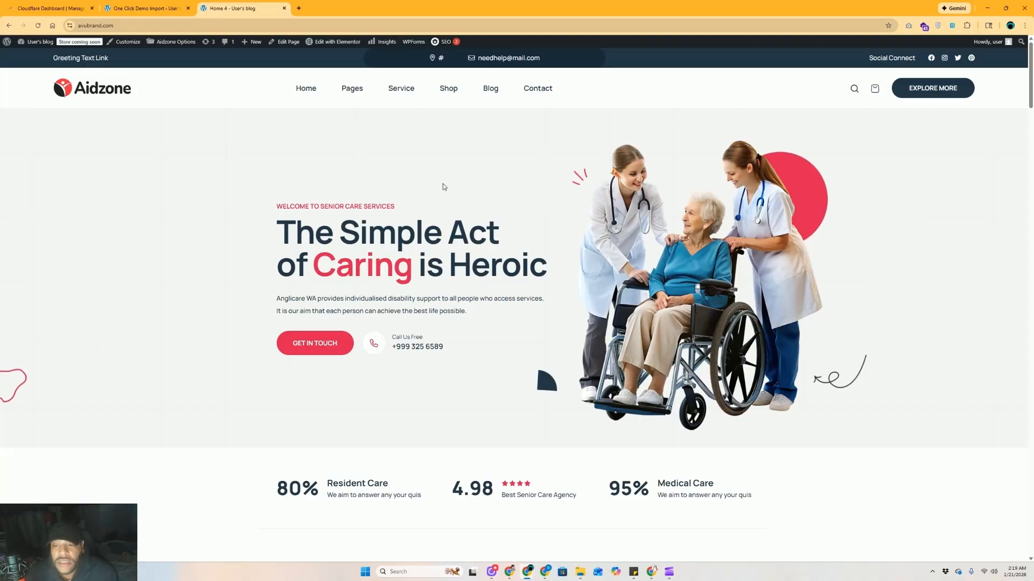
{"action": "scroll", "coordinate": [420, 205], "scroll_direction": "down", "scroll_amount": 1}
{"action": "scroll", "coordinate": [436, 226], "scroll_direction": "up", "scroll_amount": 1}
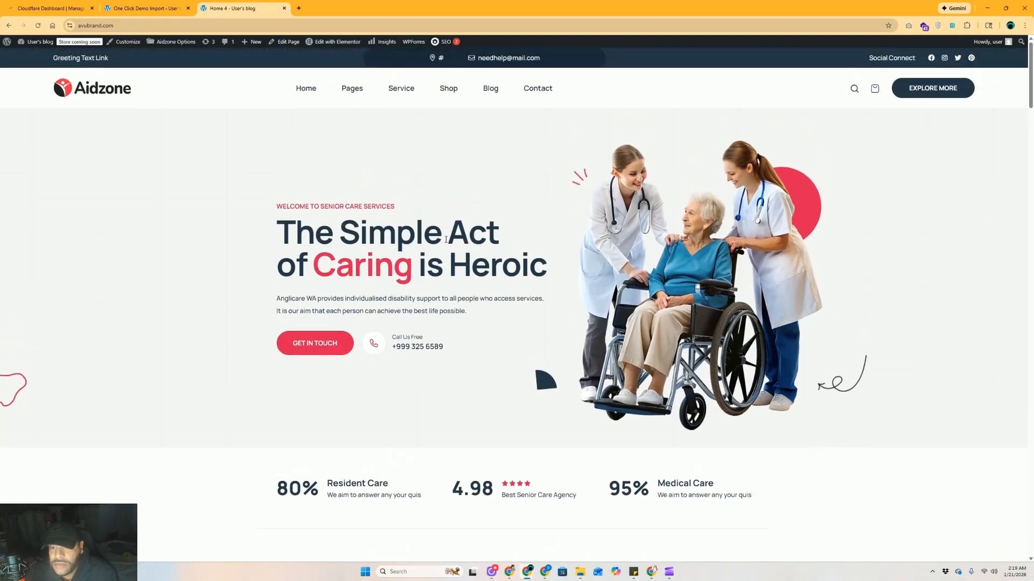